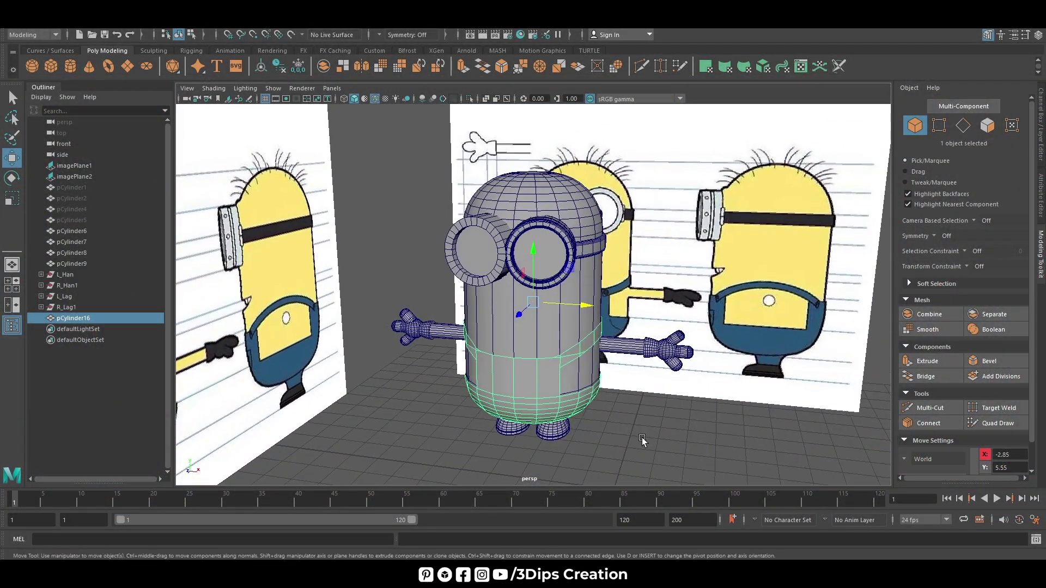
Step: Hide the minion's body and the three goggle parts, pCylinder7–9
{"action": "key", "text": "ctrl+h"}
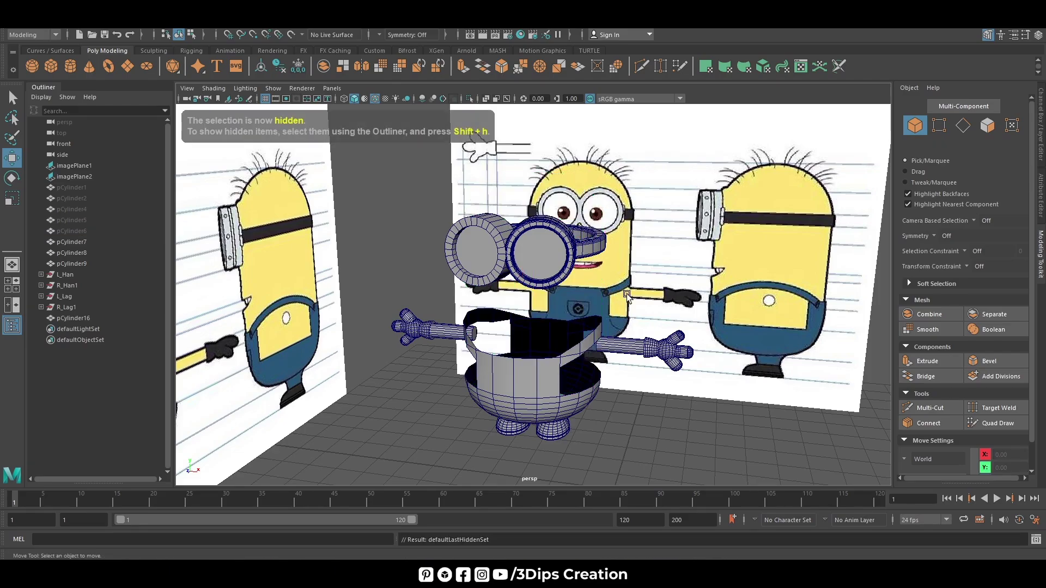
{"action": "left_click_drag", "start_coordinate": [571, 322], "coordinate": [571, 268], "text": "alt"}
{"action": "left_click", "coordinate": [576, 258]}
{"action": "left_click", "coordinate": [526, 270], "text": "shift"}
{"action": "left_click", "coordinate": [471, 258], "text": "shift"}
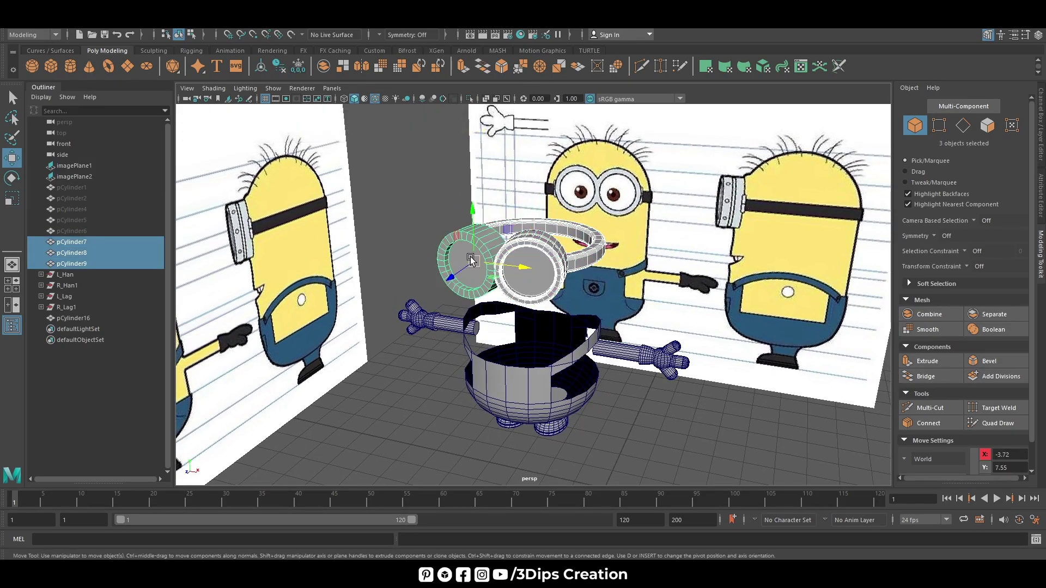
{"action": "key", "text": "ctrl+h"}
Step: Hide both hands, L_Han and R_Han1
{"action": "left_click", "coordinate": [630, 364]}
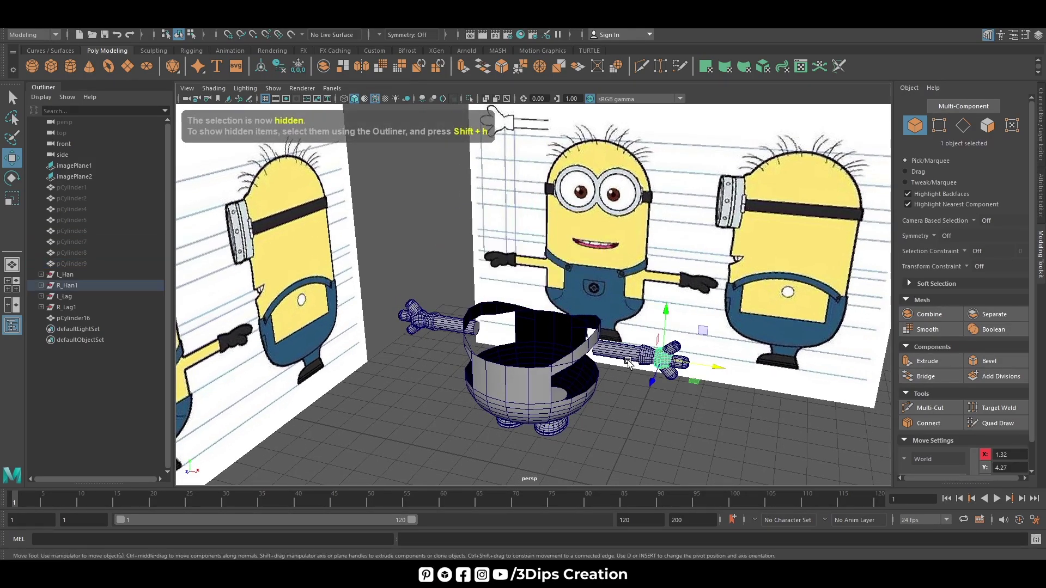
{"action": "left_click", "coordinate": [689, 363], "text": "shift"}
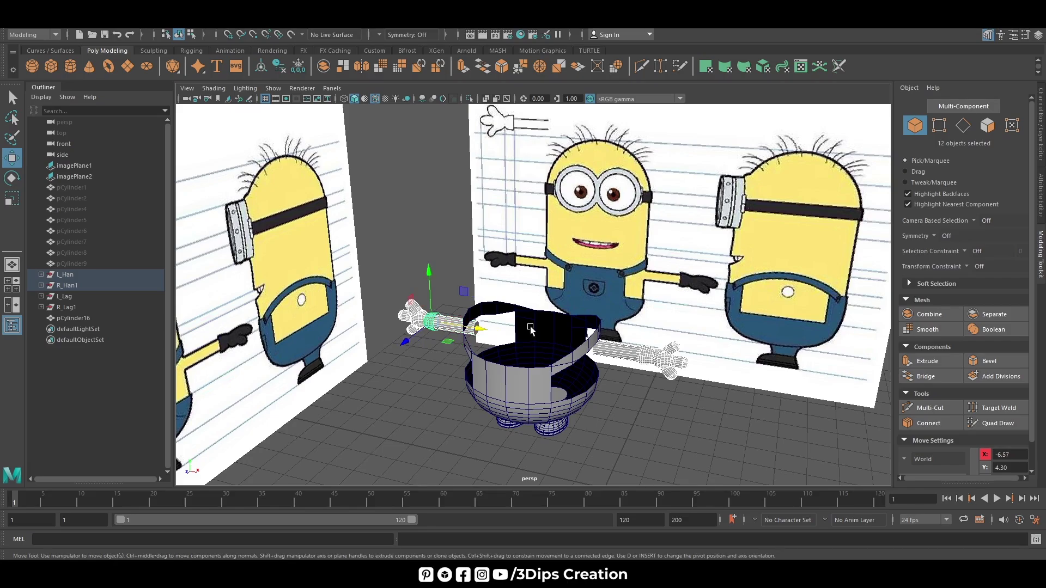
{"action": "key", "text": "ctrl+h"}
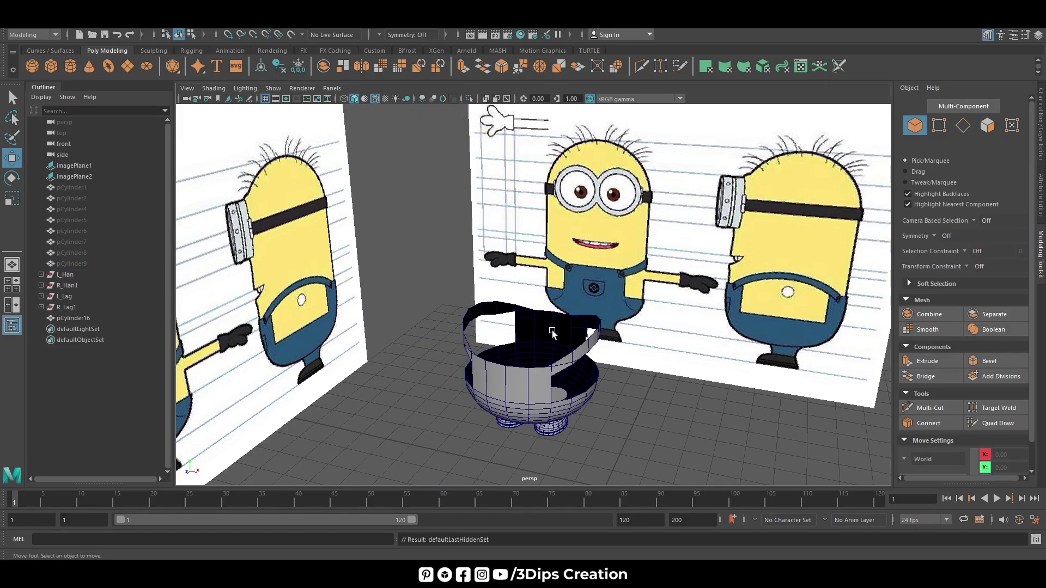
Step: Target-weld the stray vertex on pCylinder16 onto the strap corner vertex
{"action": "left_click", "coordinate": [515, 383]}
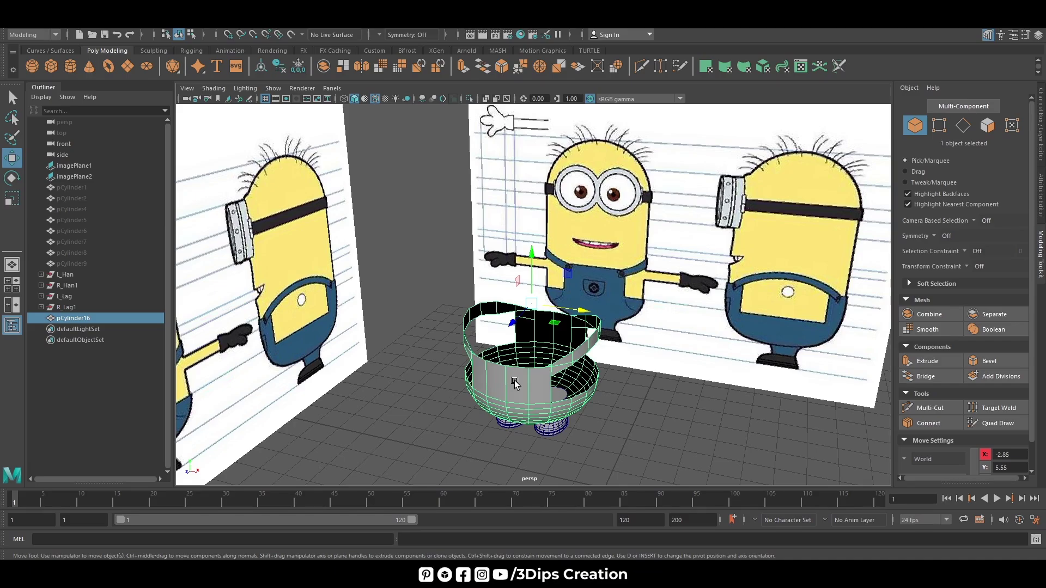
{"action": "scroll", "coordinate": [554, 329], "scroll_direction": "up", "scroll_amount": 3}
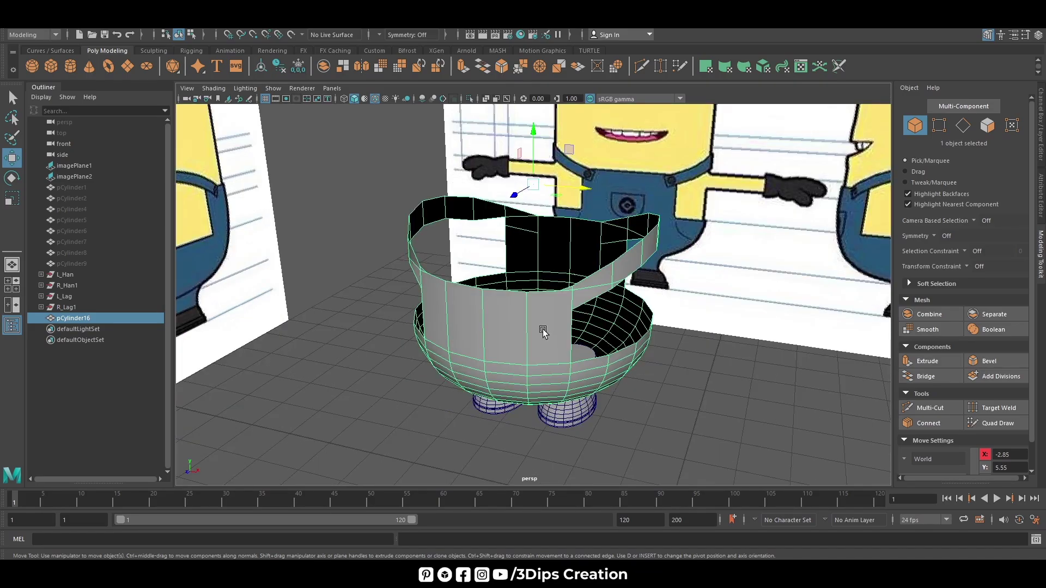
{"action": "mouse_move", "coordinate": [542, 327]}
{"action": "left_mouse_down", "text": "alt"}
{"action": "mouse_move", "coordinate": [708, 369]}
{"action": "mouse_move", "coordinate": [602, 312]}
{"action": "left_mouse_up", "text": "alt"}
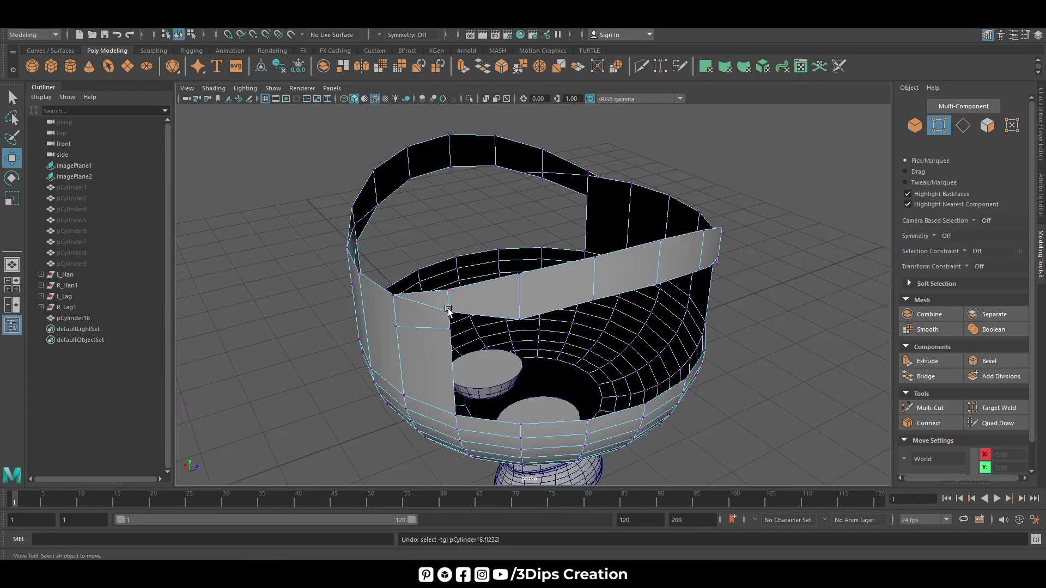
{"action": "left_click", "coordinate": [450, 313]}
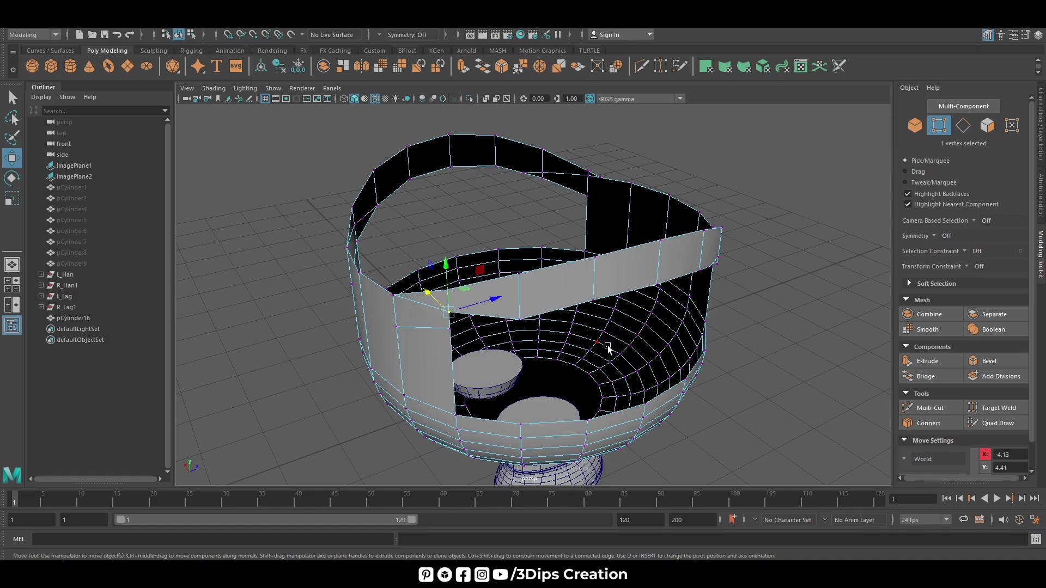
{"action": "scroll", "coordinate": [609, 350], "scroll_direction": "up", "scroll_amount": 2}
{"action": "scroll", "coordinate": [608, 349], "scroll_direction": "up", "scroll_amount": 3}
{"action": "left_click", "coordinate": [995, 408]}
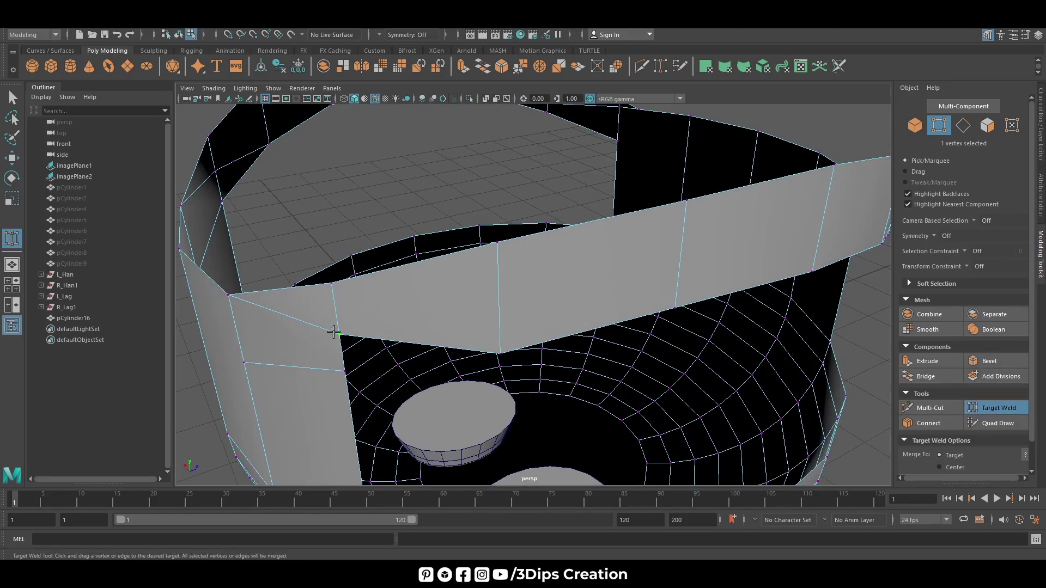
{"action": "left_click_drag", "start_coordinate": [345, 370], "coordinate": [344, 371]}
{"action": "scroll", "coordinate": [520, 353], "scroll_direction": "down", "scroll_amount": 3}
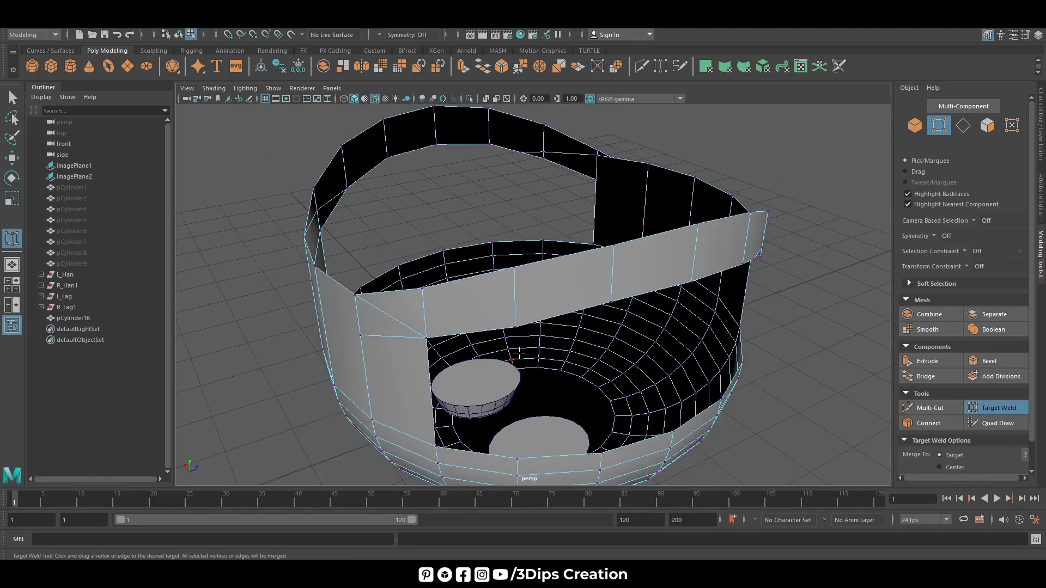
{"action": "mouse_move", "coordinate": [554, 345]}
{"action": "left_mouse_down", "text": "alt"}
{"action": "mouse_move", "coordinate": [618, 343]}
{"action": "mouse_move", "coordinate": [536, 383]}
{"action": "mouse_move", "coordinate": [647, 225]}
{"action": "mouse_move", "coordinate": [670, 272]}
{"action": "mouse_move", "coordinate": [661, 287]}
{"action": "mouse_move", "coordinate": [498, 296]}
{"action": "mouse_move", "coordinate": [595, 285]}
{"action": "mouse_move", "coordinate": [584, 278]}
{"action": "left_mouse_up", "text": "alt"}
Step: Select the first strap faces of the overalls shell in face mode
{"action": "key", "text": "w"}
{"action": "right_click_drag", "start_coordinate": [555, 267], "coordinate": [551, 293]}
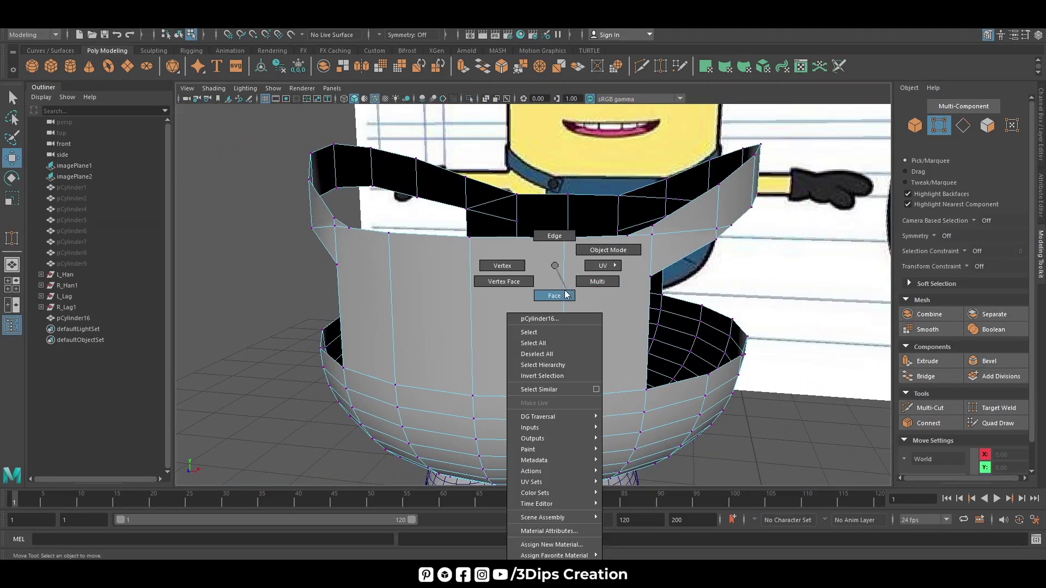
{"action": "mouse_move", "coordinate": [551, 293]}
{"action": "left_mouse_down", "text": "alt"}
{"action": "mouse_move", "coordinate": [665, 234]}
{"action": "mouse_move", "coordinate": [723, 243]}
{"action": "mouse_move", "coordinate": [627, 262]}
{"action": "left_mouse_up", "text": "alt"}
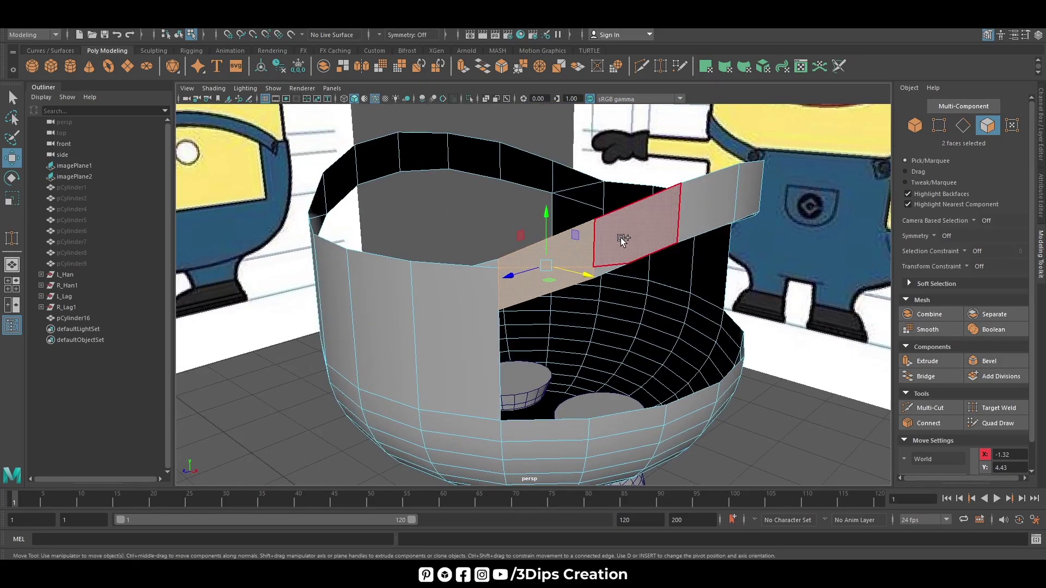
{"action": "left_click", "coordinate": [529, 276], "text": "shift"}
{"action": "mouse_move", "coordinate": [707, 209]}
{"action": "left_mouse_down", "text": "alt"}
{"action": "mouse_move", "coordinate": [544, 285]}
{"action": "mouse_move", "coordinate": [726, 299]}
{"action": "left_mouse_up", "text": "alt"}
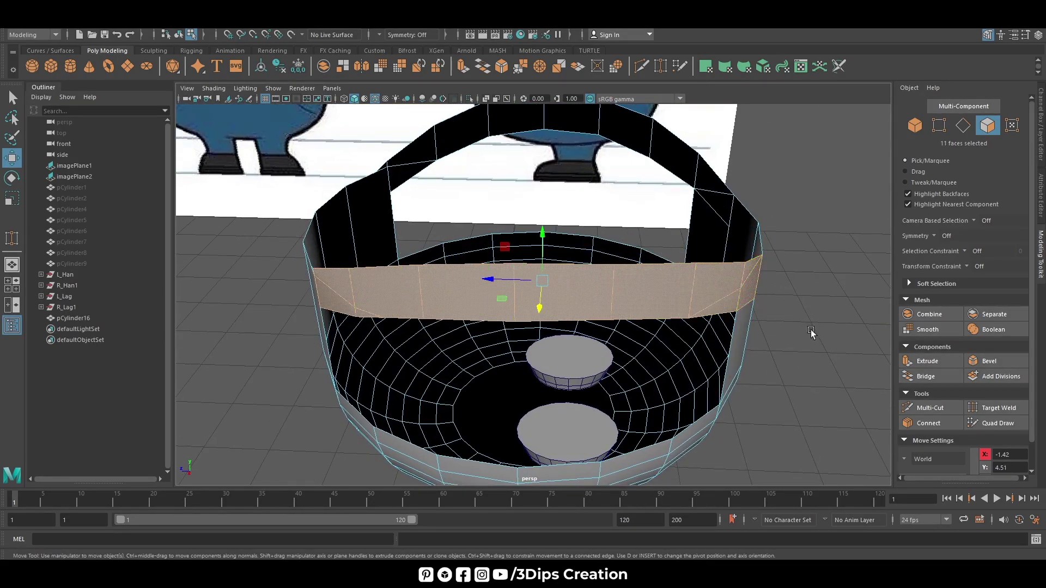
{"action": "left_click_drag", "start_coordinate": [811, 332], "coordinate": [709, 370], "text": "alt"}
{"action": "scroll", "coordinate": [632, 390], "scroll_direction": "down", "scroll_amount": 3}
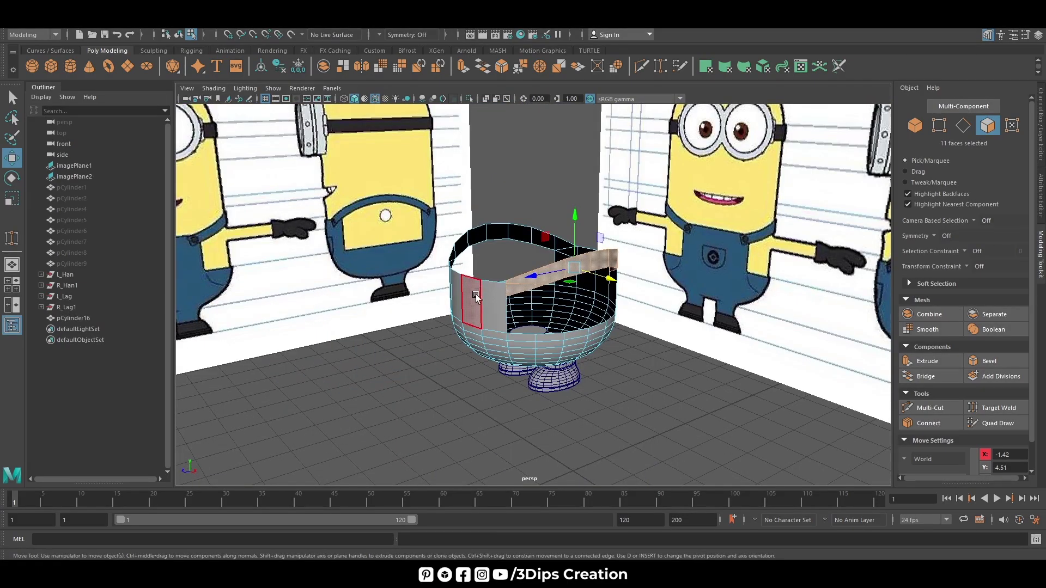
{"action": "mouse_move", "coordinate": [476, 297]}
{"action": "left_mouse_down", "text": "alt"}
{"action": "mouse_move", "coordinate": [520, 313]}
{"action": "mouse_move", "coordinate": [626, 322]}
{"action": "left_mouse_up", "text": "alt"}
Step: Extend the face selection around the waistband band to 20 faces
{"action": "scroll", "coordinate": [626, 323], "scroll_direction": "up", "scroll_amount": 2}
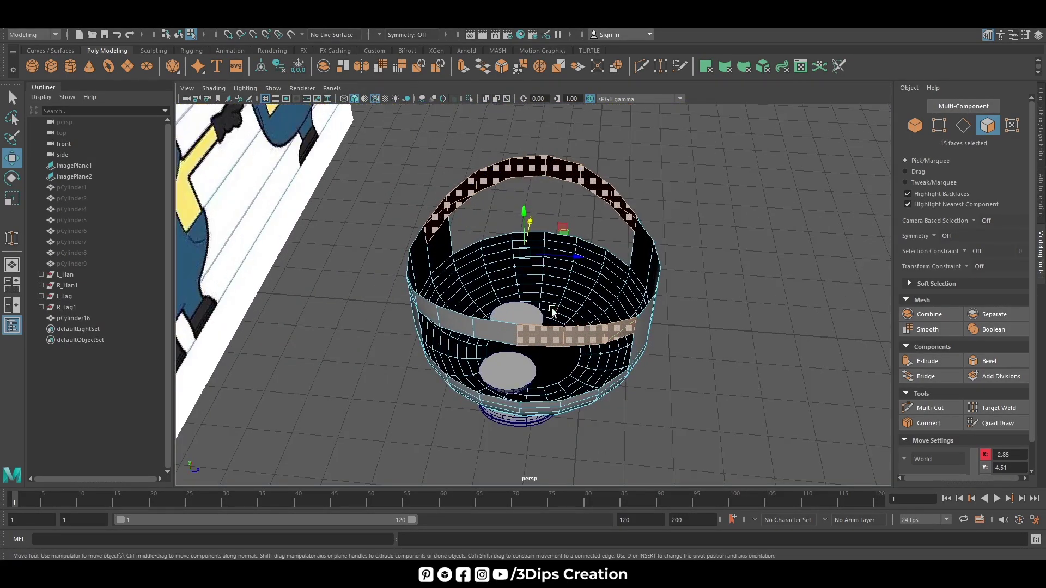
{"action": "scroll", "coordinate": [502, 338], "scroll_direction": "up", "scroll_amount": 2}
{"action": "left_click", "coordinate": [471, 353], "text": "shift"}
{"action": "left_click_drag", "start_coordinate": [534, 367], "coordinate": [581, 344], "text": "alt"}
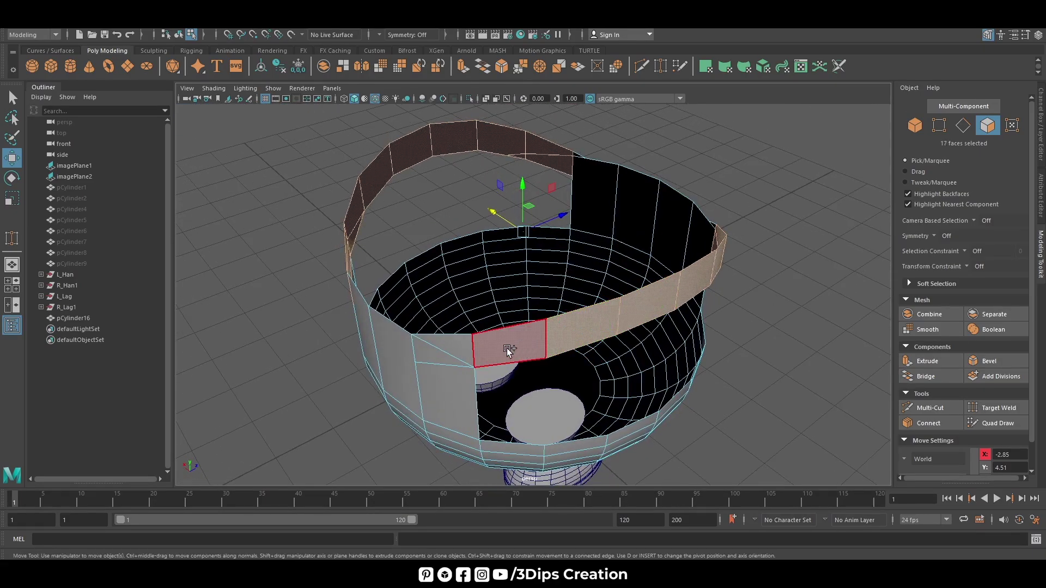
{"action": "mouse_move", "coordinate": [776, 366]}
{"action": "left_mouse_down", "text": "alt"}
{"action": "mouse_move", "coordinate": [785, 334]}
{"action": "mouse_move", "coordinate": [548, 350]}
{"action": "mouse_move", "coordinate": [583, 350]}
{"action": "left_mouse_up", "text": "alt"}
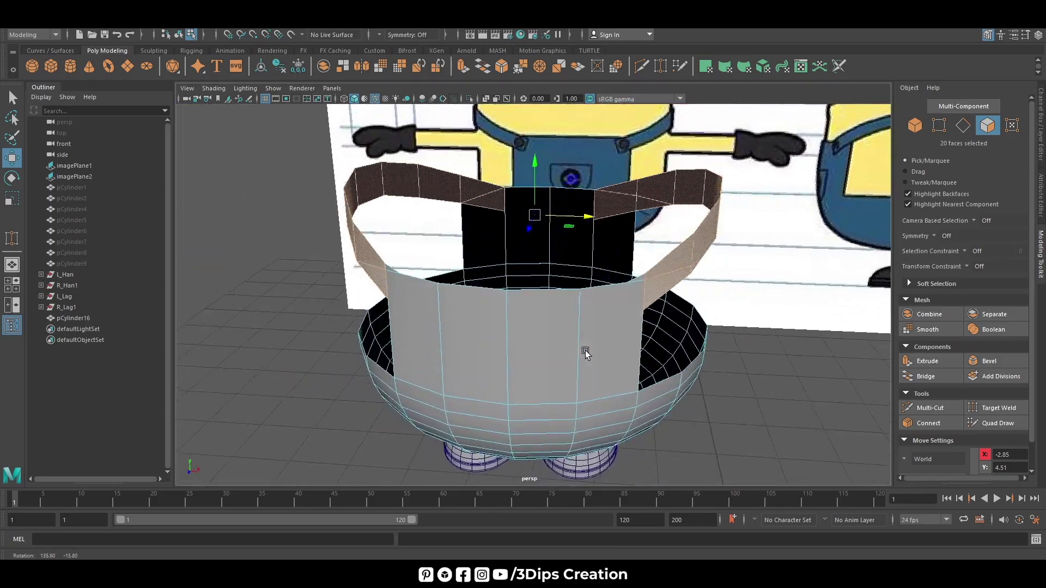
{"action": "key", "text": "r"}
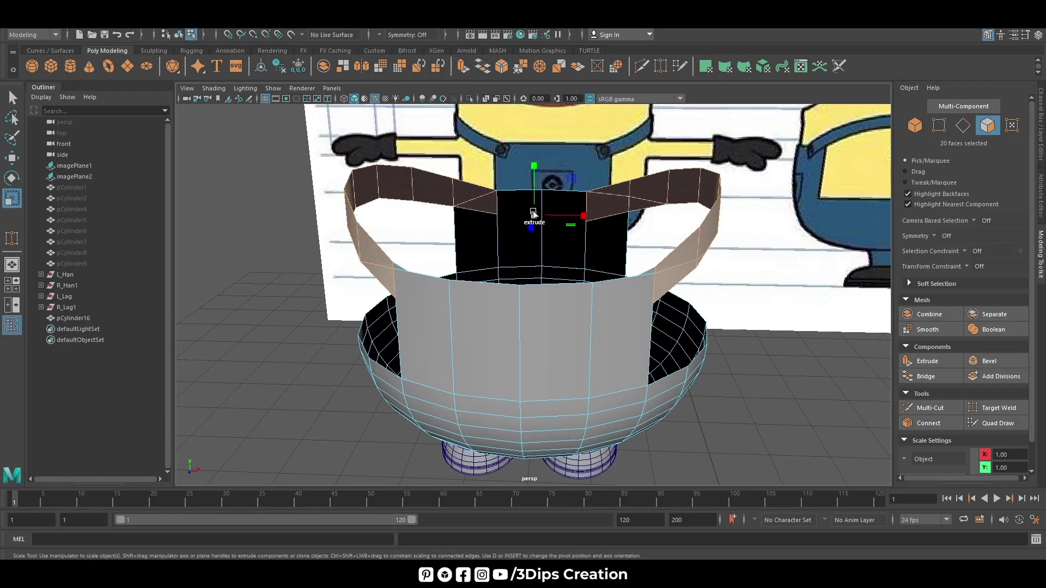
{"action": "mouse_move", "coordinate": [561, 233]}
{"action": "left_mouse_down", "text": "alt"}
{"action": "mouse_move", "coordinate": [709, 323]}
{"action": "mouse_move", "coordinate": [532, 231]}
{"action": "left_mouse_up", "text": "alt"}
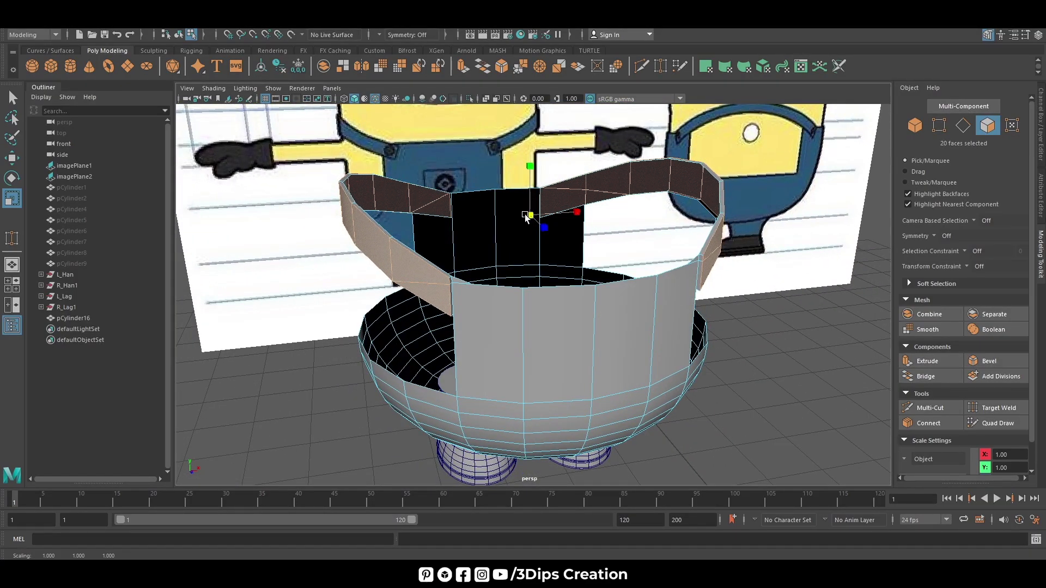
{"action": "mouse_move", "coordinate": [526, 216]}
{"action": "left_mouse_down", "text": "alt"}
{"action": "mouse_move", "coordinate": [336, 252]}
{"action": "mouse_move", "coordinate": [435, 235]}
{"action": "mouse_move", "coordinate": [424, 348]}
{"action": "mouse_move", "coordinate": [416, 277]}
{"action": "left_mouse_up", "text": "alt"}
Step: Pick the edges along the top rim of the waistband strip in edge mode
{"action": "key", "text": "w"}
{"action": "right_click", "coordinate": [416, 277]}
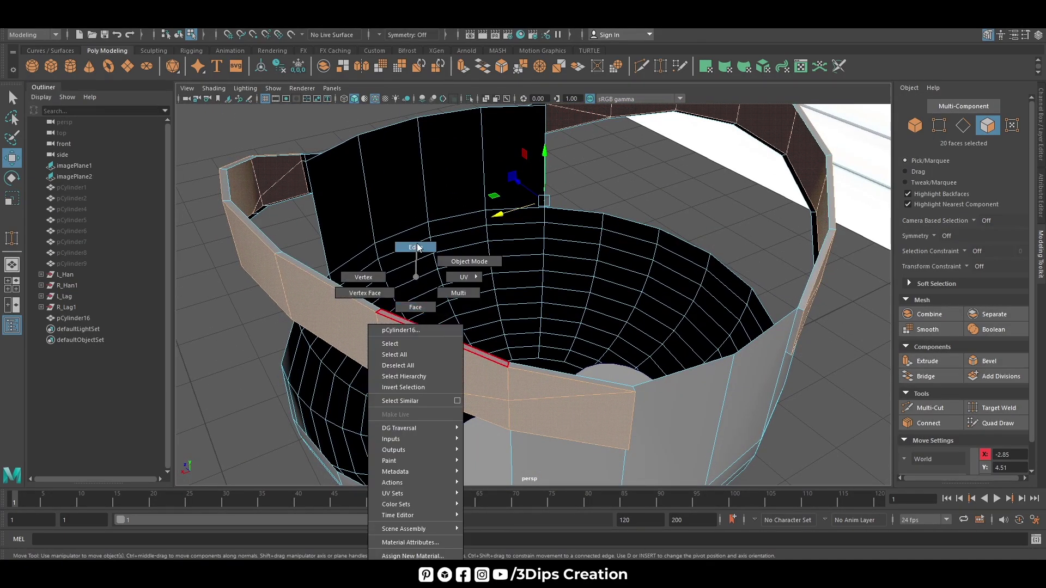
{"action": "right_click_drag", "start_coordinate": [416, 277], "coordinate": [418, 248]}
{"action": "left_click", "coordinate": [570, 396]}
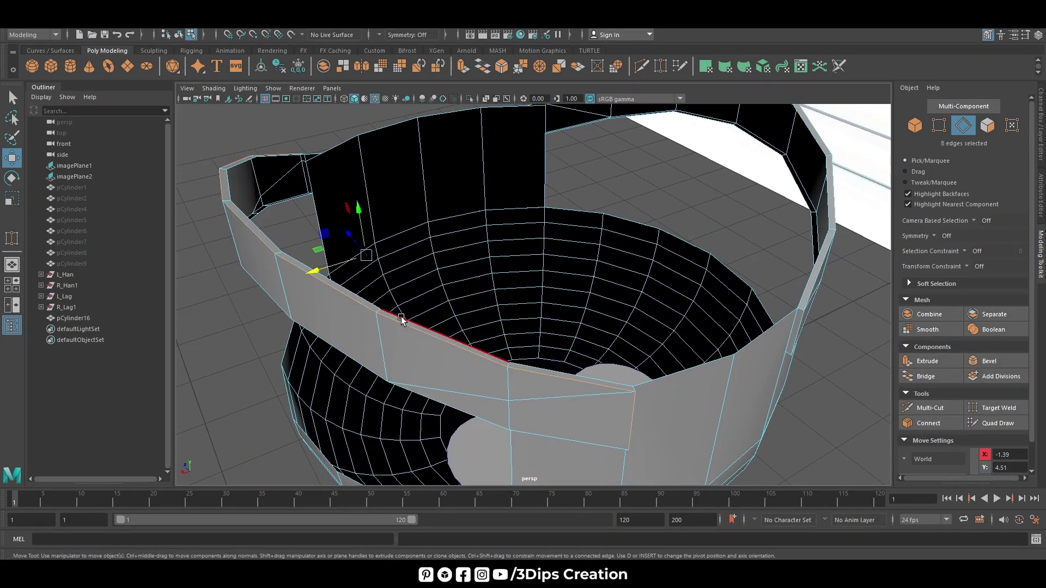
{"action": "mouse_move", "coordinate": [402, 321]}
{"action": "left_mouse_down", "text": "alt"}
{"action": "mouse_move", "coordinate": [385, 361]}
{"action": "mouse_move", "coordinate": [486, 347]}
{"action": "mouse_move", "coordinate": [567, 292]}
{"action": "mouse_move", "coordinate": [644, 338]}
{"action": "mouse_move", "coordinate": [498, 374]}
{"action": "mouse_move", "coordinate": [532, 367]}
{"action": "mouse_move", "coordinate": [527, 389]}
{"action": "left_mouse_up", "text": "alt"}
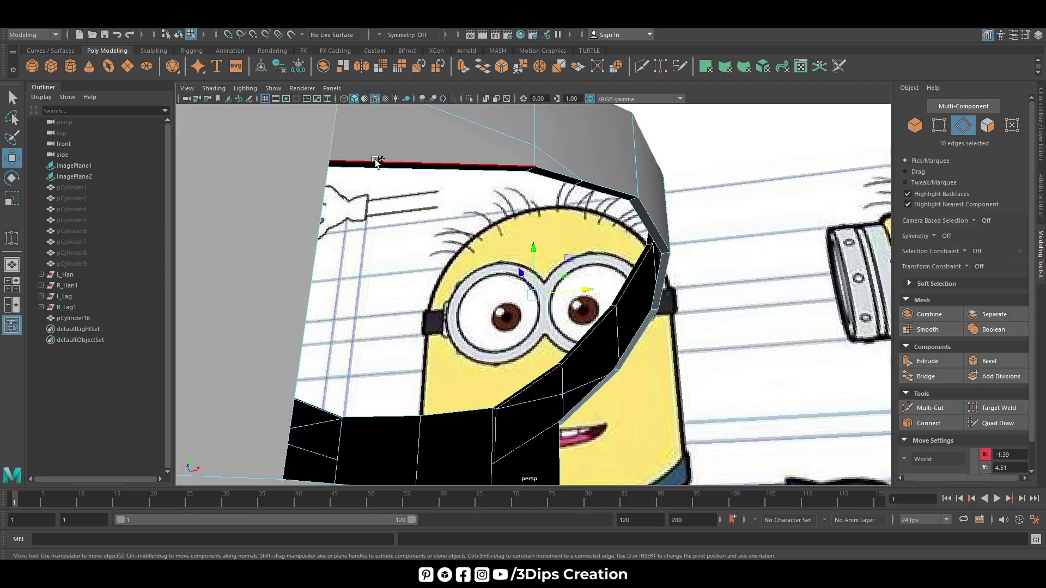
{"action": "mouse_move", "coordinate": [669, 277]}
{"action": "left_mouse_down", "text": "alt"}
{"action": "mouse_move", "coordinate": [675, 368]}
{"action": "mouse_move", "coordinate": [693, 392]}
{"action": "mouse_move", "coordinate": [775, 362]}
{"action": "mouse_move", "coordinate": [589, 367]}
{"action": "mouse_move", "coordinate": [621, 313]}
{"action": "mouse_move", "coordinate": [679, 346]}
{"action": "mouse_move", "coordinate": [723, 258]}
{"action": "mouse_move", "coordinate": [593, 336]}
{"action": "mouse_move", "coordinate": [743, 432]}
{"action": "left_mouse_up", "text": "alt"}
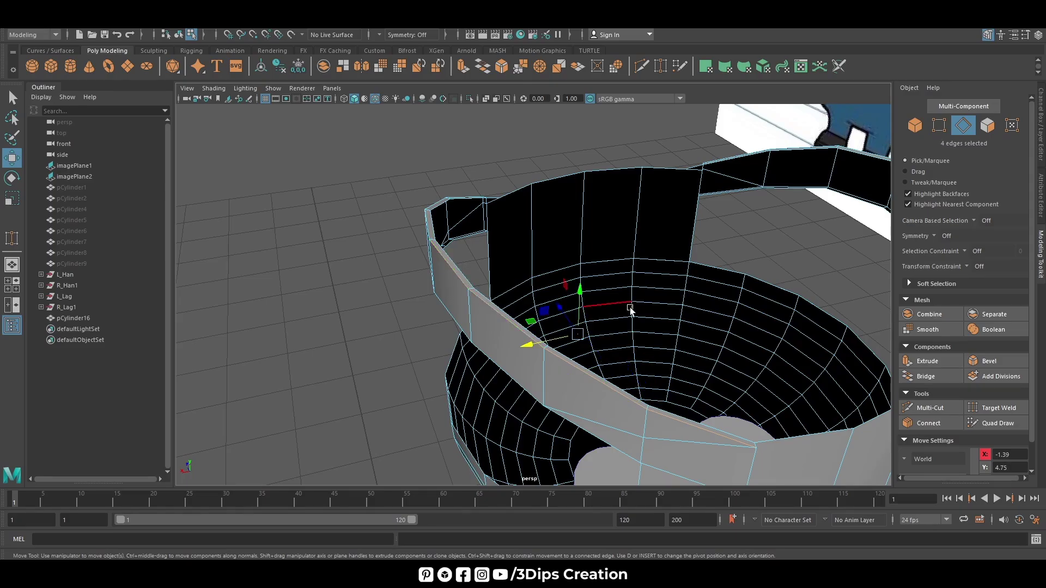
{"action": "left_click_drag", "start_coordinate": [630, 310], "coordinate": [486, 284], "text": "alt"}
{"action": "left_click", "coordinate": [388, 222], "text": "shift"}
{"action": "left_click_drag", "start_coordinate": [389, 222], "coordinate": [551, 260], "text": "alt"}
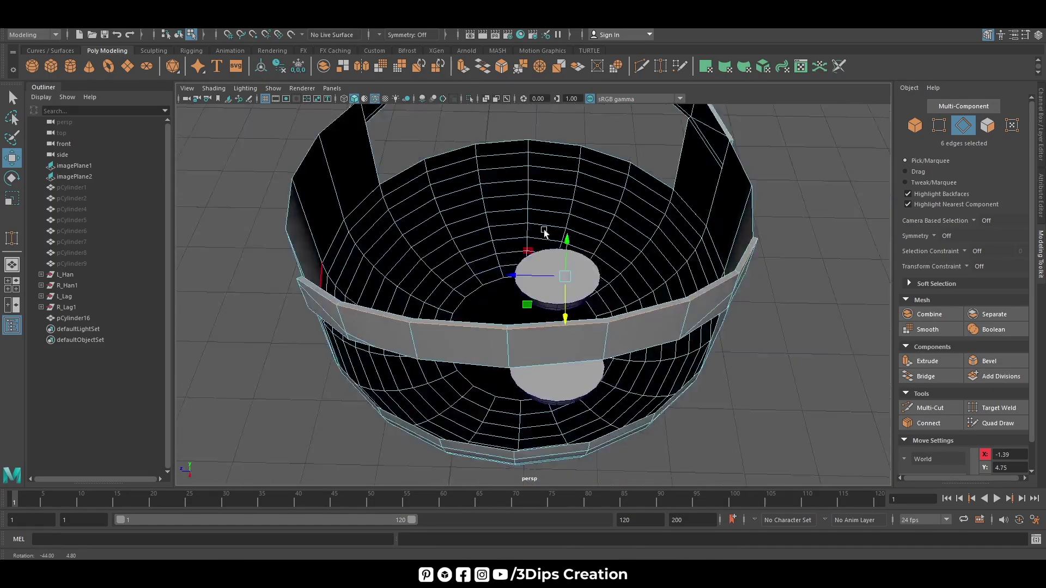
{"action": "mouse_move", "coordinate": [714, 326]}
{"action": "left_mouse_down", "text": "alt"}
{"action": "mouse_move", "coordinate": [544, 343]}
{"action": "mouse_move", "coordinate": [545, 326]}
{"action": "mouse_move", "coordinate": [577, 336]}
{"action": "mouse_move", "coordinate": [631, 322]}
{"action": "mouse_move", "coordinate": [496, 120]}
{"action": "mouse_move", "coordinate": [513, 60]}
{"action": "left_mouse_up", "text": "alt"}
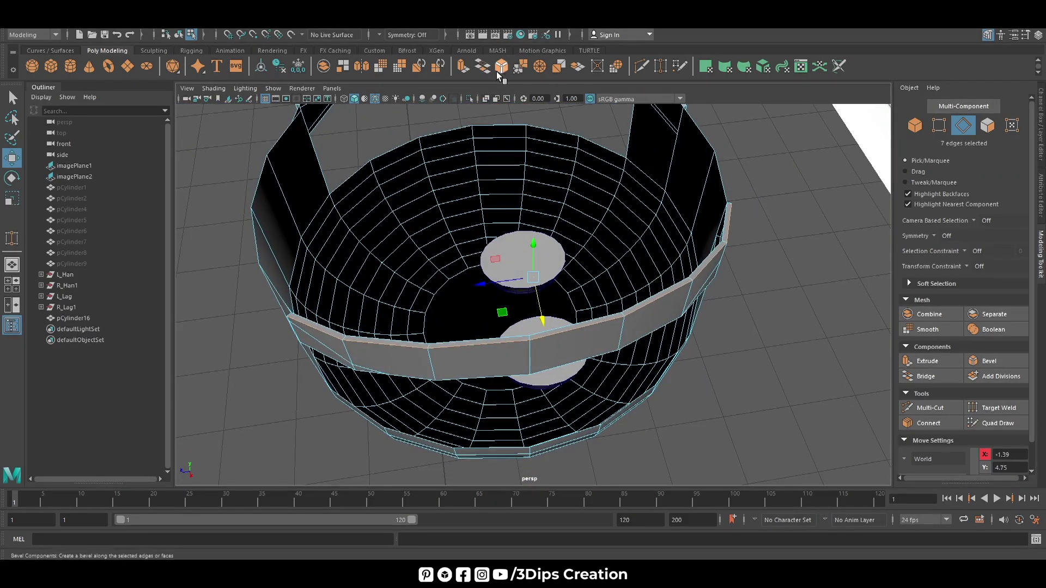
Step: Bevel the selected waistband top-rim edges
{"action": "left_click", "coordinate": [506, 68]}
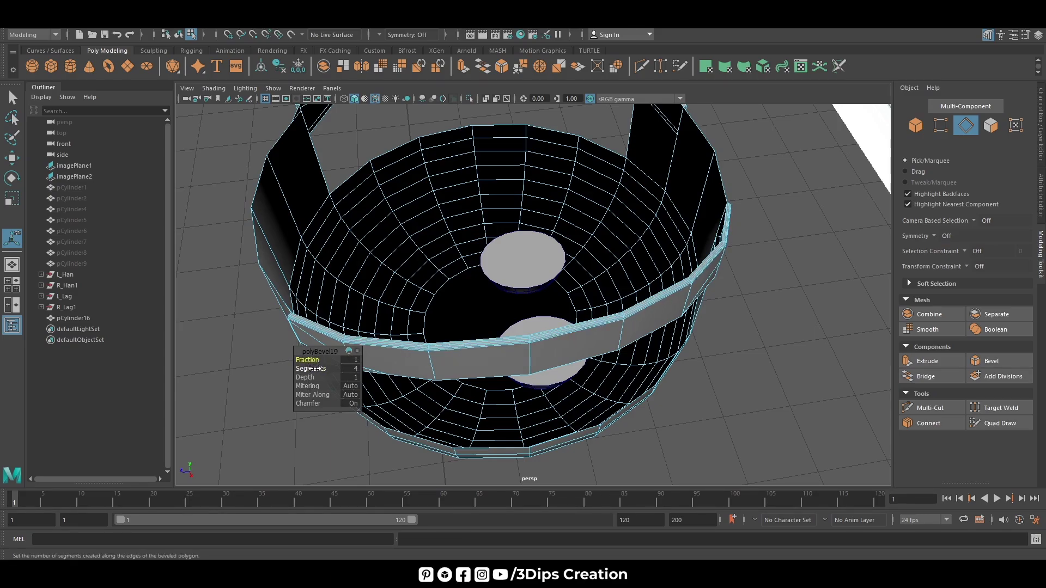
{"action": "left_click_drag", "start_coordinate": [370, 378], "coordinate": [537, 346], "text": "alt"}
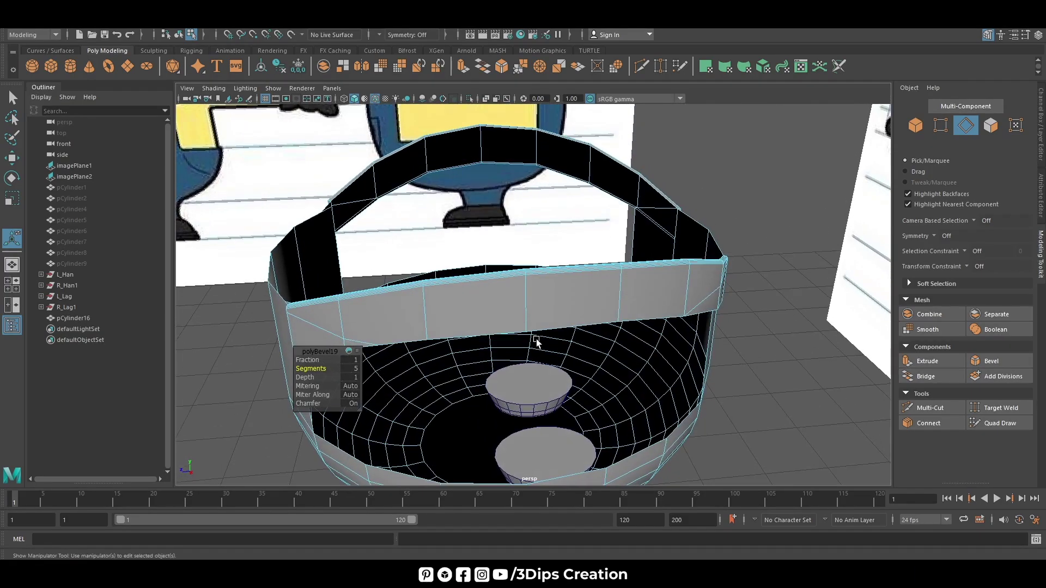
{"action": "key", "text": "w"}
{"action": "scroll", "coordinate": [497, 374], "scroll_direction": "up", "scroll_amount": 5}
{"action": "left_click_drag", "start_coordinate": [394, 308], "coordinate": [320, 325], "text": "alt"}
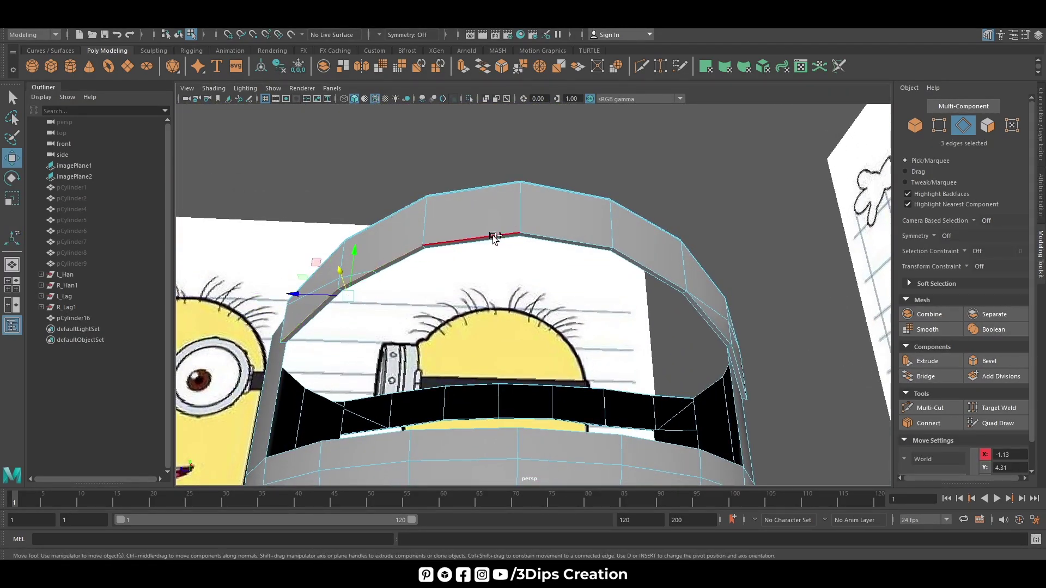
Step: Select the edges running along the shoulder strap arch
{"action": "left_click", "coordinate": [636, 260], "text": "shift"}
{"action": "left_click_drag", "start_coordinate": [636, 260], "coordinate": [661, 238], "text": "alt"}
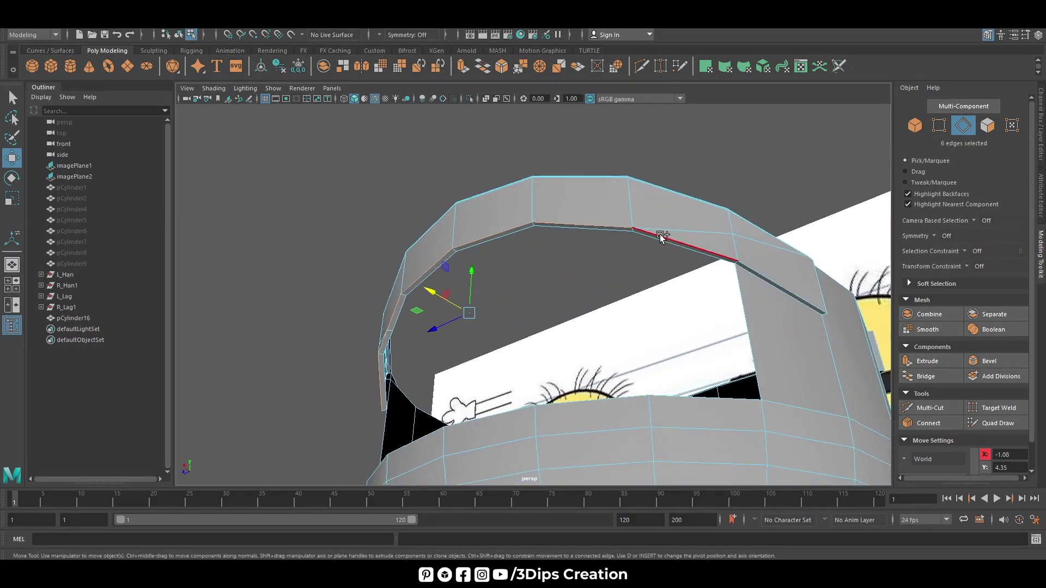
{"action": "left_click", "coordinate": [768, 272], "text": "shift"}
{"action": "left_click_drag", "start_coordinate": [768, 273], "coordinate": [798, 256], "text": "alt"}
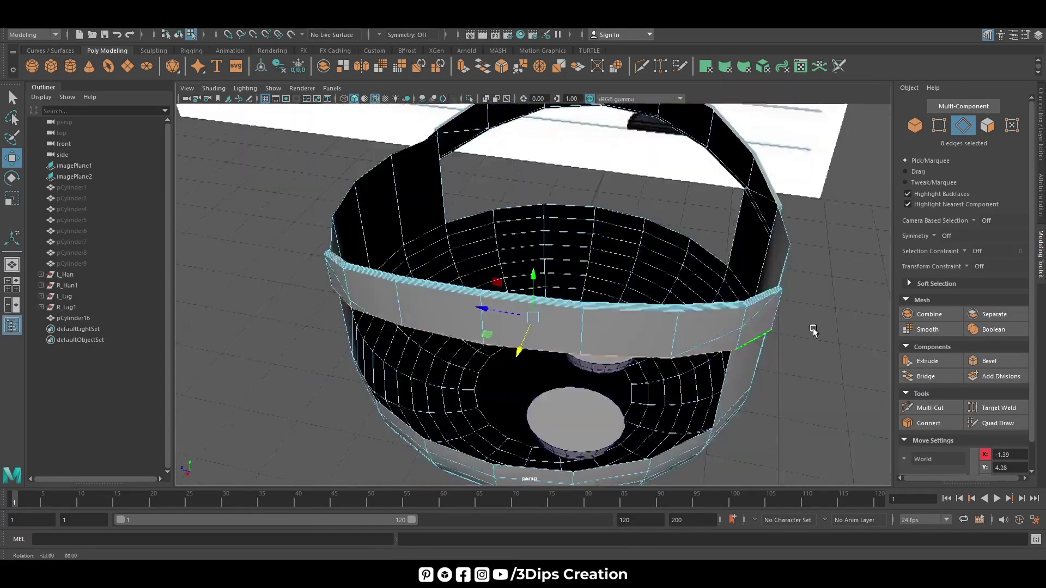
{"action": "left_click_drag", "start_coordinate": [535, 281], "coordinate": [588, 269], "text": "alt"}
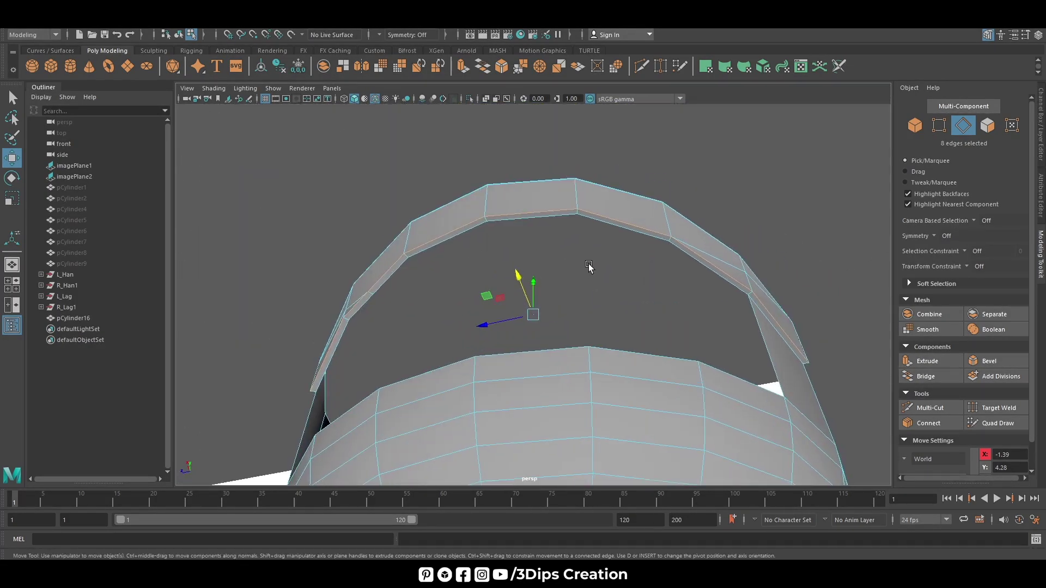
{"action": "mouse_move", "coordinate": [627, 228]}
{"action": "left_mouse_down", "text": "alt"}
{"action": "mouse_move", "coordinate": [665, 247]}
{"action": "mouse_move", "coordinate": [556, 300]}
{"action": "left_mouse_up", "text": "alt"}
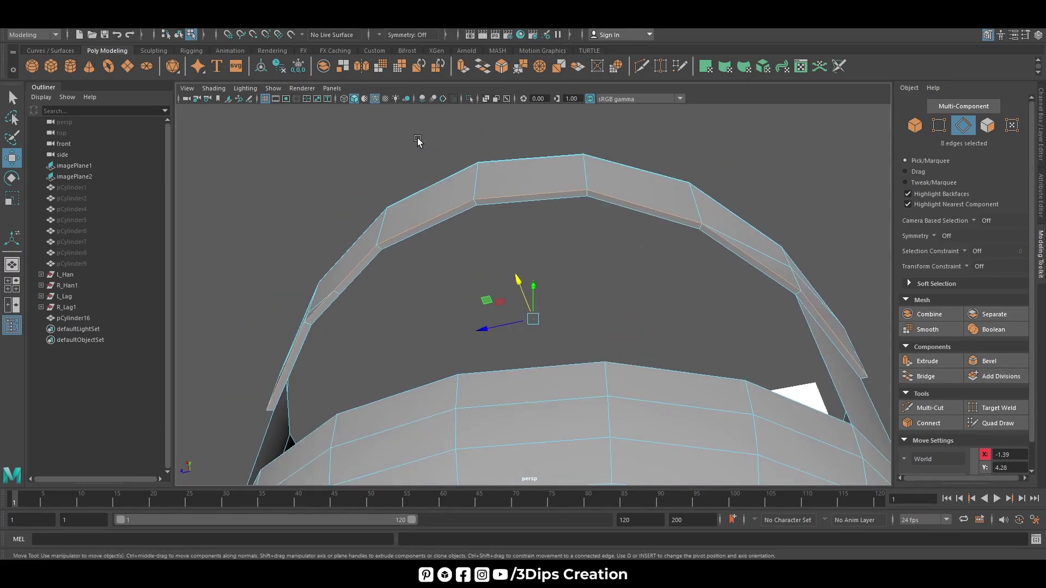
Step: Bevel the strap arch edges at fraction 1 and return to object mode
{"action": "key", "text": "ctrl+b"}
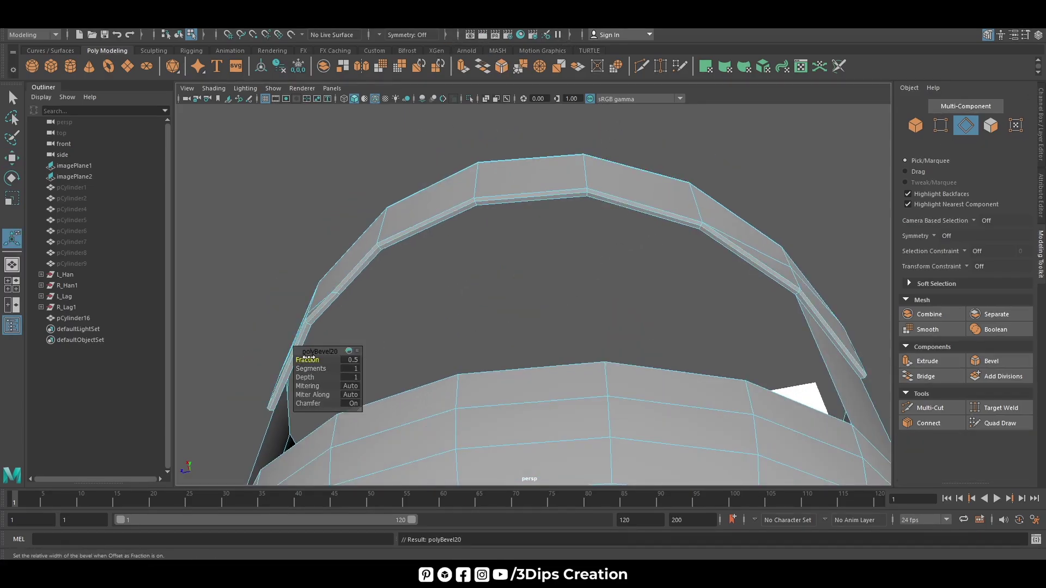
{"action": "mouse_move", "coordinate": [308, 357]}
{"action": "left_mouse_down"}
{"action": "mouse_move", "coordinate": [326, 363]}
{"action": "mouse_move", "coordinate": [472, 278]}
{"action": "left_mouse_up"}
{"action": "key", "text": "w"}
{"action": "left_click_drag", "start_coordinate": [419, 236], "coordinate": [490, 285], "text": "alt"}
{"action": "right_click_drag", "start_coordinate": [488, 278], "coordinate": [537, 263]}
{"action": "mouse_move", "coordinate": [537, 263]}
{"action": "left_mouse_down", "text": "alt"}
{"action": "mouse_move", "coordinate": [468, 362]}
{"action": "mouse_move", "coordinate": [564, 348]}
{"action": "left_mouse_up", "text": "alt"}
{"action": "left_click_drag", "start_coordinate": [347, 357], "coordinate": [444, 362], "text": "alt"}
Step: Bevel the overalls' waistband rim edges with fraction 1
{"action": "left_click", "coordinate": [506, 347]}
{"action": "mouse_move", "coordinate": [513, 340]}
{"action": "left_mouse_down", "text": "alt"}
{"action": "mouse_move", "coordinate": [465, 365]}
{"action": "mouse_move", "coordinate": [370, 277]}
{"action": "left_mouse_up", "text": "alt"}
{"action": "right_click_drag", "start_coordinate": [370, 276], "coordinate": [364, 249]}
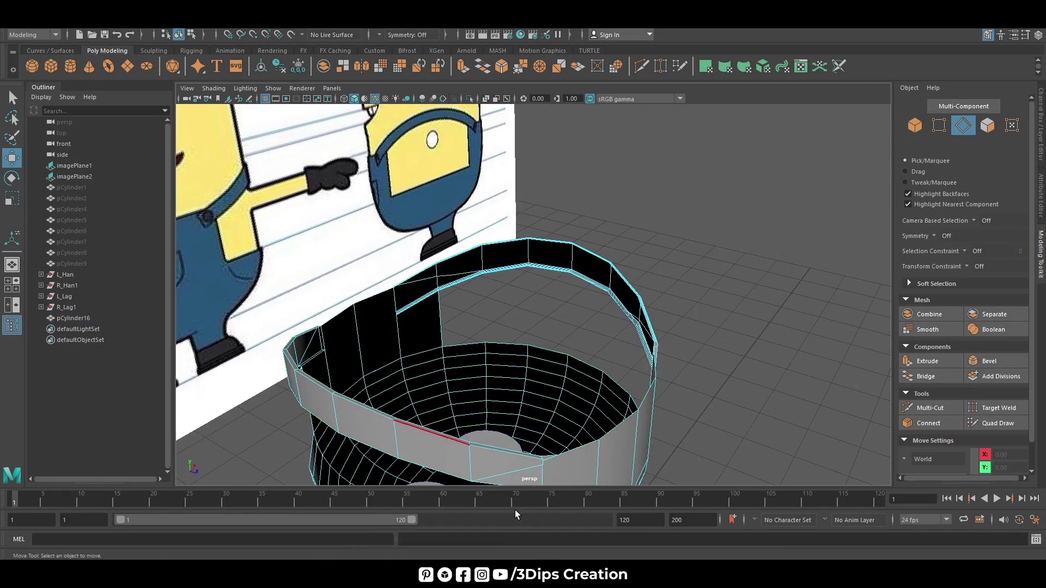
{"action": "left_click", "coordinate": [511, 454]}
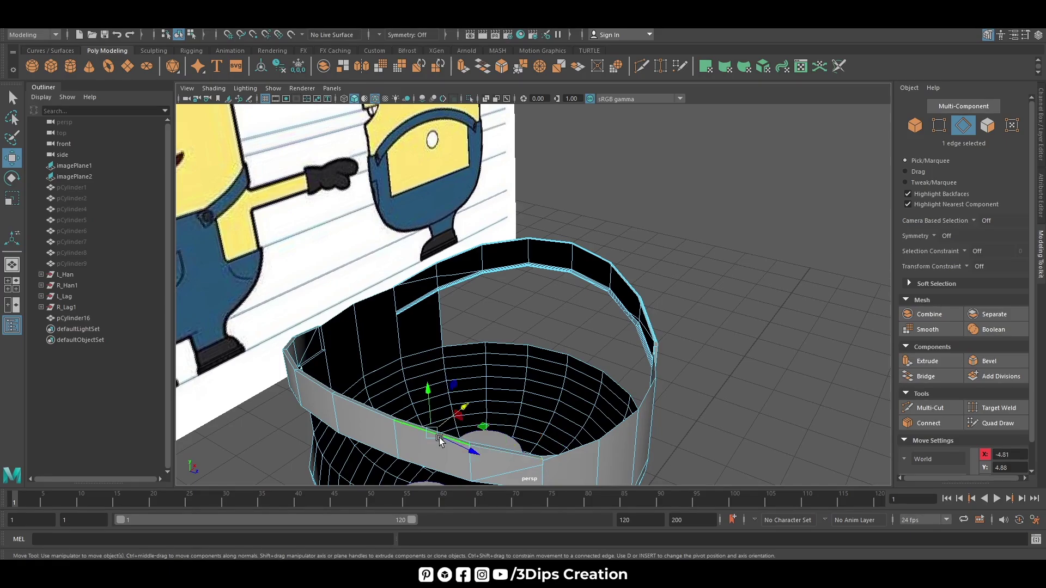
{"action": "left_click_drag", "start_coordinate": [501, 453], "coordinate": [542, 453], "text": "alt"}
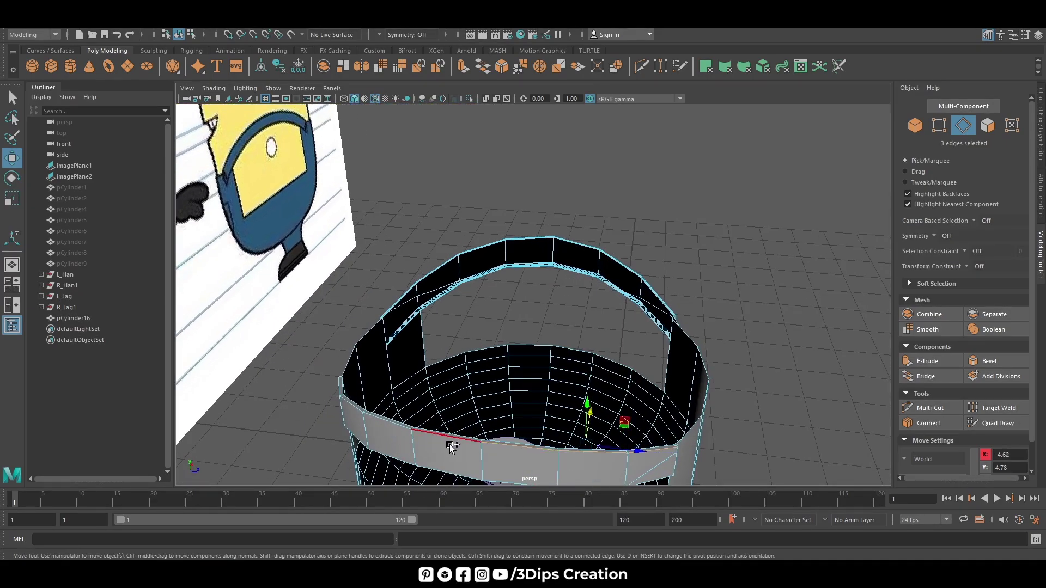
{"action": "left_click", "coordinate": [393, 428], "text": "shift"}
{"action": "left_click_drag", "start_coordinate": [394, 428], "coordinate": [556, 444], "text": "alt"}
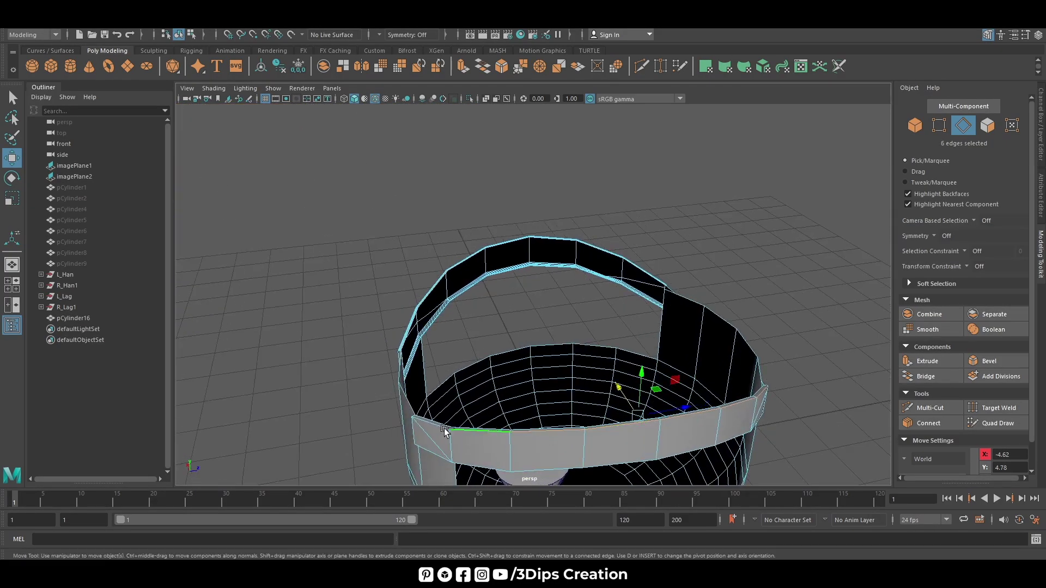
{"action": "left_click_drag", "start_coordinate": [689, 444], "coordinate": [658, 416], "text": "alt"}
{"action": "left_click_drag", "start_coordinate": [574, 348], "coordinate": [542, 354], "text": "alt"}
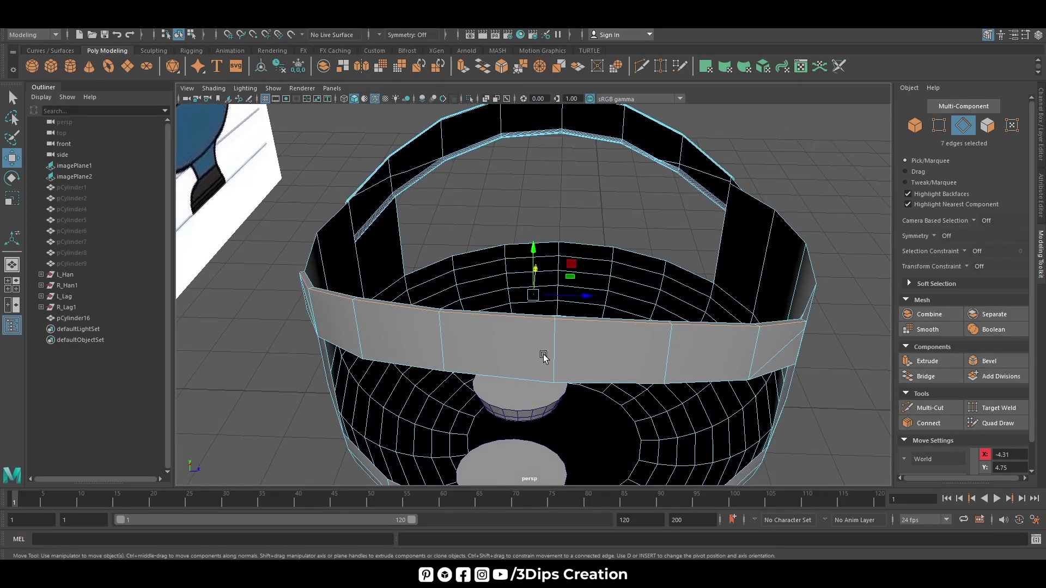
{"action": "left_click", "coordinate": [504, 67]}
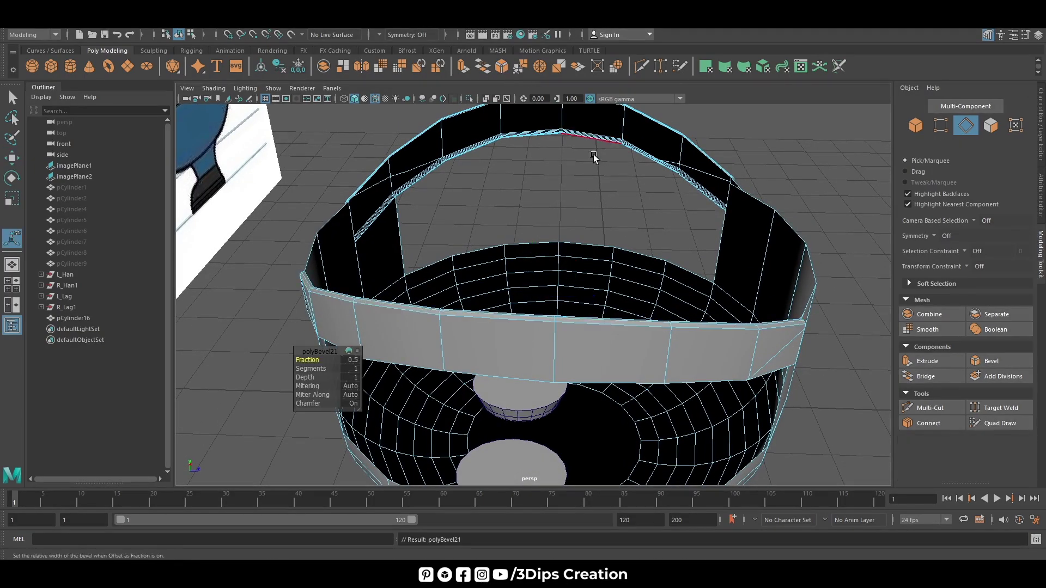
{"action": "left_click_drag", "start_coordinate": [304, 362], "coordinate": [324, 366]}
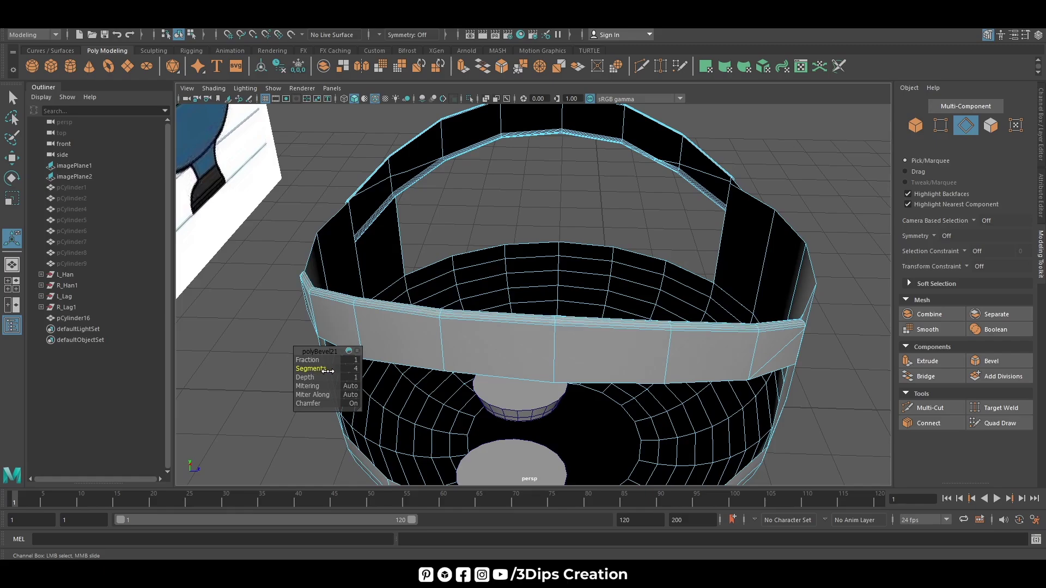
{"action": "key", "text": "w"}
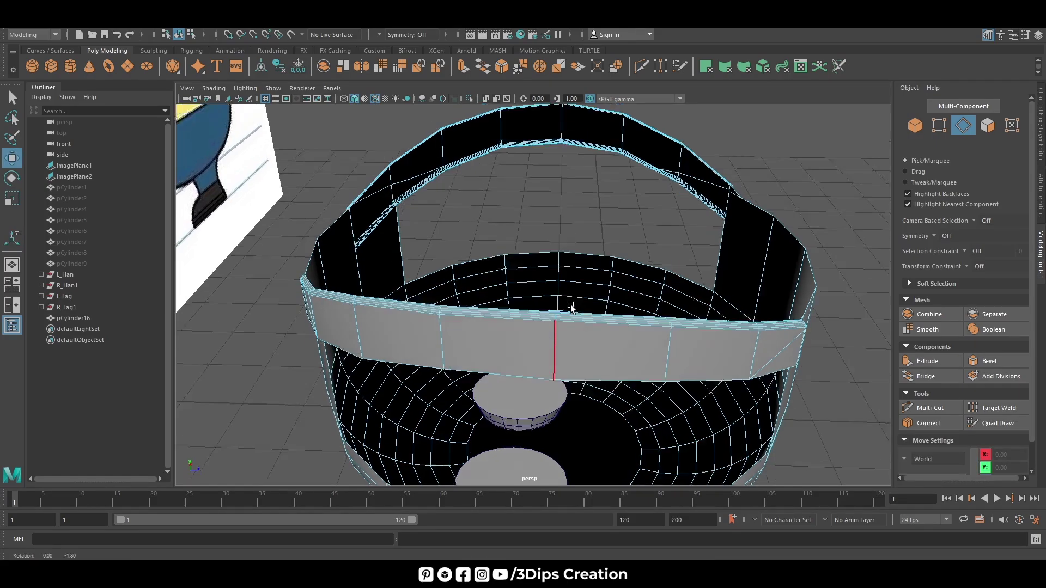
{"action": "scroll", "coordinate": [553, 222], "scroll_direction": "up", "scroll_amount": 5}
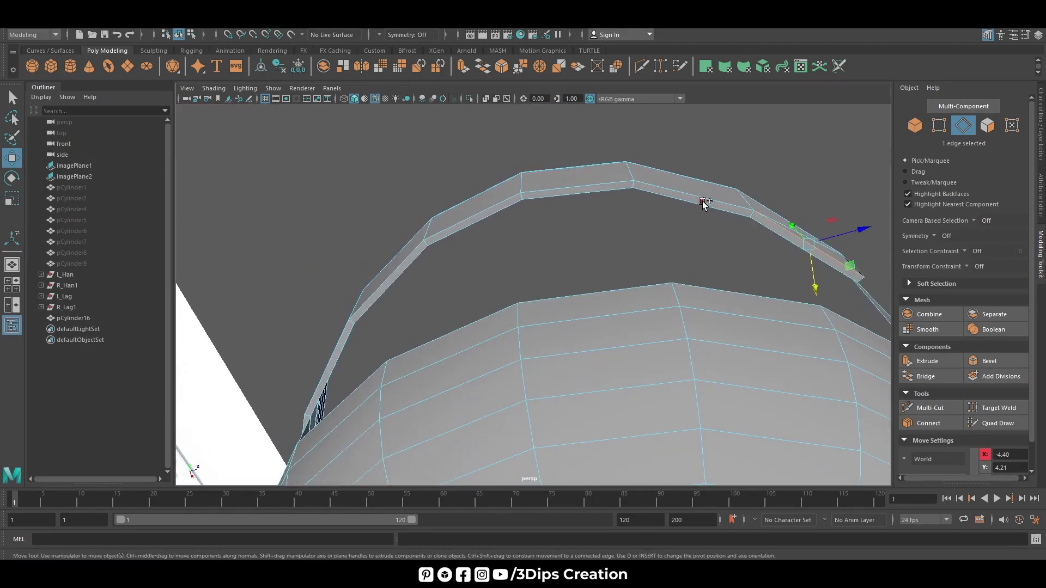
Step: Bevel three strap edges with 2 segments
{"action": "left_click", "coordinate": [491, 206], "text": "shift"}
{"action": "mouse_move", "coordinate": [491, 206]}
{"action": "left_mouse_down", "text": "alt"}
{"action": "mouse_move", "coordinate": [518, 233]}
{"action": "mouse_move", "coordinate": [429, 196]}
{"action": "left_mouse_up", "text": "alt"}
{"action": "left_click", "coordinate": [348, 198], "text": "shift"}
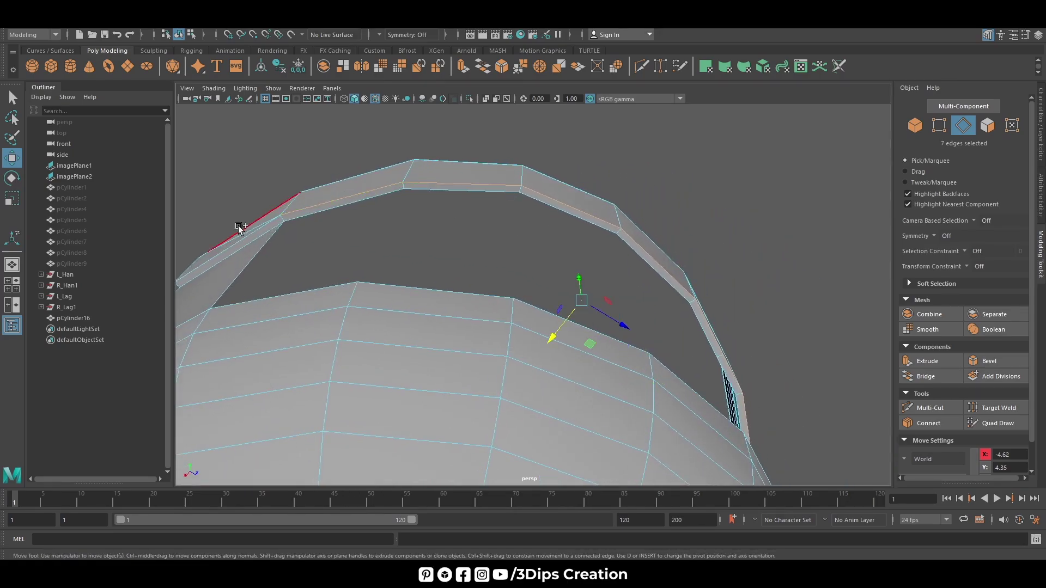
{"action": "left_click", "coordinate": [242, 228], "text": "shift"}
{"action": "mouse_move", "coordinate": [275, 222]}
{"action": "left_mouse_down", "text": "alt"}
{"action": "mouse_move", "coordinate": [442, 259]}
{"action": "mouse_move", "coordinate": [470, 254]}
{"action": "mouse_move", "coordinate": [450, 227]}
{"action": "left_mouse_up", "text": "alt"}
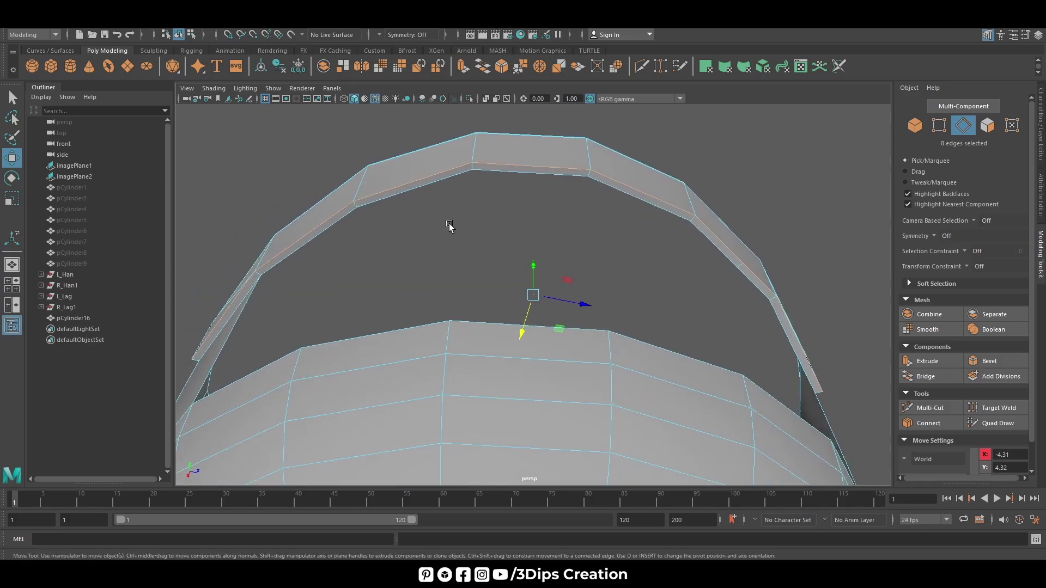
{"action": "left_click", "coordinate": [500, 74]}
{"action": "left_click_drag", "start_coordinate": [308, 369], "coordinate": [311, 369]}
{"action": "key", "text": "w"}
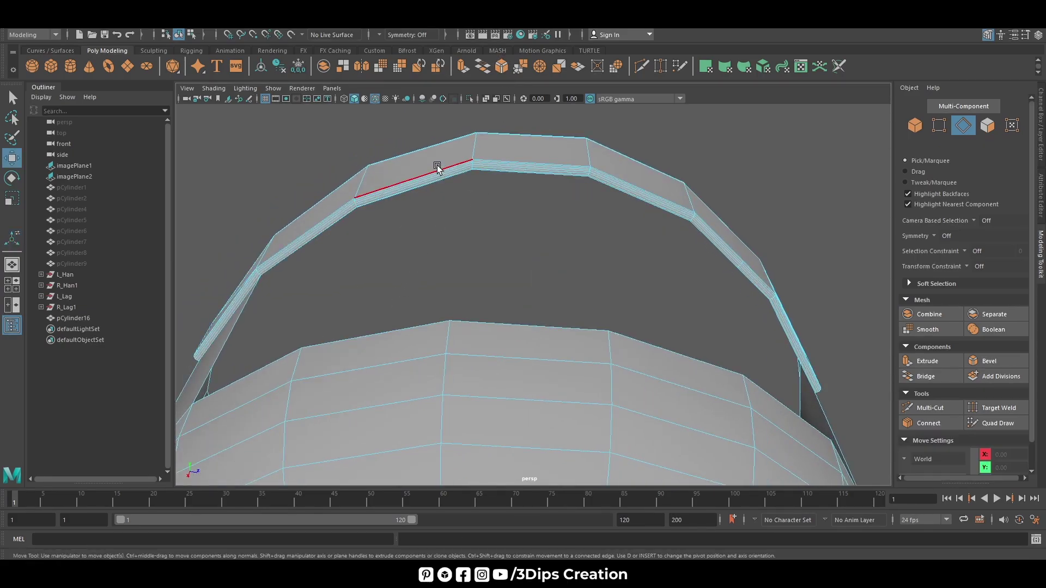
{"action": "left_click_drag", "start_coordinate": [435, 163], "coordinate": [431, 262], "text": "alt"}
Step: Reselect the overalls cylinder in object mode and frame its strap end
{"action": "key", "text": "F8"}
{"action": "left_click", "coordinate": [695, 176]}
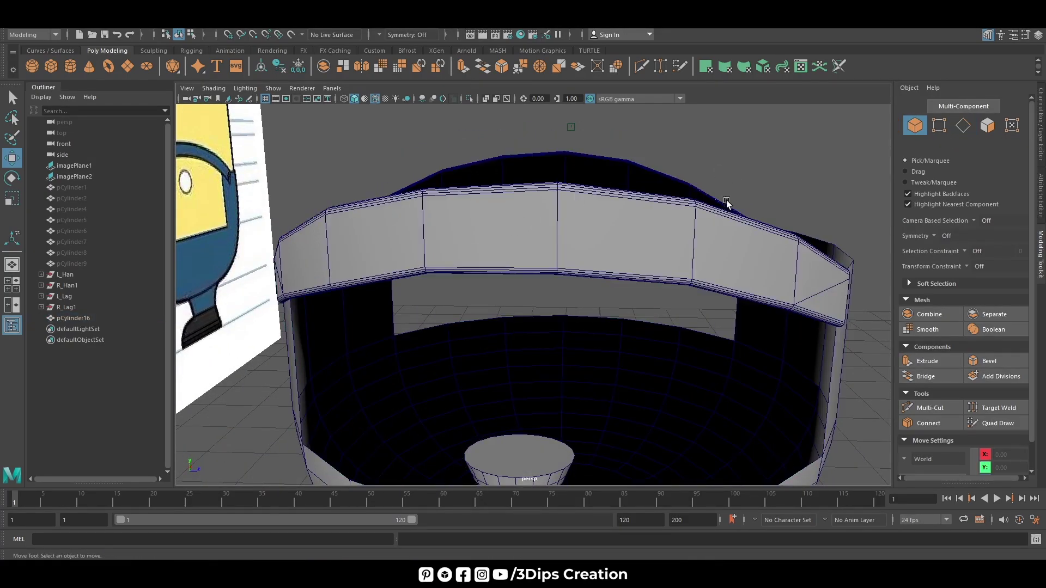
{"action": "key", "text": "a"}
{"action": "left_click", "coordinate": [536, 328]}
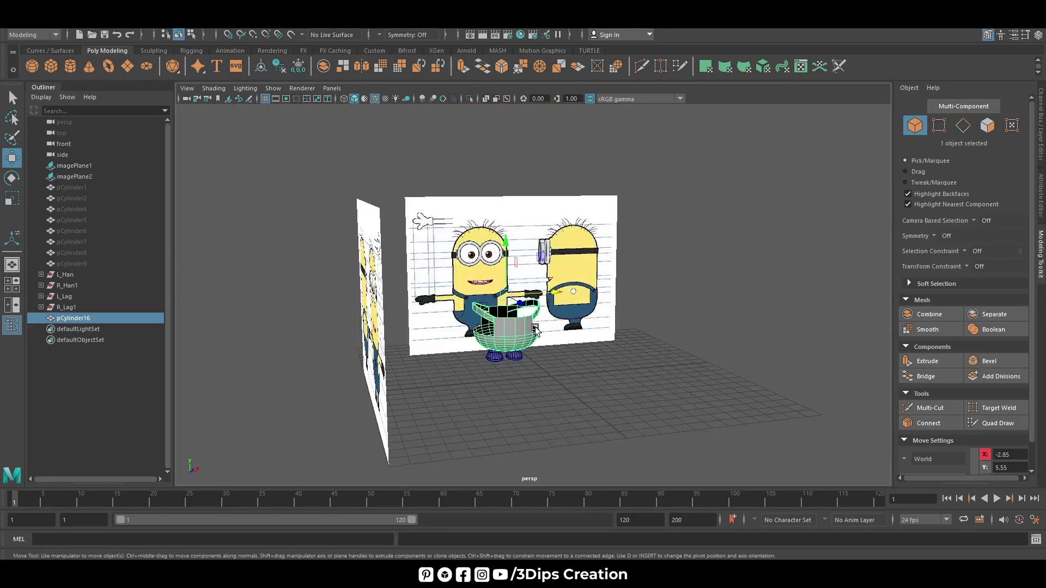
{"action": "key", "text": "f"}
{"action": "left_click_drag", "start_coordinate": [712, 400], "coordinate": [607, 285], "text": "alt"}
{"action": "scroll", "coordinate": [657, 229], "scroll_direction": "up", "scroll_amount": 5}
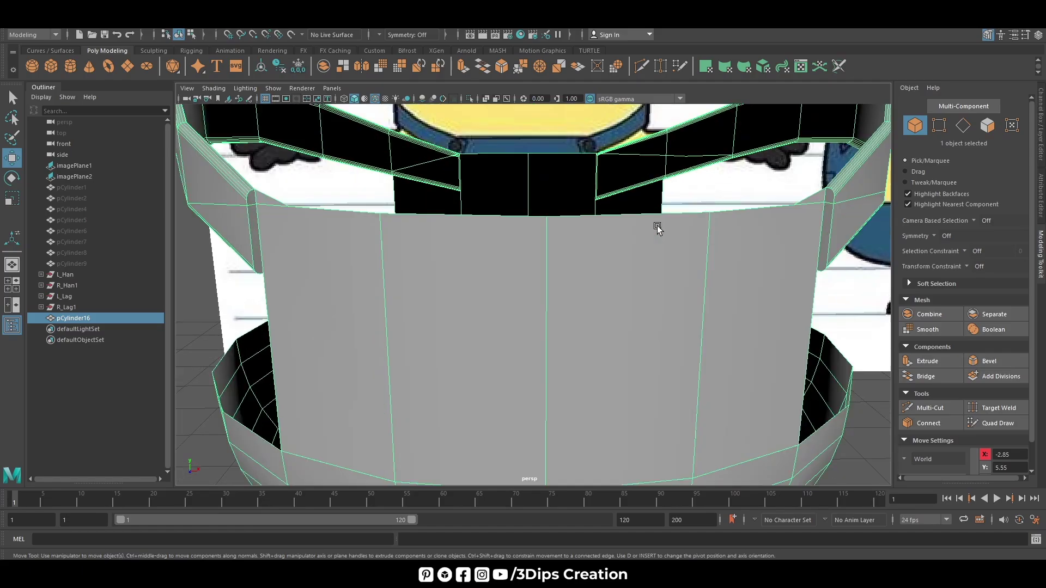
{"action": "left_click_drag", "start_coordinate": [239, 234], "coordinate": [533, 276], "text": "alt"}
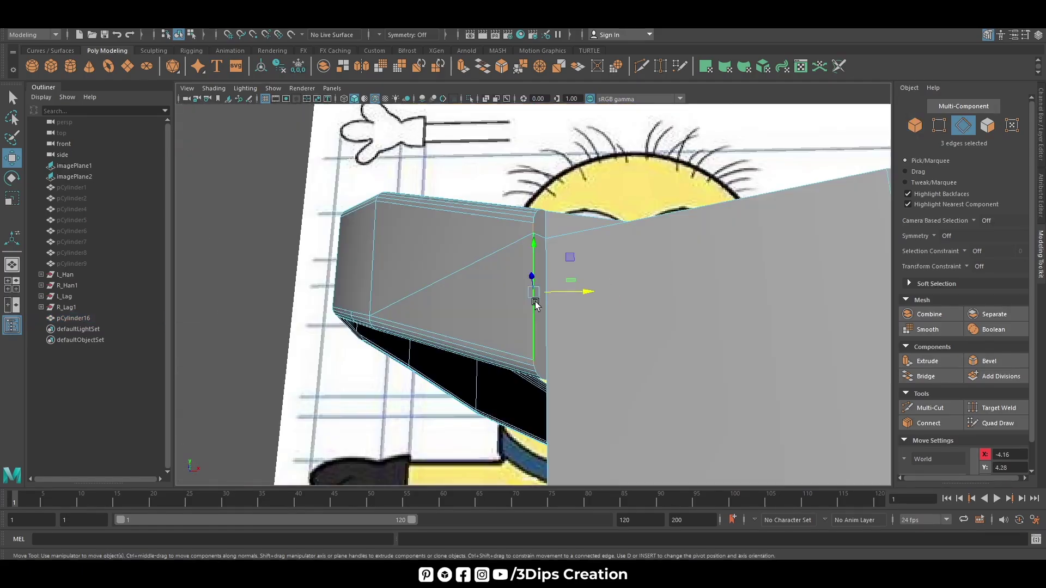
Step: Bevel the two strap-end faces with 4 segments
{"action": "right_click_drag", "start_coordinate": [531, 282], "coordinate": [530, 306]}
{"action": "left_click", "coordinate": [544, 269]}
{"action": "mouse_move", "coordinate": [545, 224]}
{"action": "left_mouse_down", "text": "alt"}
{"action": "mouse_move", "coordinate": [561, 355]}
{"action": "mouse_move", "coordinate": [444, 227]}
{"action": "mouse_move", "coordinate": [519, 241]}
{"action": "mouse_move", "coordinate": [489, 109]}
{"action": "left_mouse_up", "text": "alt"}
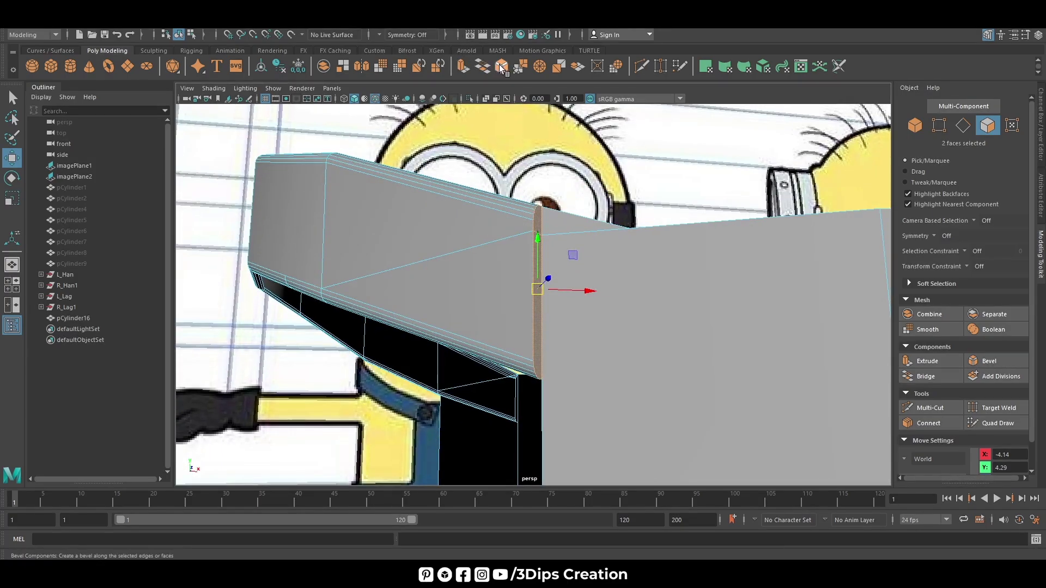
{"action": "key", "text": "ctrl+b"}
{"action": "left_click", "coordinate": [311, 368]}
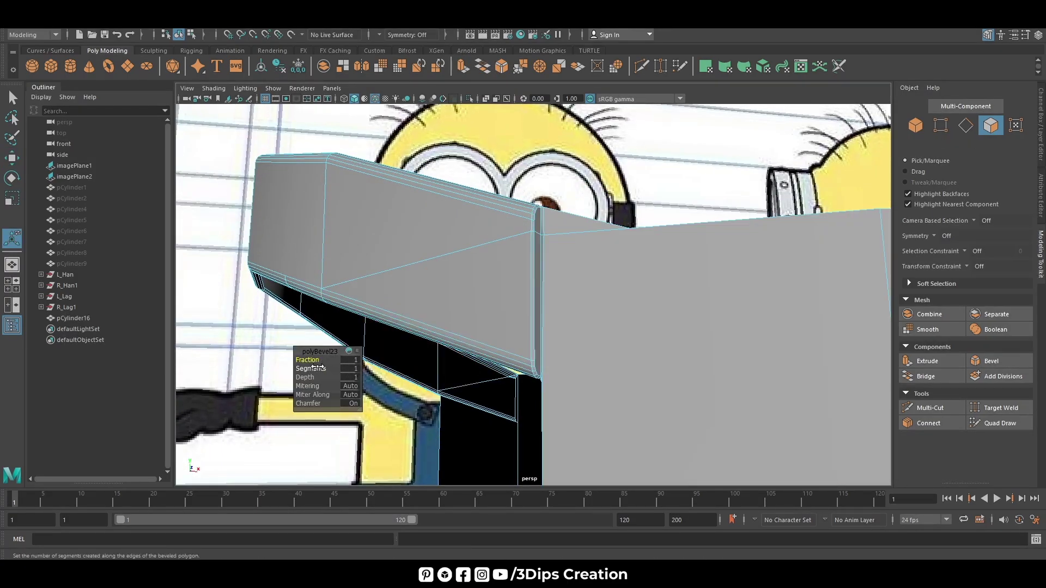
{"action": "left_click_drag", "start_coordinate": [310, 368], "coordinate": [330, 368]}
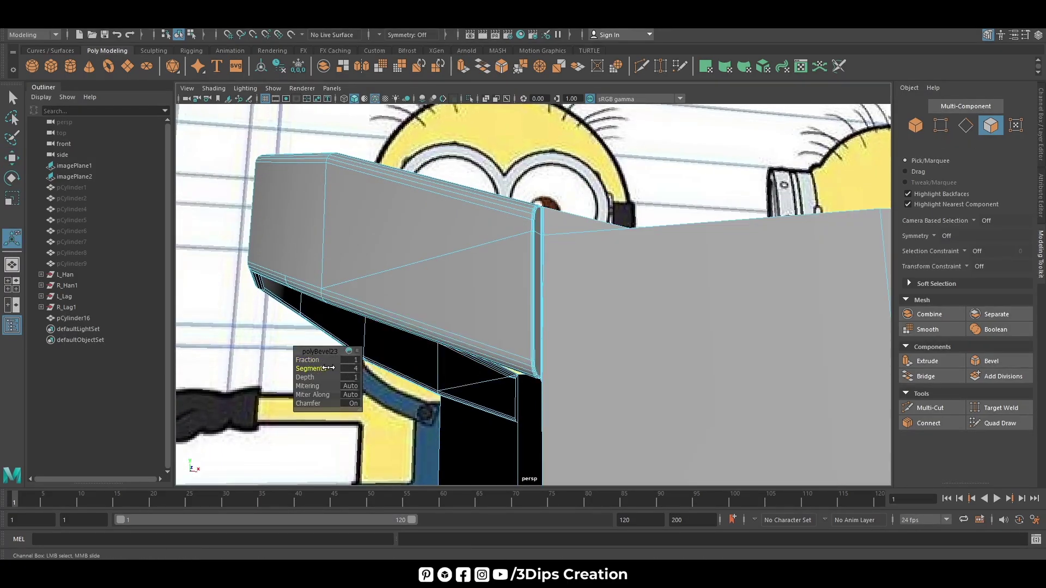
{"action": "right_click_drag", "start_coordinate": [509, 285], "coordinate": [578, 234]}
Step: Select and frame a side face of the overalls near the strap corner
{"action": "left_click", "coordinate": [592, 256]}
{"action": "scroll", "coordinate": [592, 256], "scroll_direction": "down", "scroll_amount": 3}
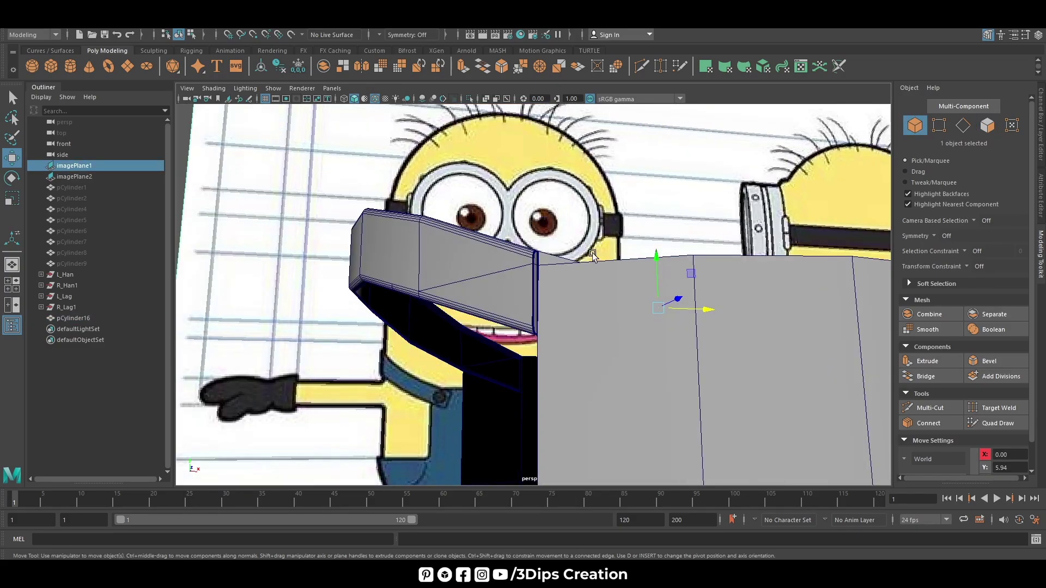
{"action": "mouse_move", "coordinate": [593, 256]}
{"action": "left_mouse_down", "text": "alt"}
{"action": "mouse_move", "coordinate": [626, 341]}
{"action": "mouse_move", "coordinate": [661, 322]}
{"action": "left_mouse_up", "text": "alt"}
{"action": "scroll", "coordinate": [595, 304], "scroll_direction": "down", "scroll_amount": 2}
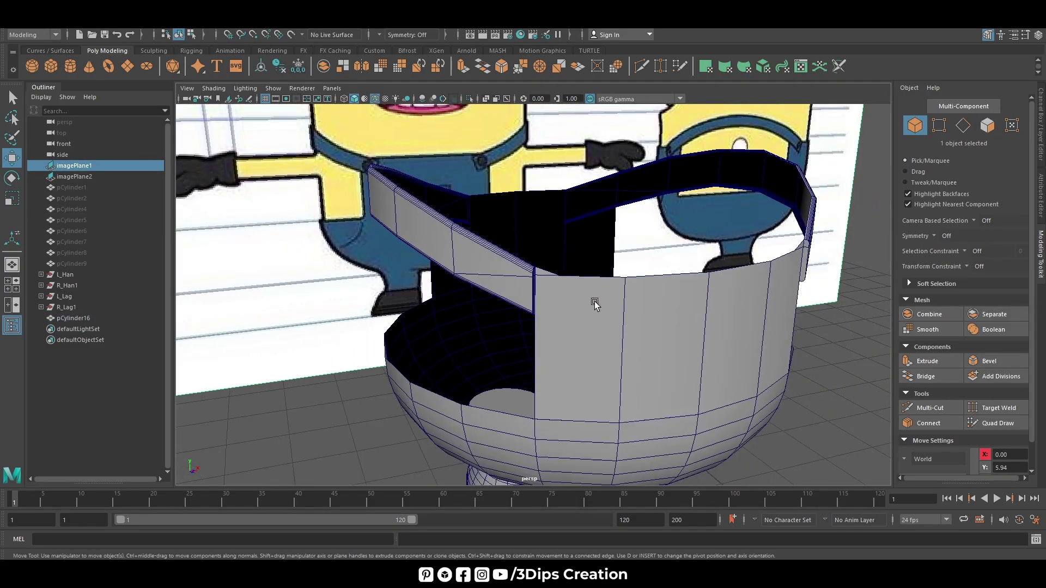
{"action": "right_click_drag", "start_coordinate": [807, 258], "coordinate": [807, 282]}
{"action": "left_click", "coordinate": [804, 266]}
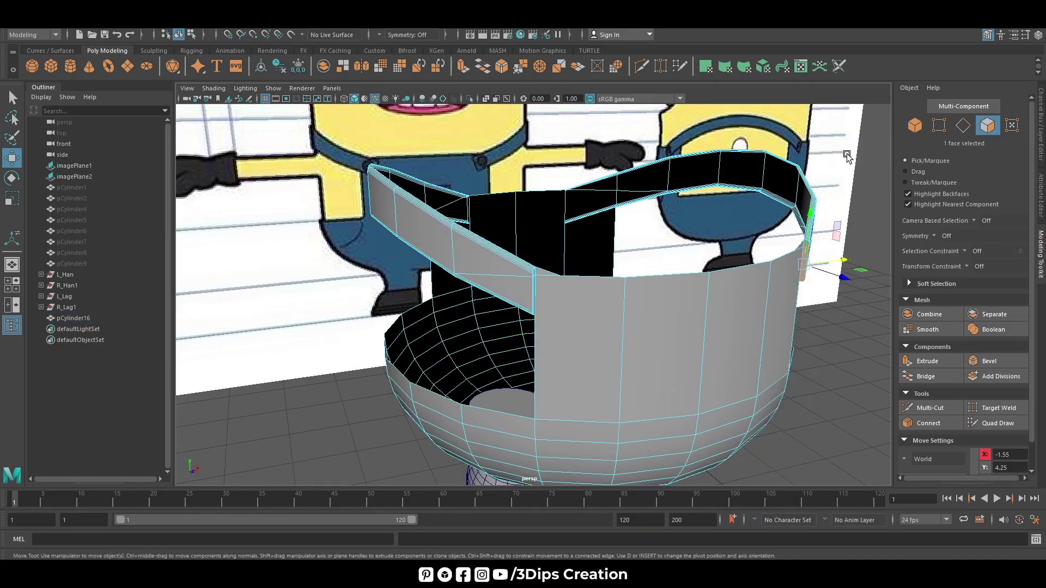
{"action": "key", "text": "f"}
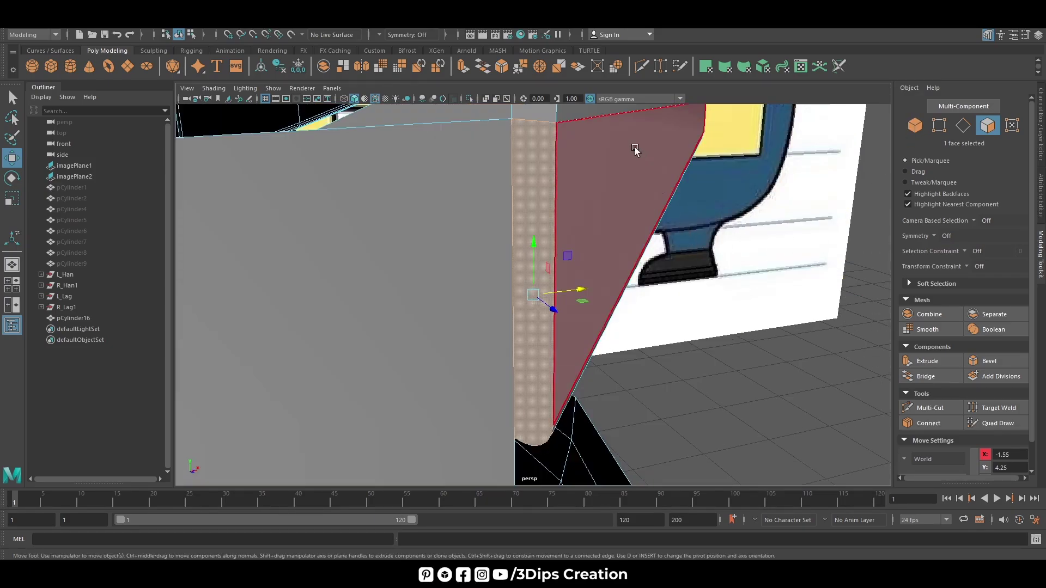
Step: Bevel the strap's corner edge with fraction 1 and 3 segments
{"action": "right_click_drag", "start_coordinate": [589, 224], "coordinate": [589, 200]}
{"action": "left_click", "coordinate": [542, 202]}
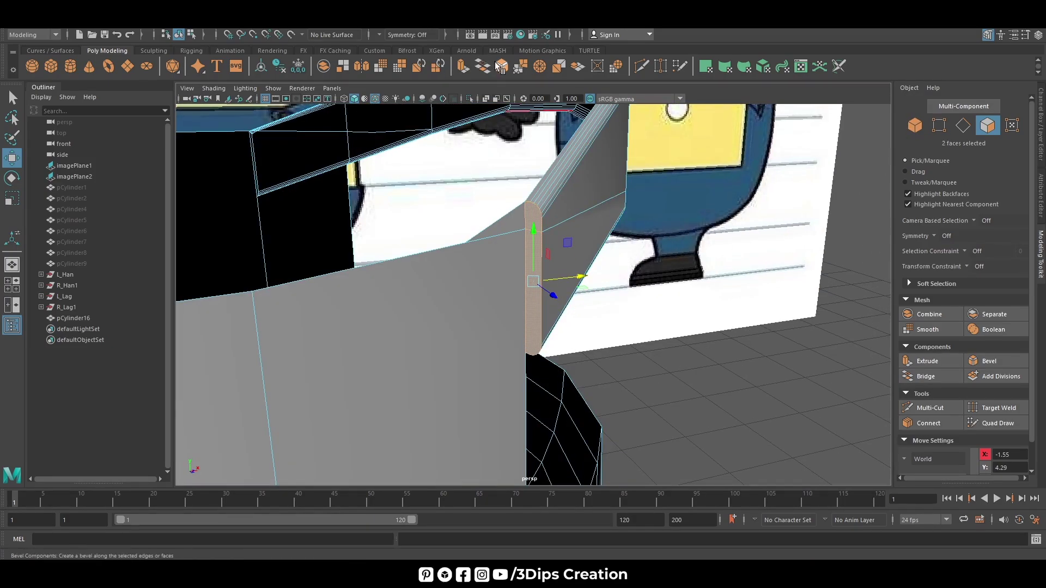
{"action": "left_click", "coordinate": [501, 66]}
{"action": "middle_click_drag", "start_coordinate": [316, 370], "coordinate": [320, 370]}
{"action": "left_click", "coordinate": [311, 369]}
{"action": "key", "text": "w"}
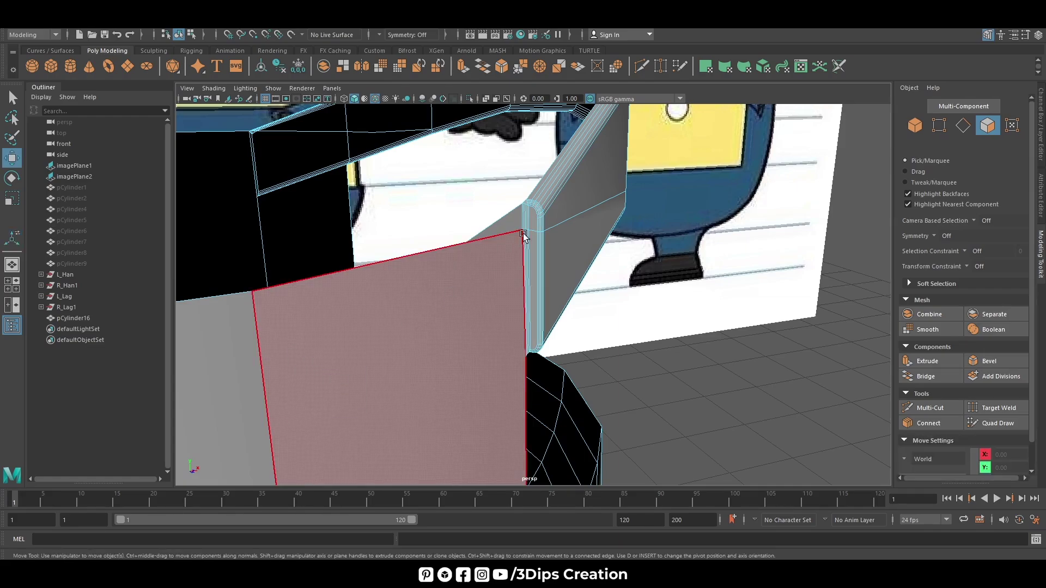
{"action": "right_click_drag", "start_coordinate": [550, 215], "coordinate": [586, 196]}
Step: Select five faces across the front of the overalls
{"action": "left_click_drag", "start_coordinate": [647, 302], "coordinate": [650, 295], "text": "alt"}
{"action": "scroll", "coordinate": [625, 344], "scroll_direction": "down", "scroll_amount": 3}
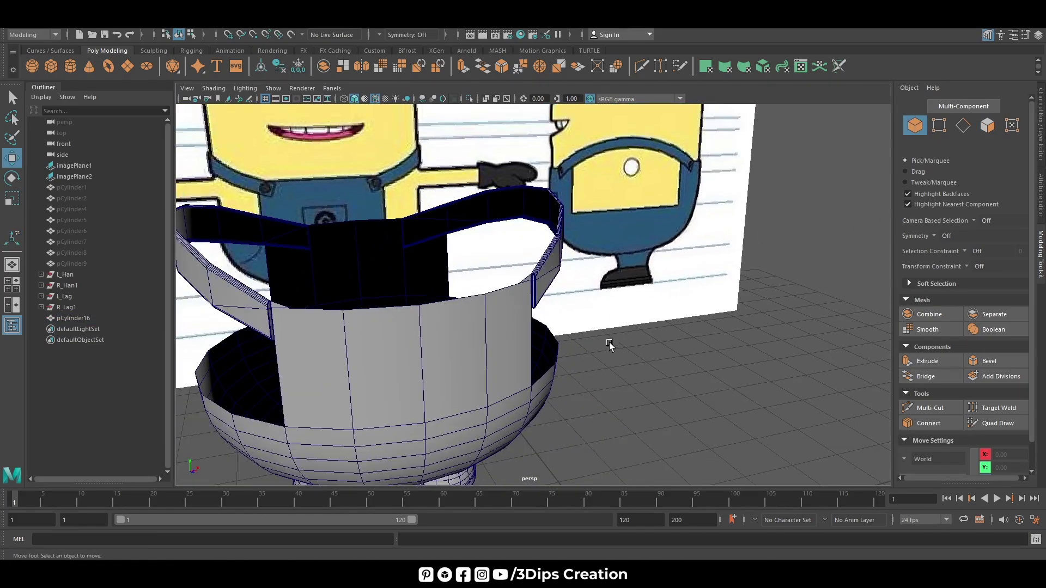
{"action": "scroll", "coordinate": [610, 346], "scroll_direction": "down", "scroll_amount": 2}
{"action": "right_click_drag", "start_coordinate": [456, 313], "coordinate": [456, 324]}
{"action": "left_click", "coordinate": [310, 354]}
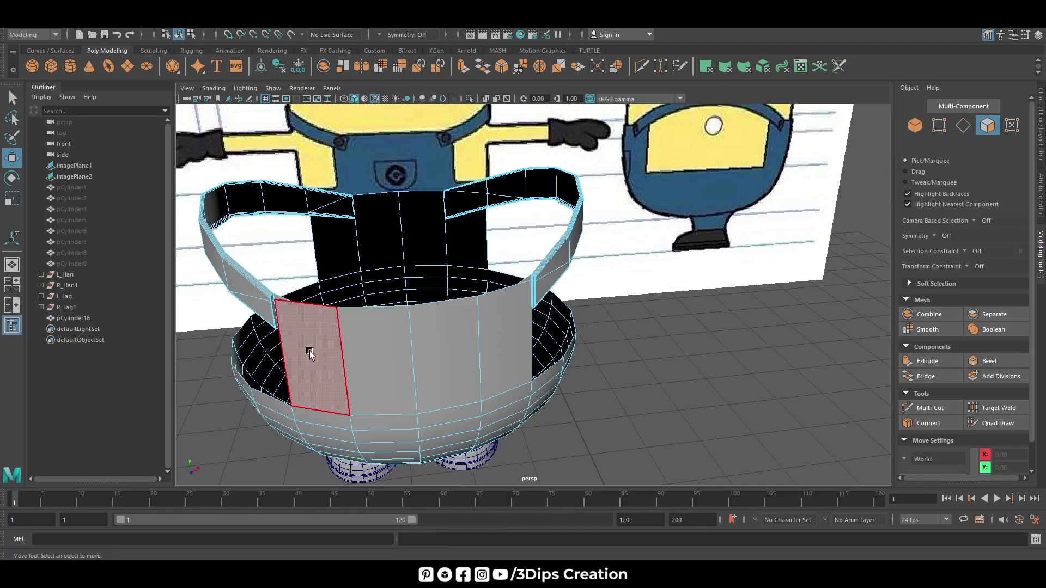
{"action": "left_click", "coordinate": [297, 323]}
{"action": "left_click", "coordinate": [381, 354], "text": "shift"}
{"action": "left_click", "coordinate": [444, 348], "text": "shift"}
{"action": "left_click", "coordinate": [504, 338], "text": "shift"}
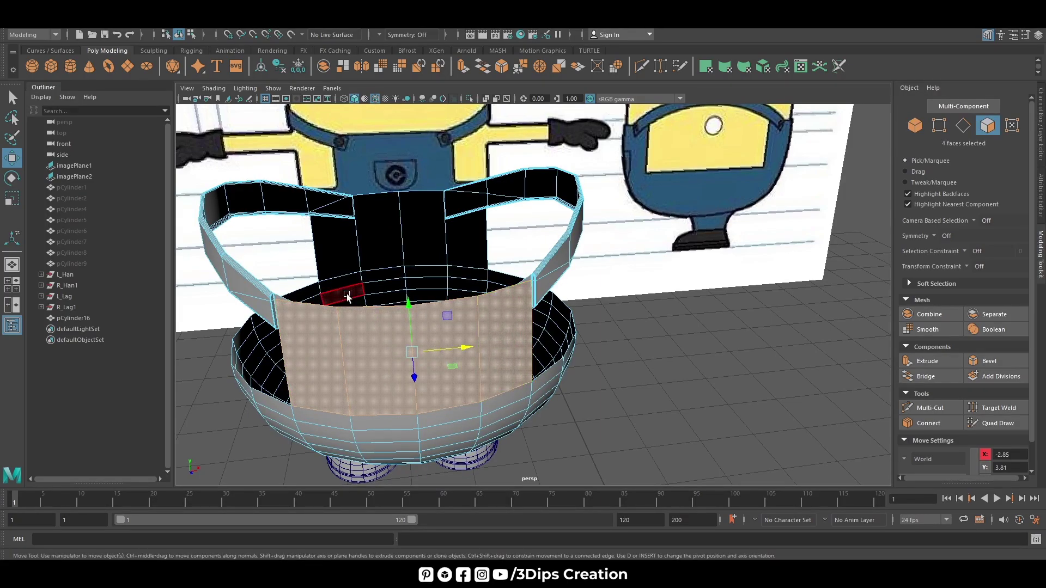
Step: Add four more faces around the back of the overalls to the selection
{"action": "mouse_move", "coordinate": [350, 291]}
{"action": "left_mouse_down", "text": "alt"}
{"action": "mouse_move", "coordinate": [466, 288]}
{"action": "mouse_move", "coordinate": [503, 478]}
{"action": "left_mouse_up", "text": "alt"}
{"action": "left_click", "coordinate": [504, 470], "text": "shift"}
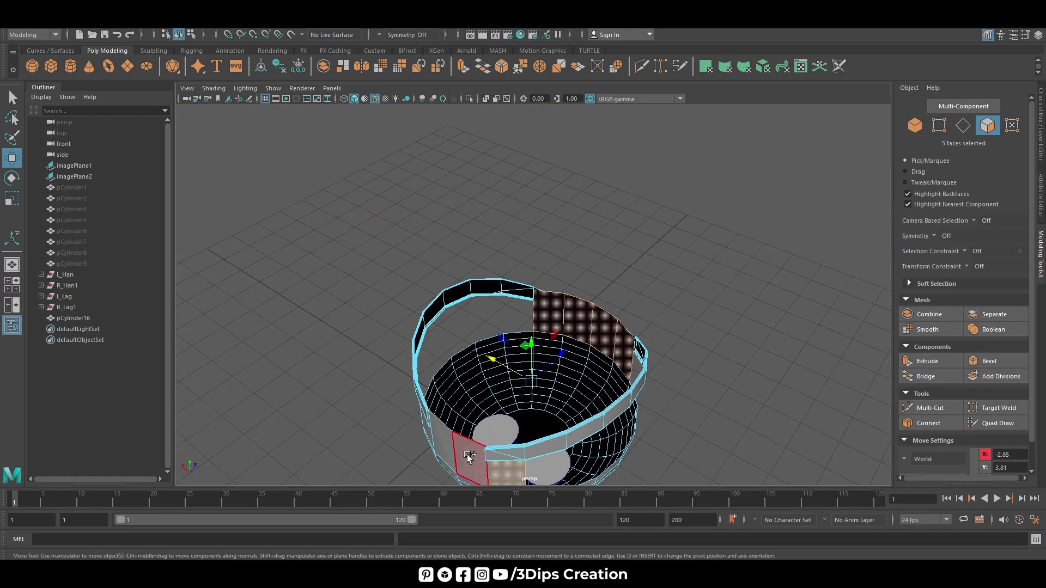
{"action": "left_click", "coordinate": [469, 455], "text": "shift"}
{"action": "left_click", "coordinate": [442, 442], "text": "shift"}
{"action": "scroll", "coordinate": [535, 326], "scroll_direction": "up", "scroll_amount": 3}
{"action": "left_click_drag", "start_coordinate": [535, 326], "coordinate": [570, 318], "text": "alt"}
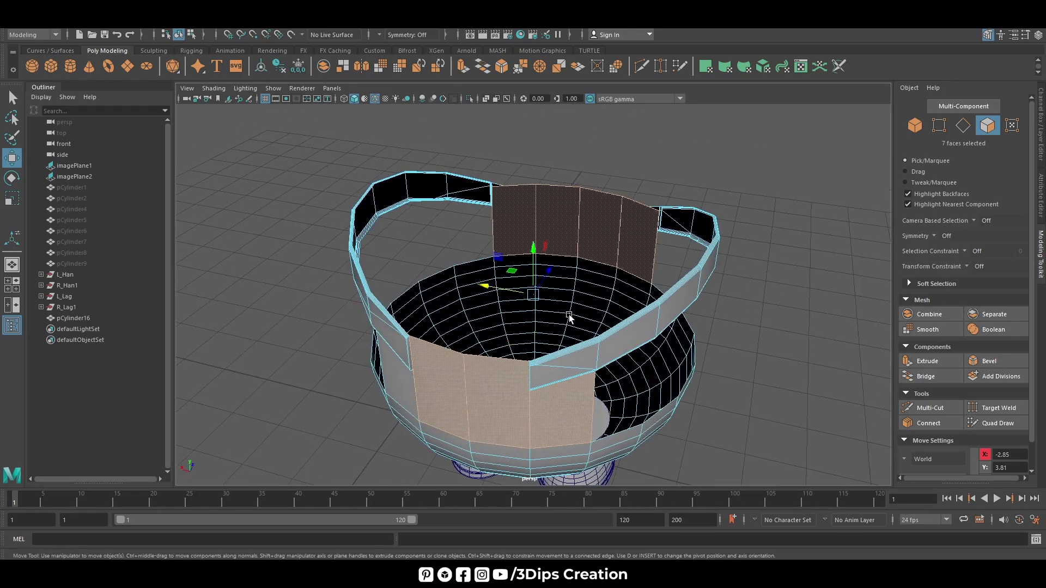
{"action": "left_click", "coordinate": [397, 388], "text": "shift"}
{"action": "mouse_move", "coordinate": [397, 388]}
{"action": "left_mouse_down", "text": "alt"}
{"action": "mouse_move", "coordinate": [408, 305]}
{"action": "mouse_move", "coordinate": [400, 292]}
{"action": "mouse_move", "coordinate": [385, 324]}
{"action": "mouse_move", "coordinate": [361, 290]}
{"action": "mouse_move", "coordinate": [378, 327]}
{"action": "mouse_move", "coordinate": [510, 303]}
{"action": "mouse_move", "coordinate": [492, 295]}
{"action": "left_mouse_up", "text": "alt"}
{"action": "key", "text": "r"}
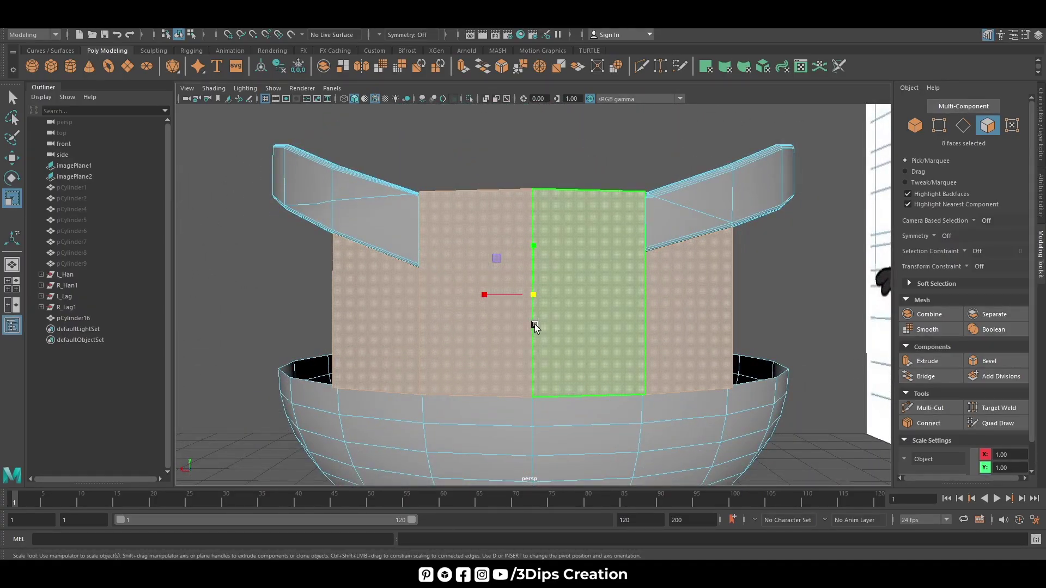
{"action": "mouse_move", "coordinate": [535, 325]}
{"action": "left_mouse_down", "text": "alt"}
{"action": "mouse_move", "coordinate": [460, 331]}
{"action": "mouse_move", "coordinate": [474, 345]}
{"action": "mouse_move", "coordinate": [557, 207]}
{"action": "left_mouse_up", "text": "alt"}
Step: Select the bottom cap and every face ring of the overalls' lower bowl
{"action": "key", "text": "w"}
{"action": "key", "text": "F8"}
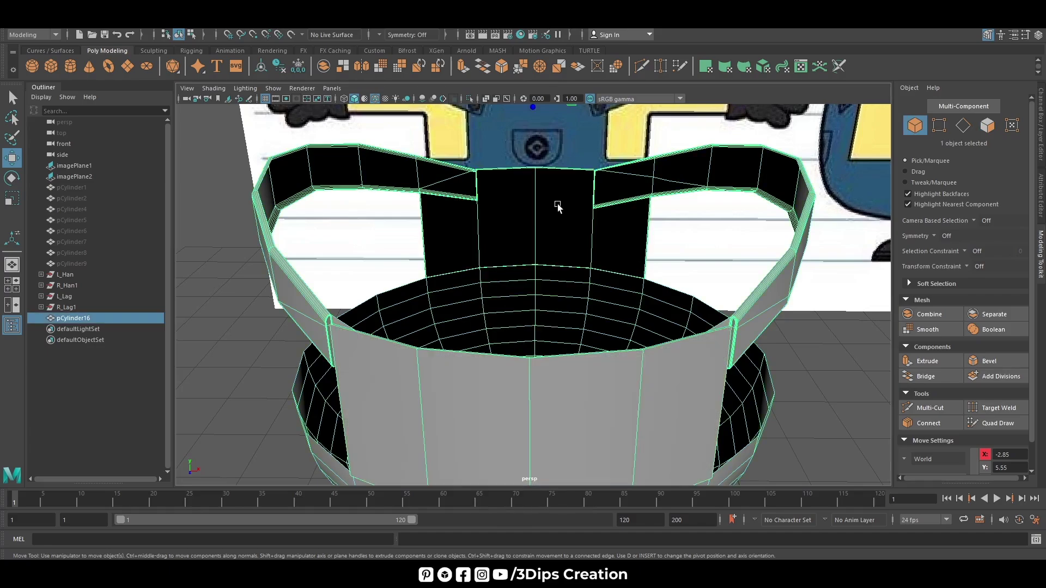
{"action": "right_click_drag", "start_coordinate": [546, 278], "coordinate": [549, 314]}
{"action": "left_click", "coordinate": [544, 312]}
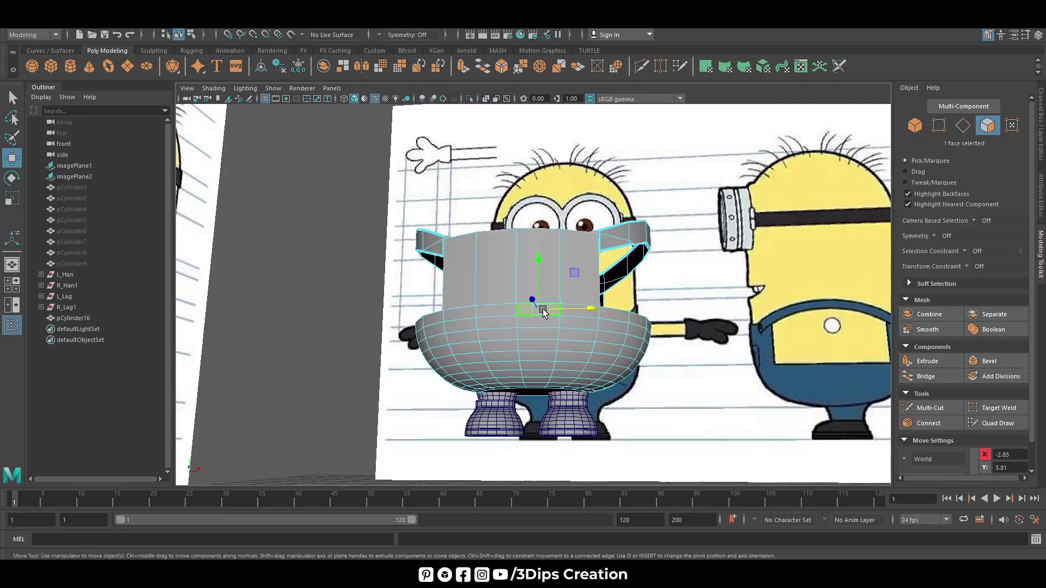
{"action": "double_click", "coordinate": [592, 318]}
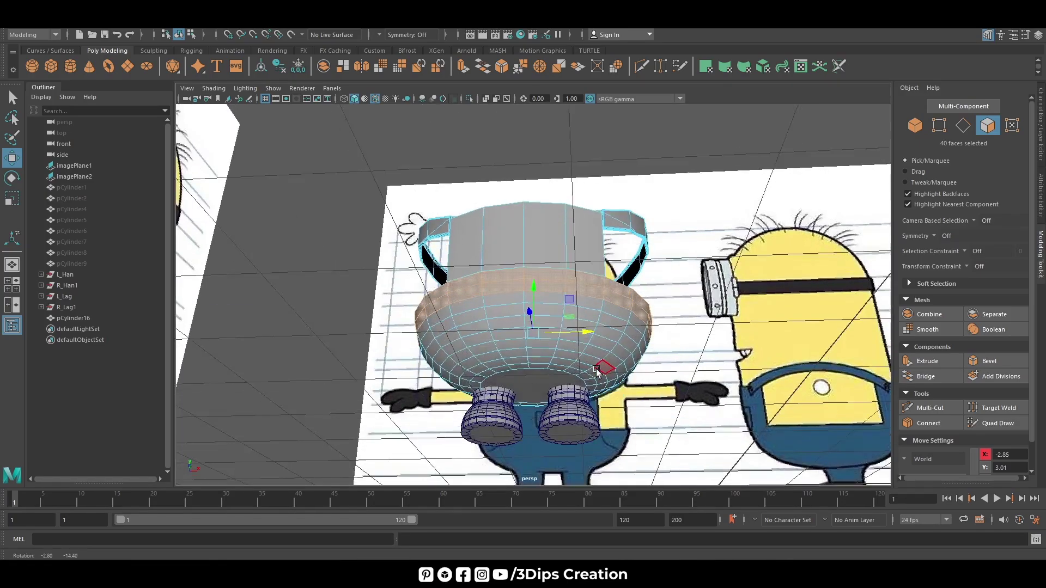
{"action": "left_click_drag", "start_coordinate": [586, 414], "coordinate": [531, 381], "text": "alt"}
{"action": "left_click", "coordinate": [531, 380], "text": "shift"}
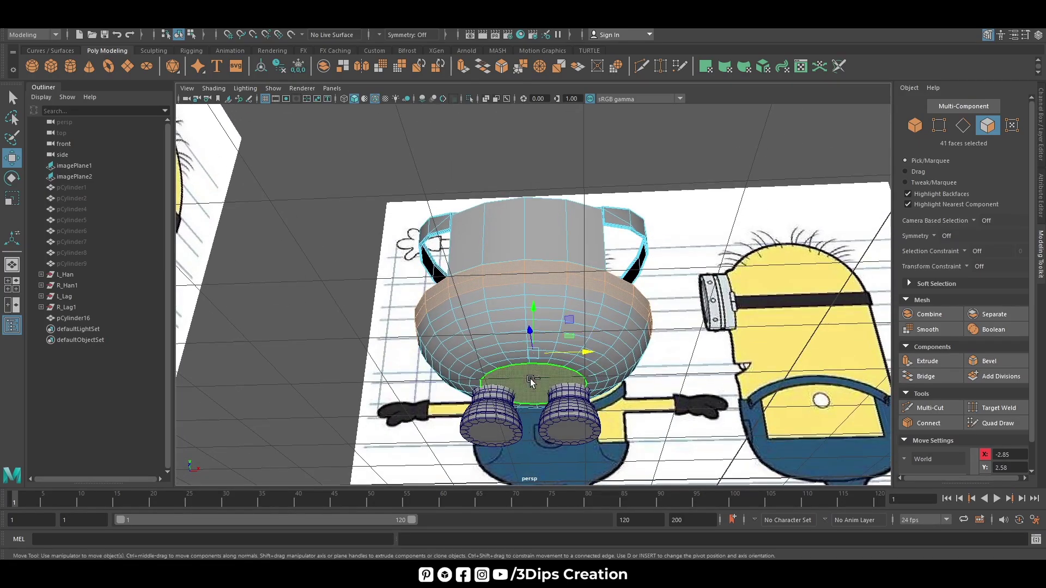
{"action": "double_click", "coordinate": [500, 361], "text": "shift"}
{"action": "double_click", "coordinate": [497, 349], "text": "shift"}
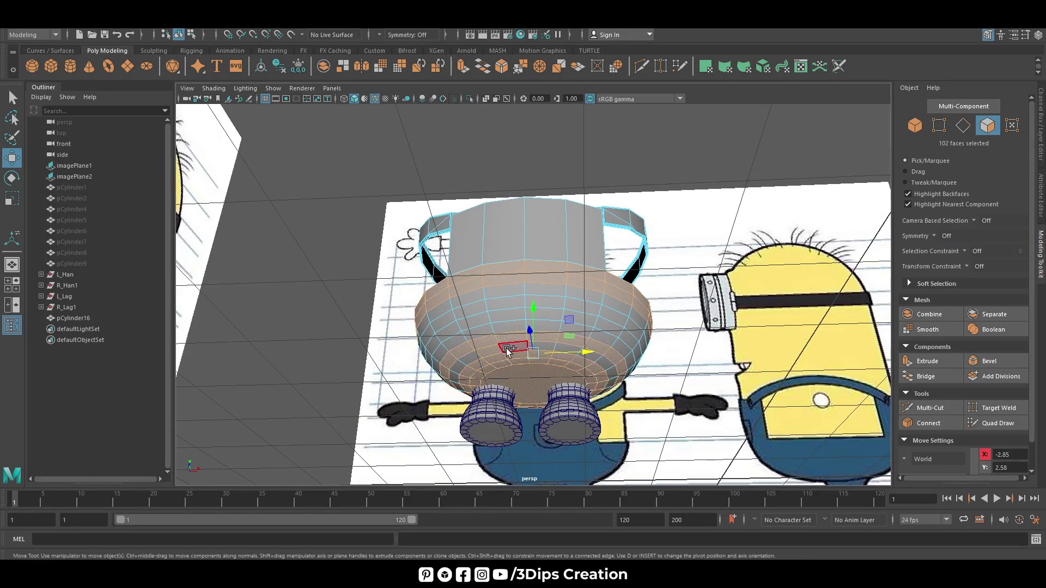
{"action": "double_click", "coordinate": [507, 349], "text": "shift"}
{"action": "double_click", "coordinate": [501, 328], "text": "shift"}
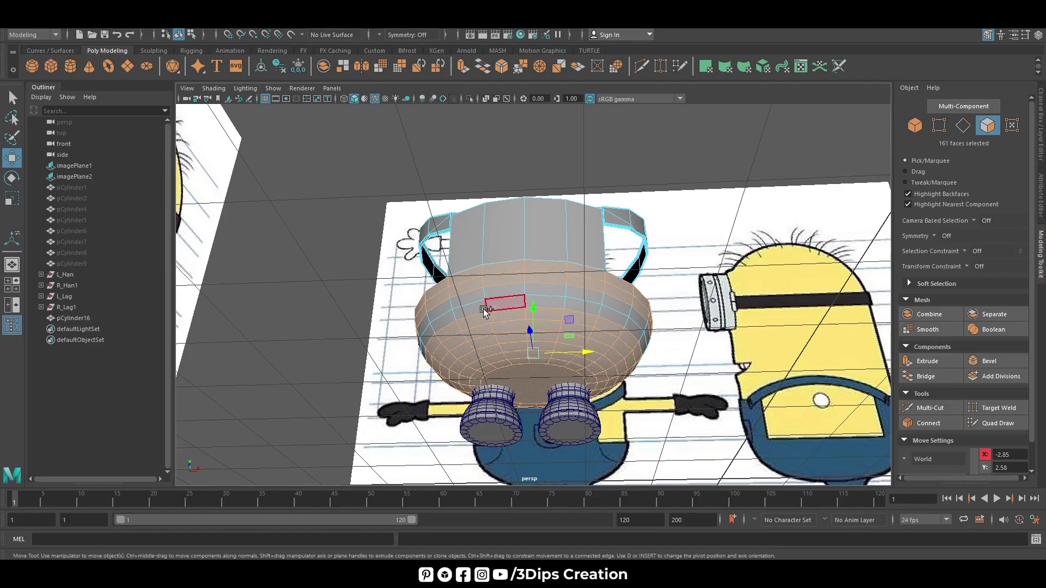
{"action": "double_click", "coordinate": [494, 304], "text": "shift"}
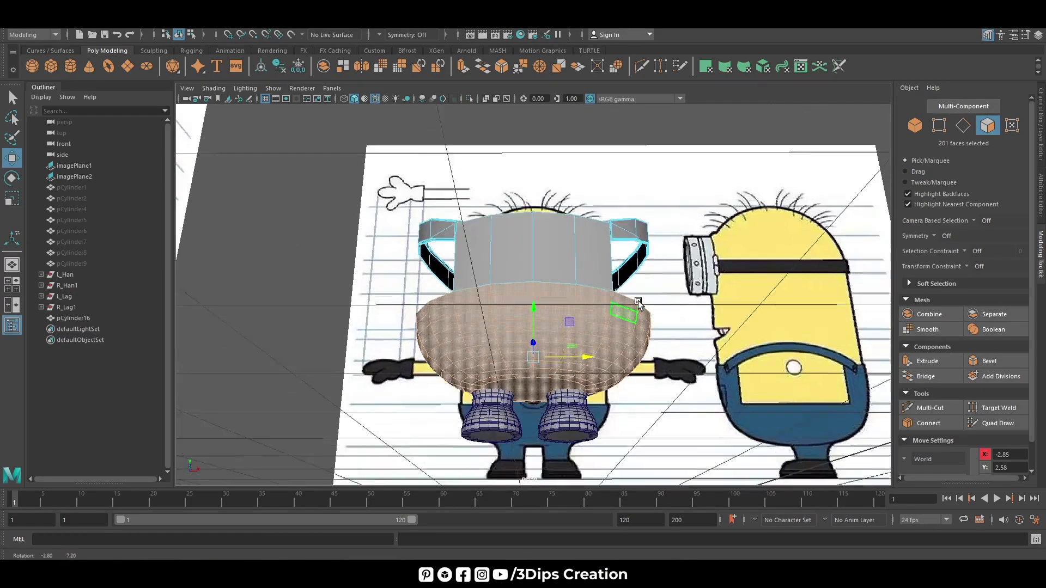
{"action": "left_click_drag", "start_coordinate": [490, 294], "coordinate": [664, 365], "text": "alt"}
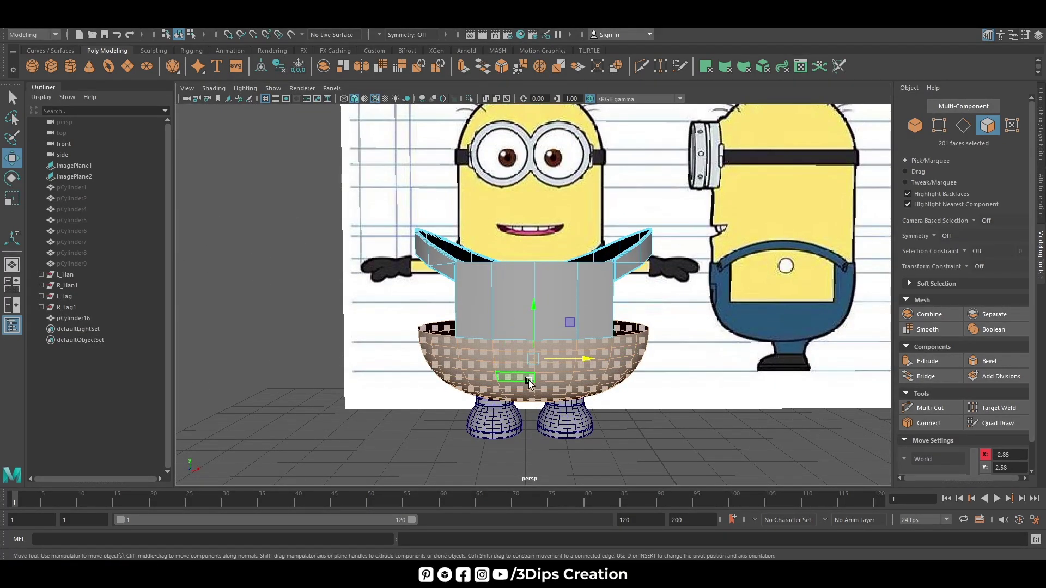
Step: Scale the selected bowl faces up slightly
{"action": "key", "text": "r"}
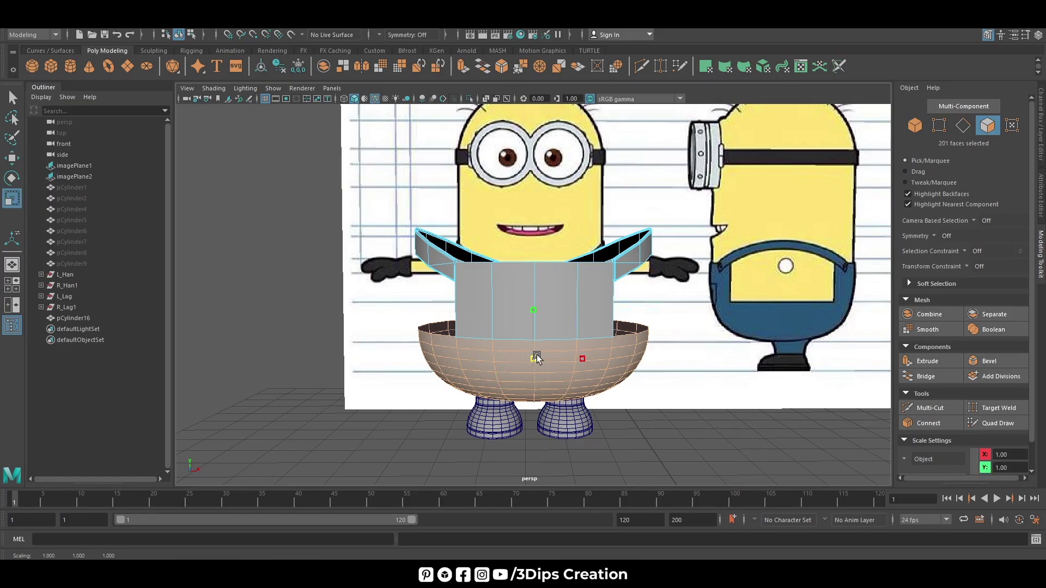
{"action": "scroll", "coordinate": [538, 355], "scroll_direction": "up", "scroll_amount": 3}
{"action": "scroll", "coordinate": [456, 173], "scroll_direction": "up", "scroll_amount": 3}
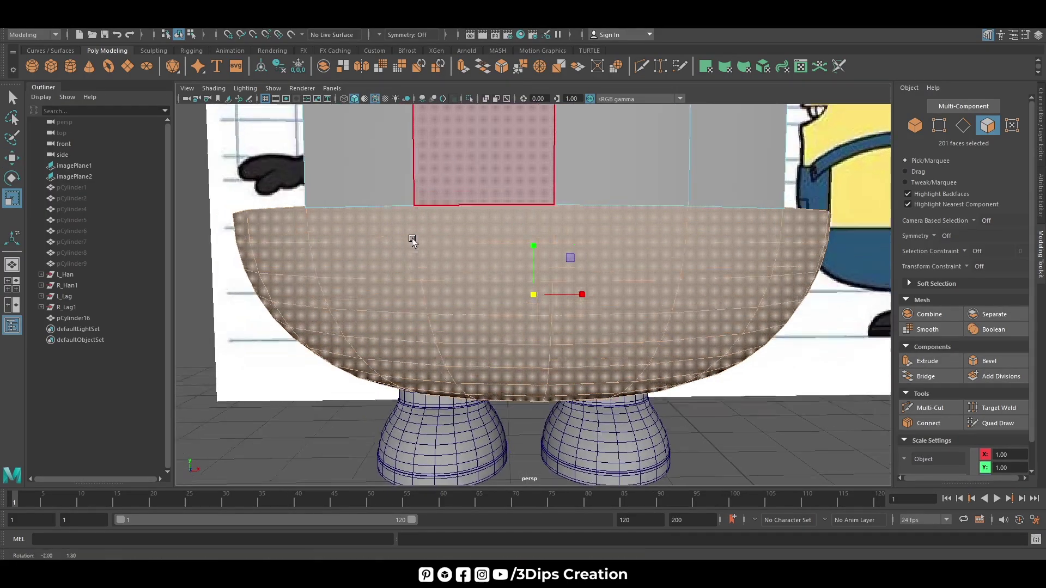
{"action": "mouse_move", "coordinate": [416, 234]}
{"action": "left_mouse_down", "text": "alt"}
{"action": "mouse_move", "coordinate": [448, 255]}
{"action": "mouse_move", "coordinate": [450, 271]}
{"action": "left_mouse_up", "text": "alt"}
{"action": "left_click_drag", "start_coordinate": [527, 299], "coordinate": [533, 296]}
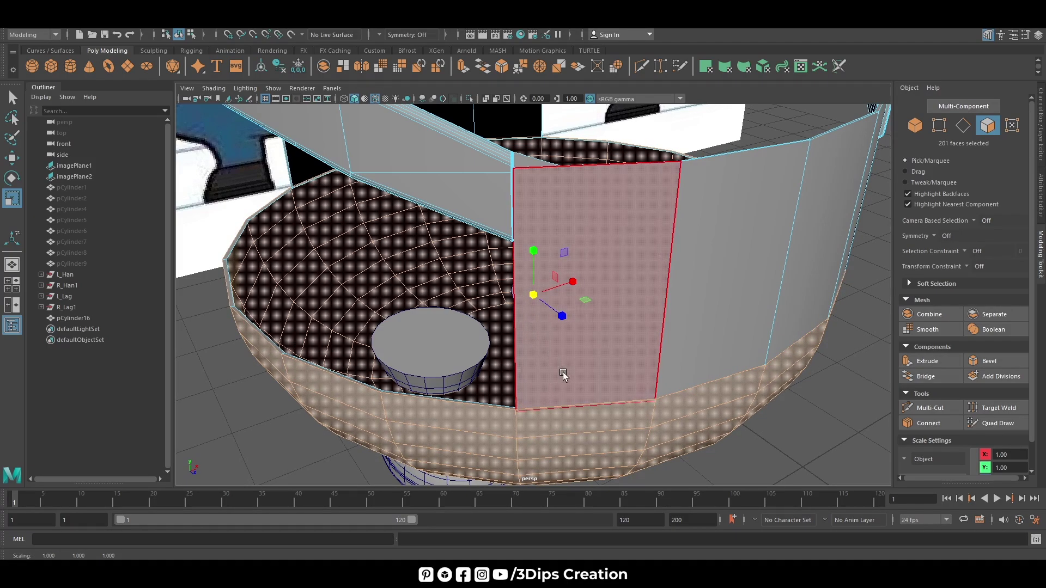
{"action": "left_click_drag", "start_coordinate": [564, 374], "coordinate": [528, 359], "text": "alt"}
Step: Return to Object Mode and select the overalls object
{"action": "key", "text": "w"}
{"action": "right_click", "coordinate": [536, 254]}
{"action": "left_click", "coordinate": [568, 240]}
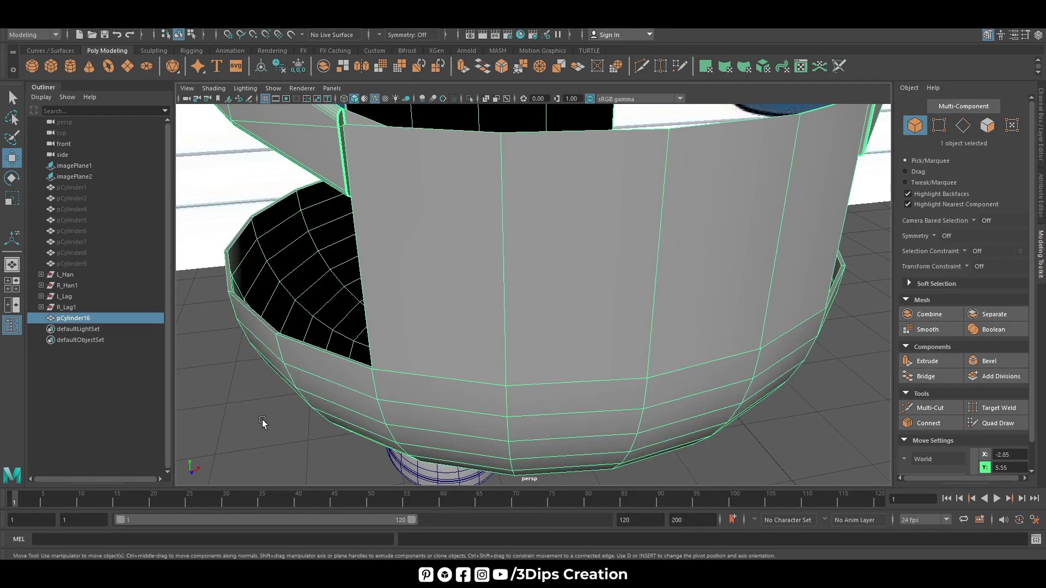
{"action": "left_click_drag", "start_coordinate": [262, 422], "coordinate": [428, 346], "text": "alt"}
{"action": "left_click", "coordinate": [662, 305]}
{"action": "mouse_move", "coordinate": [537, 175]}
{"action": "left_mouse_down", "text": "alt"}
{"action": "mouse_move", "coordinate": [420, 433]}
{"action": "mouse_move", "coordinate": [441, 411]}
{"action": "left_mouse_up", "text": "alt"}
Step: Select a front face of the overalls and orbit around to inspect it
{"action": "left_click_drag", "start_coordinate": [381, 279], "coordinate": [385, 300], "text": "alt"}
{"action": "key", "text": "F11"}
{"action": "left_click", "coordinate": [654, 355]}
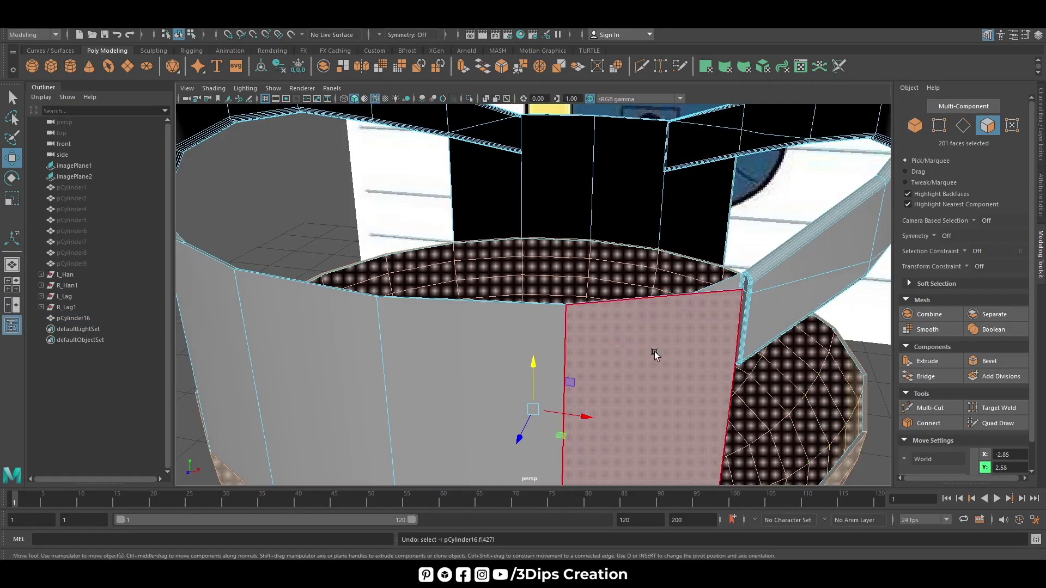
{"action": "mouse_move", "coordinate": [703, 286]}
{"action": "left_mouse_down", "text": "alt"}
{"action": "mouse_move", "coordinate": [597, 347]}
{"action": "mouse_move", "coordinate": [630, 341]}
{"action": "left_mouse_up", "text": "alt"}
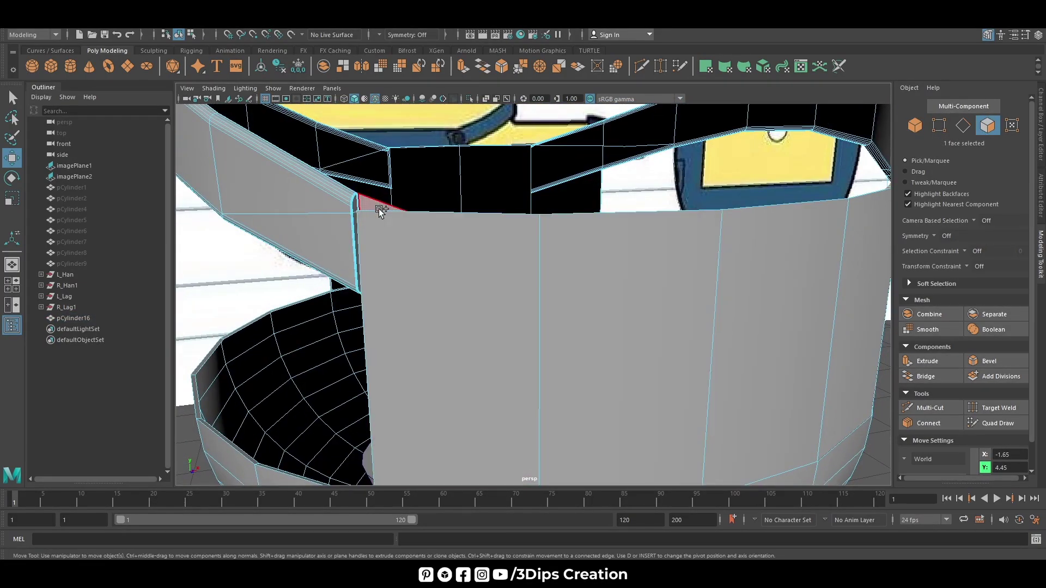
{"action": "scroll", "coordinate": [442, 236], "scroll_direction": "down", "scroll_amount": 5}
{"action": "left_click_drag", "start_coordinate": [456, 249], "coordinate": [736, 292], "text": "alt"}
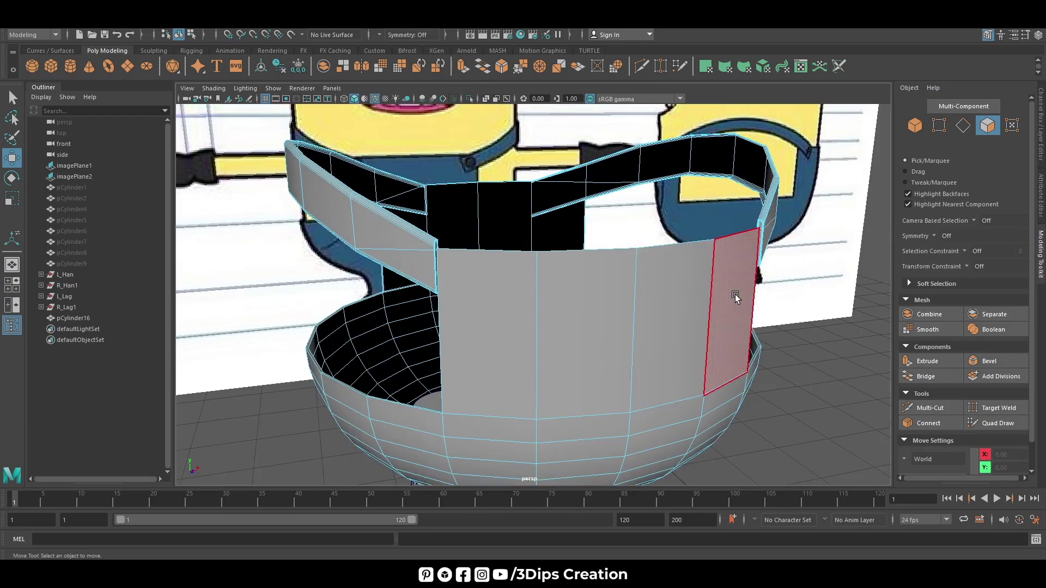
{"action": "left_click_drag", "start_coordinate": [635, 339], "coordinate": [550, 211], "text": "alt"}
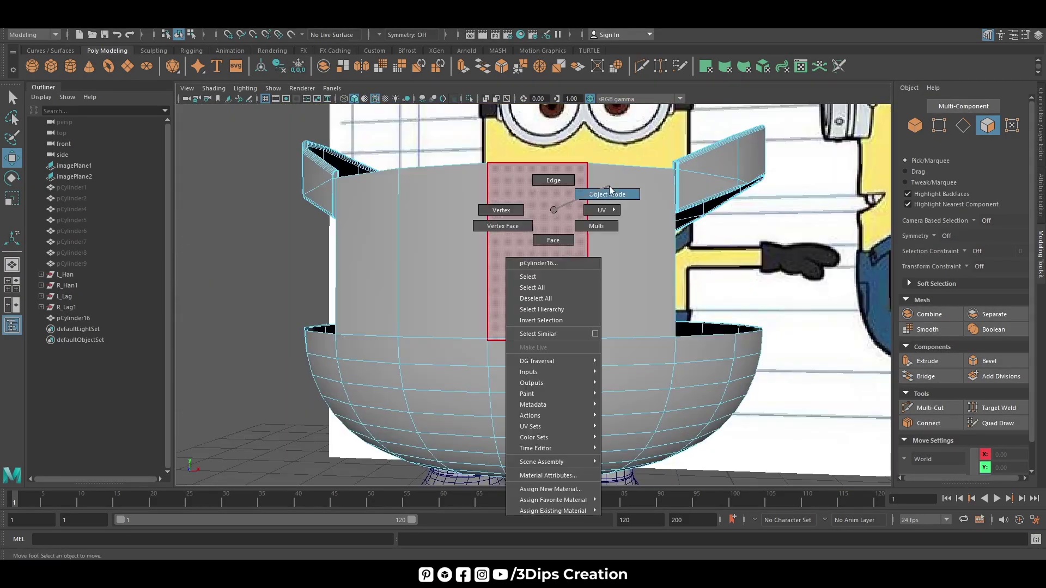
Step: Create a new cylinder in the front view and move it onto the overalls' front
{"action": "right_click_drag", "start_coordinate": [551, 210], "coordinate": [610, 192]}
{"action": "key", "text": "space"}
{"action": "key", "text": "space"}
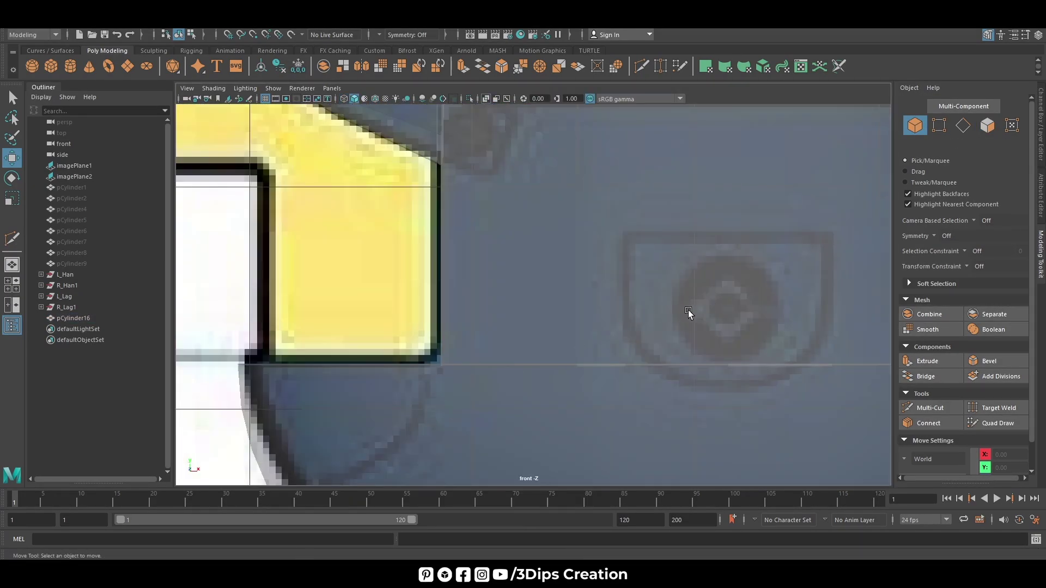
{"action": "middle_click_drag", "start_coordinate": [688, 311], "coordinate": [449, 331], "text": "alt"}
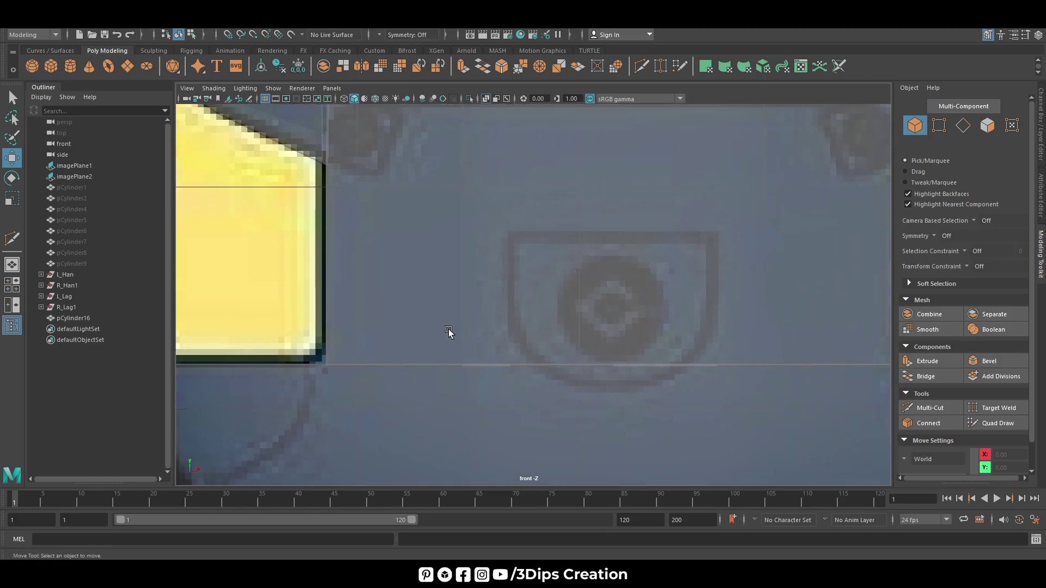
{"action": "left_click", "coordinate": [72, 76]}
{"action": "scroll", "coordinate": [600, 245], "scroll_direction": "down", "scroll_amount": 3}
{"action": "scroll", "coordinate": [611, 284], "scroll_direction": "down", "scroll_amount": 3}
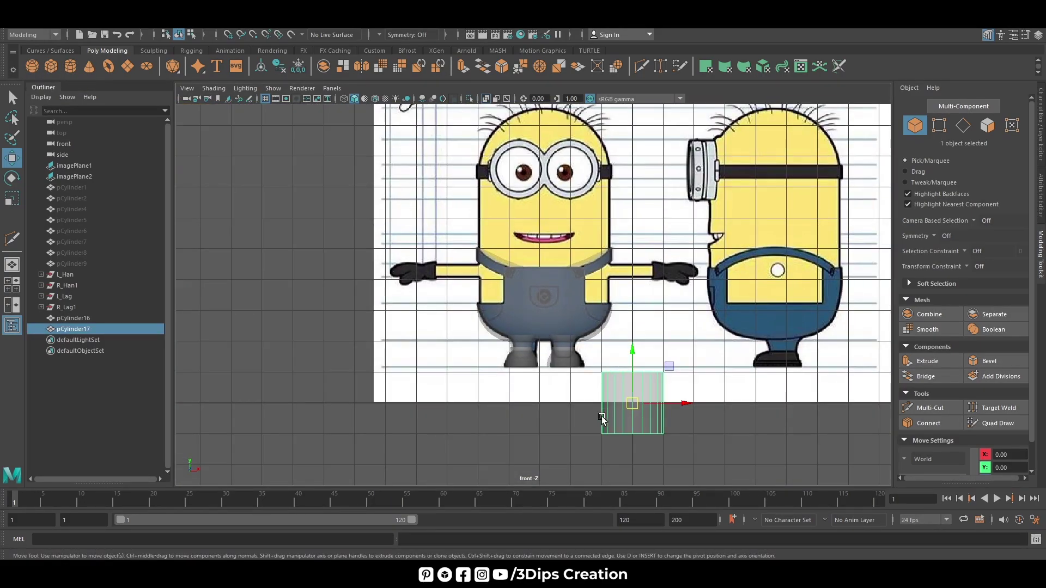
{"action": "left_click_drag", "start_coordinate": [626, 329], "coordinate": [567, 272]}
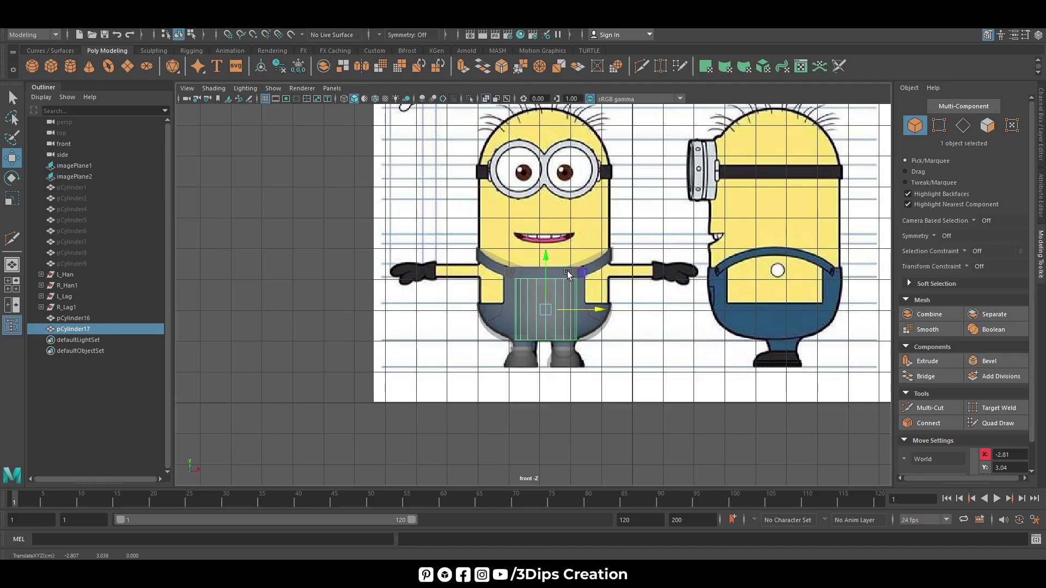
Step: Shrink the cylinder and move it down toward the overalls' front
{"action": "key", "text": "r"}
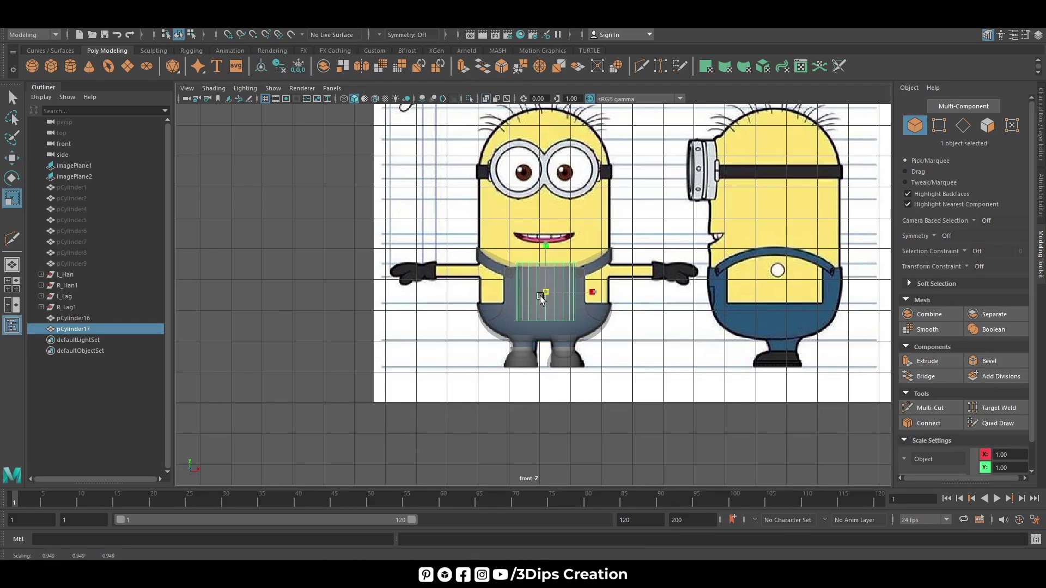
{"action": "left_click_drag", "start_coordinate": [546, 292], "coordinate": [515, 321]}
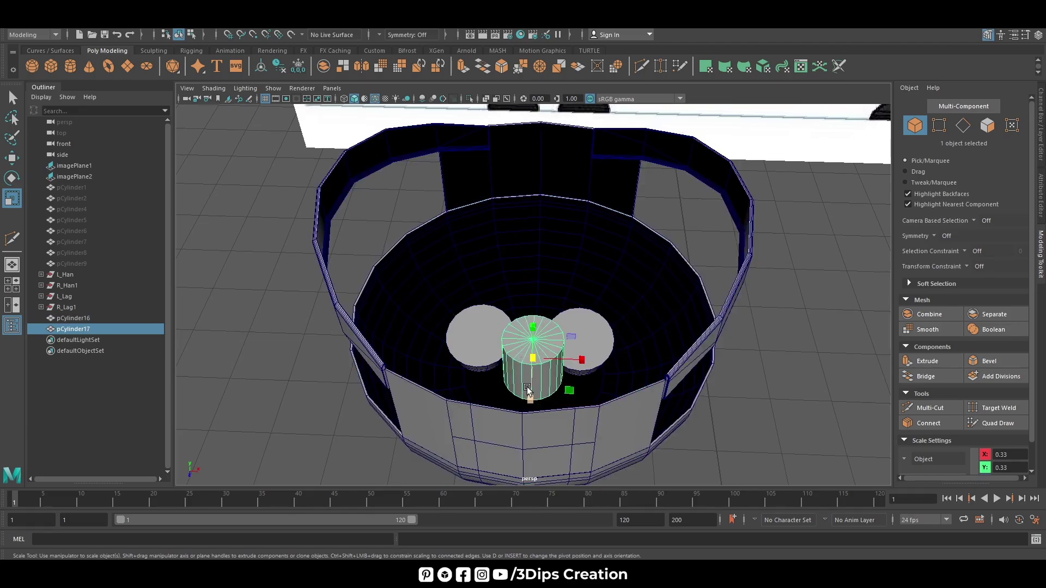
{"action": "key", "text": "w"}
{"action": "left_click_drag", "start_coordinate": [528, 388], "coordinate": [524, 480]}
{"action": "key", "text": "space"}
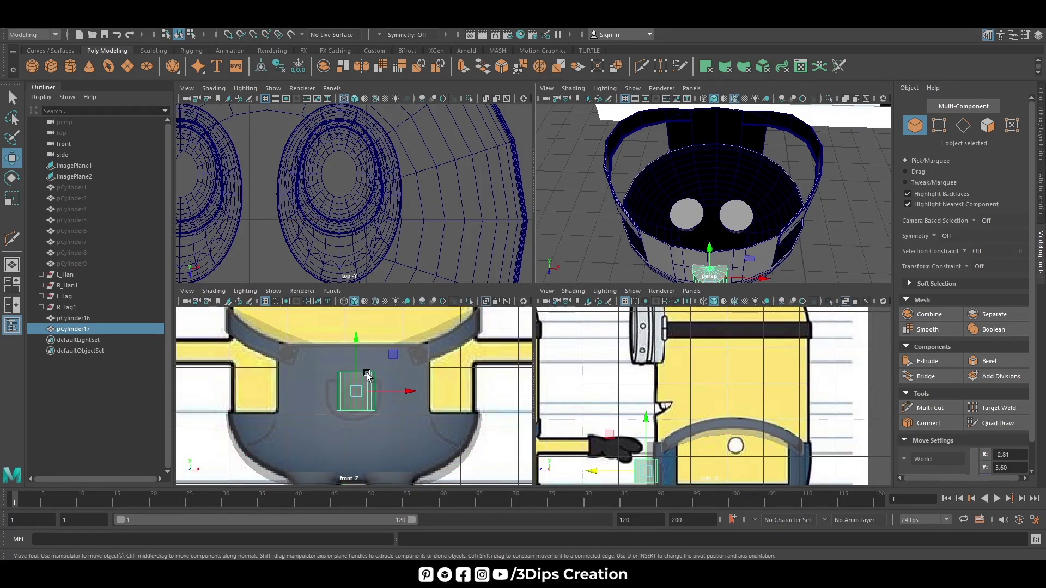
{"action": "key", "text": "space"}
Step: Set the cylinder's Rotate X to 90 so the disc faces front
{"action": "key", "text": "e"}
{"action": "left_click_drag", "start_coordinate": [559, 283], "coordinate": [543, 281]}
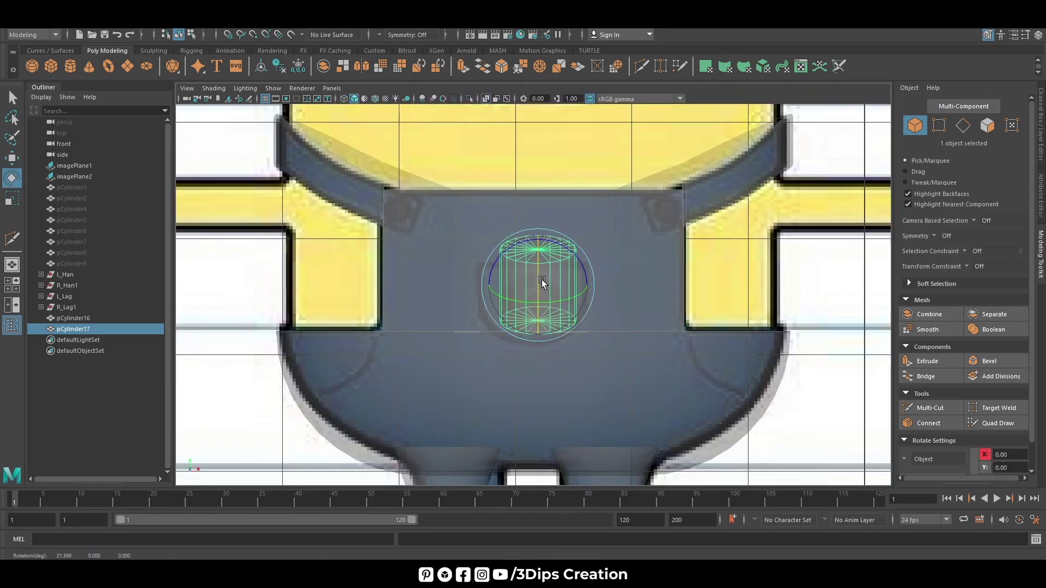
{"action": "left_click", "coordinate": [1042, 161]}
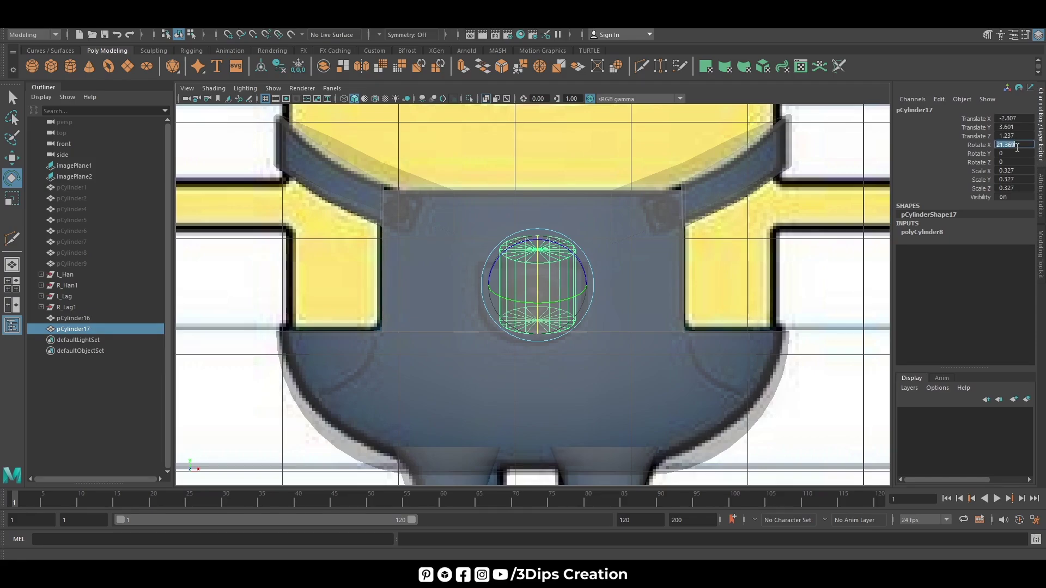
{"action": "type", "text": "90"}
{"action": "key", "text": "Return"}
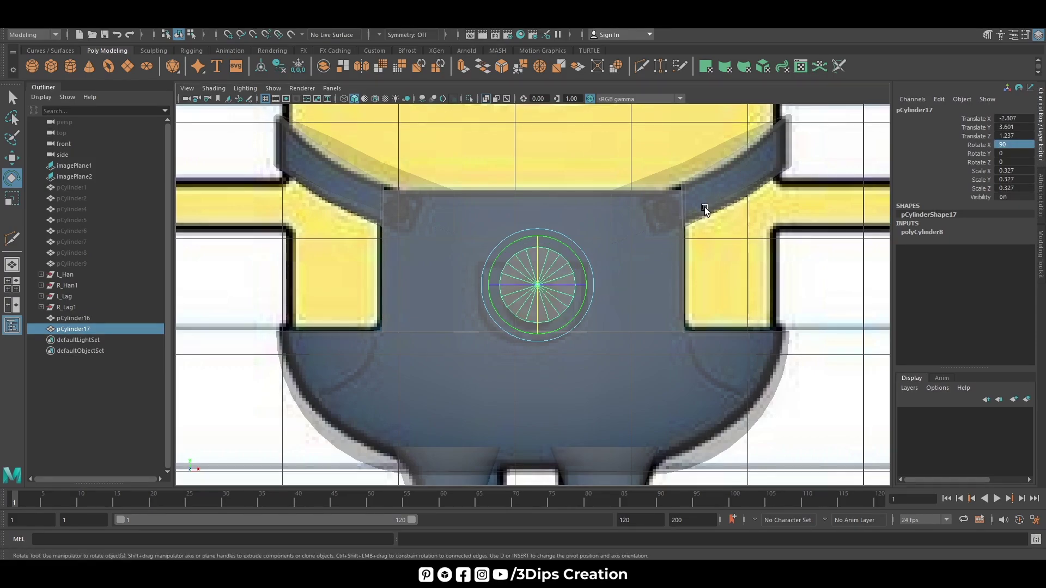
Step: Enlarge the disc to 0.455 and centre it over the pocket outline on the bib
{"action": "key", "text": "w"}
{"action": "left_click_drag", "start_coordinate": [545, 231], "coordinate": [538, 255]}
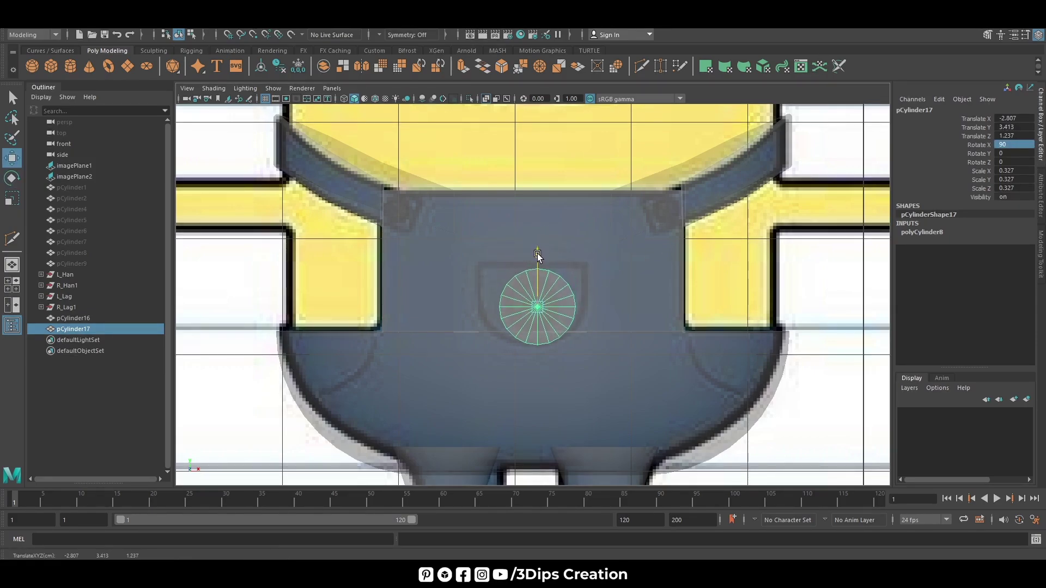
{"action": "left_click_drag", "start_coordinate": [581, 307], "coordinate": [580, 310]}
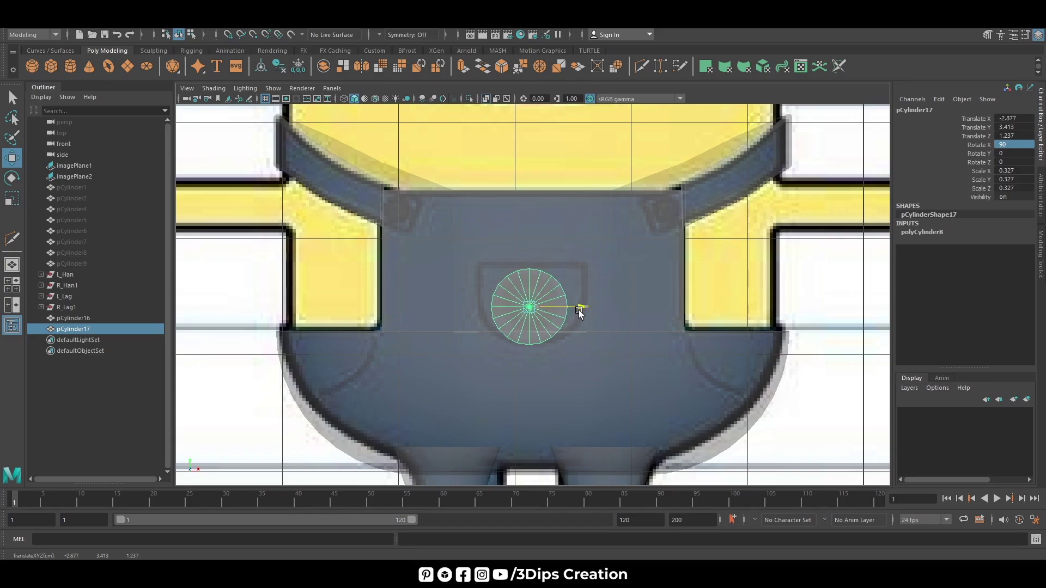
{"action": "key", "text": "r"}
{"action": "left_click_drag", "start_coordinate": [529, 306], "coordinate": [587, 310]}
{"action": "key", "text": "w"}
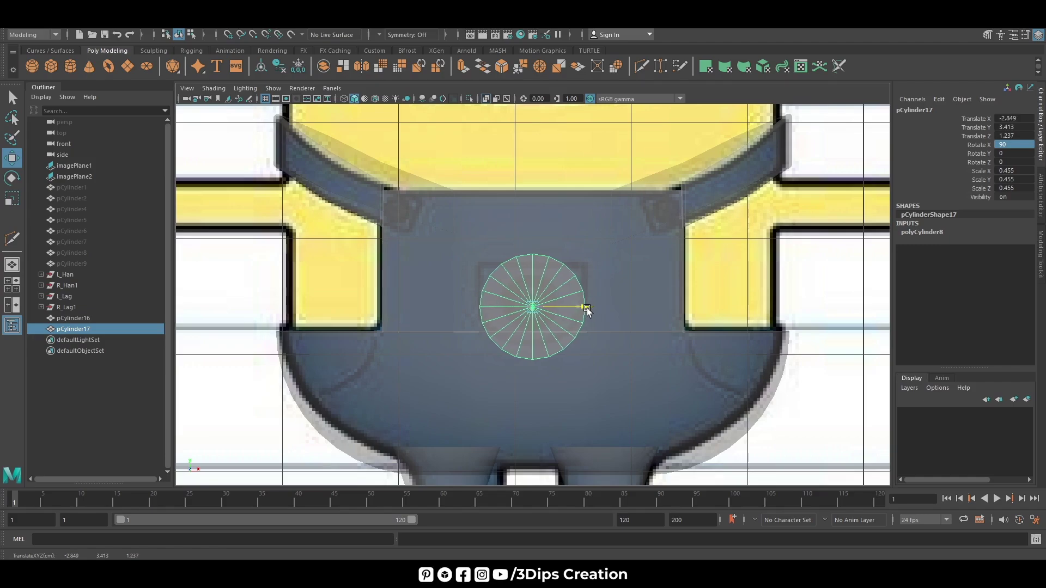
{"action": "left_click_drag", "start_coordinate": [532, 258], "coordinate": [534, 244]}
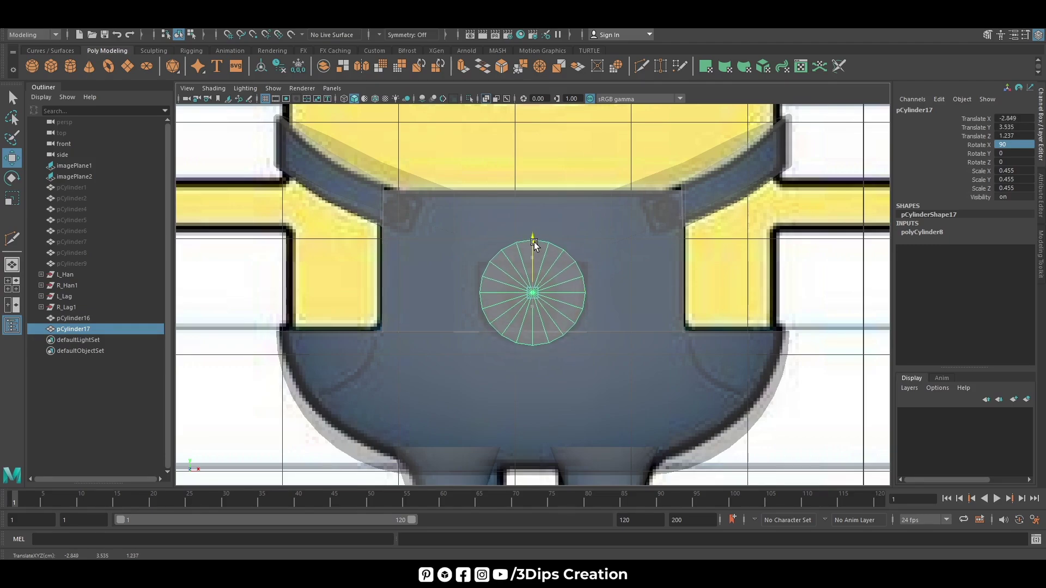
{"action": "right_click", "coordinate": [525, 283]}
{"action": "left_click", "coordinate": [425, 197]}
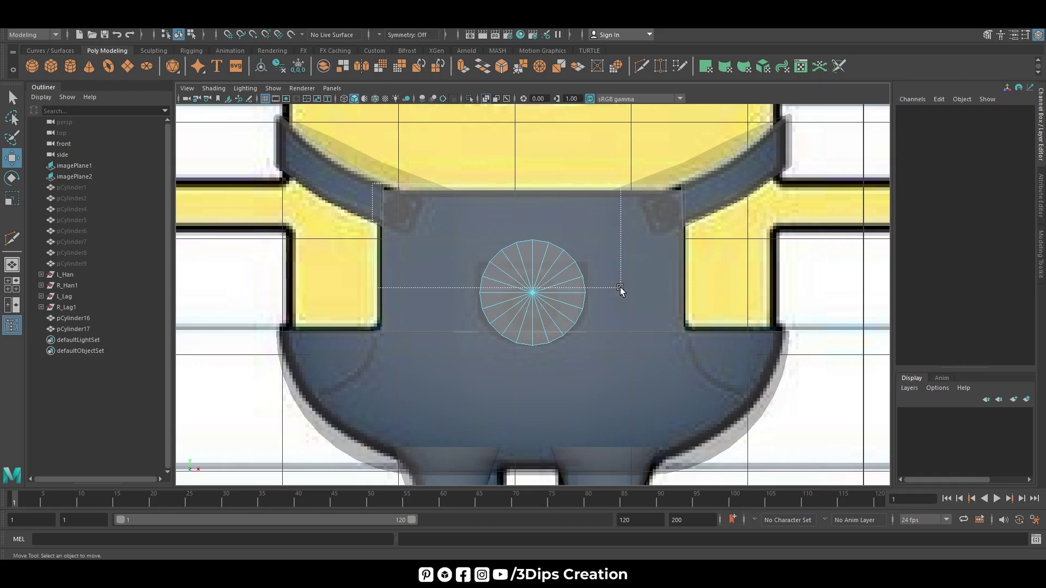
Step: Delete the disc's upper faces, leaving a half disc
{"action": "left_click_drag", "start_coordinate": [583, 279], "coordinate": [623, 288]}
{"action": "key", "text": "Delete"}
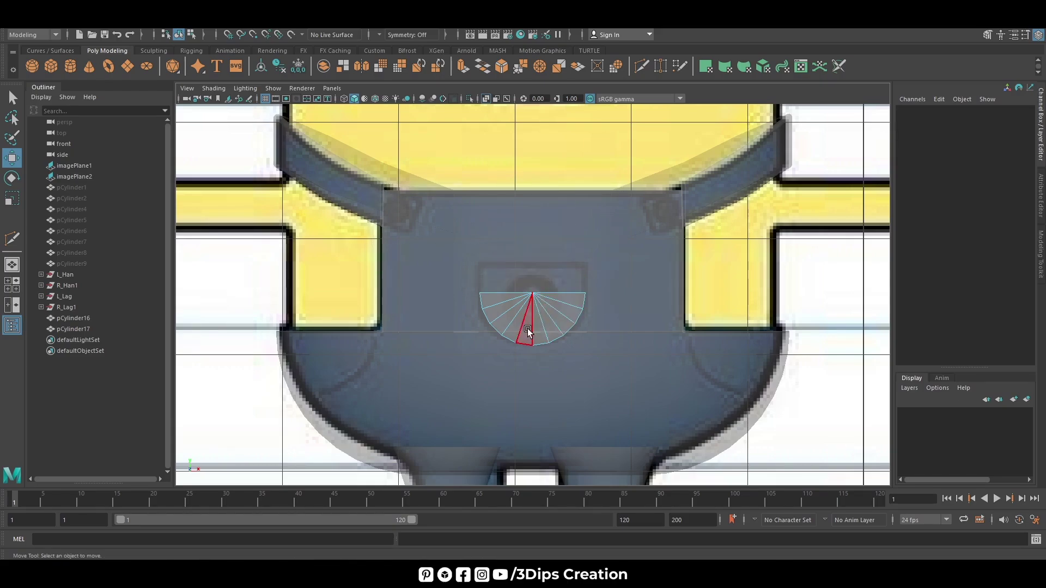
{"action": "right_click_drag", "start_coordinate": [529, 289], "coordinate": [586, 263]}
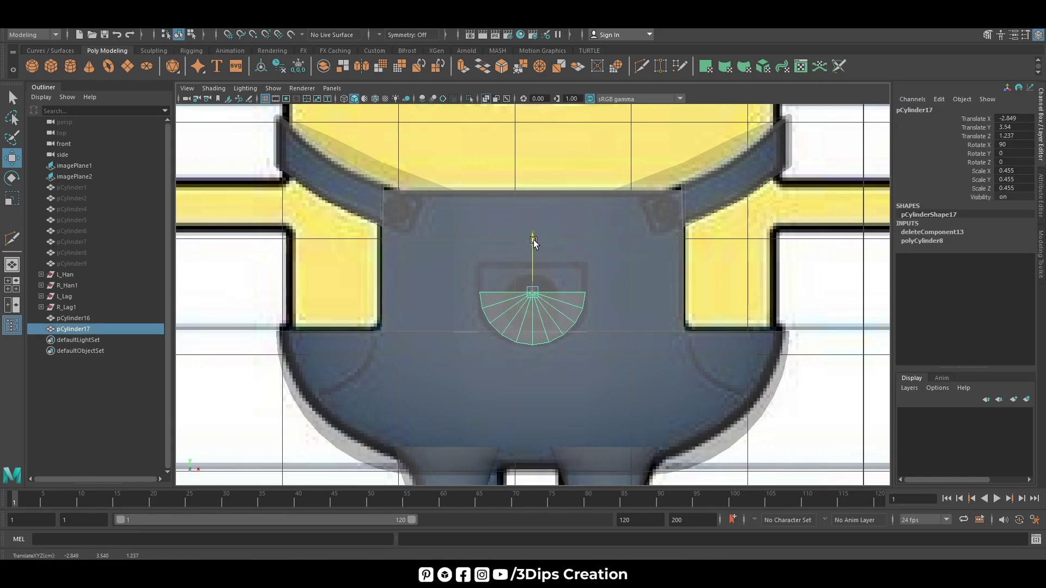
Step: Squash the half disc to 0.346 in Z and lower it to Translate Y 3.428
{"action": "key", "text": "r"}
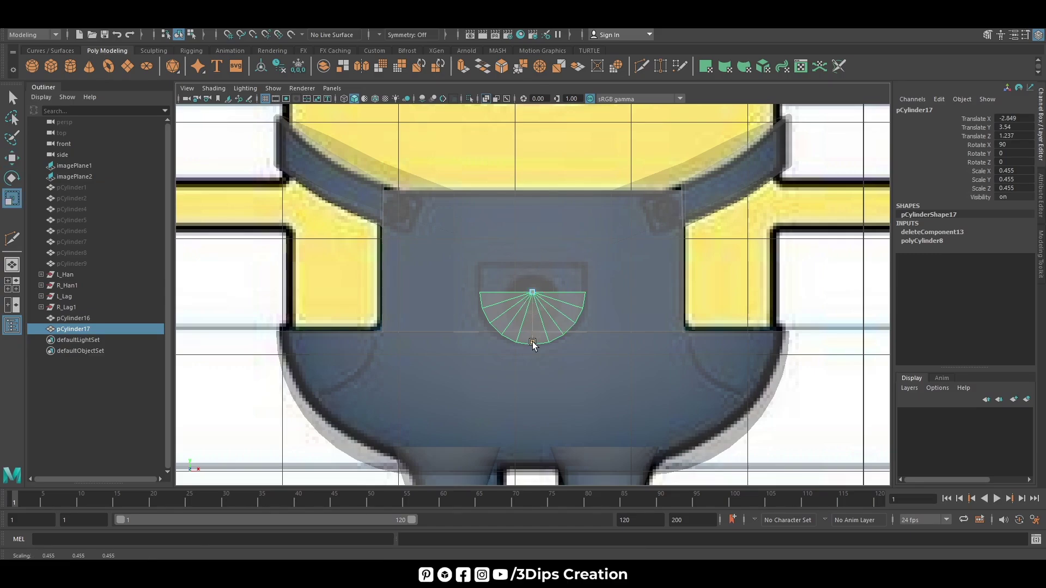
{"action": "left_click_drag", "start_coordinate": [531, 323], "coordinate": [535, 334]}
{"action": "key", "text": "w"}
{"action": "left_click_drag", "start_coordinate": [535, 250], "coordinate": [535, 246]}
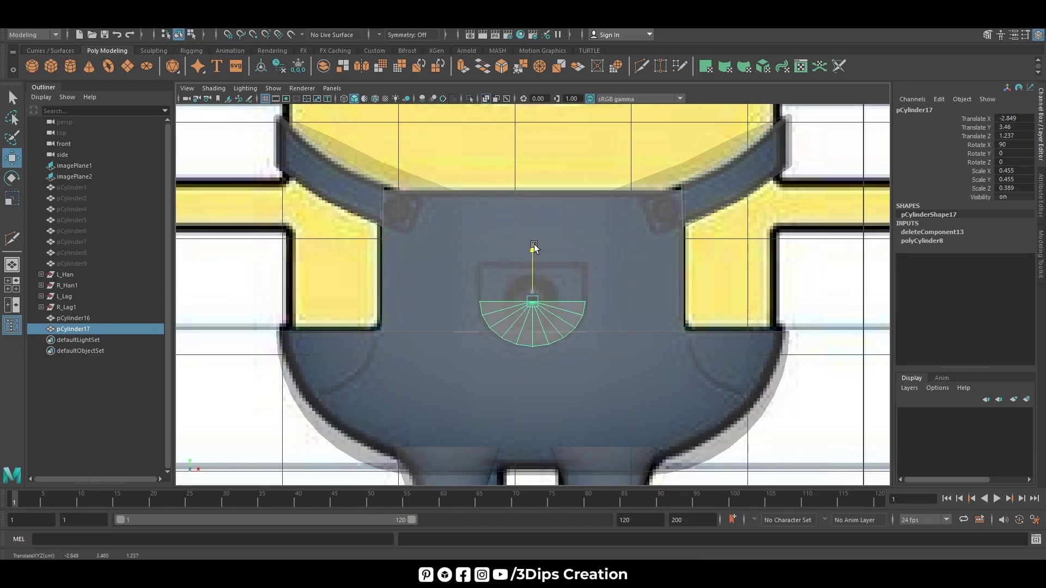
{"action": "key", "text": "r"}
{"action": "left_click_drag", "start_coordinate": [535, 359], "coordinate": [537, 345]}
{"action": "key", "text": "w"}
{"action": "left_click_drag", "start_coordinate": [535, 246], "coordinate": [538, 248]}
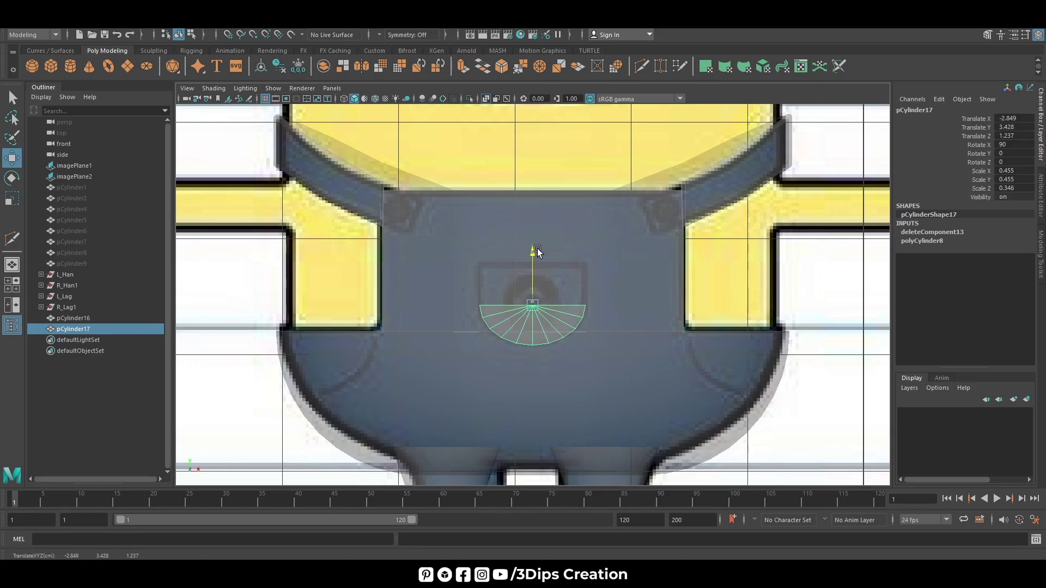
{"action": "scroll", "coordinate": [538, 249], "scroll_direction": "down", "scroll_amount": 3}
Step: In the side view, thin the pocket and nudge it toward the body
{"action": "key", "text": "space"}
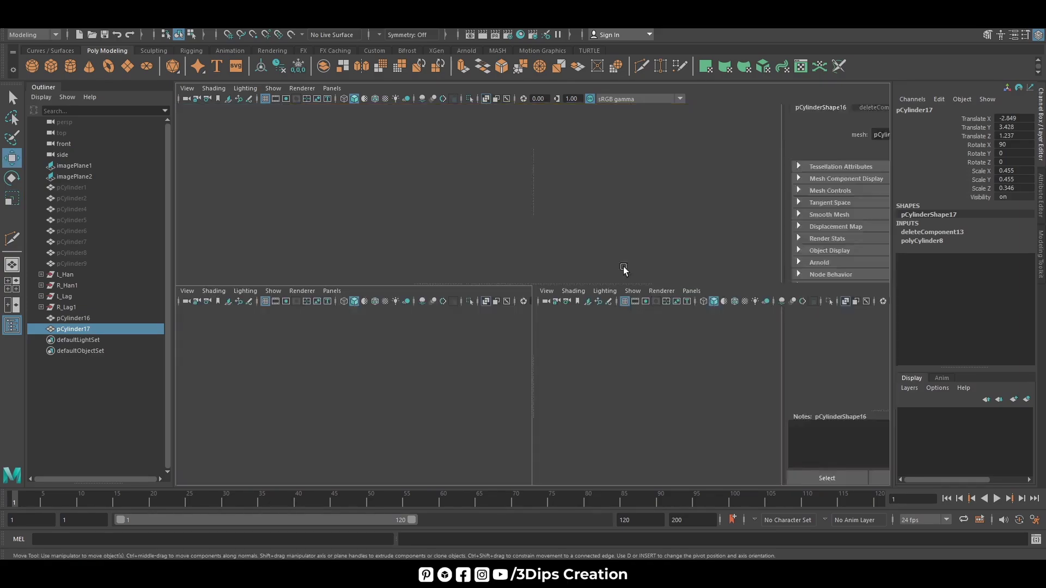
{"action": "key", "text": "space"}
{"action": "key", "text": "space"}
{"action": "key", "text": "r"}
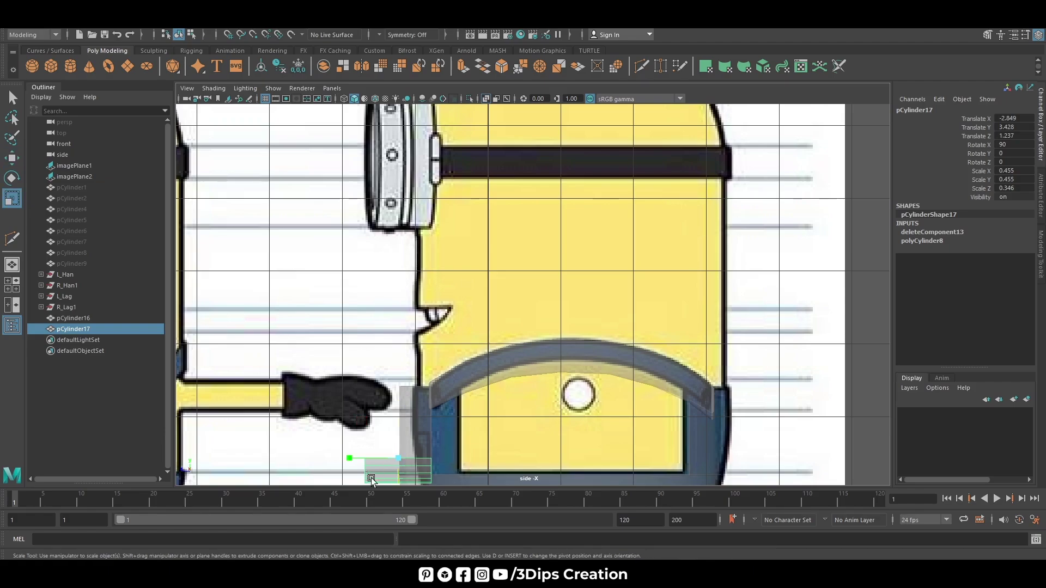
{"action": "mouse_move", "coordinate": [350, 460]}
{"action": "left_mouse_down"}
{"action": "mouse_move", "coordinate": [368, 464]}
{"action": "mouse_move", "coordinate": [350, 462]}
{"action": "left_mouse_up"}
{"action": "key", "text": "w"}
{"action": "key", "text": "r"}
{"action": "key", "text": "w"}
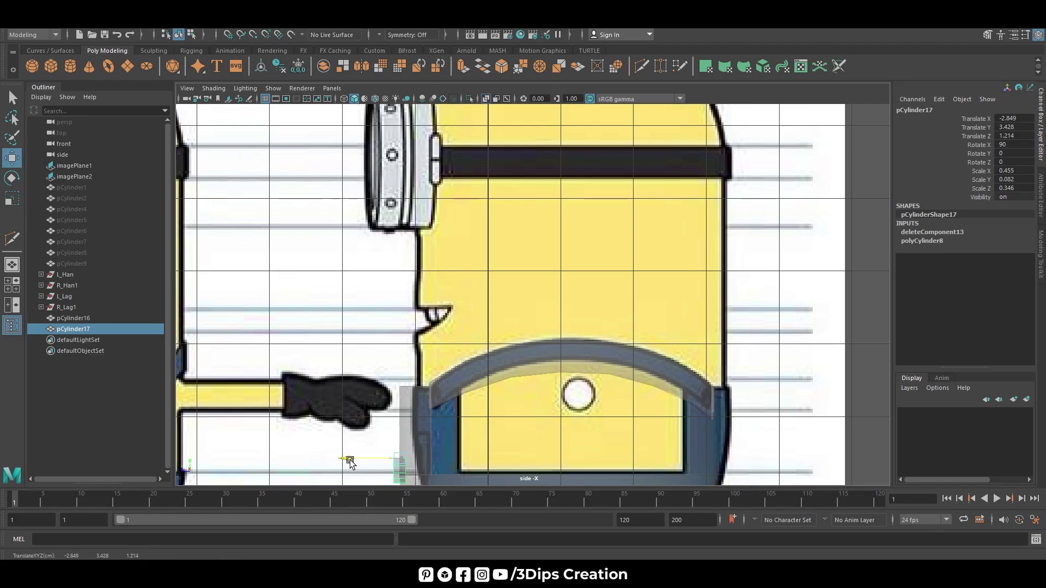
{"action": "key", "text": "f"}
{"action": "key", "text": "r"}
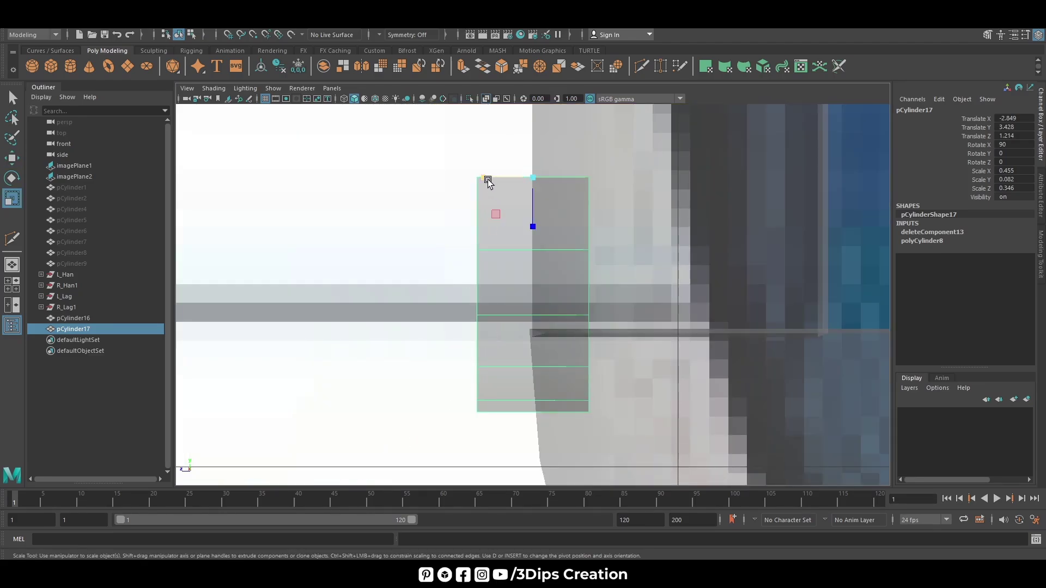
{"action": "mouse_move", "coordinate": [482, 178]}
{"action": "left_mouse_down"}
{"action": "mouse_move", "coordinate": [492, 178]}
{"action": "mouse_move", "coordinate": [483, 178]}
{"action": "left_mouse_up"}
{"action": "key", "text": "w"}
{"action": "key", "text": "r"}
{"action": "key", "text": "w"}
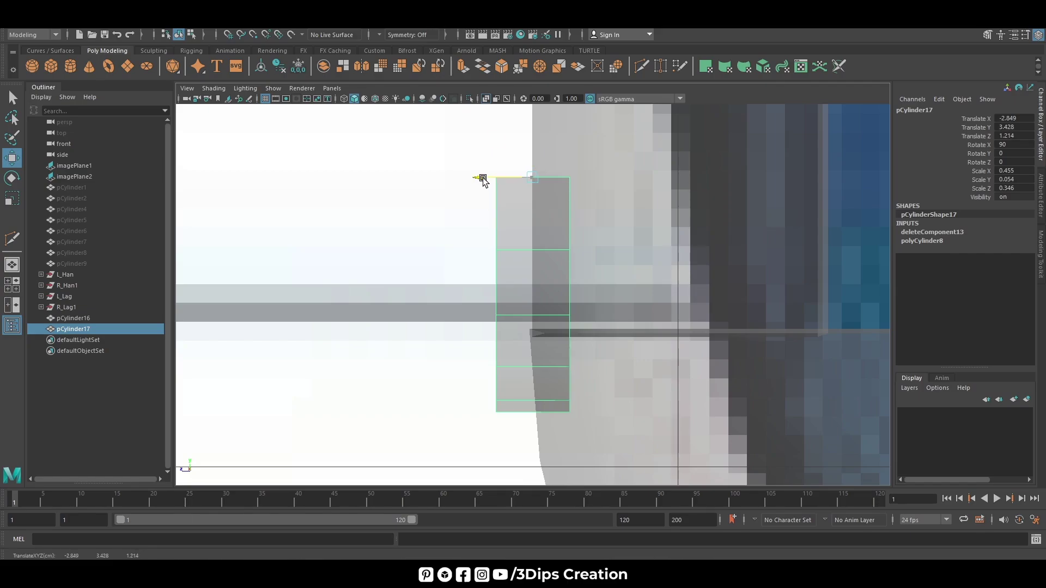
Step: Orbit the perspective view to check the pocket from the side
{"action": "key", "text": "space"}
{"action": "key", "text": "space"}
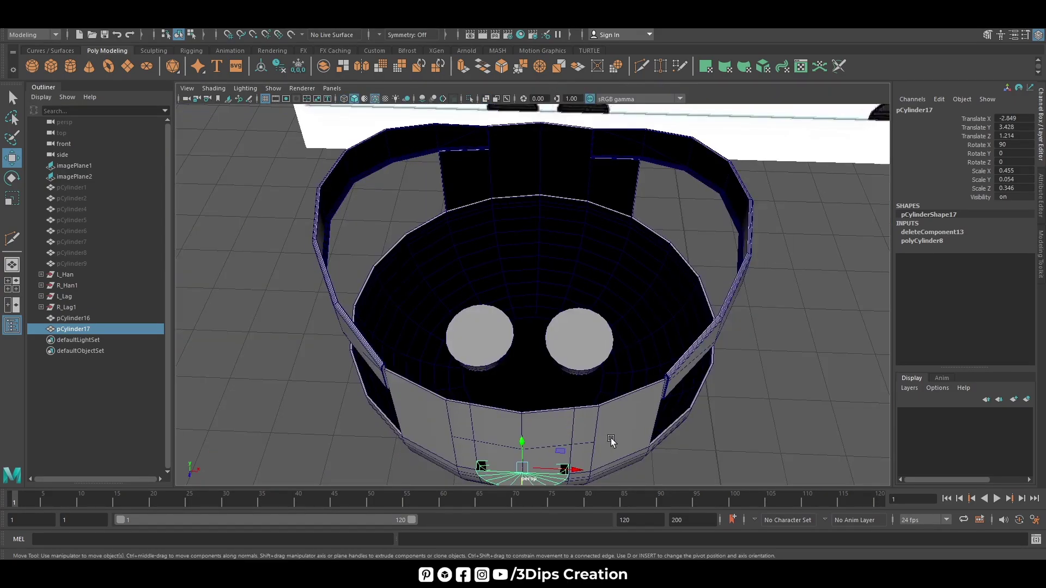
{"action": "scroll", "coordinate": [607, 436], "scroll_direction": "down", "scroll_amount": 3}
{"action": "left_click_drag", "start_coordinate": [608, 434], "coordinate": [607, 398], "text": "alt"}
{"action": "scroll", "coordinate": [607, 394], "scroll_direction": "up", "scroll_amount": 3}
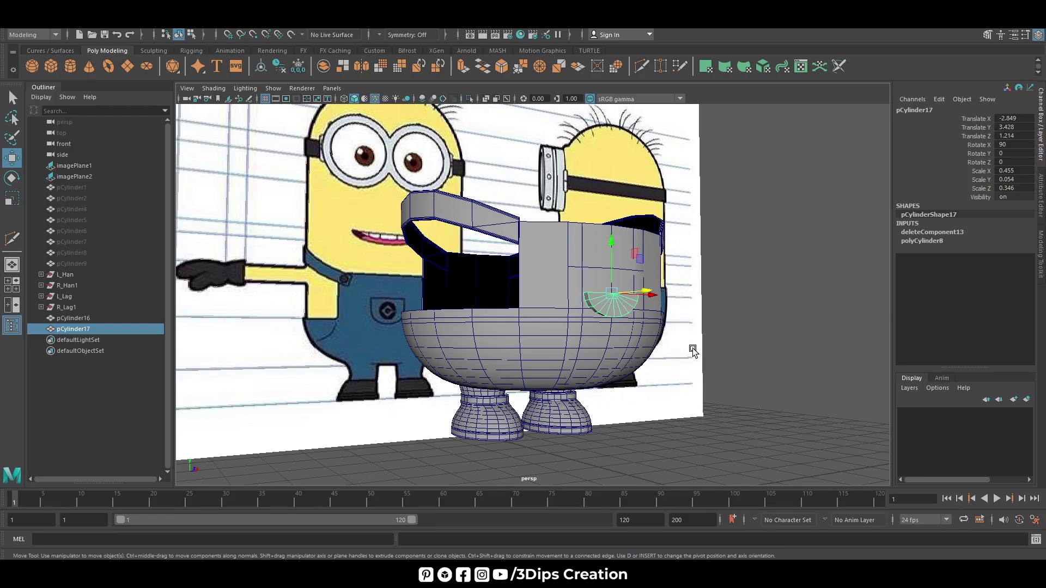
{"action": "scroll", "coordinate": [625, 304], "scroll_direction": "up", "scroll_amount": 2}
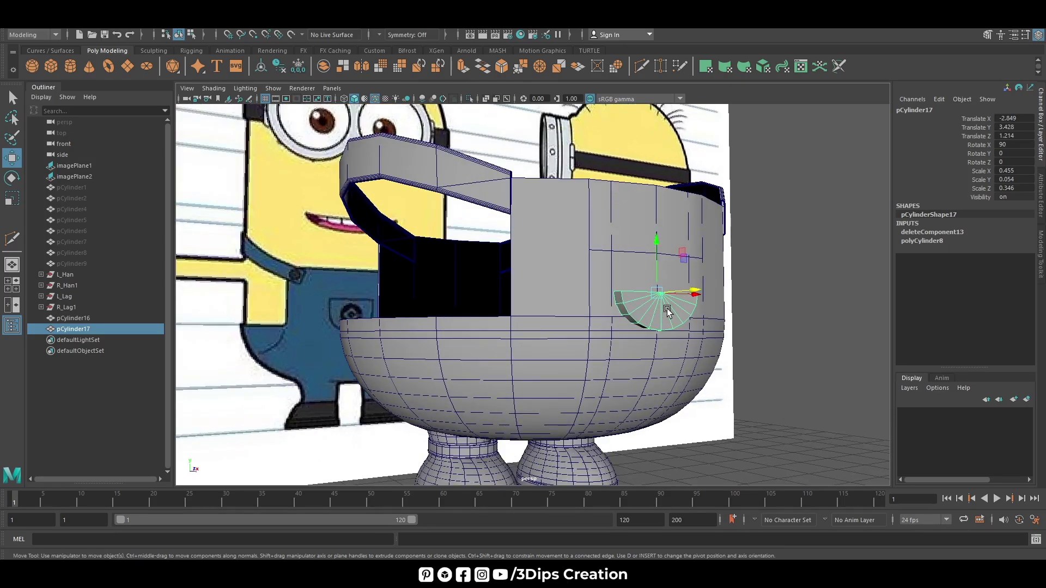
Step: Thin the pocket further to Scale Y 0.024 with Translate Z at 1.214
{"action": "key", "text": "space"}
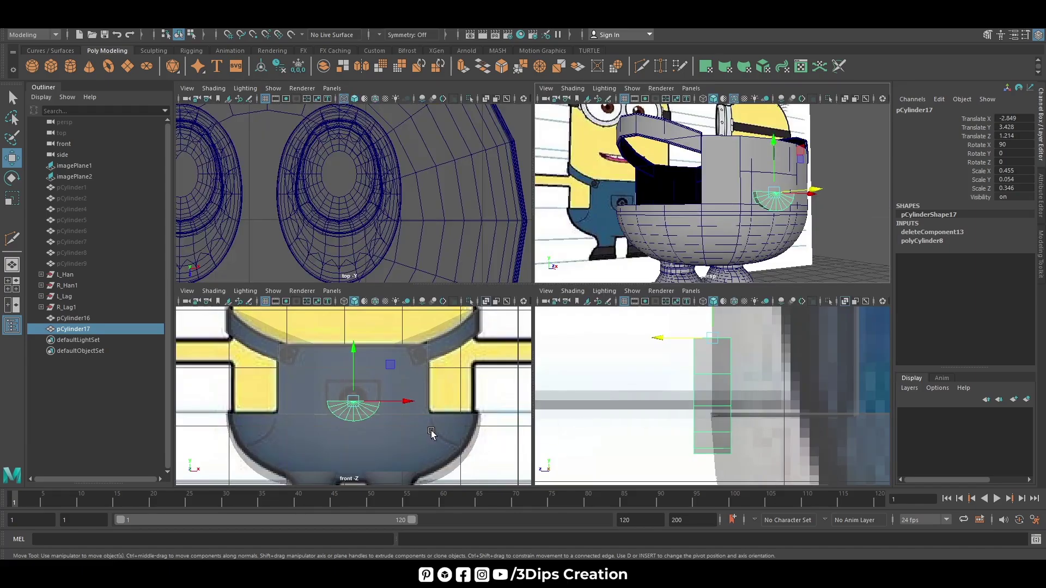
{"action": "key", "text": "space"}
{"action": "key", "text": "r"}
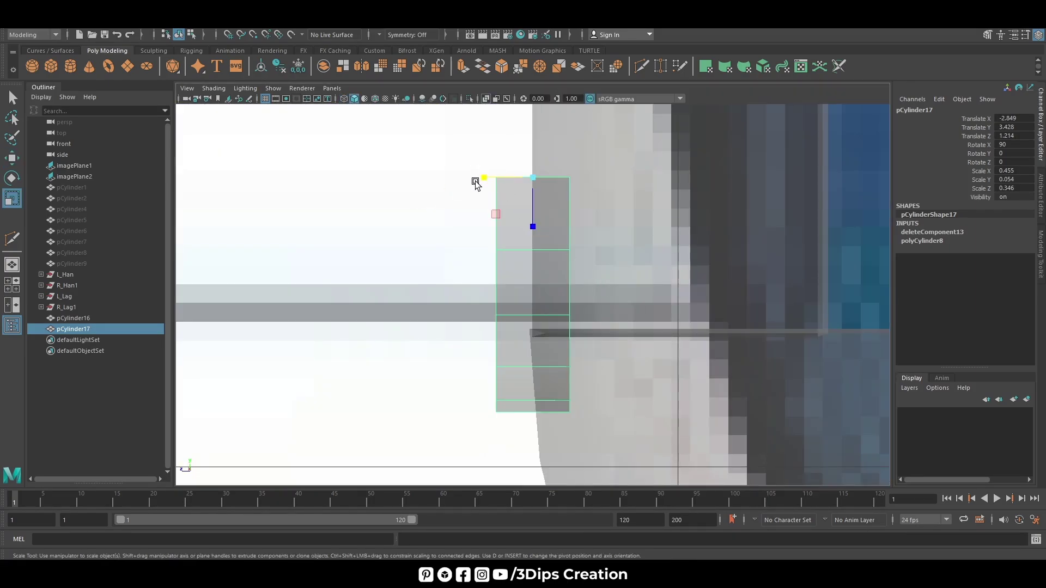
{"action": "mouse_move", "coordinate": [476, 178]}
{"action": "left_mouse_down"}
{"action": "mouse_move", "coordinate": [506, 186]}
{"action": "mouse_move", "coordinate": [460, 182]}
{"action": "mouse_move", "coordinate": [482, 192]}
{"action": "mouse_move", "coordinate": [492, 180]}
{"action": "mouse_move", "coordinate": [483, 181]}
{"action": "left_mouse_up"}
{"action": "key", "text": "w"}
{"action": "key", "text": "r"}
{"action": "key", "text": "w"}
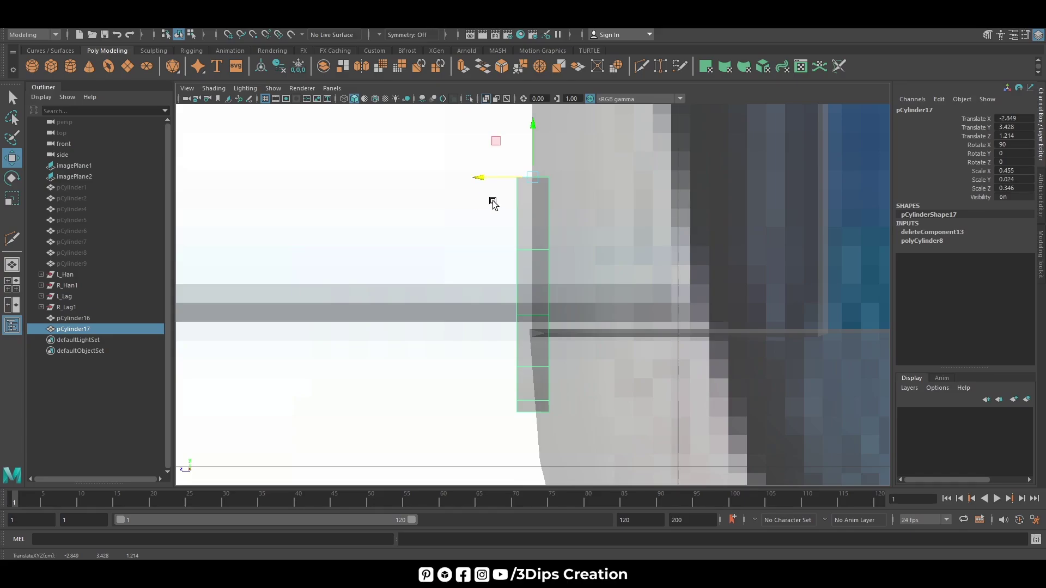
Step: Fill the pocket's open border with Mesh > Fill Hole
{"action": "left_click", "coordinate": [191, 23]}
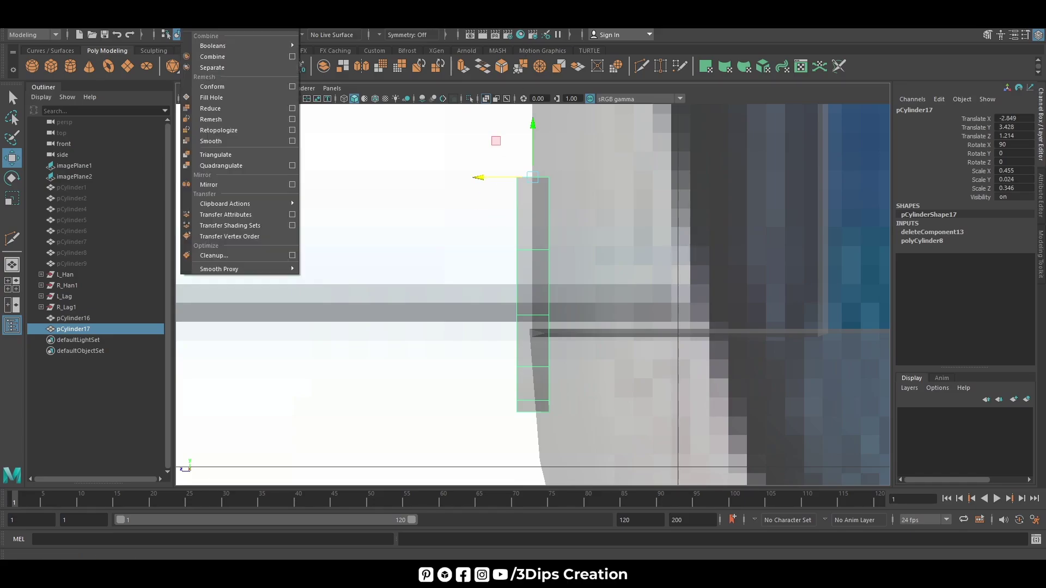
{"action": "left_click", "coordinate": [208, 95]}
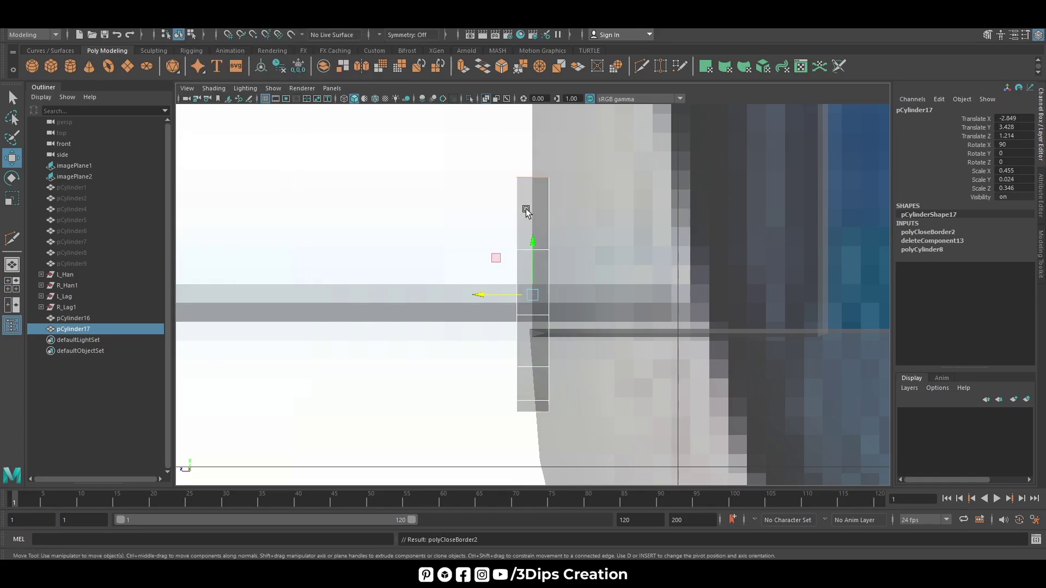
{"action": "right_click_drag", "start_coordinate": [531, 202], "coordinate": [574, 165]}
Step: Reselect the pocket and switch it to face selection
{"action": "left_click", "coordinate": [355, 217]}
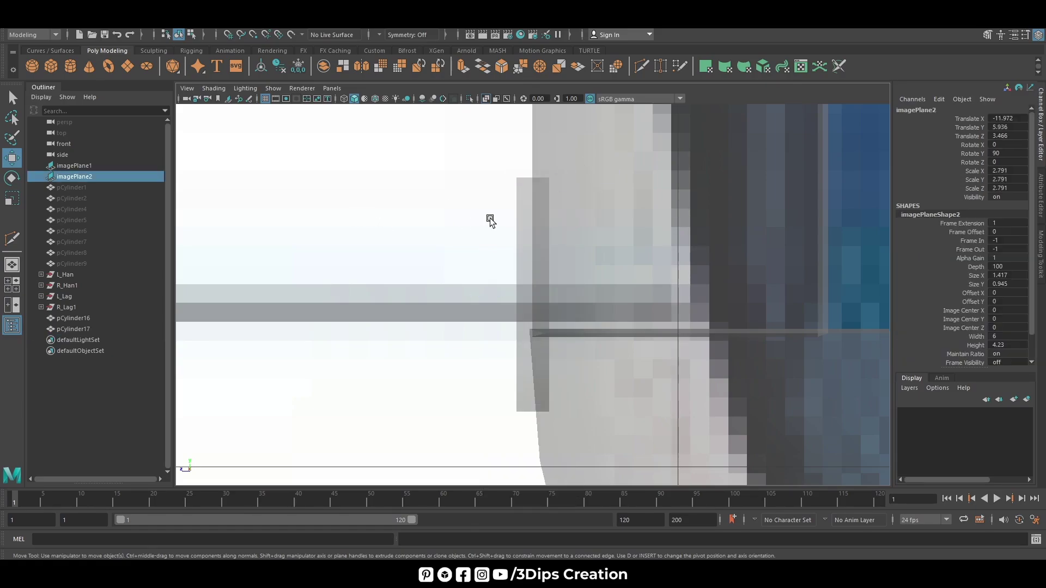
{"action": "left_click", "coordinate": [524, 194]}
{"action": "key", "text": "space"}
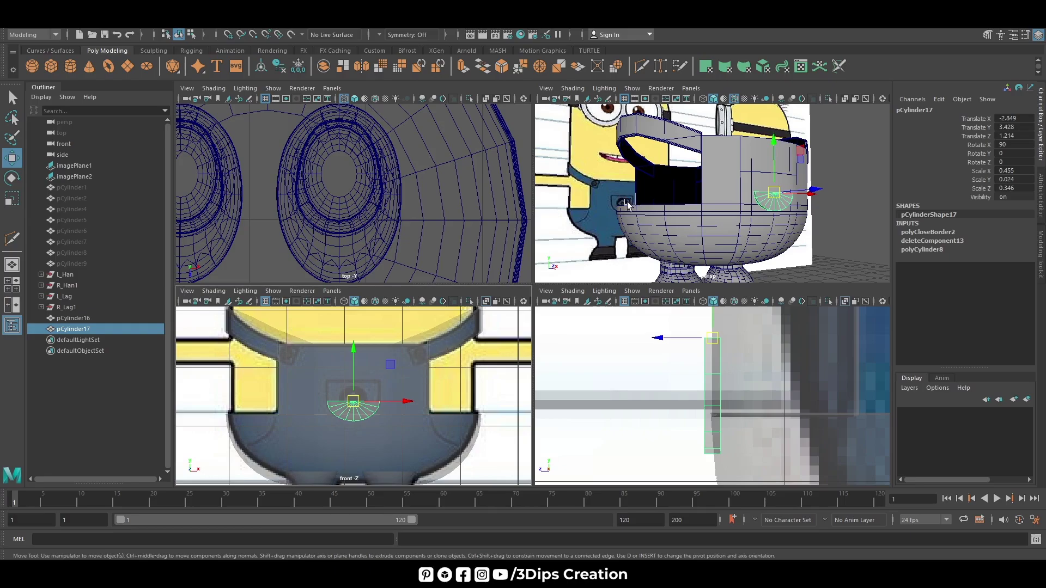
{"action": "key", "text": "space"}
{"action": "left_click_drag", "start_coordinate": [658, 316], "coordinate": [657, 276], "text": "alt"}
{"action": "right_click_drag", "start_coordinate": [656, 277], "coordinate": [656, 377]}
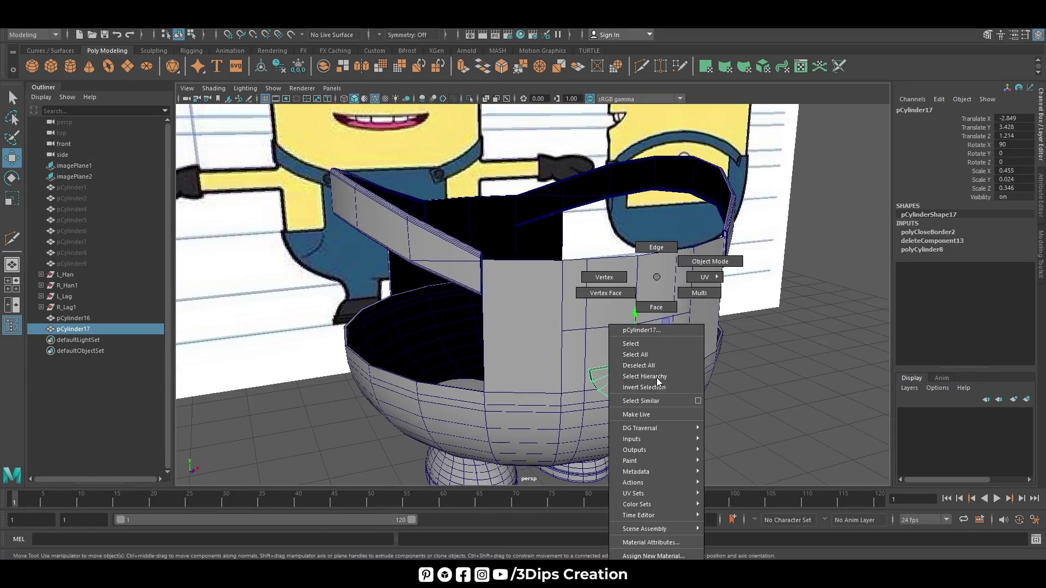
{"action": "left_click", "coordinate": [613, 369]}
Step: Extrude the pocket's top face upward in the front view
{"action": "key", "text": "space"}
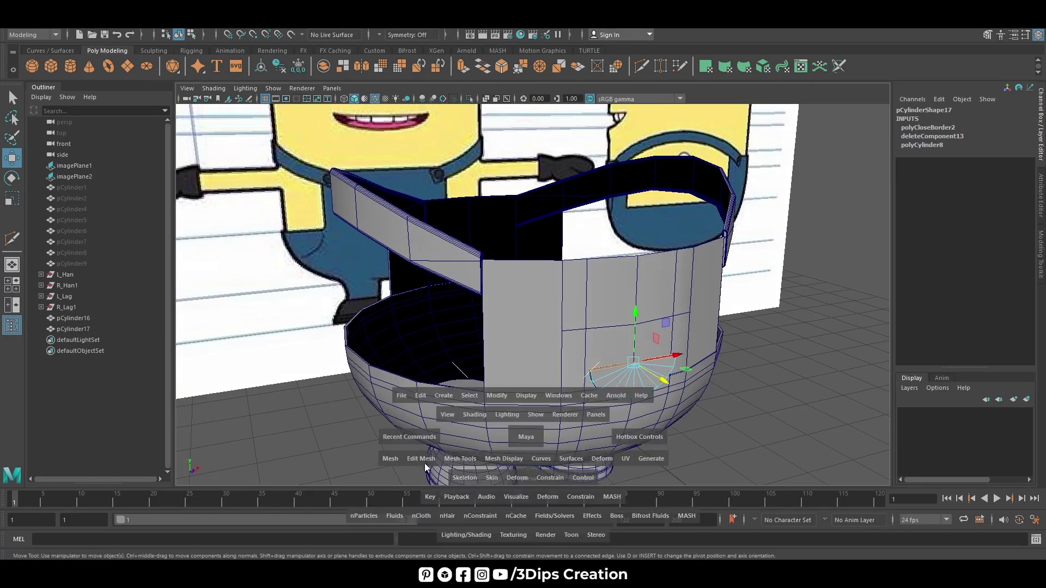
{"action": "left_click_drag", "start_coordinate": [424, 464], "coordinate": [393, 322]}
{"action": "key", "text": "ctrl+e"}
{"action": "left_click_drag", "start_coordinate": [533, 256], "coordinate": [543, 209]}
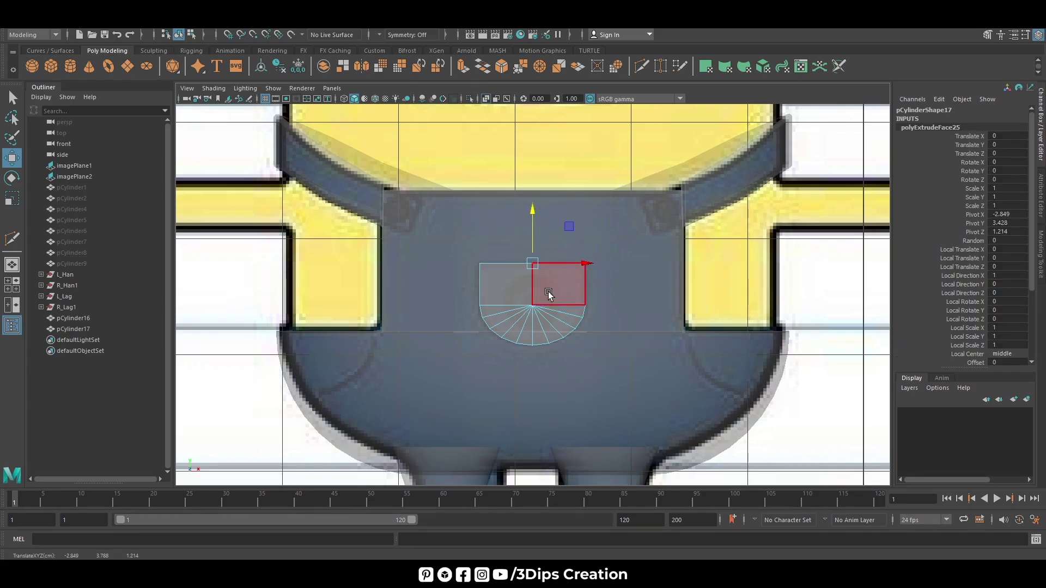
{"action": "key", "text": "space"}
{"action": "key", "text": "space"}
Step: Select the pocket's side edges and curved bottom rim edges in edge mode
{"action": "right_click", "coordinate": [674, 357]}
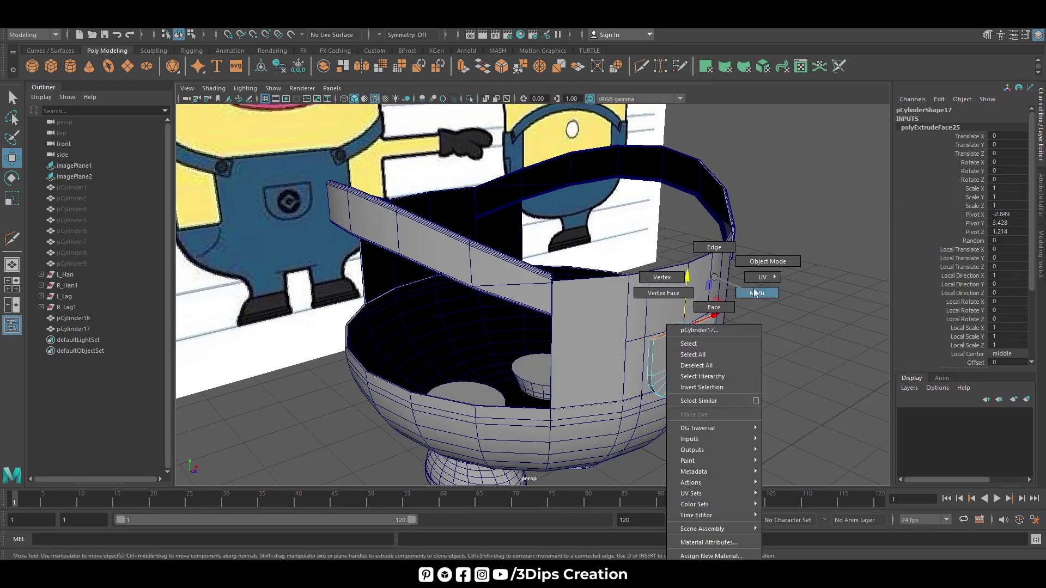
{"action": "left_click", "coordinate": [725, 265]}
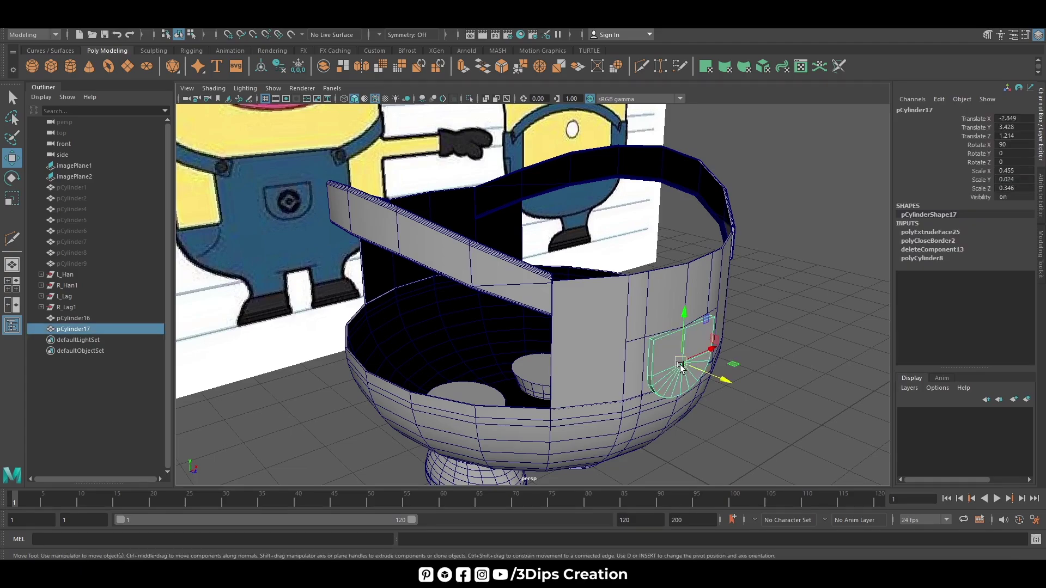
{"action": "key", "text": "f"}
{"action": "left_click_drag", "start_coordinate": [569, 322], "coordinate": [619, 329], "text": "alt"}
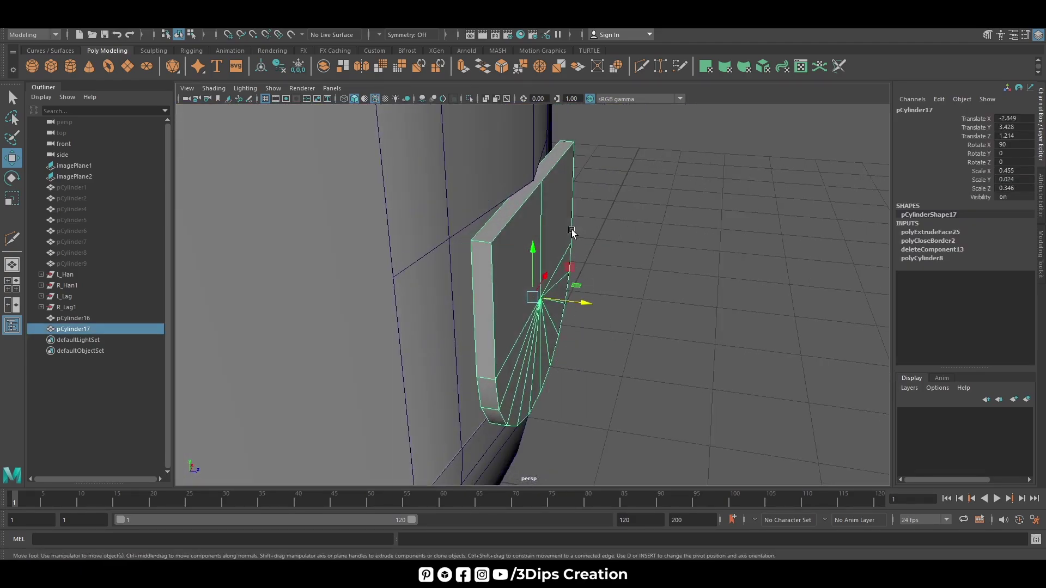
{"action": "right_click_drag", "start_coordinate": [512, 245], "coordinate": [512, 221]}
{"action": "left_click", "coordinate": [518, 217]}
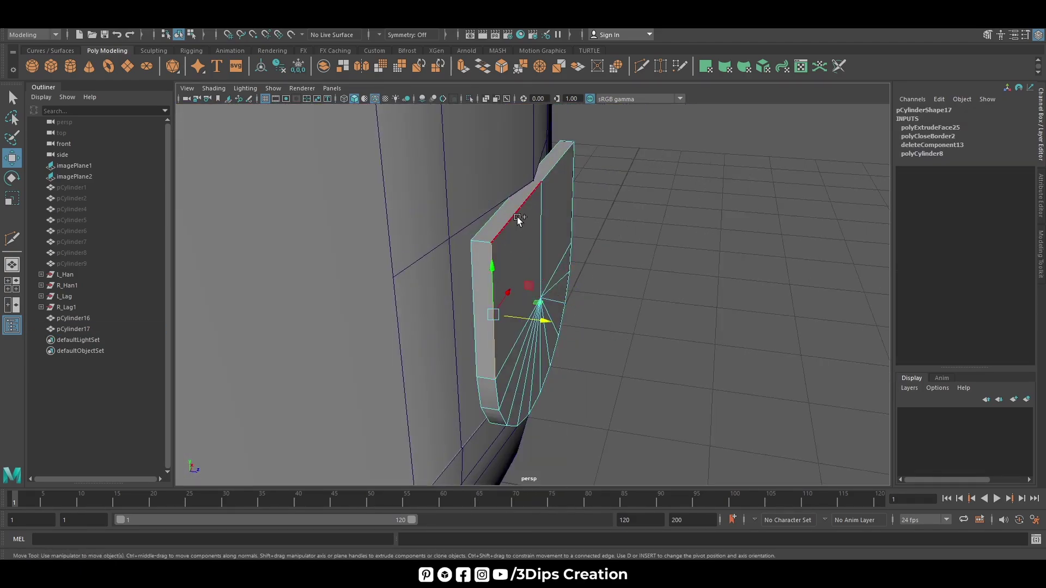
{"action": "left_click", "coordinate": [570, 177]}
{"action": "mouse_move", "coordinate": [566, 176]}
{"action": "left_mouse_down", "text": "alt"}
{"action": "mouse_move", "coordinate": [514, 210]}
{"action": "mouse_move", "coordinate": [456, 194]}
{"action": "left_mouse_up", "text": "alt"}
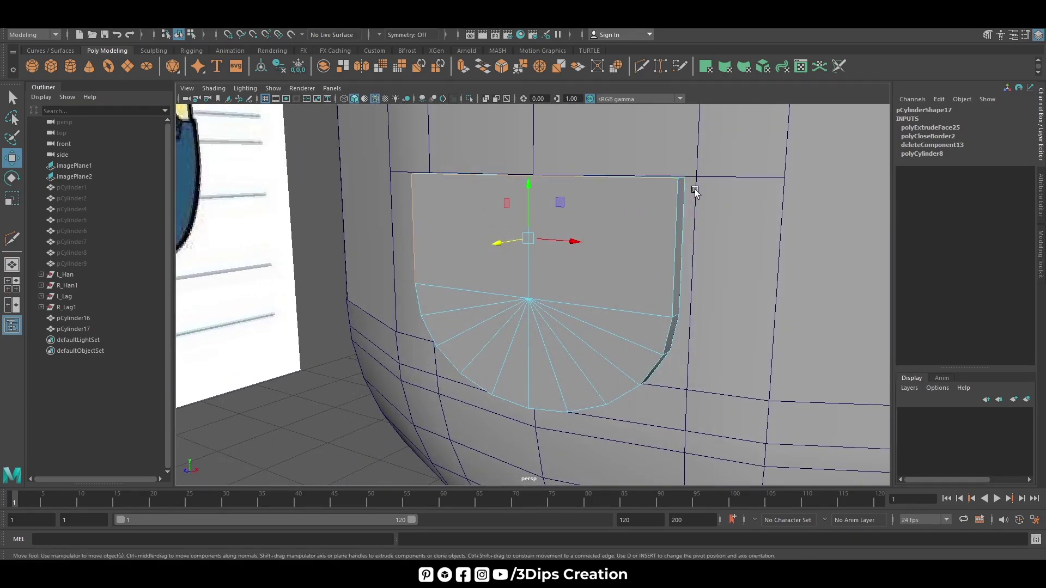
{"action": "left_click", "coordinate": [672, 250]}
{"action": "left_click", "coordinate": [652, 368]}
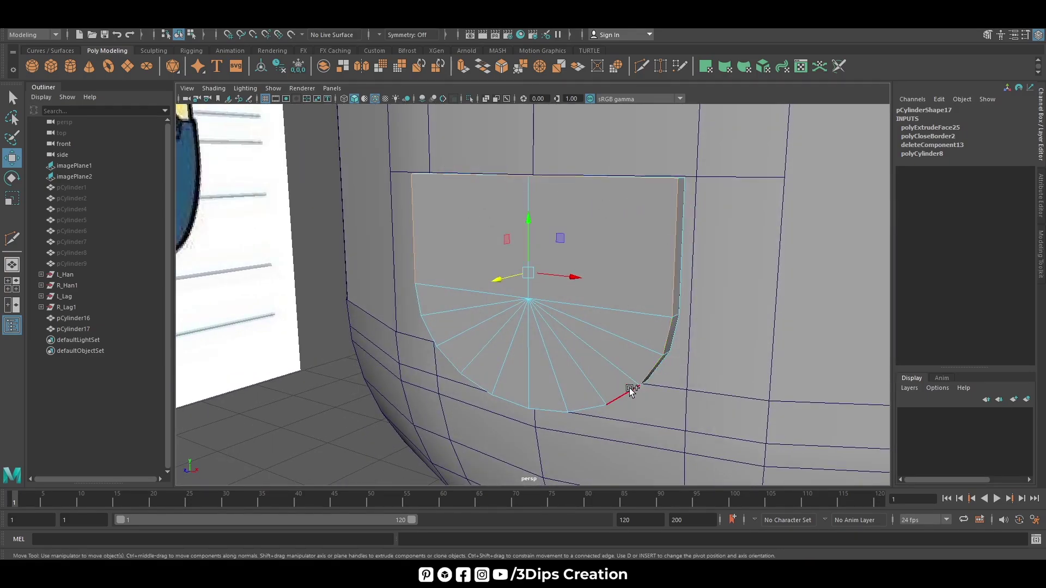
{"action": "left_click", "coordinate": [630, 391], "text": "shift"}
{"action": "mouse_move", "coordinate": [517, 342]}
{"action": "left_mouse_down", "text": "alt"}
{"action": "mouse_move", "coordinate": [616, 309]}
{"action": "mouse_move", "coordinate": [629, 335]}
{"action": "mouse_move", "coordinate": [621, 327]}
{"action": "left_mouse_up", "text": "alt"}
Step: Bevel the selected rim edges with fraction 1 and 8 segments
{"action": "left_click", "coordinate": [500, 67]}
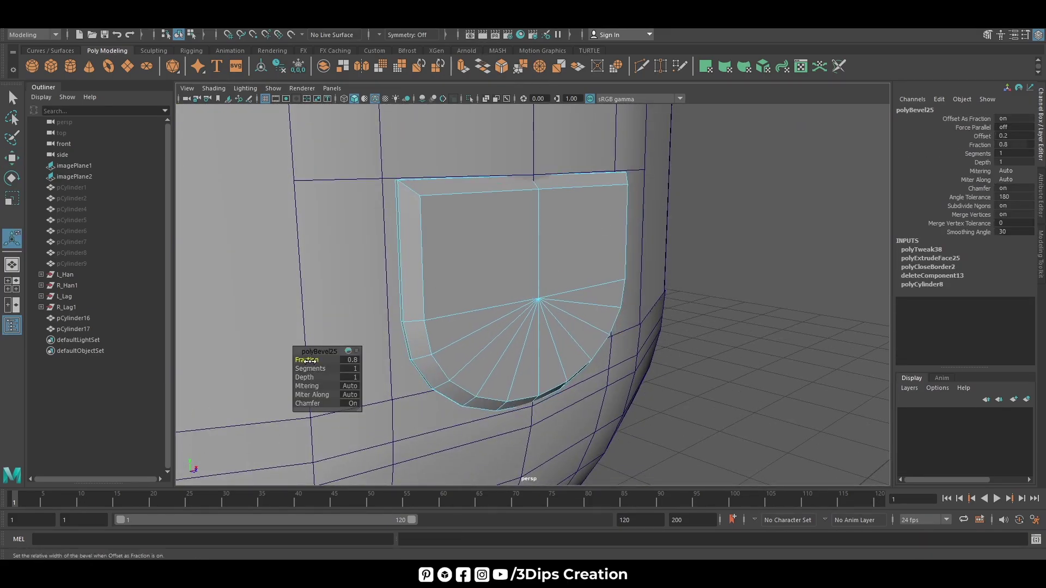
{"action": "left_click_drag", "start_coordinate": [308, 368], "coordinate": [327, 368]}
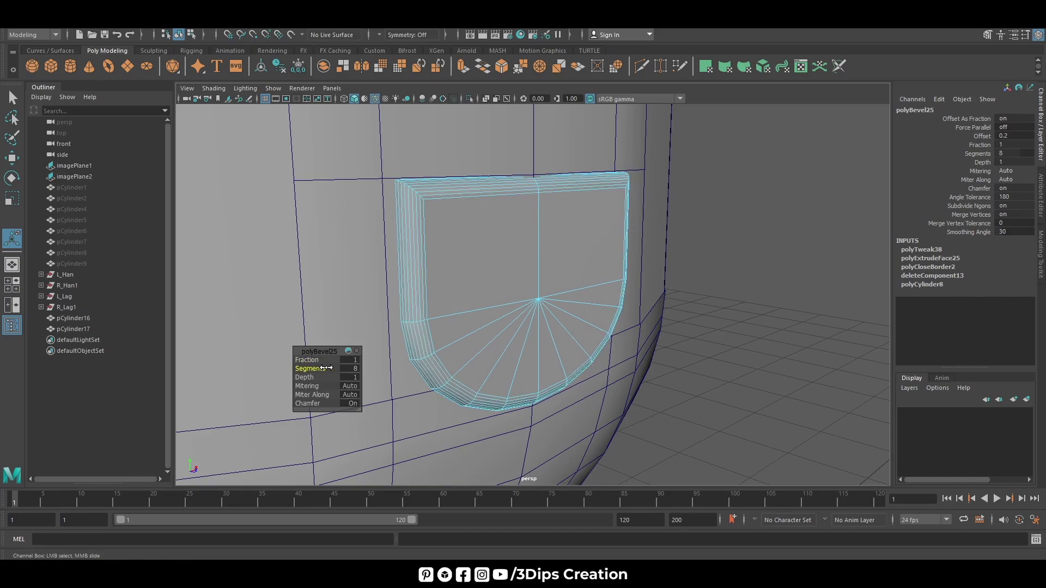
{"action": "left_click_drag", "start_coordinate": [578, 289], "coordinate": [591, 327], "text": "alt"}
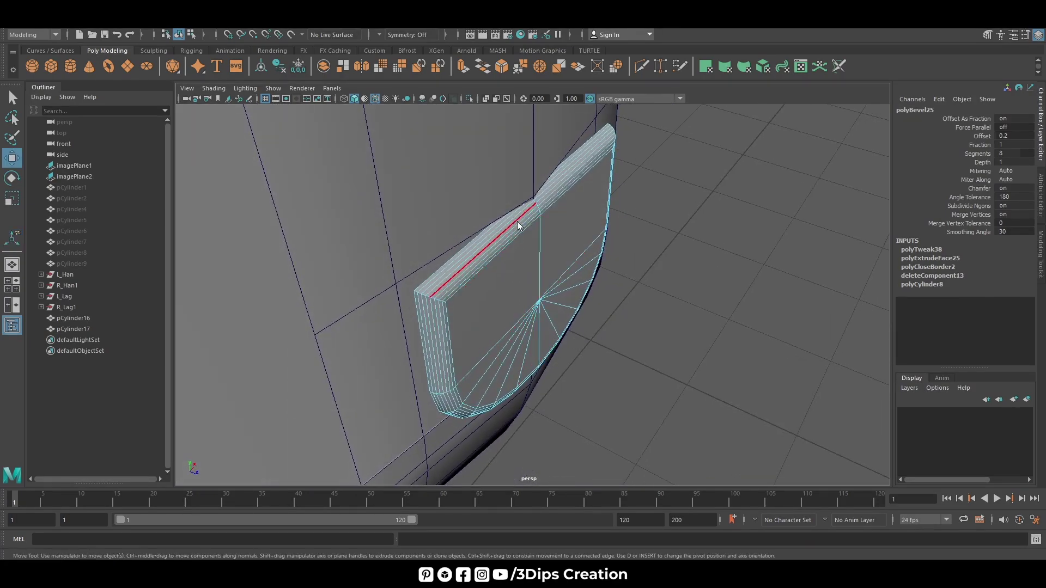
Step: Move the pocket slightly outward along Z from the body
{"action": "right_click_drag", "start_coordinate": [518, 227], "coordinate": [546, 216]}
{"action": "key", "text": "w"}
{"action": "mouse_move", "coordinate": [583, 319]}
{"action": "left_mouse_down"}
{"action": "mouse_move", "coordinate": [599, 324]}
{"action": "mouse_move", "coordinate": [587, 322]}
{"action": "left_mouse_up"}
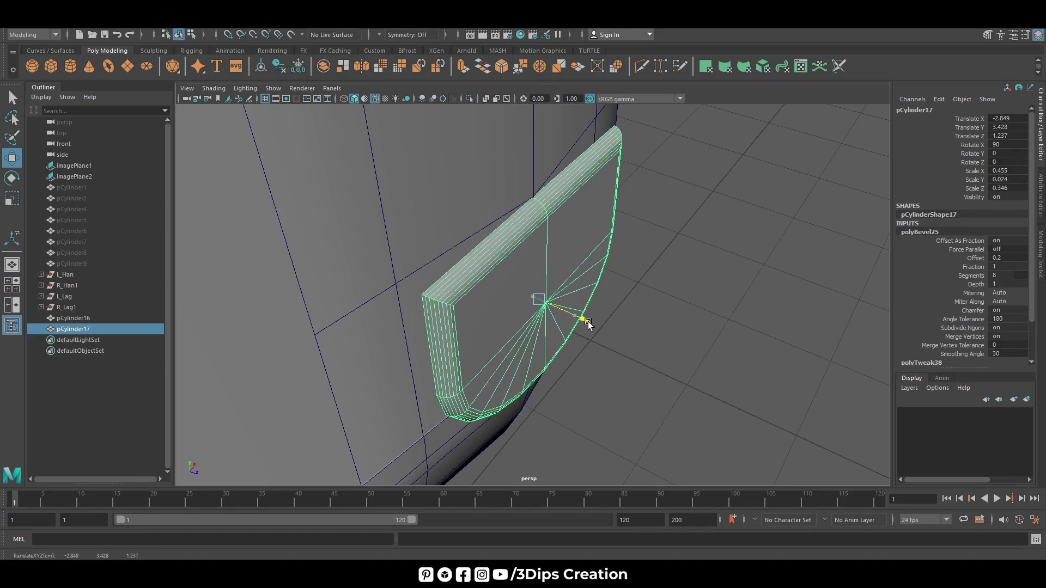
{"action": "left_click", "coordinate": [265, 28]}
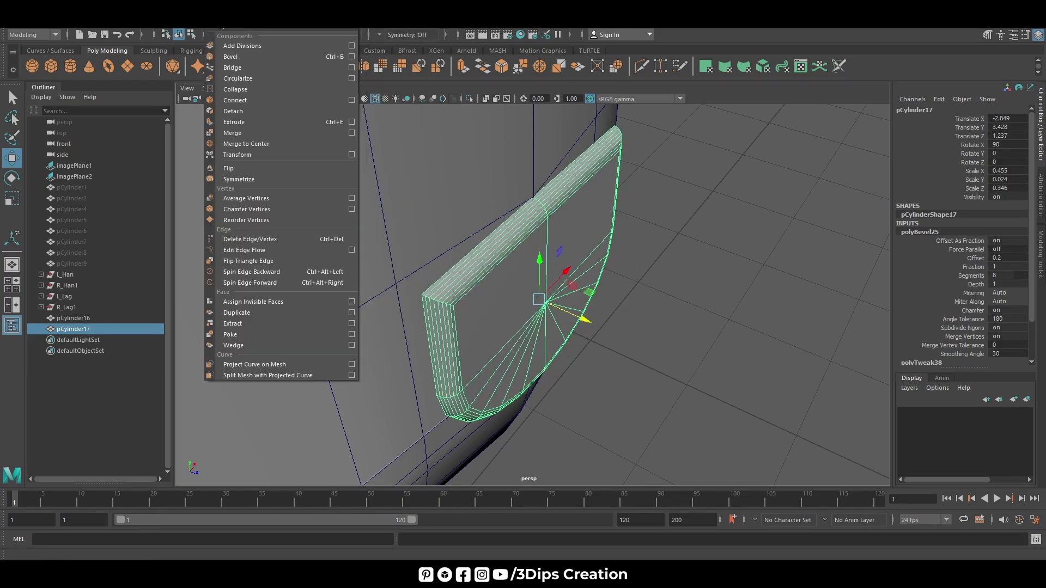
{"action": "left_click", "coordinate": [220, 24]}
{"action": "left_click", "coordinate": [406, 22]}
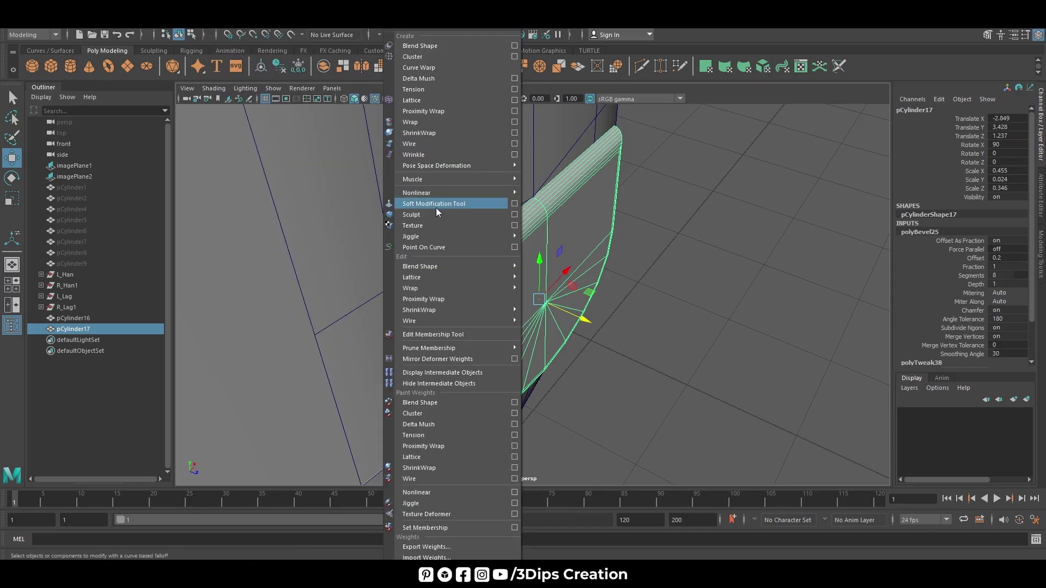
{"action": "left_click", "coordinate": [570, 191]}
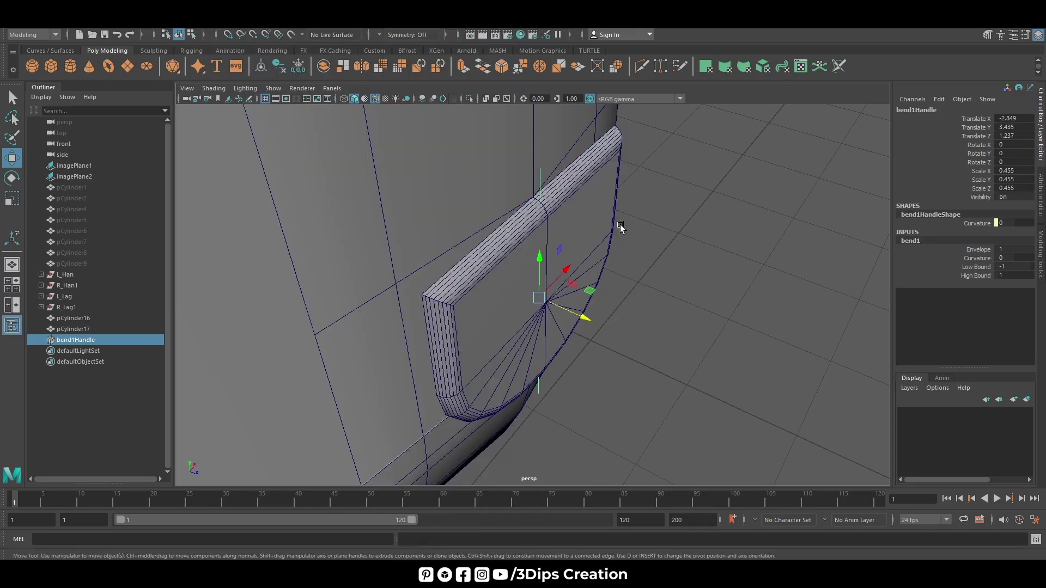
{"action": "key", "text": "e"}
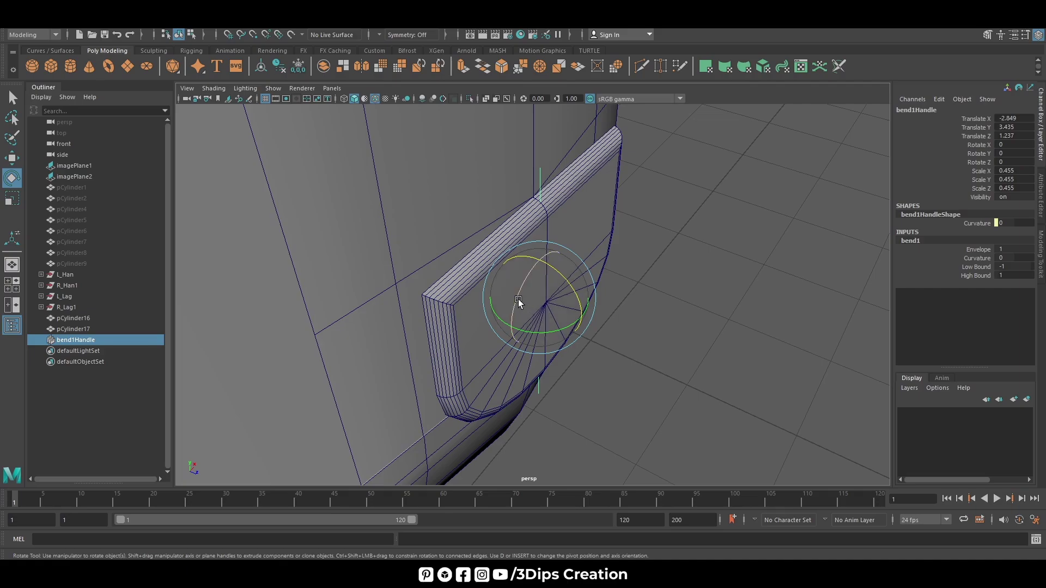
{"action": "left_click_drag", "start_coordinate": [518, 299], "coordinate": [715, 238]}
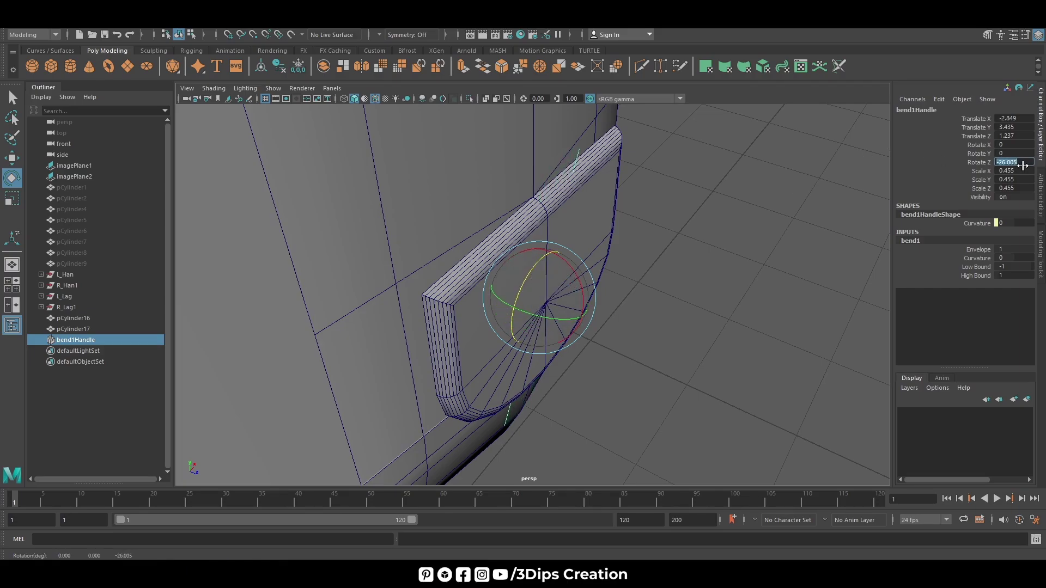
{"action": "type", "text": "-90"}
{"action": "key", "text": "Return"}
{"action": "left_click", "coordinate": [1001, 250]}
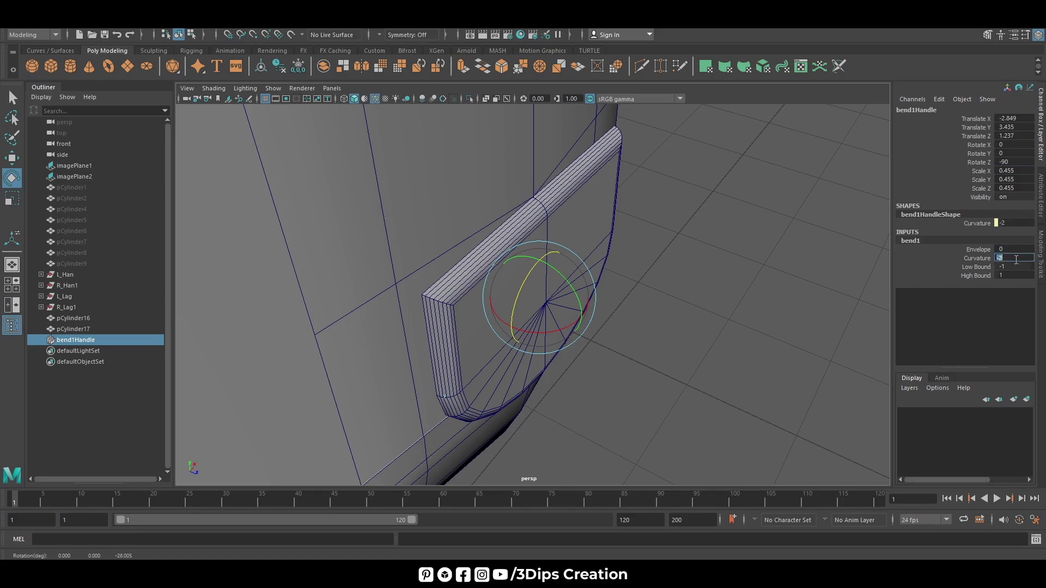
{"action": "left_click", "coordinate": [823, 288]}
{"action": "key", "text": "ctrl+z"}
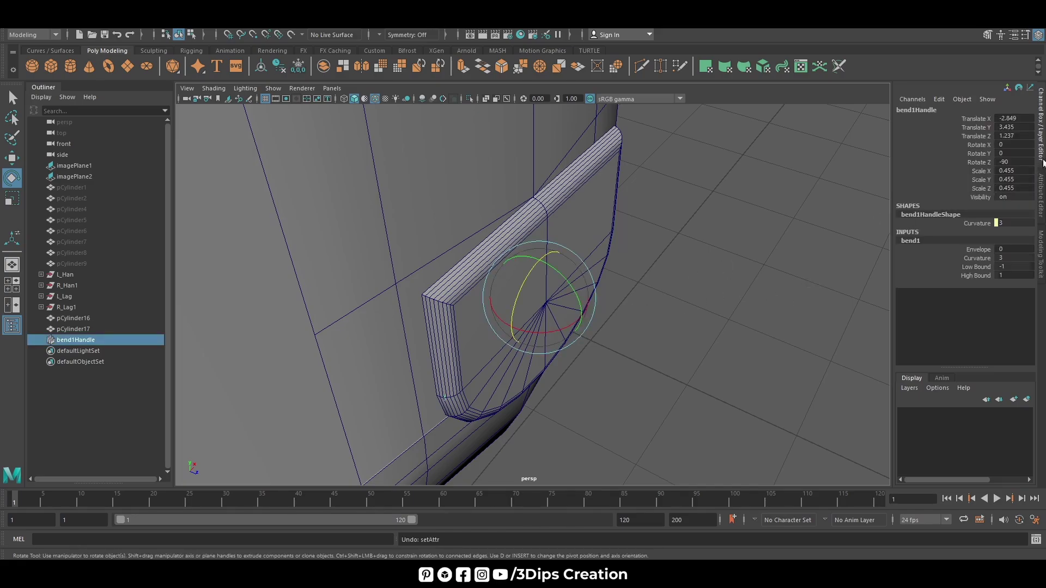
{"action": "left_click", "coordinate": [1042, 190]}
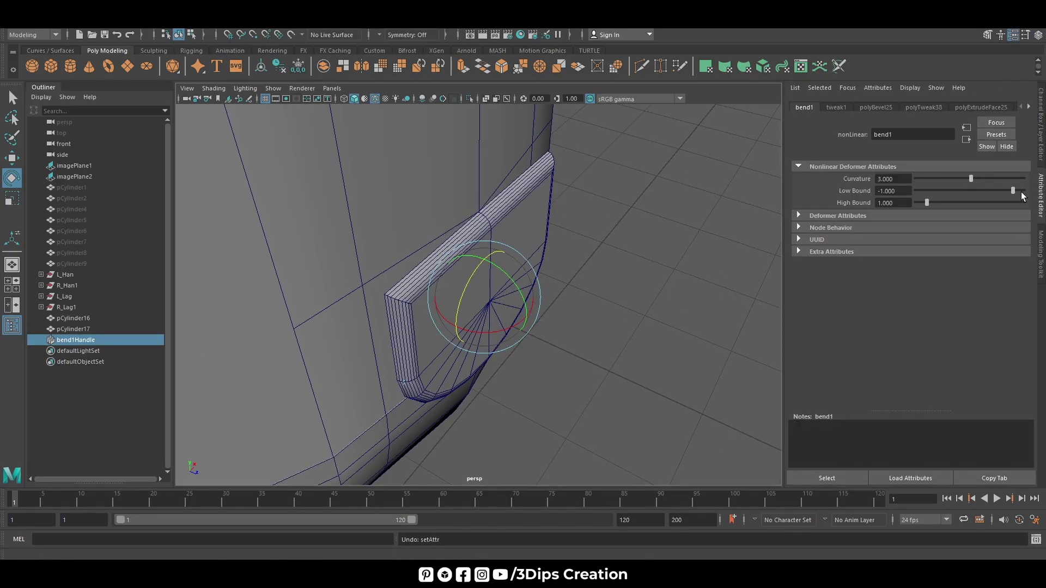
{"action": "left_click_drag", "start_coordinate": [1013, 191], "coordinate": [1009, 191]}
{"action": "left_click_drag", "start_coordinate": [926, 203], "coordinate": [981, 180]}
{"action": "left_click_drag", "start_coordinate": [589, 338], "coordinate": [579, 309], "text": "alt"}
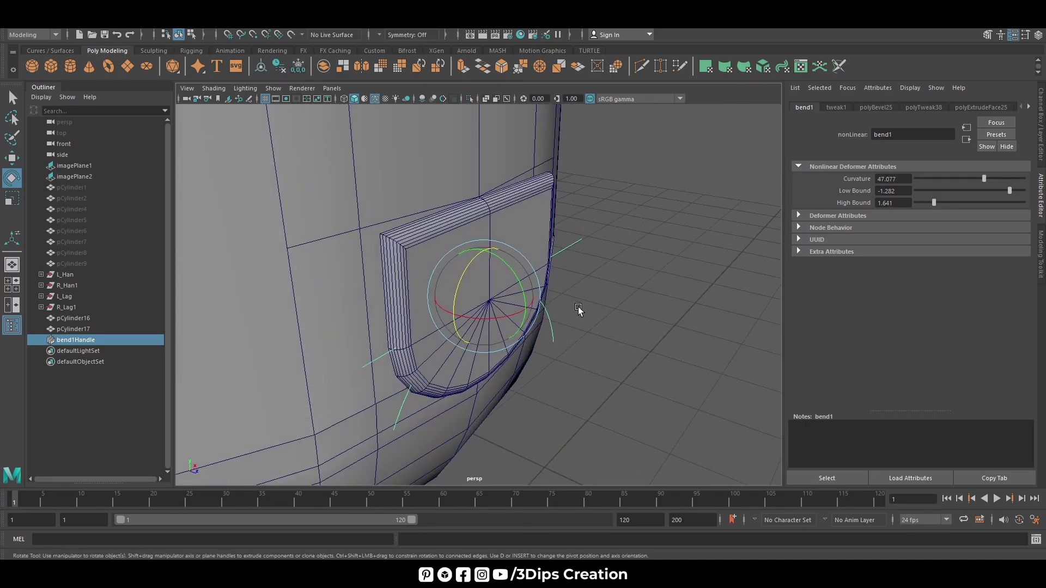
{"action": "left_click_drag", "start_coordinate": [517, 277], "coordinate": [531, 327]}
{"action": "left_click", "coordinate": [1041, 150]}
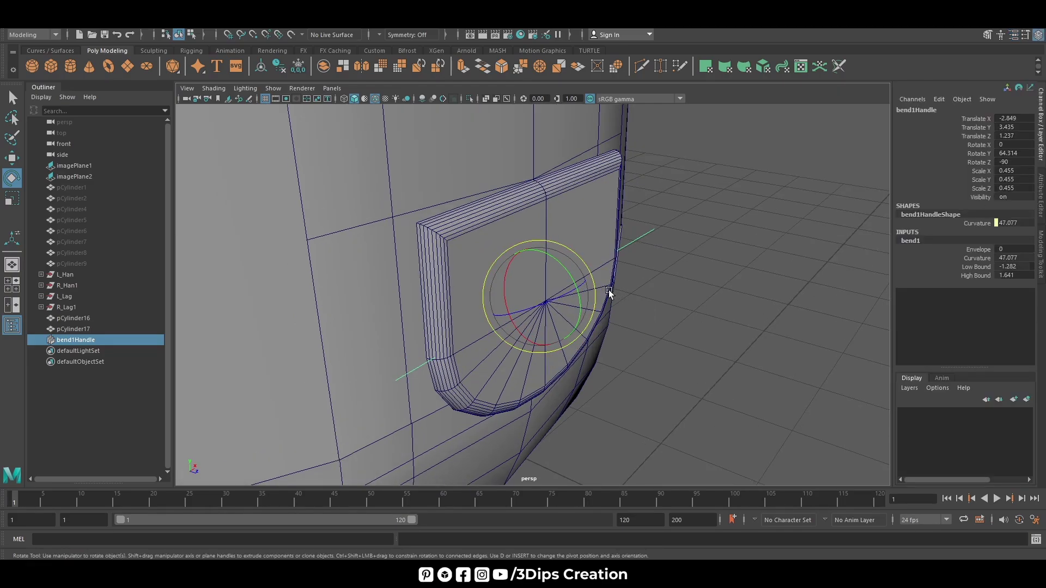
{"action": "left_click_drag", "start_coordinate": [581, 301], "coordinate": [869, 194]}
{"action": "type", "text": "90"}
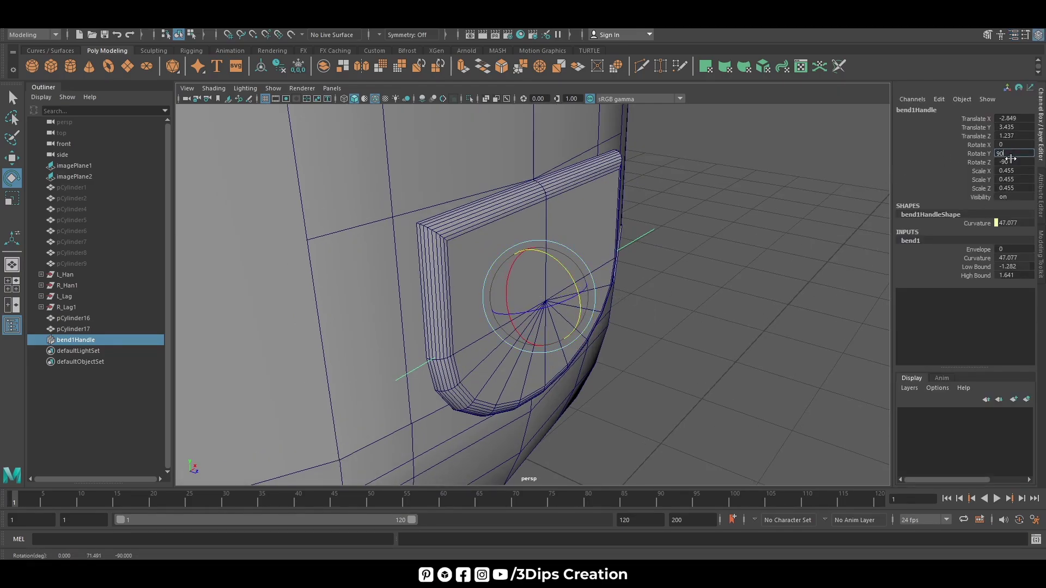
{"action": "key", "text": "Return"}
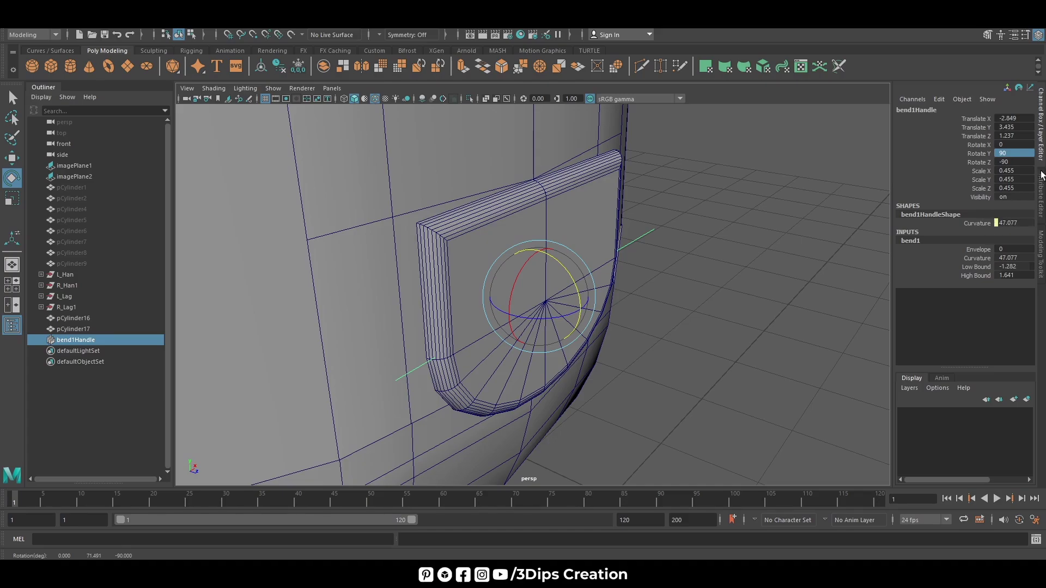
{"action": "left_click", "coordinate": [1041, 197]}
{"action": "left_click", "coordinate": [416, 23]}
{"action": "mouse_move", "coordinate": [441, 193]}
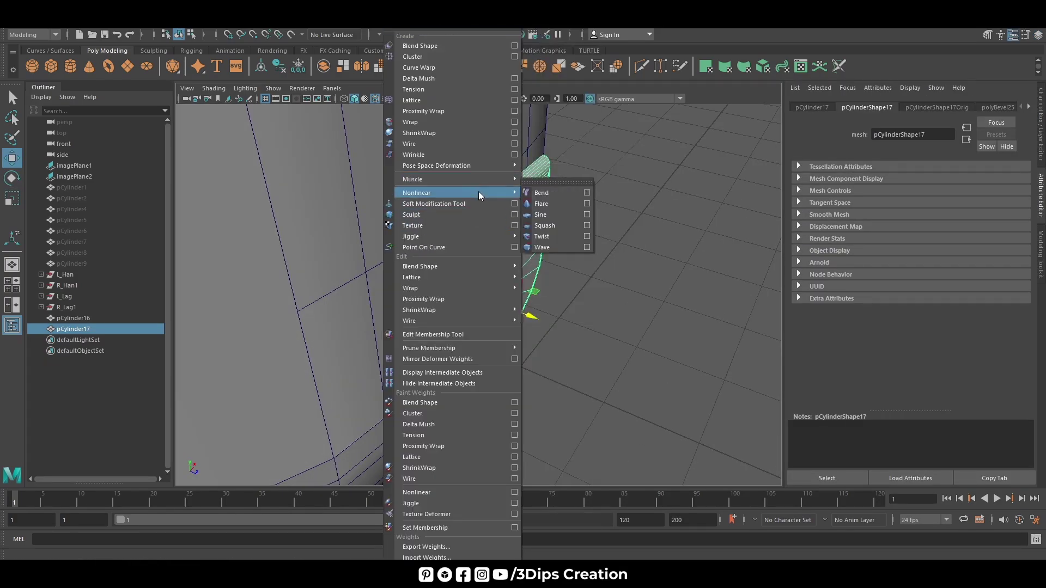
Step: Add a fresh bend deformer to the pocket and set its handle's Rotate Y to 90
{"action": "left_click", "coordinate": [561, 191]}
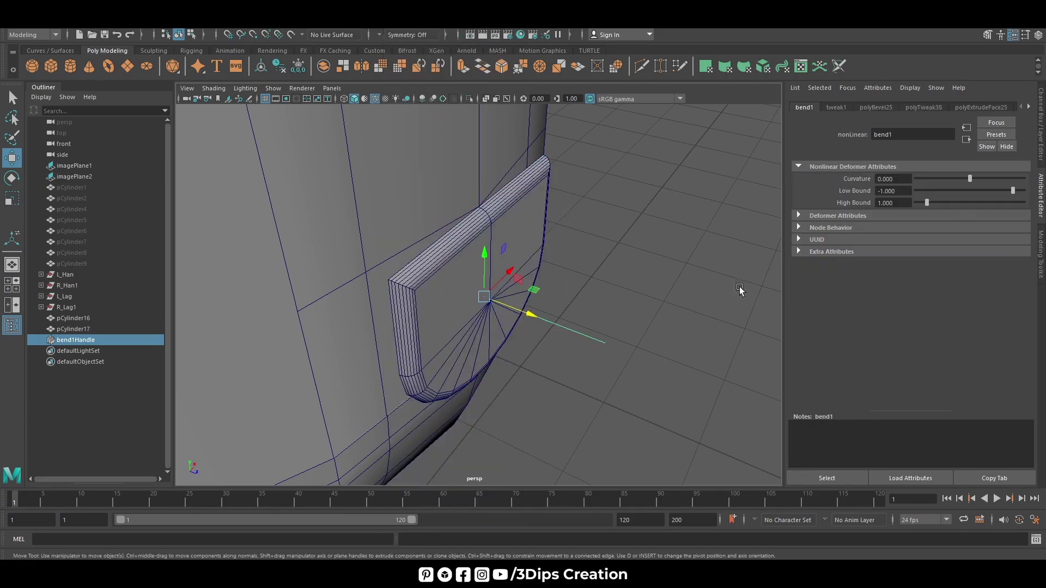
{"action": "left_click_drag", "start_coordinate": [964, 172], "coordinate": [988, 178]}
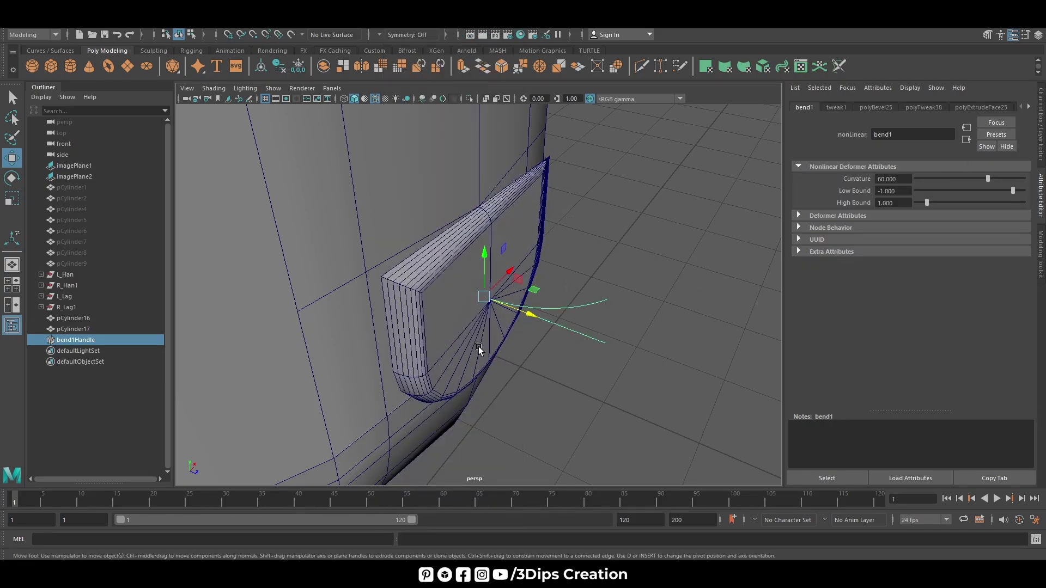
{"action": "key", "text": "e"}
{"action": "left_click_drag", "start_coordinate": [488, 329], "coordinate": [536, 322]}
{"action": "key", "text": "ctrl+a"}
{"action": "left_click", "coordinate": [1008, 154]}
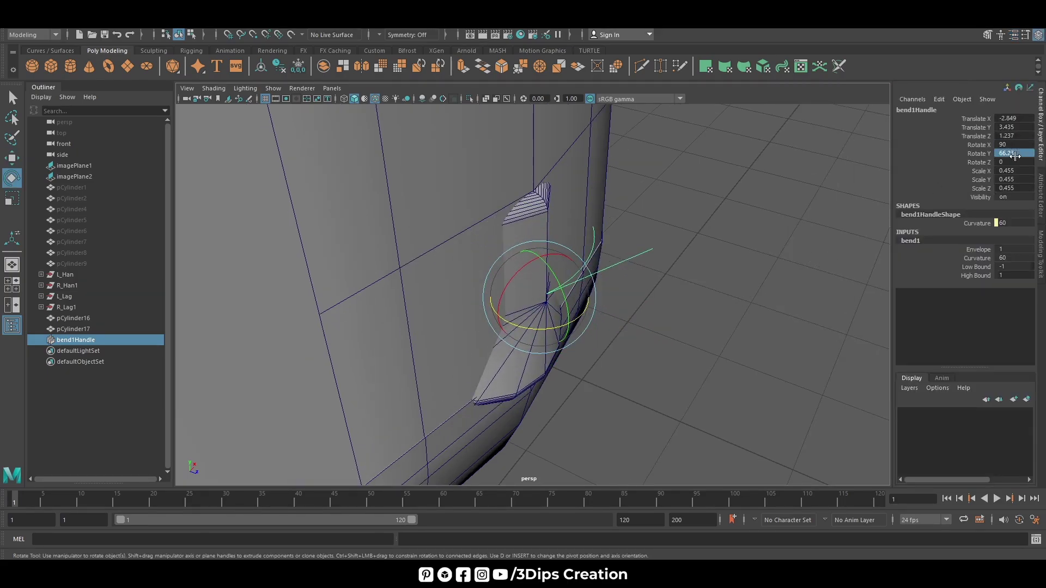
{"action": "type", "text": "90"}
{"action": "key", "text": "Return"}
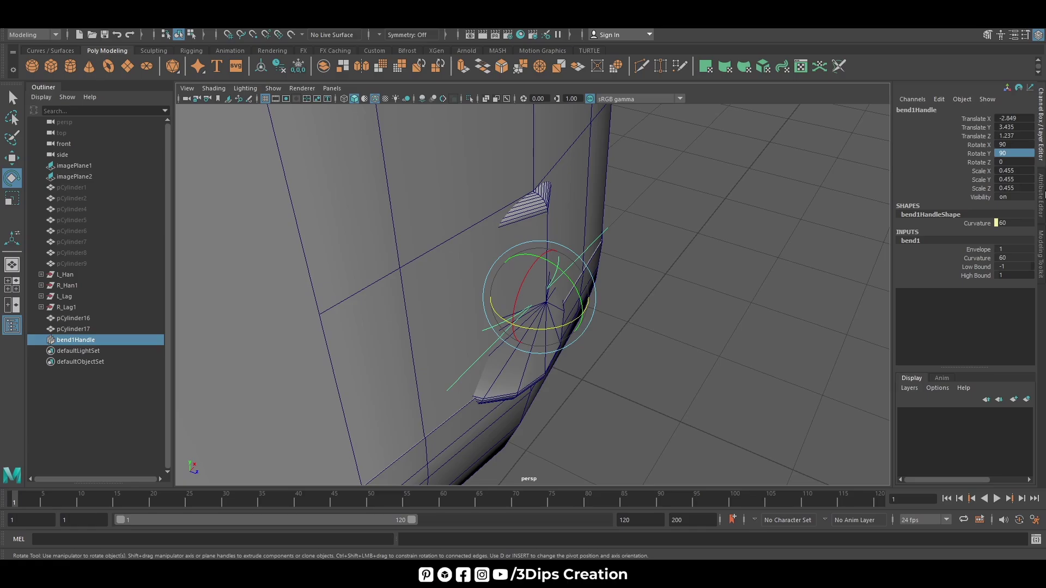
Step: Set bend1 Curvature to 22 and slide the pocket sideways along X into place
{"action": "left_click", "coordinate": [1041, 194]}
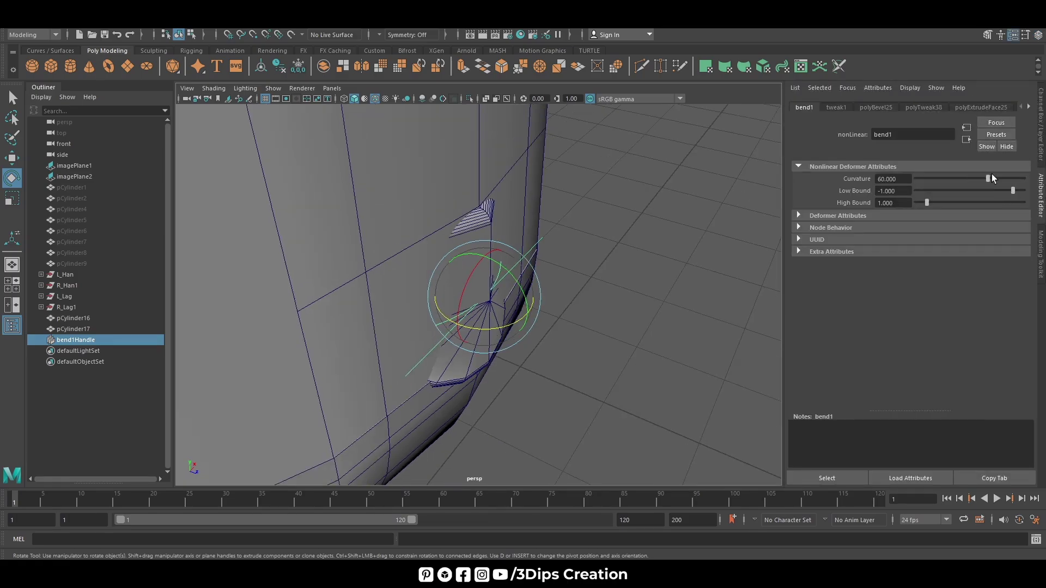
{"action": "left_click_drag", "start_coordinate": [992, 179], "coordinate": [975, 180]}
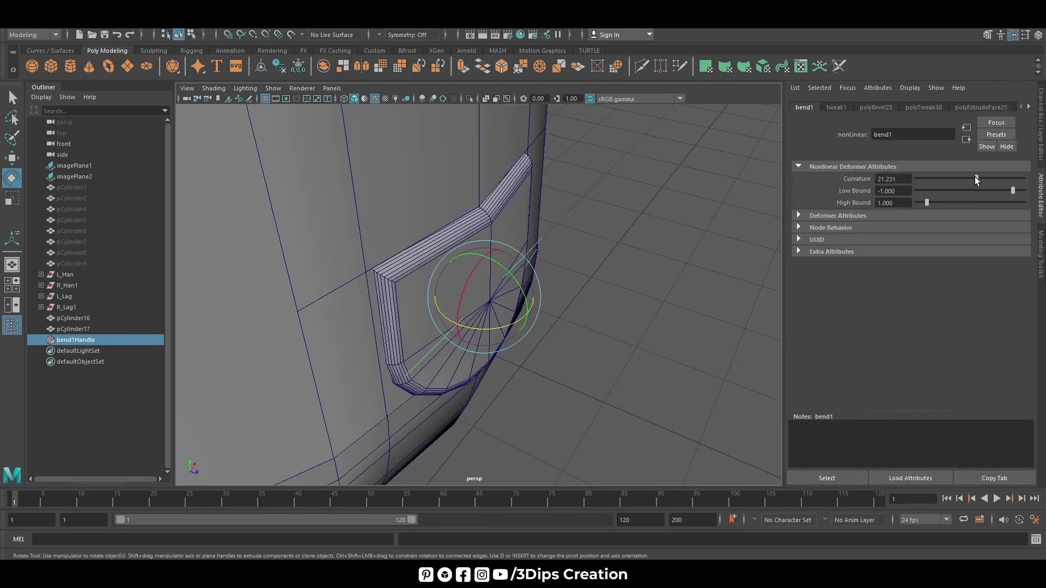
{"action": "left_click_drag", "start_coordinate": [581, 262], "coordinate": [436, 256], "text": "alt"}
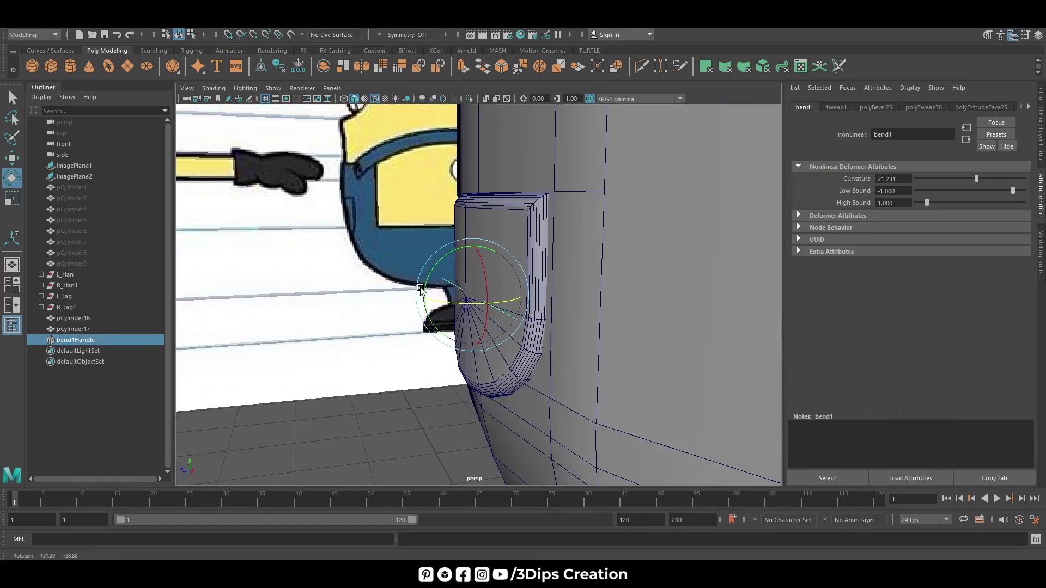
{"action": "type", "text": "22"}
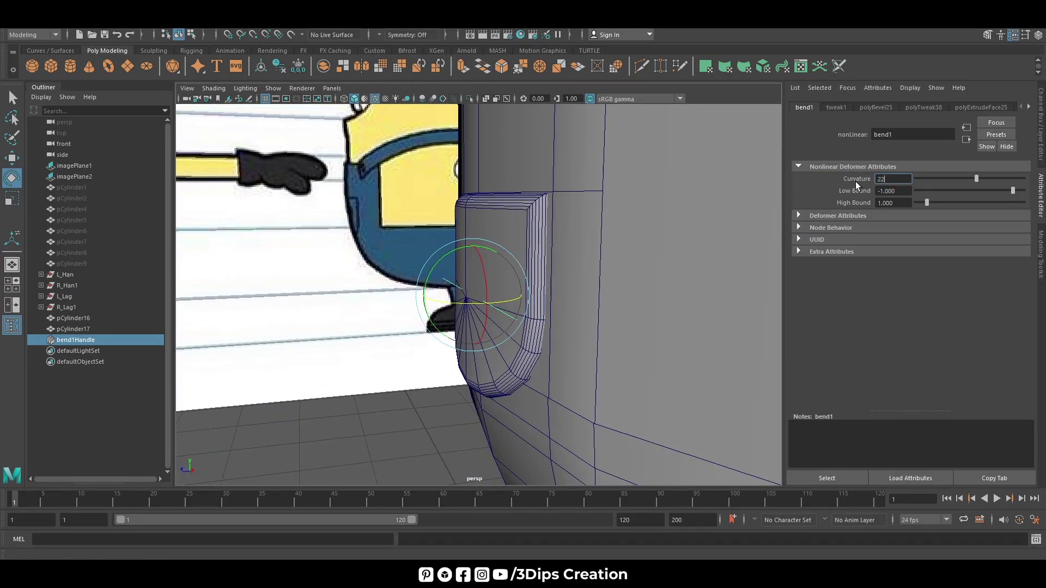
{"action": "key", "text": "Return"}
{"action": "mouse_move", "coordinate": [599, 262]}
{"action": "left_mouse_down", "text": "alt"}
{"action": "mouse_move", "coordinate": [417, 320]}
{"action": "mouse_move", "coordinate": [449, 266]}
{"action": "mouse_move", "coordinate": [514, 301]}
{"action": "mouse_move", "coordinate": [565, 362]}
{"action": "mouse_move", "coordinate": [559, 374]}
{"action": "left_mouse_up", "text": "alt"}
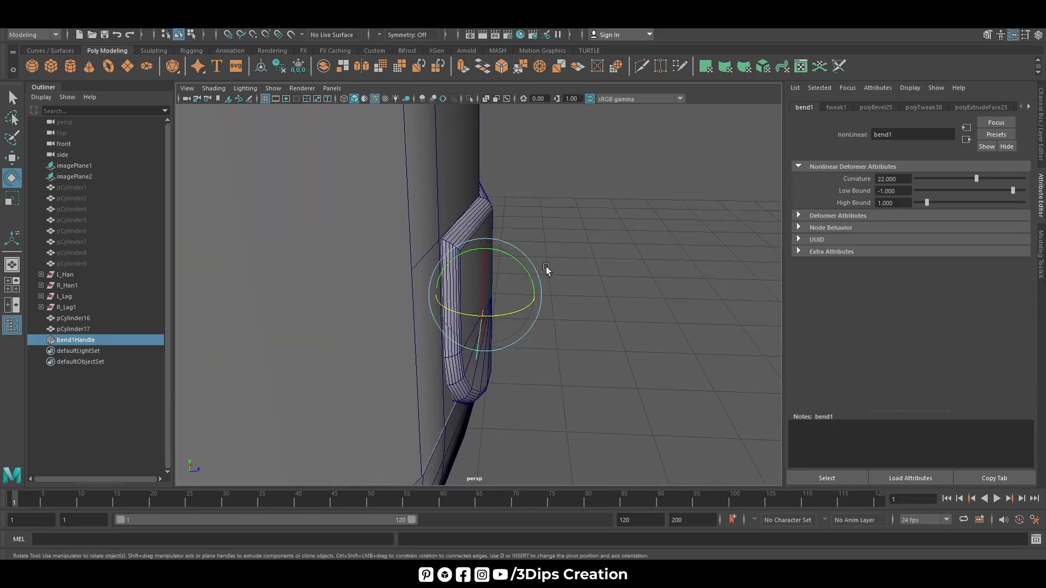
{"action": "mouse_move", "coordinate": [542, 300]}
{"action": "left_mouse_down"}
{"action": "mouse_move", "coordinate": [596, 259]}
{"action": "mouse_move", "coordinate": [570, 299]}
{"action": "mouse_move", "coordinate": [405, 312]}
{"action": "mouse_move", "coordinate": [503, 254]}
{"action": "mouse_move", "coordinate": [511, 274]}
{"action": "left_mouse_up"}
{"action": "left_click", "coordinate": [596, 260]}
Step: Create a new polygon cylinder and move it up onto the minion's body
{"action": "right_click_drag", "start_coordinate": [511, 273], "coordinate": [415, 364], "text": "alt"}
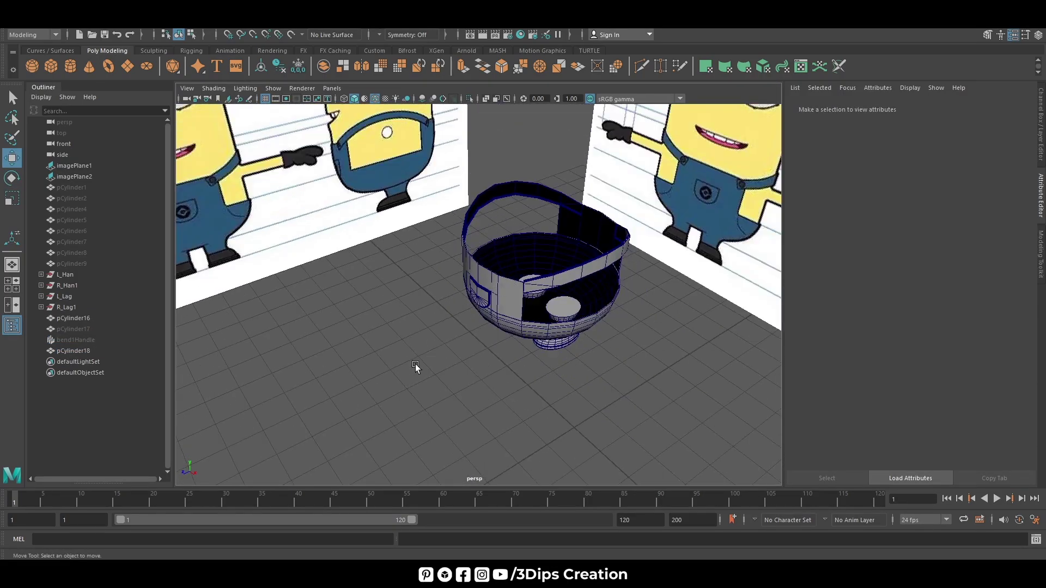
{"action": "left_click_drag", "start_coordinate": [416, 364], "coordinate": [509, 270], "text": "alt"}
{"action": "key", "text": "space"}
{"action": "key", "text": "space"}
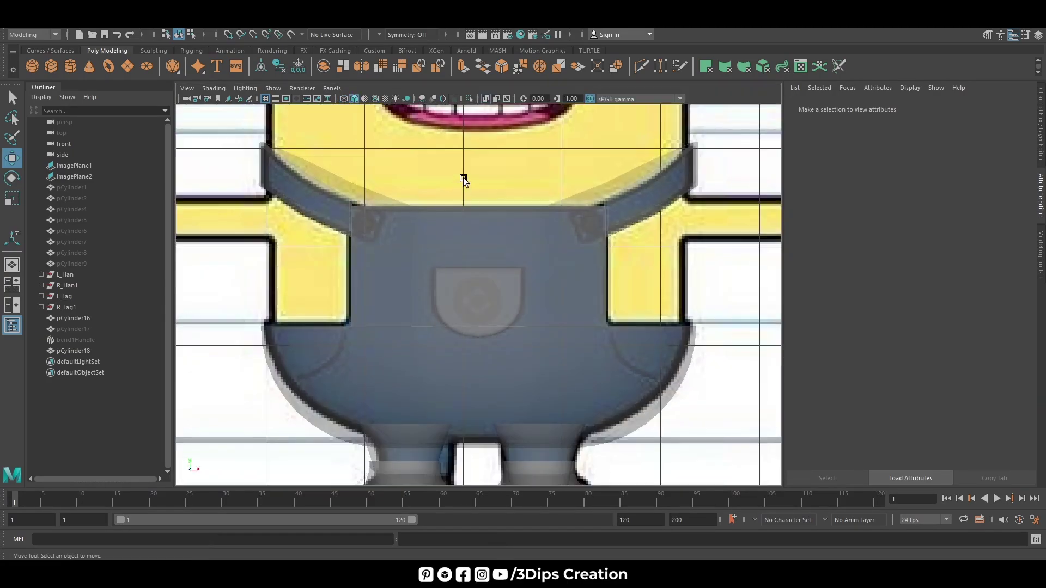
{"action": "left_click", "coordinate": [70, 66]}
{"action": "scroll", "coordinate": [440, 322], "scroll_direction": "down", "scroll_amount": 10}
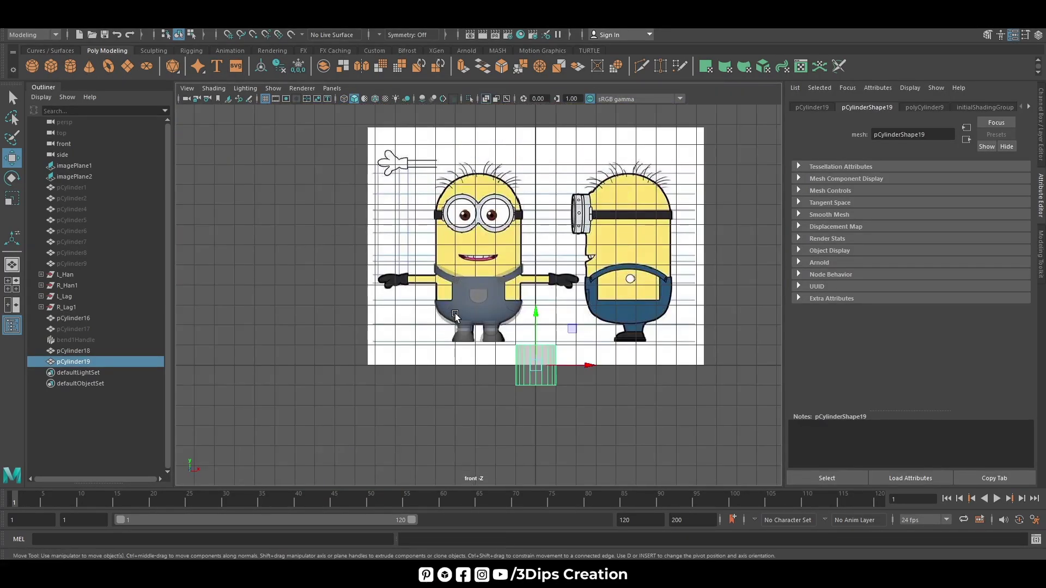
{"action": "left_click_drag", "start_coordinate": [533, 318], "coordinate": [539, 282]}
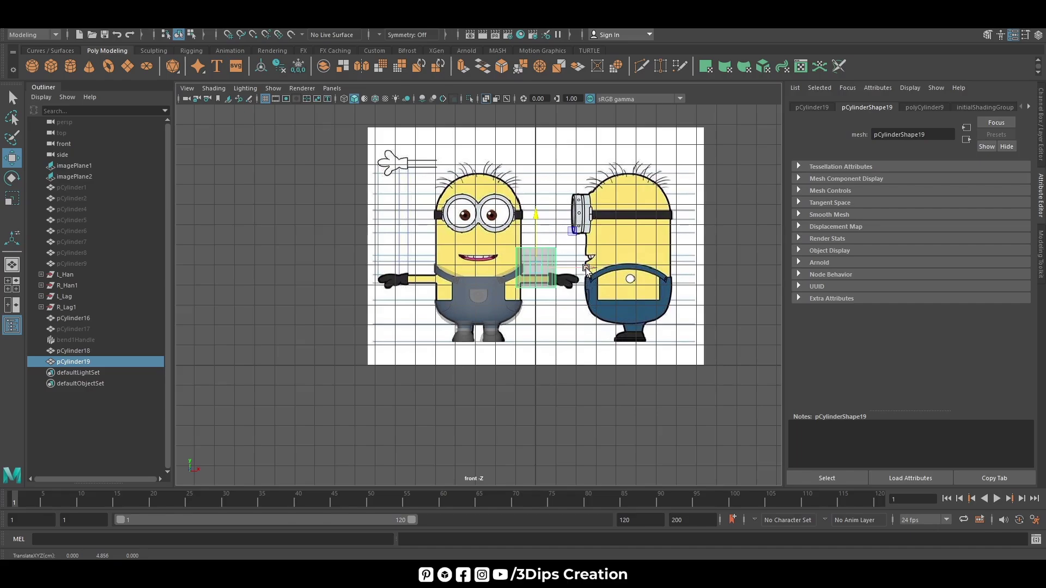
Step: Rotate the cylinder 90 degrees in X and give it 30 axis subdivisions
{"action": "key", "text": "ctrl+a"}
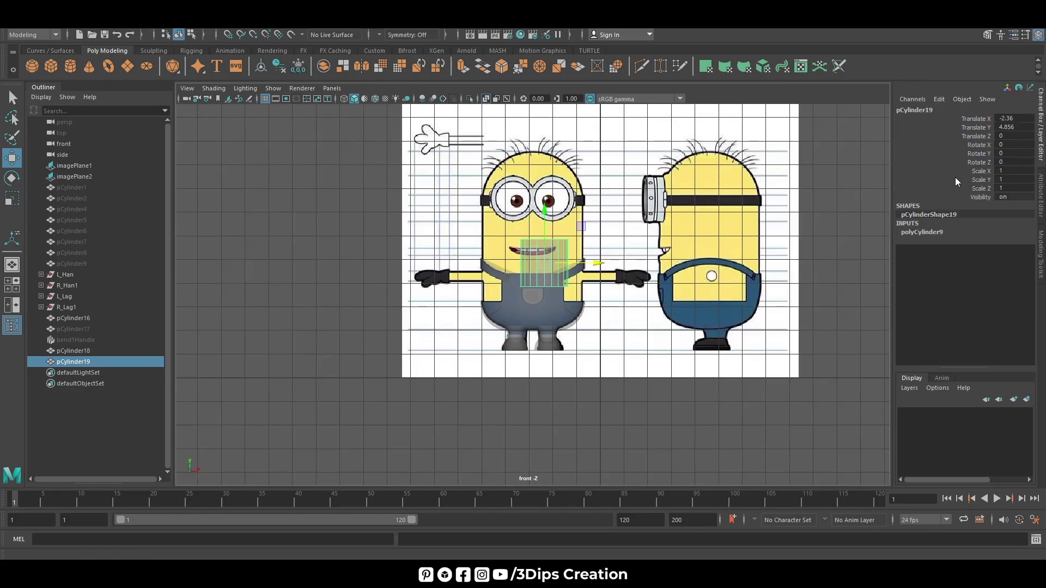
{"action": "key", "text": "e"}
{"action": "left_click_drag", "start_coordinate": [550, 258], "coordinate": [546, 254]}
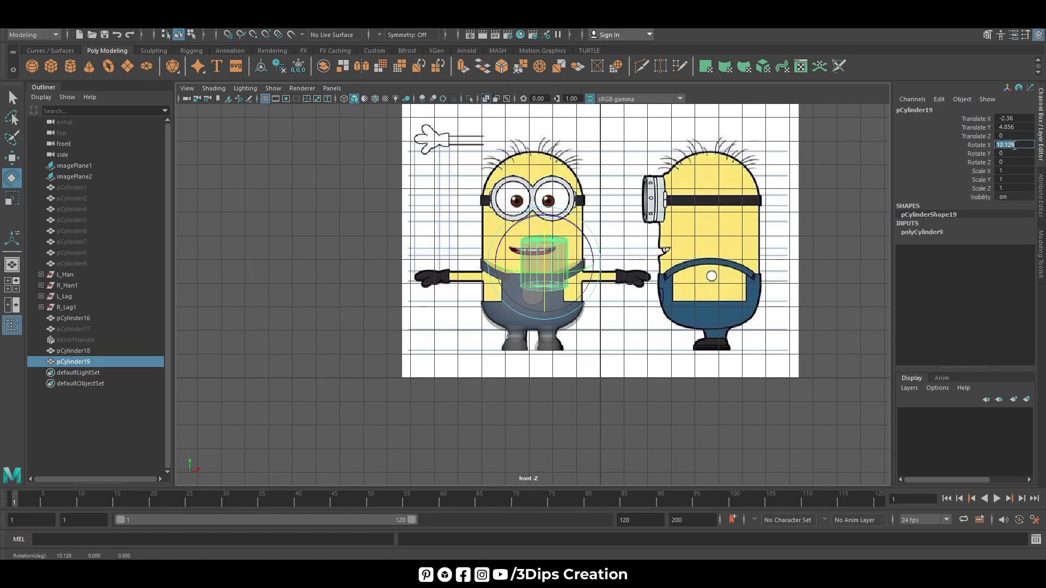
{"action": "type", "text": "0"}
{"action": "key", "text": "Return"}
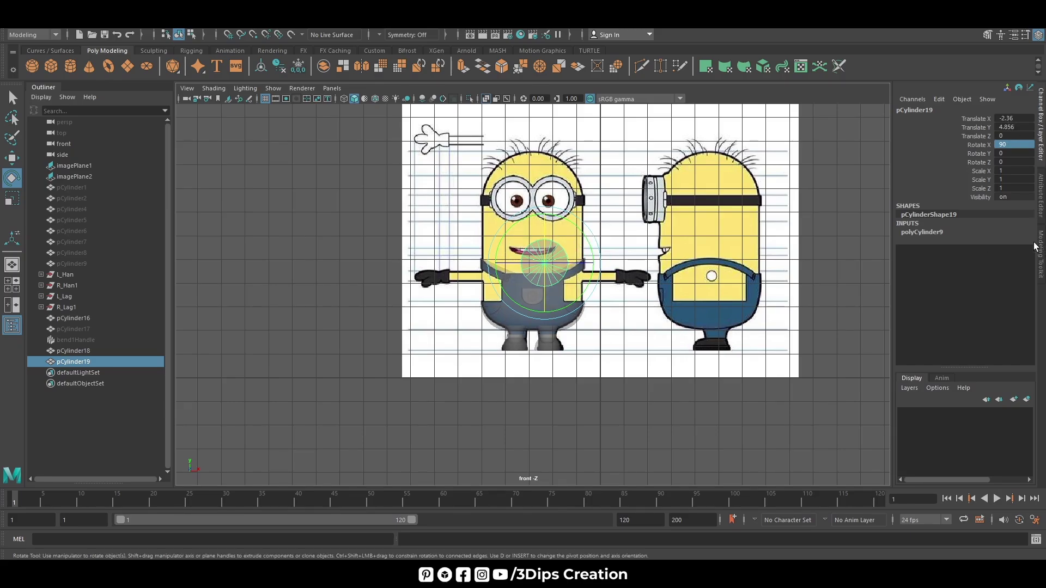
{"action": "left_click", "coordinate": [925, 232]}
{"action": "type", "text": "0"}
{"action": "key", "text": "Return"}
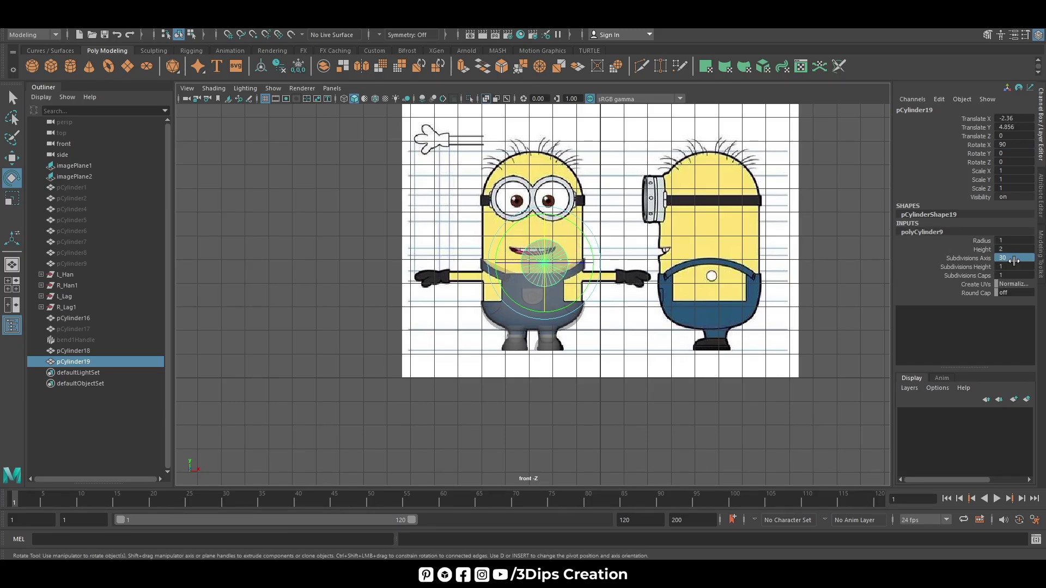
Step: Scale the cylinder down to 0.308, about a third of its size
{"action": "key", "text": "r"}
{"action": "mouse_move", "coordinate": [545, 263]}
{"action": "left_mouse_down"}
{"action": "mouse_move", "coordinate": [558, 296]}
{"action": "mouse_move", "coordinate": [547, 280]}
{"action": "mouse_move", "coordinate": [614, 283]}
{"action": "left_mouse_up"}
{"action": "key", "text": "e"}
{"action": "key", "text": "w"}
{"action": "scroll", "coordinate": [570, 299], "scroll_direction": "up", "scroll_amount": 5}
Step: Shrink pCylinder19 further and push it forward to Translate Z 1.55 onto the bib
{"action": "scroll", "coordinate": [542, 307], "scroll_direction": "down", "scroll_amount": 2}
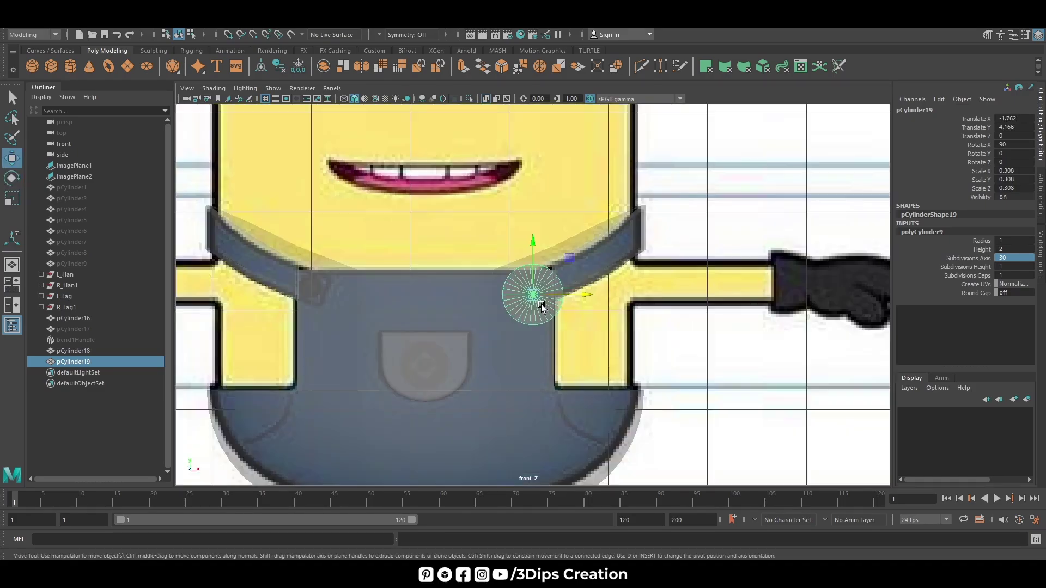
{"action": "scroll", "coordinate": [542, 307], "scroll_direction": "up", "scroll_amount": 1}
{"action": "key", "text": "r"}
{"action": "left_click_drag", "start_coordinate": [540, 305], "coordinate": [504, 329]}
{"action": "left_click", "coordinate": [504, 332]}
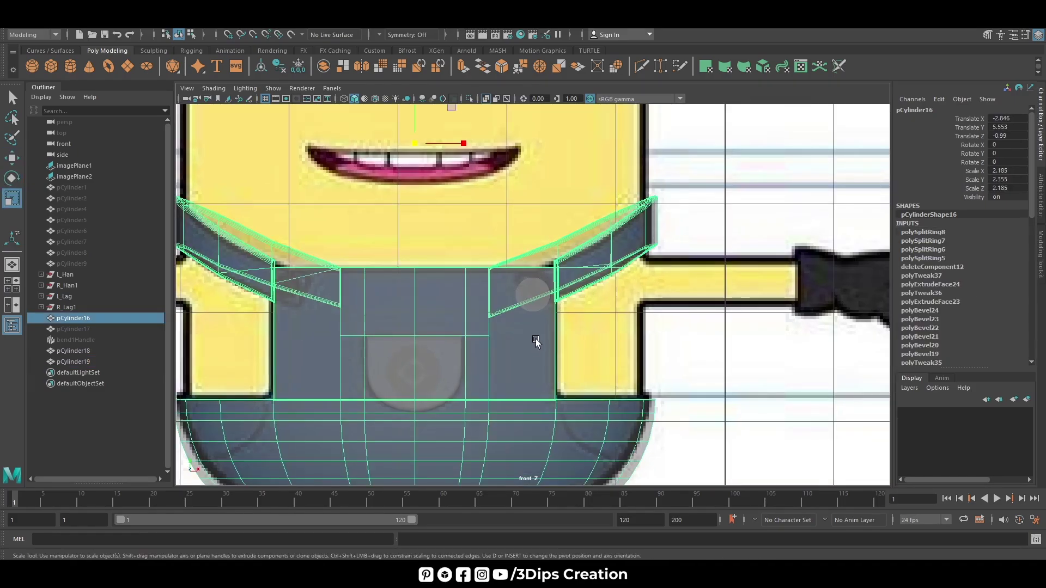
{"action": "key", "text": "space"}
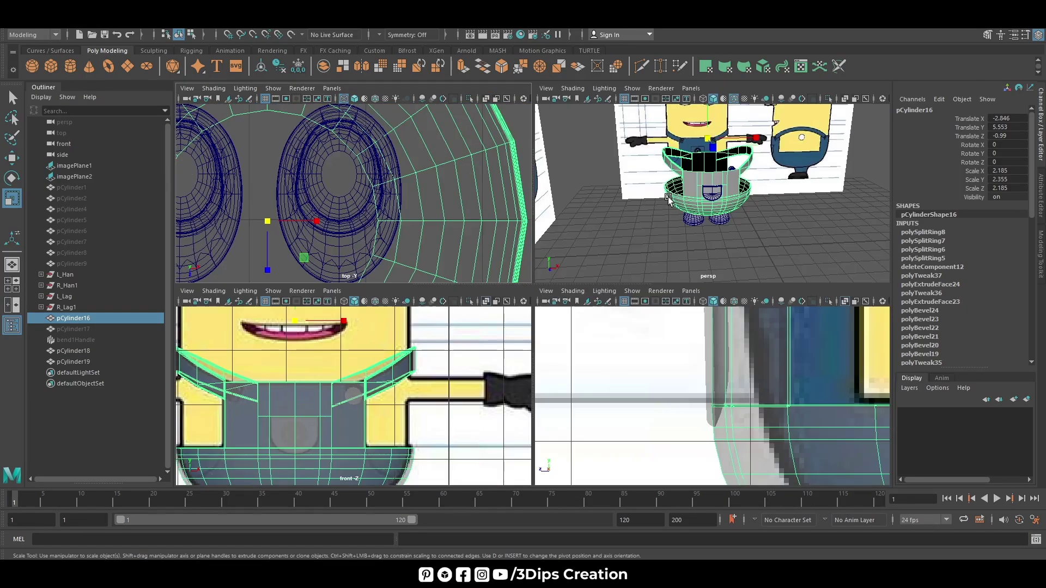
{"action": "key", "text": "space"}
{"action": "left_click", "coordinate": [567, 240]}
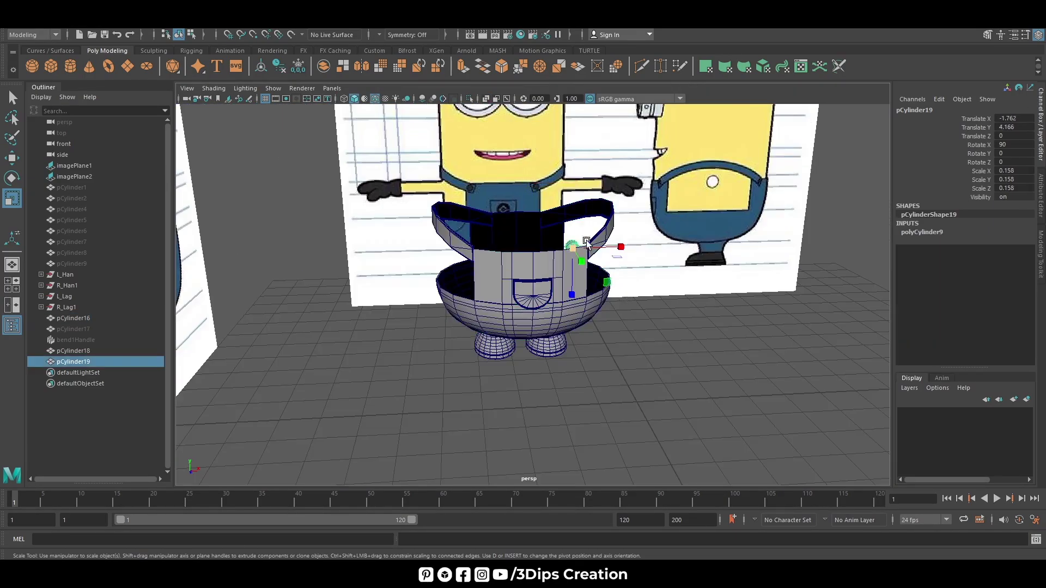
{"action": "key", "text": "space"}
{"action": "scroll", "coordinate": [382, 193], "scroll_direction": "down", "scroll_amount": 4}
{"action": "key", "text": "w"}
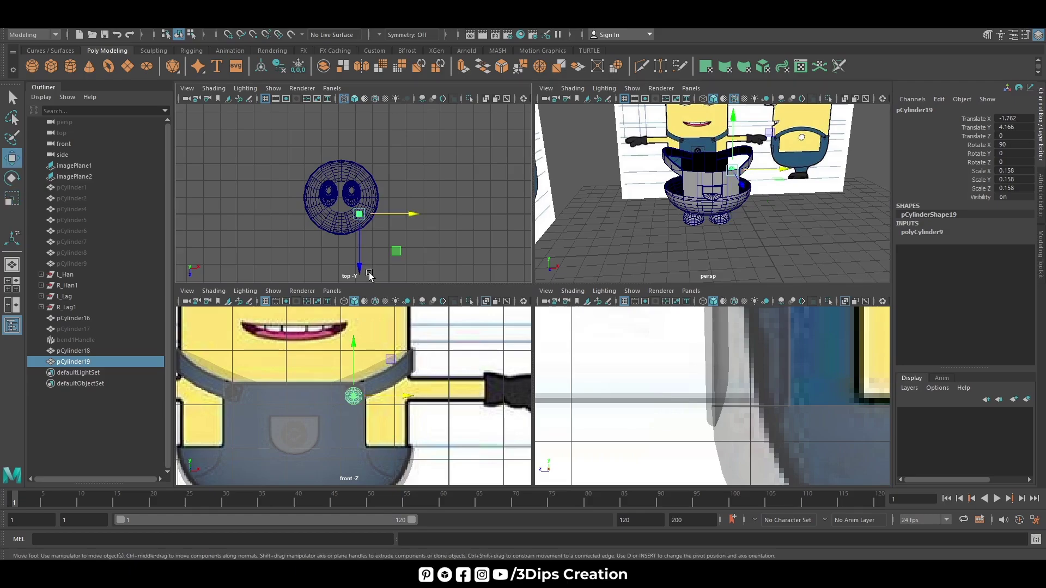
{"action": "left_click_drag", "start_coordinate": [360, 240], "coordinate": [360, 259]}
Step: In front view, scale the button to 0.119 and nudge it into the strap corner
{"action": "key", "text": "space"}
{"action": "scroll", "coordinate": [550, 285], "scroll_direction": "up", "scroll_amount": 3}
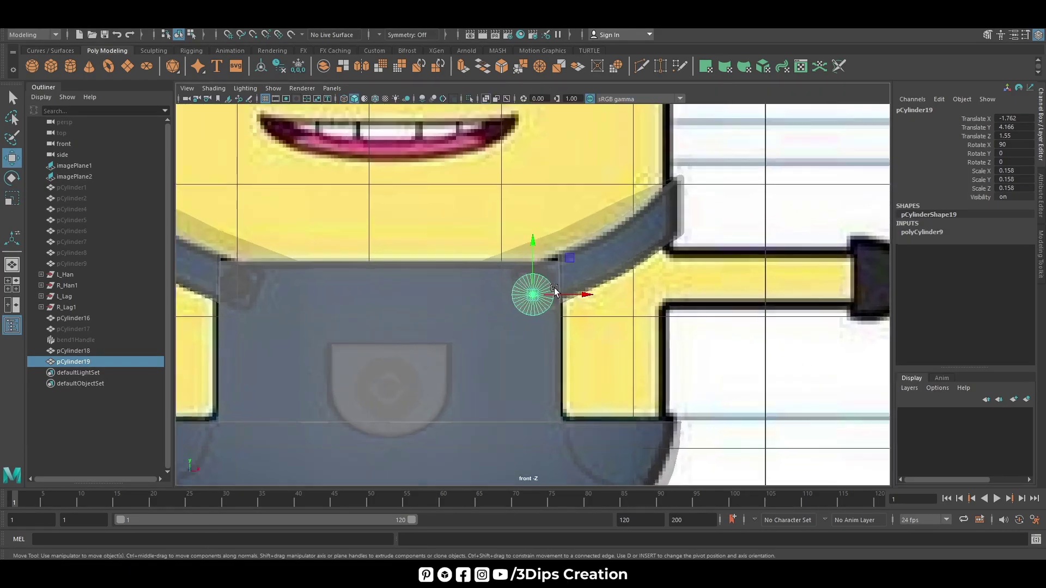
{"action": "scroll", "coordinate": [550, 286], "scroll_direction": "up", "scroll_amount": 2}
{"action": "key", "text": "r"}
{"action": "mouse_move", "coordinate": [533, 295]}
{"action": "left_mouse_down"}
{"action": "mouse_move", "coordinate": [521, 306]}
{"action": "mouse_move", "coordinate": [583, 295]}
{"action": "left_mouse_up"}
{"action": "key", "text": "w"}
{"action": "left_click_drag", "start_coordinate": [545, 247], "coordinate": [541, 241]}
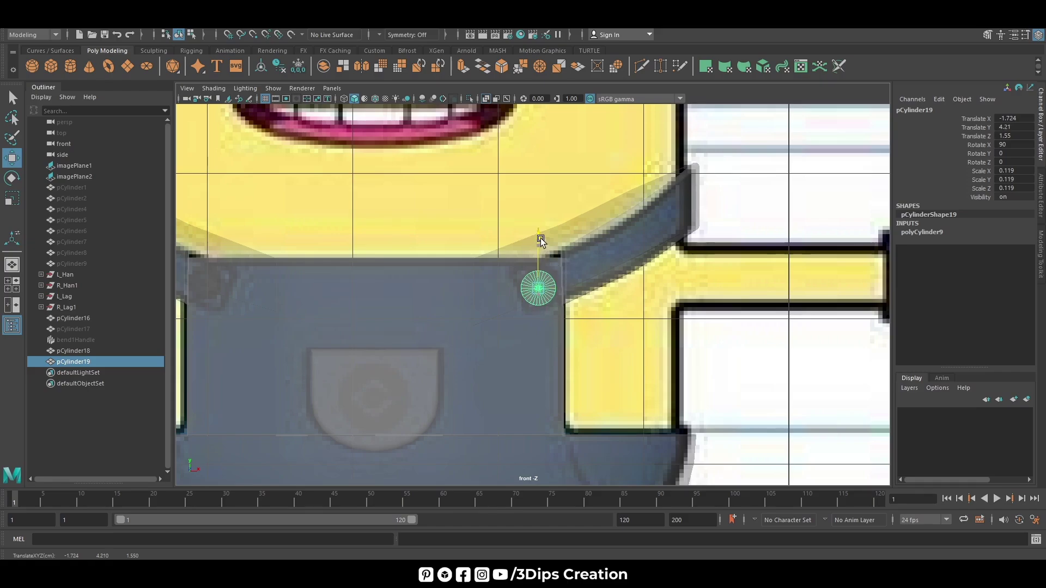
{"action": "left_click_drag", "start_coordinate": [587, 292], "coordinate": [586, 291]}
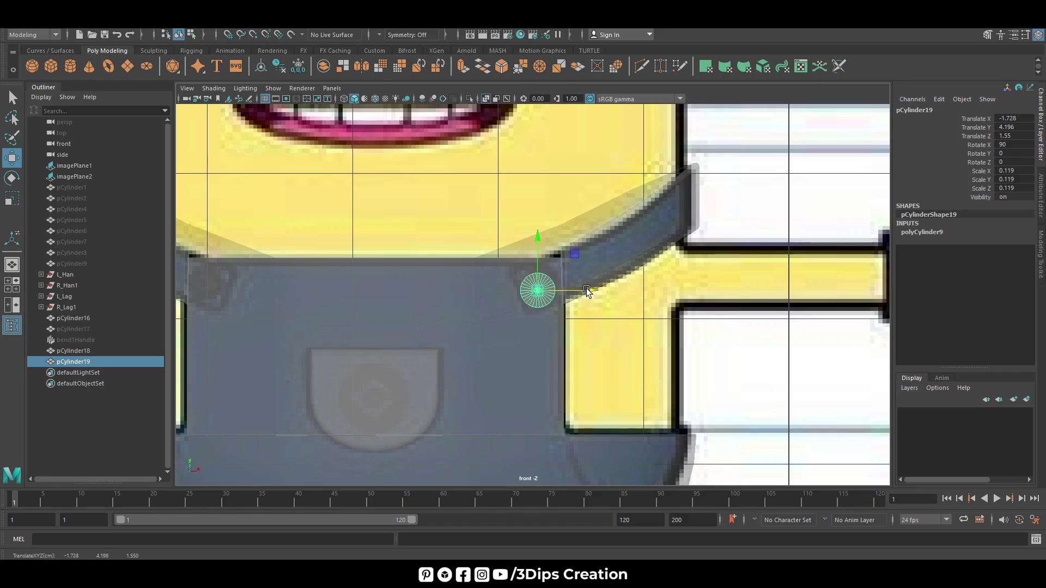
Step: Set the button cylinder's cap subdivisions to 0 for a plain disc
{"action": "key", "text": "f"}
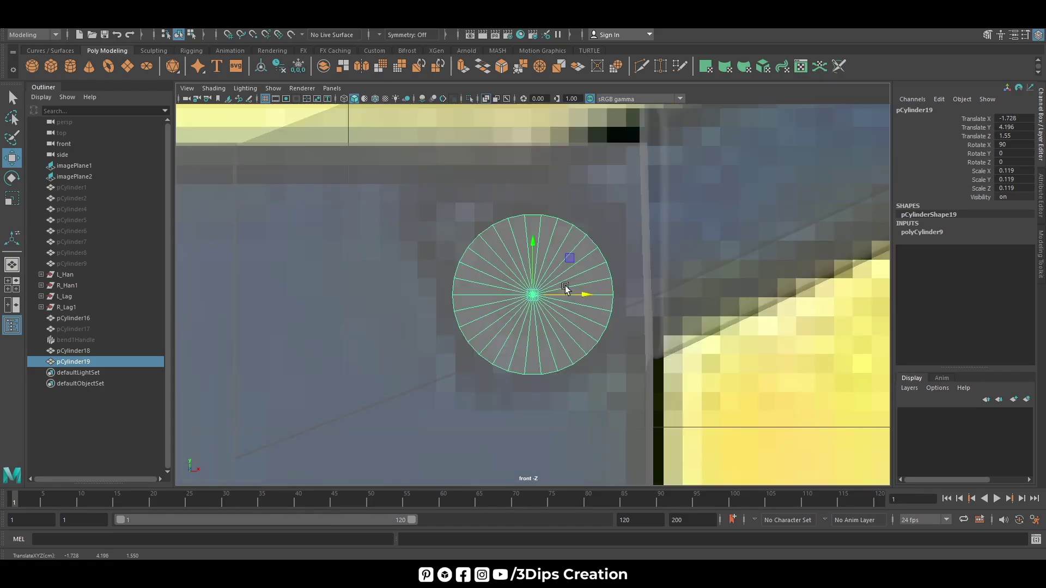
{"action": "left_click", "coordinate": [949, 234]}
{"action": "left_click", "coordinate": [1002, 275]}
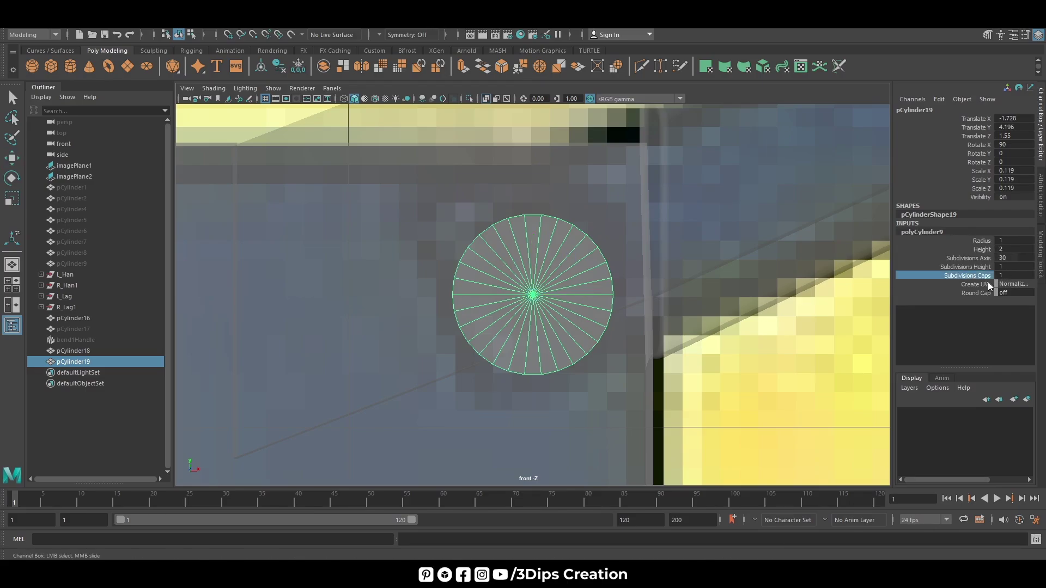
{"action": "middle_click_drag", "start_coordinate": [1001, 275], "coordinate": [1003, 278]}
Step: Select the cylinder's front face and scale it inward as an inset
{"action": "right_click_drag", "start_coordinate": [542, 267], "coordinate": [540, 280]}
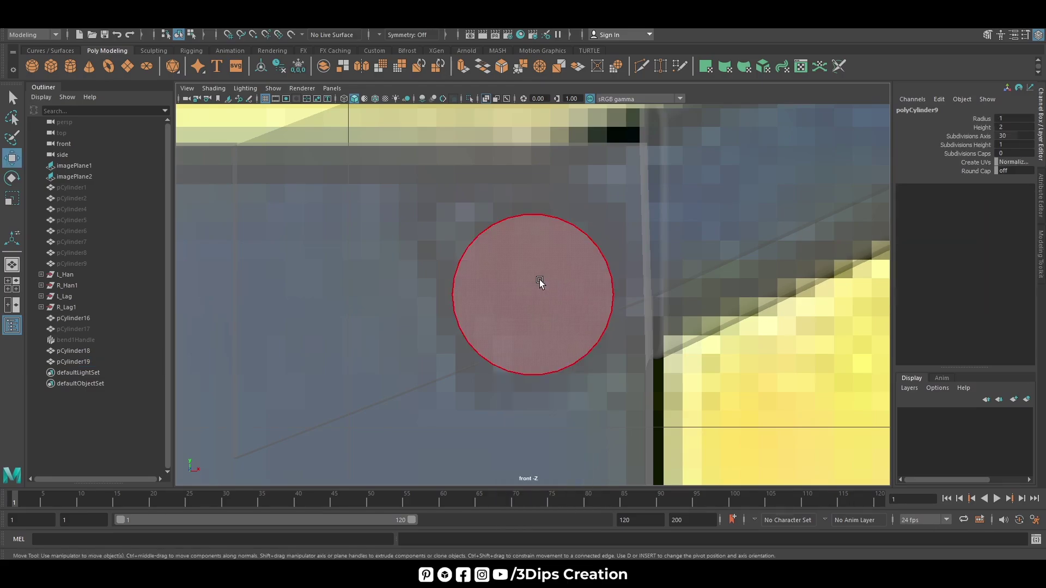
{"action": "left_click", "coordinate": [539, 280]}
{"action": "key", "text": "r"}
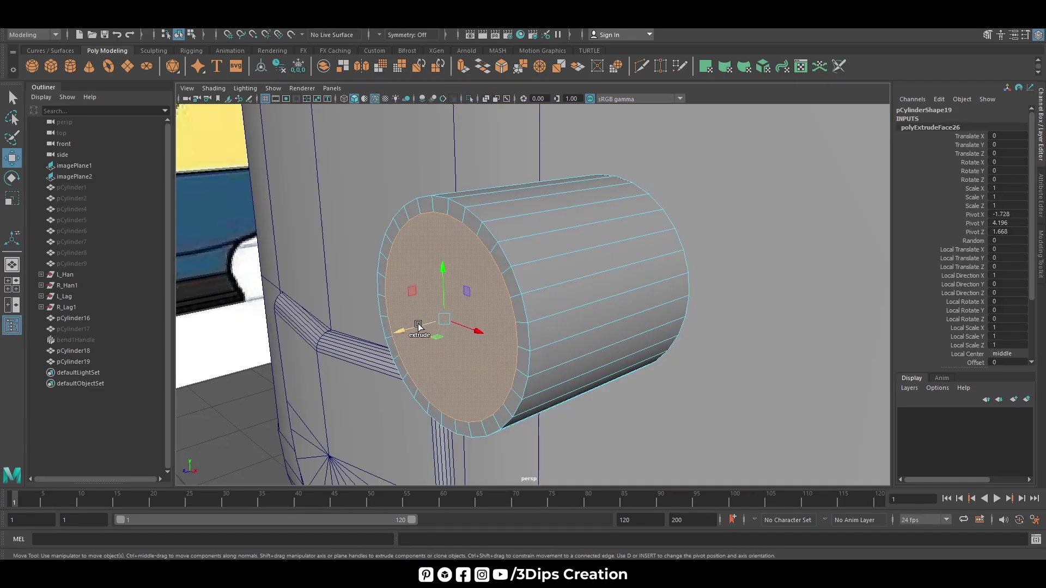
{"action": "left_click_drag", "start_coordinate": [433, 325], "coordinate": [414, 327]}
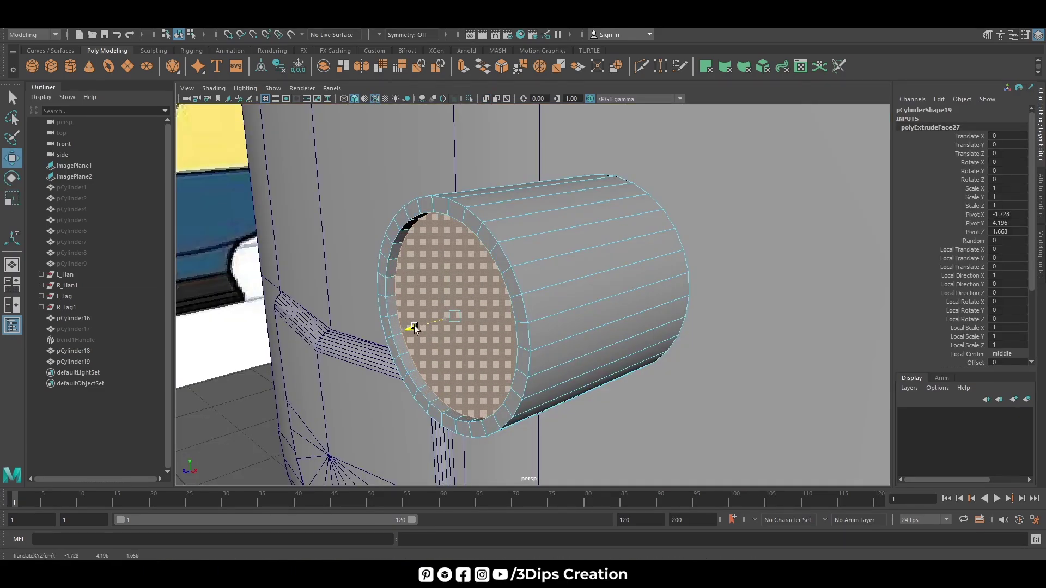
Step: In top view, move the top row of vertices down to flatten the button, then deselect
{"action": "key", "text": "w"}
{"action": "right_click_drag", "start_coordinate": [523, 231], "coordinate": [525, 210]}
{"action": "key", "text": "space"}
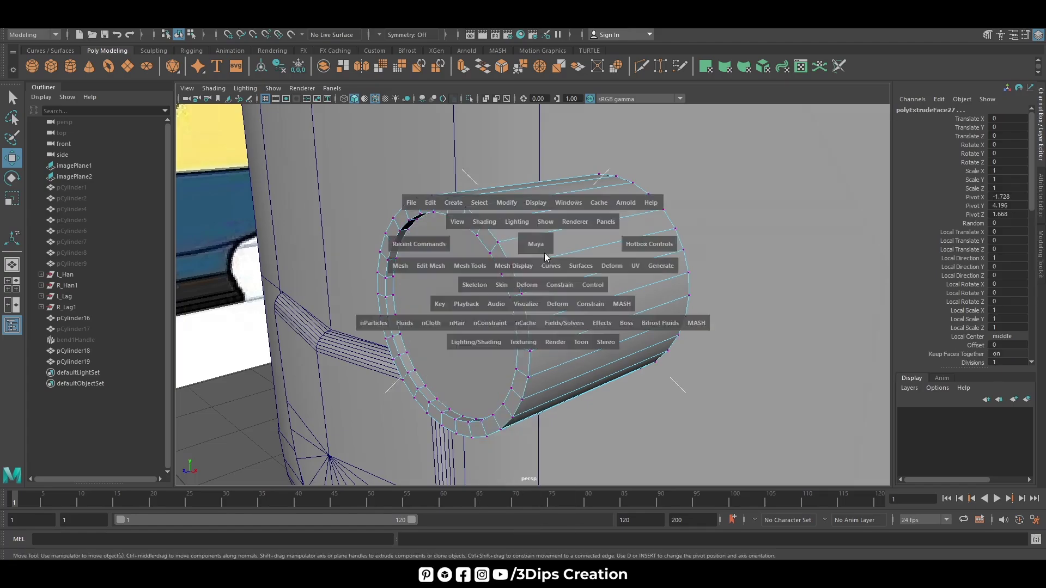
{"action": "left_click_drag", "start_coordinate": [544, 253], "coordinate": [343, 109]}
{"action": "left_click_drag", "start_coordinate": [418, 119], "coordinate": [649, 188]}
{"action": "left_click_drag", "start_coordinate": [534, 185], "coordinate": [558, 324]}
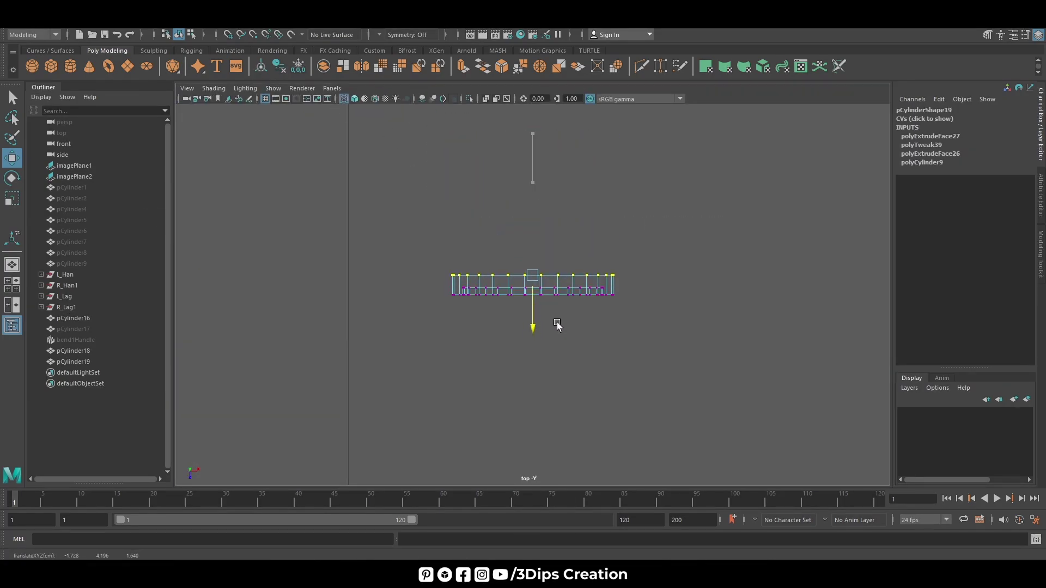
{"action": "right_click_drag", "start_coordinate": [539, 294], "coordinate": [595, 249]}
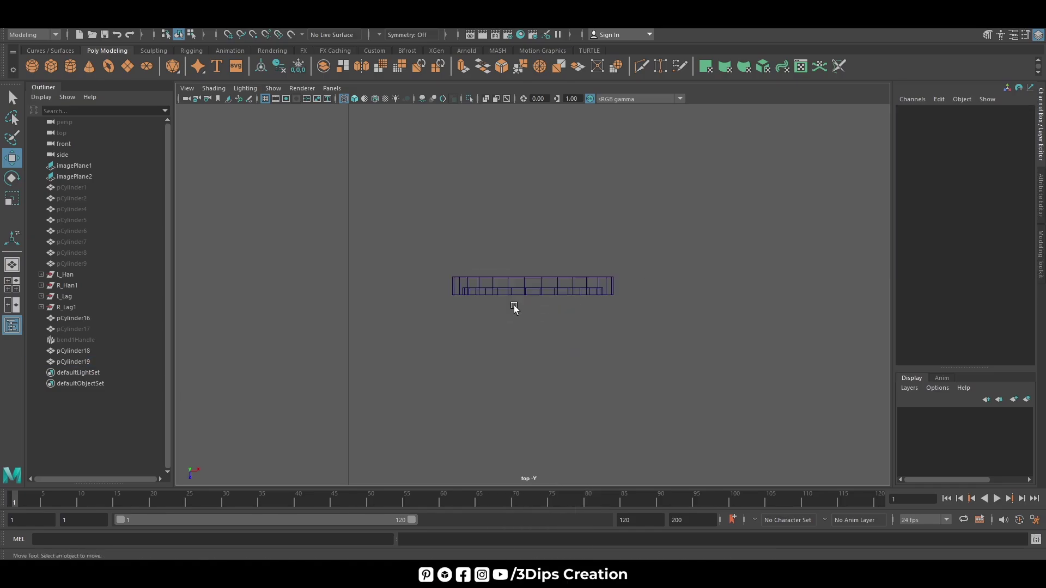
Step: Select the button ring, center its pivot, and view it in perspective
{"action": "left_click", "coordinate": [507, 285]}
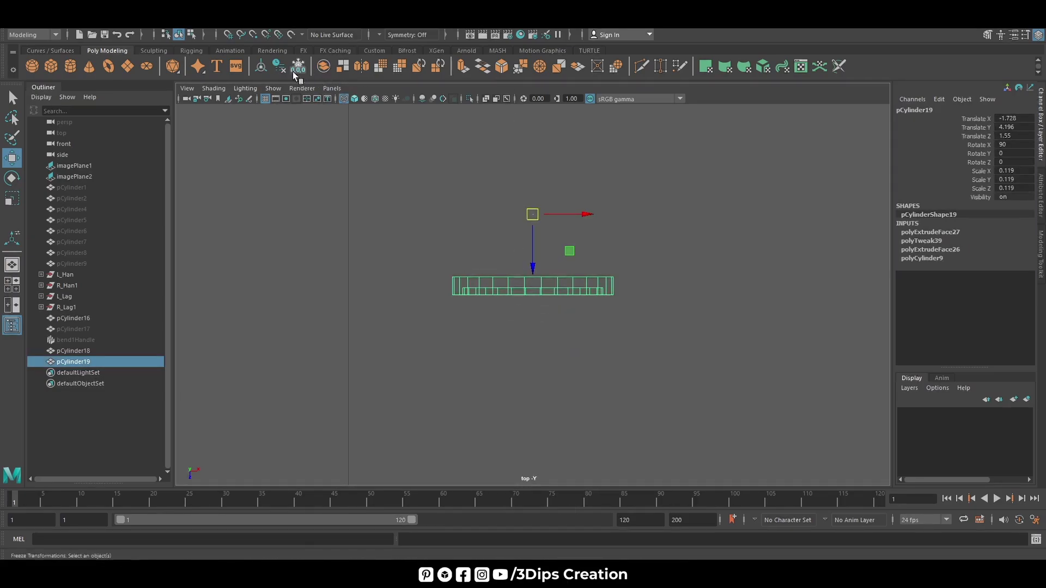
{"action": "left_click", "coordinate": [267, 73]}
{"action": "key", "text": "space"}
{"action": "key", "text": "space"}
{"action": "left_click_drag", "start_coordinate": [631, 222], "coordinate": [460, 334], "text": "alt"}
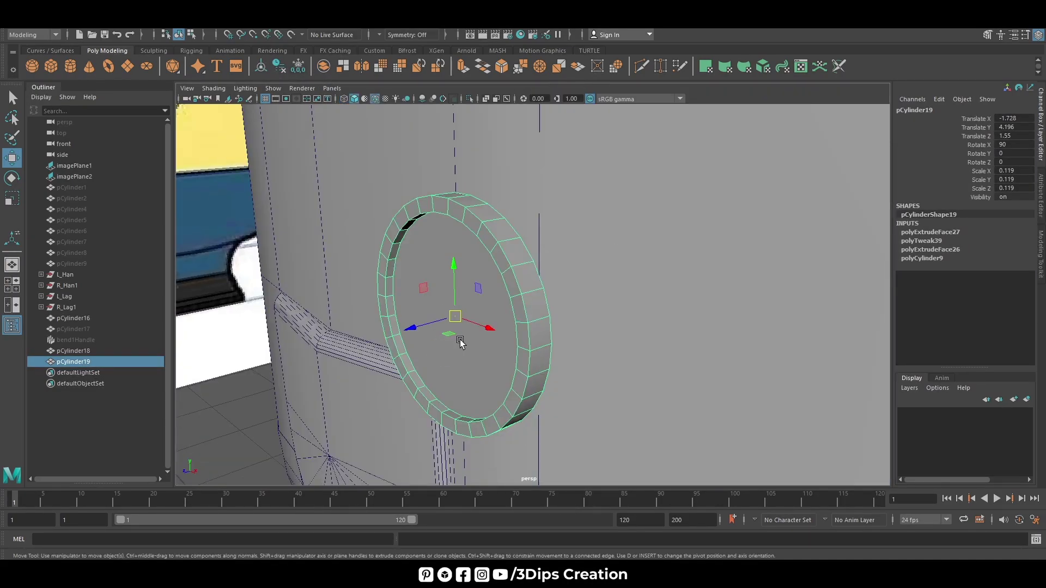
{"action": "scroll", "coordinate": [547, 232], "scroll_direction": "up", "scroll_amount": 3}
Step: Bevel the ring's front rim face loop at fraction 0.7 with 6 segments, then deselect
{"action": "right_click_drag", "start_coordinate": [546, 231], "coordinate": [537, 273]}
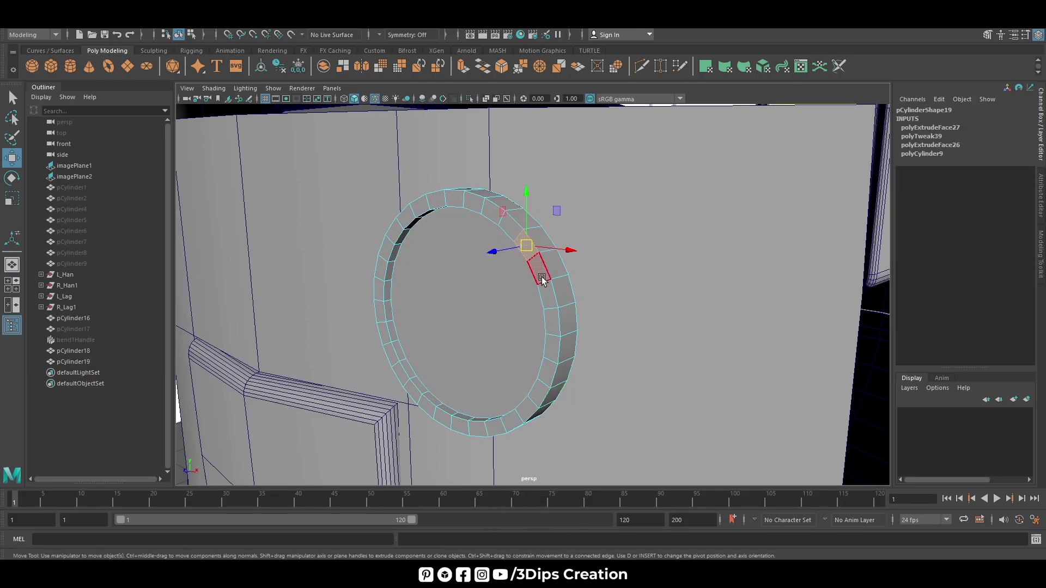
{"action": "double_click", "coordinate": [540, 246]}
{"action": "left_click", "coordinate": [482, 66]}
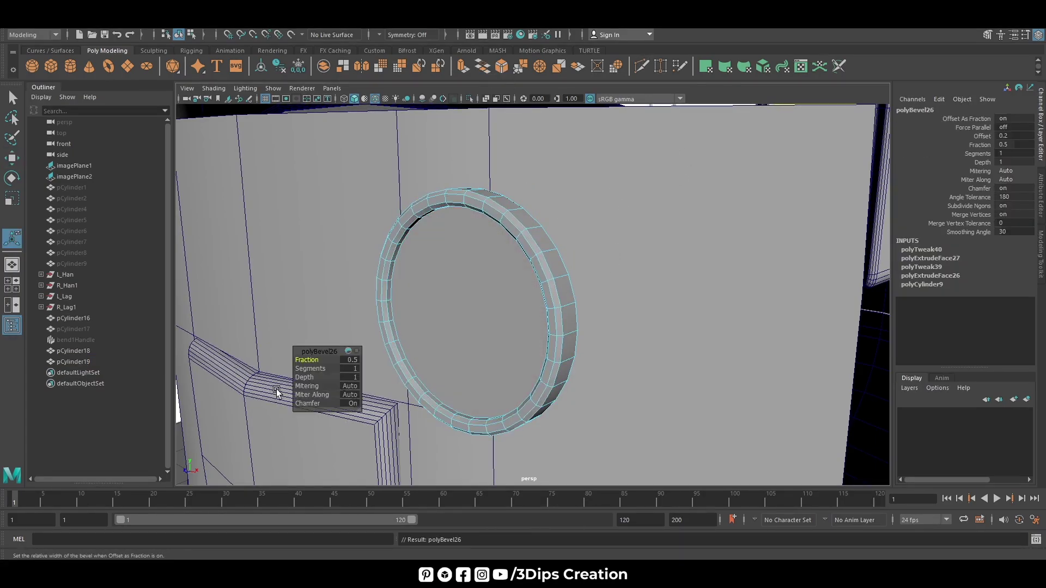
{"action": "mouse_move", "coordinate": [310, 368]}
{"action": "left_mouse_down"}
{"action": "mouse_move", "coordinate": [327, 368]}
{"action": "mouse_move", "coordinate": [309, 360]}
{"action": "mouse_move", "coordinate": [326, 369]}
{"action": "left_mouse_up"}
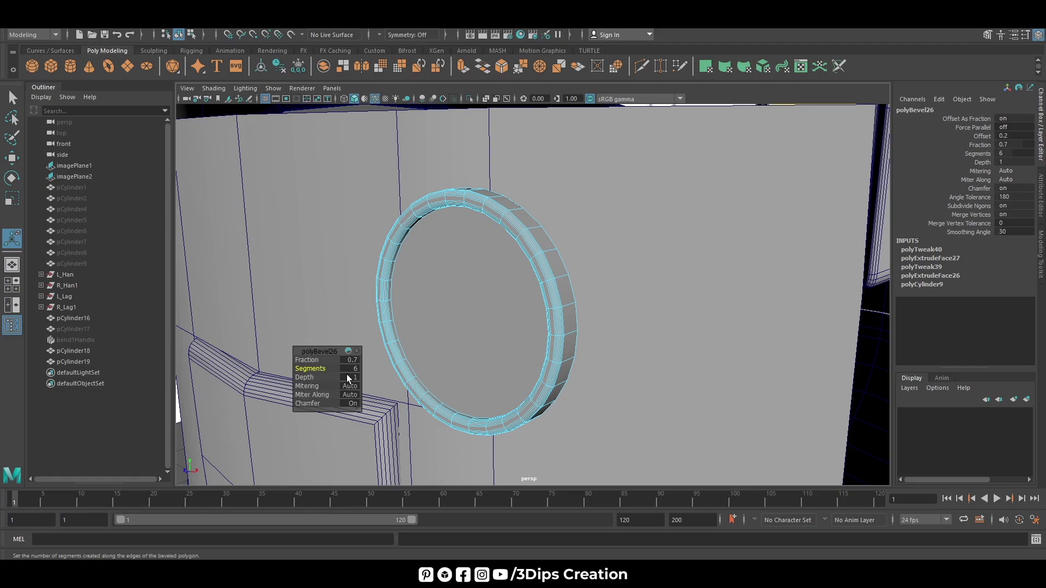
{"action": "key", "text": "F8"}
{"action": "key", "text": "w"}
{"action": "mouse_move", "coordinate": [588, 240]}
{"action": "left_mouse_down", "text": "alt"}
{"action": "mouse_move", "coordinate": [590, 299]}
{"action": "mouse_move", "coordinate": [629, 279]}
{"action": "left_mouse_up", "text": "alt"}
{"action": "mouse_move", "coordinate": [620, 211]}
{"action": "left_mouse_down", "text": "alt"}
{"action": "mouse_move", "coordinate": [508, 312]}
{"action": "mouse_move", "coordinate": [750, 364]}
{"action": "left_mouse_up", "text": "alt"}
{"action": "left_click", "coordinate": [747, 368]}
Step: Create a new polygon cylinder and rotate it 90 degrees in X
{"action": "left_click", "coordinate": [657, 299]}
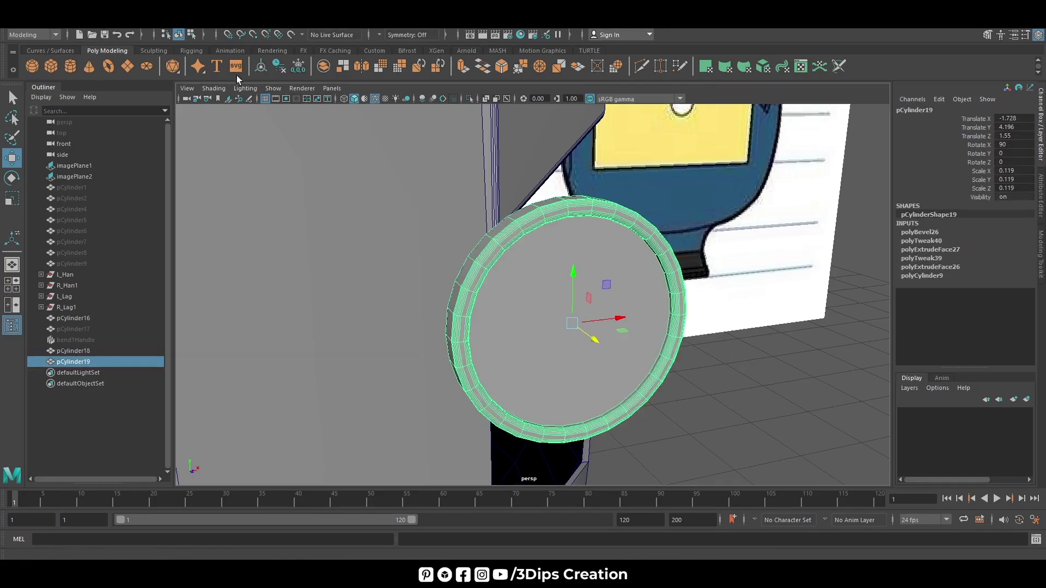
{"action": "left_click", "coordinate": [70, 66]}
{"action": "scroll", "coordinate": [615, 360], "scroll_direction": "down", "scroll_amount": 5}
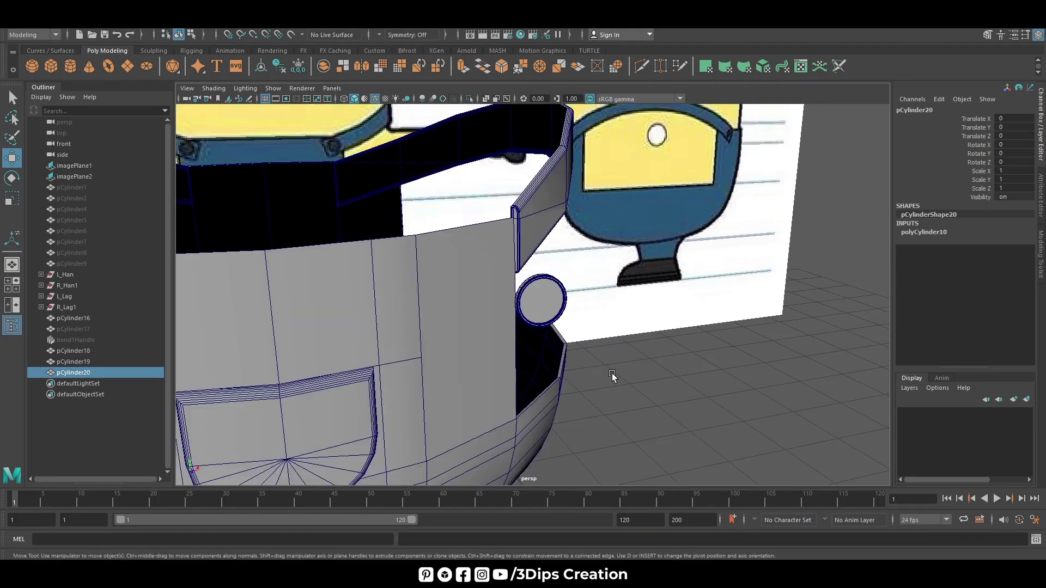
{"action": "scroll", "coordinate": [610, 382], "scroll_direction": "down", "scroll_amount": 4}
{"action": "scroll", "coordinate": [606, 422], "scroll_direction": "down", "scroll_amount": 3}
{"action": "key", "text": "e"}
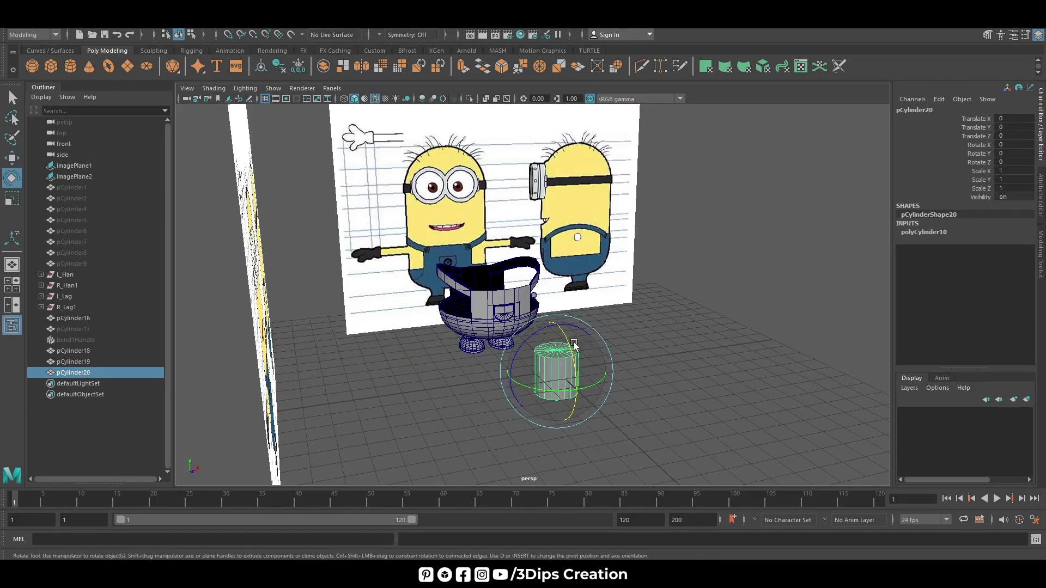
{"action": "left_click_drag", "start_coordinate": [577, 347], "coordinate": [580, 373]}
{"action": "type", "text": "9"}
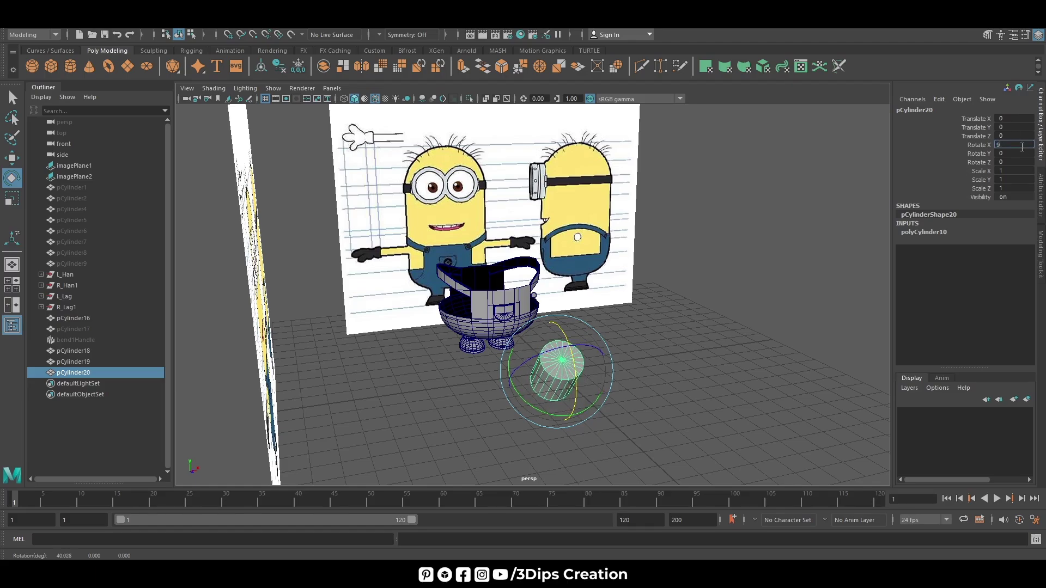
{"action": "type", "text": "0"}
{"action": "key", "text": "Return"}
Step: In front view, shrink the cylinder to a small disc and raise it to the ring's height
{"action": "key", "text": "space"}
{"action": "key", "text": "space"}
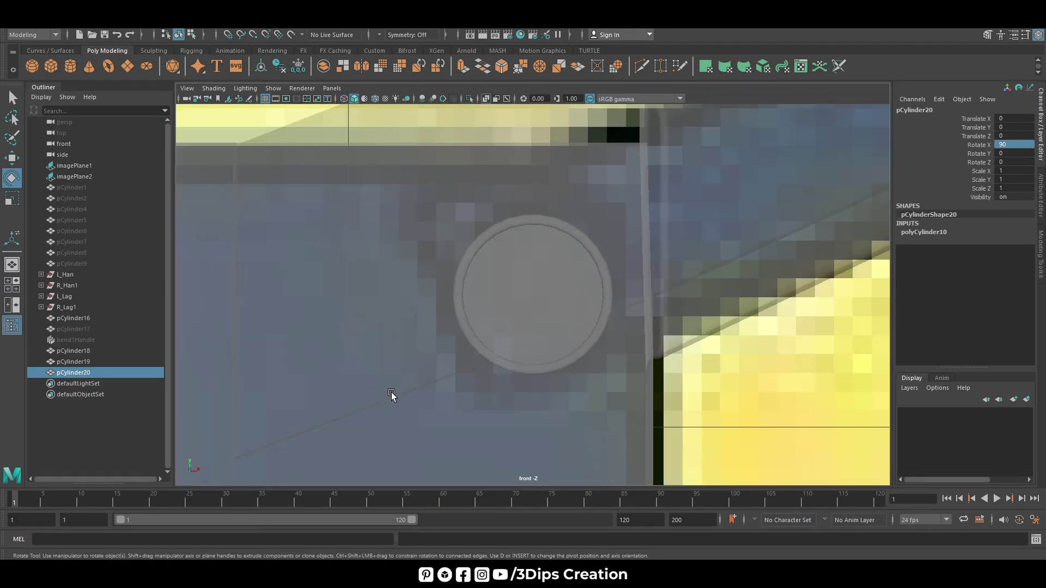
{"action": "key", "text": "a"}
{"action": "key", "text": "w"}
{"action": "key", "text": "e"}
{"action": "key", "text": "r"}
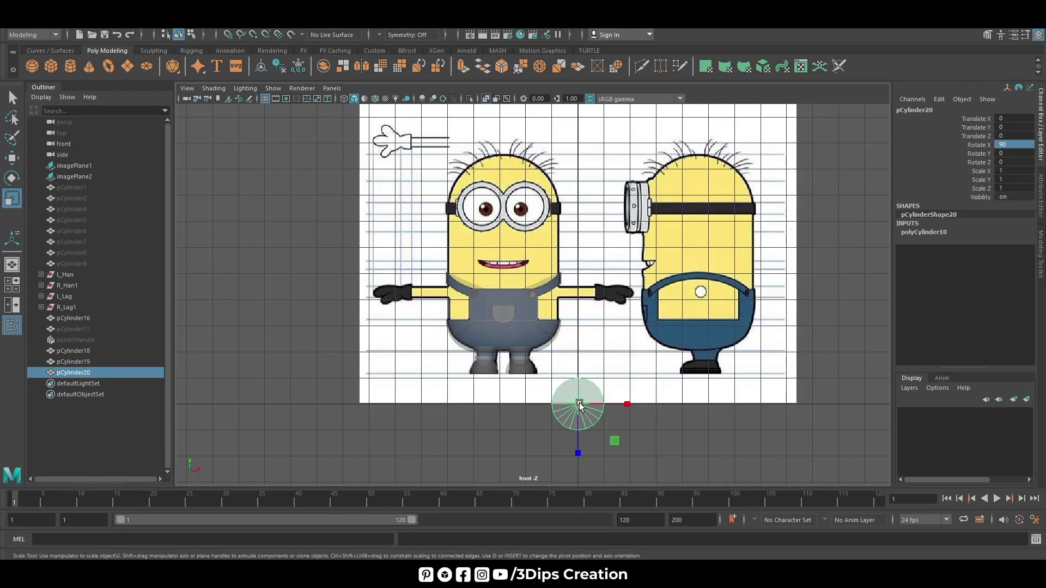
{"action": "mouse_move", "coordinate": [579, 409]}
{"action": "left_mouse_down"}
{"action": "mouse_move", "coordinate": [541, 430]}
{"action": "mouse_move", "coordinate": [579, 413]}
{"action": "left_mouse_up"}
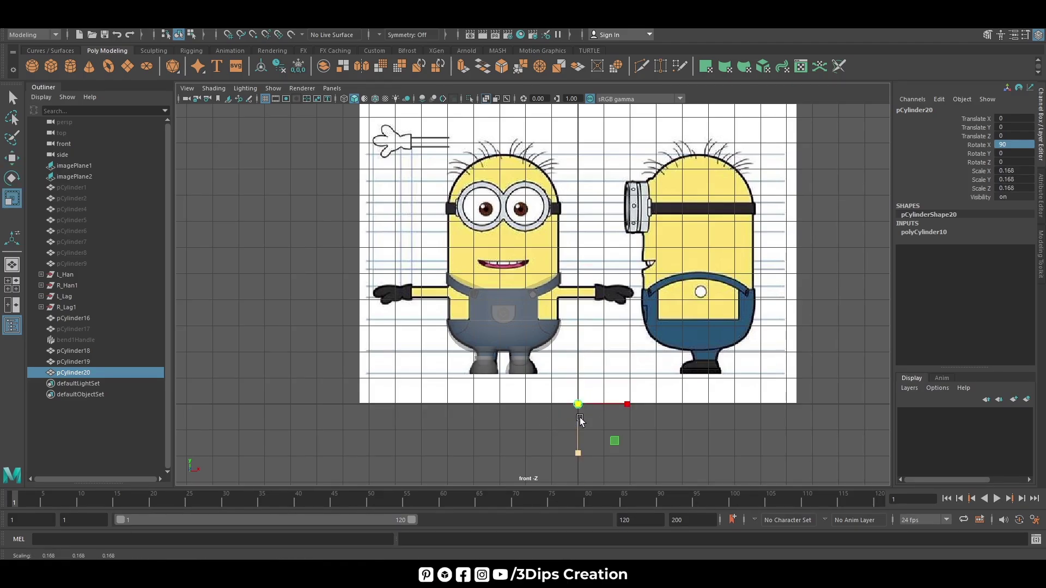
{"action": "key", "text": "w"}
{"action": "left_click_drag", "start_coordinate": [576, 375], "coordinate": [582, 236]}
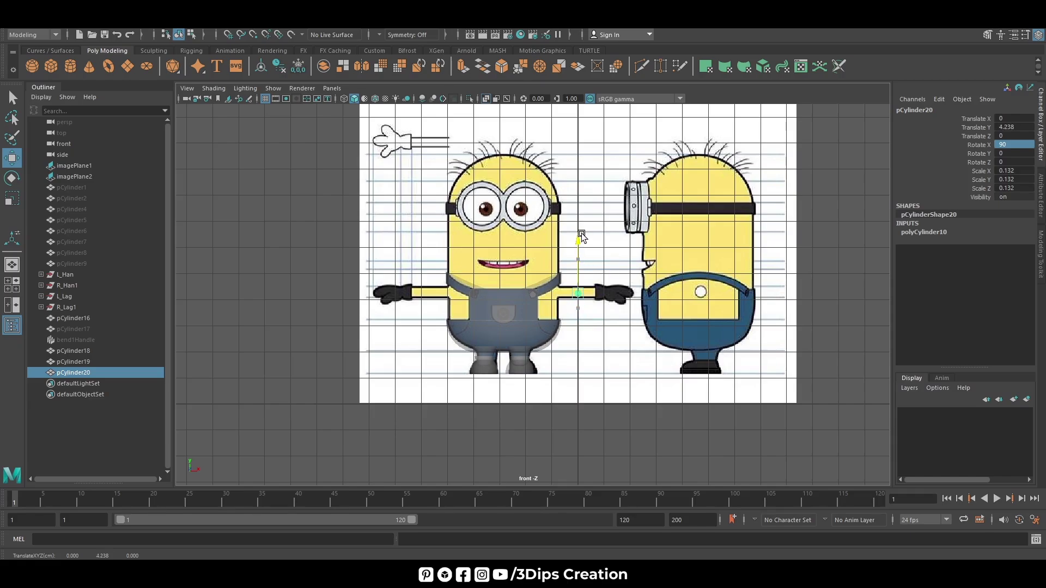
Step: In top view, move the hole cylinder forward and left into the button ring
{"action": "key", "text": "space"}
{"action": "key", "text": "space"}
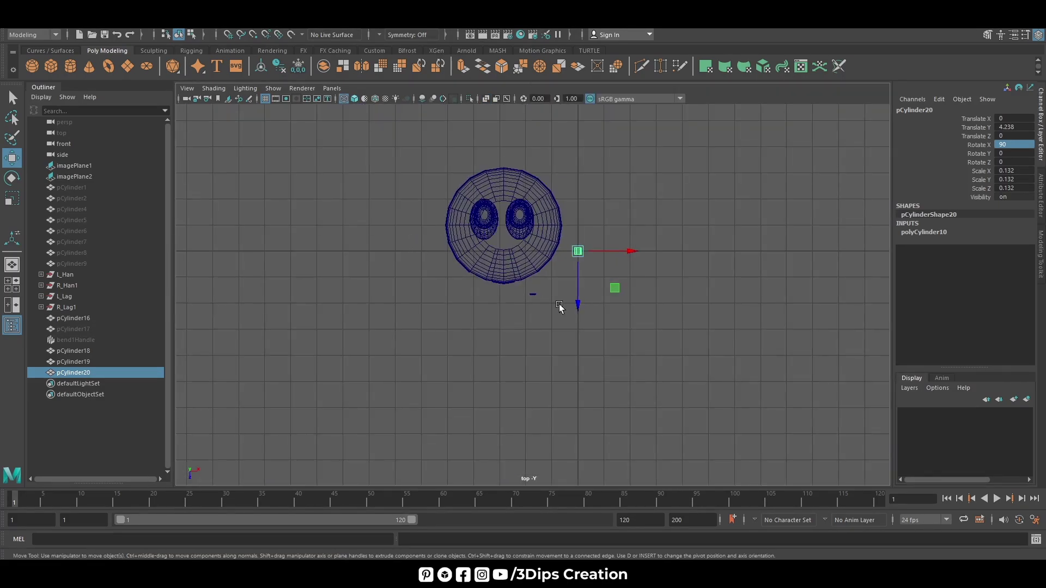
{"action": "left_click_drag", "start_coordinate": [579, 301], "coordinate": [578, 348]}
{"action": "left_click_drag", "start_coordinate": [630, 305], "coordinate": [415, 359]}
{"action": "key", "text": "r"}
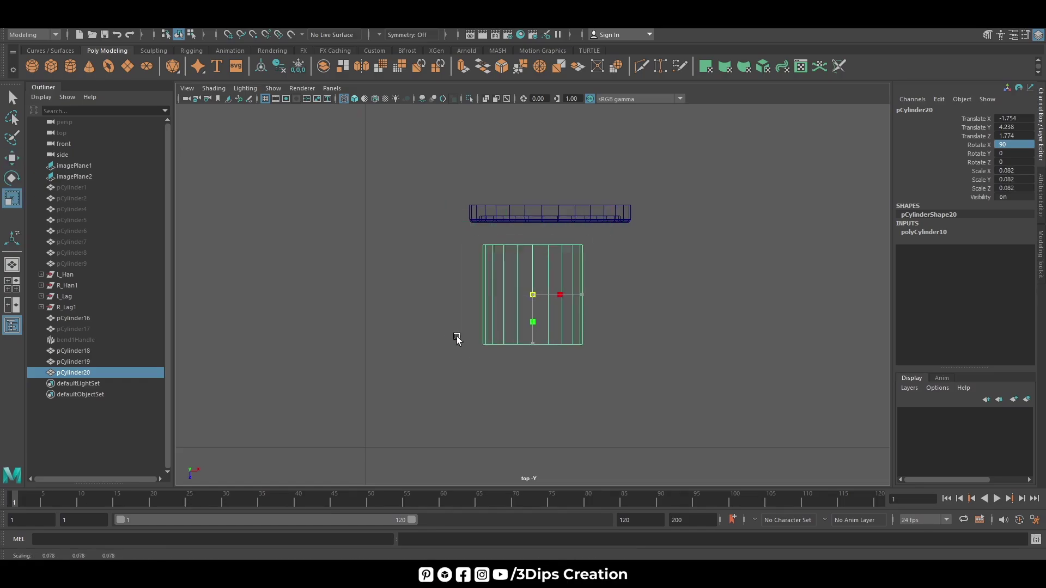
{"action": "key", "text": "w"}
{"action": "mouse_move", "coordinate": [544, 356]}
{"action": "left_mouse_down"}
{"action": "mouse_move", "coordinate": [553, 249]}
{"action": "mouse_move", "coordinate": [558, 275]}
{"action": "left_mouse_up"}
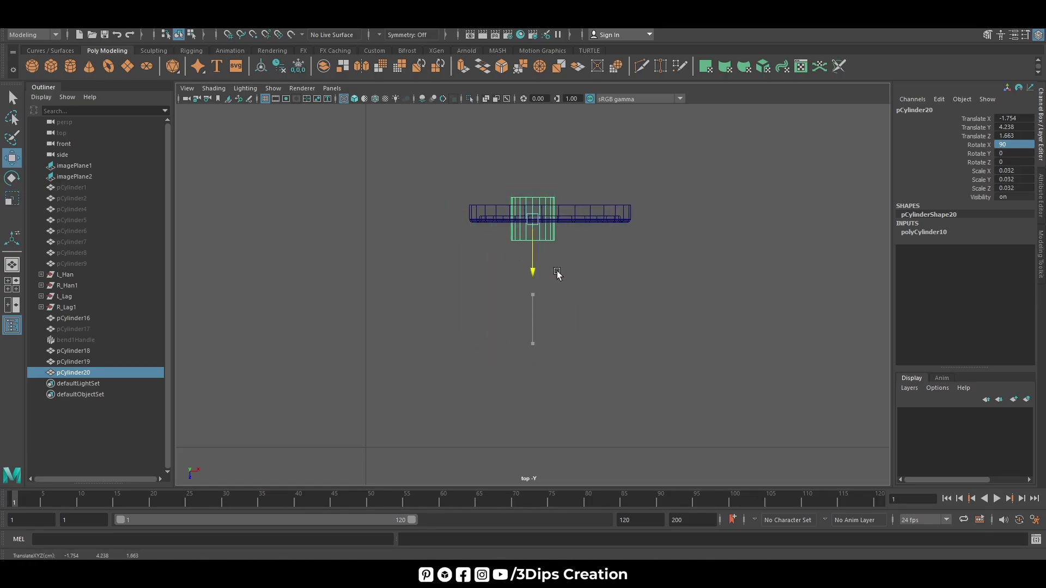
Step: In front view, fine-tune the hole's height within the ring, scaled to 0.018
{"action": "key", "text": "space"}
{"action": "key", "text": "space"}
{"action": "scroll", "coordinate": [500, 277], "scroll_direction": "up", "scroll_amount": 10}
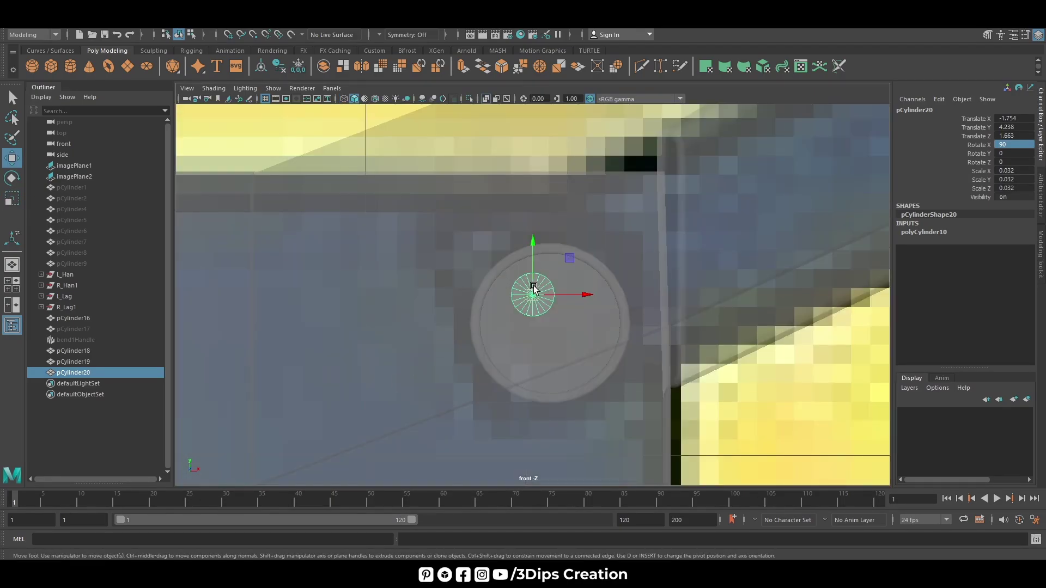
{"action": "scroll", "coordinate": [534, 289], "scroll_direction": "up", "scroll_amount": 1}
{"action": "key", "text": "r"}
{"action": "key", "text": "w"}
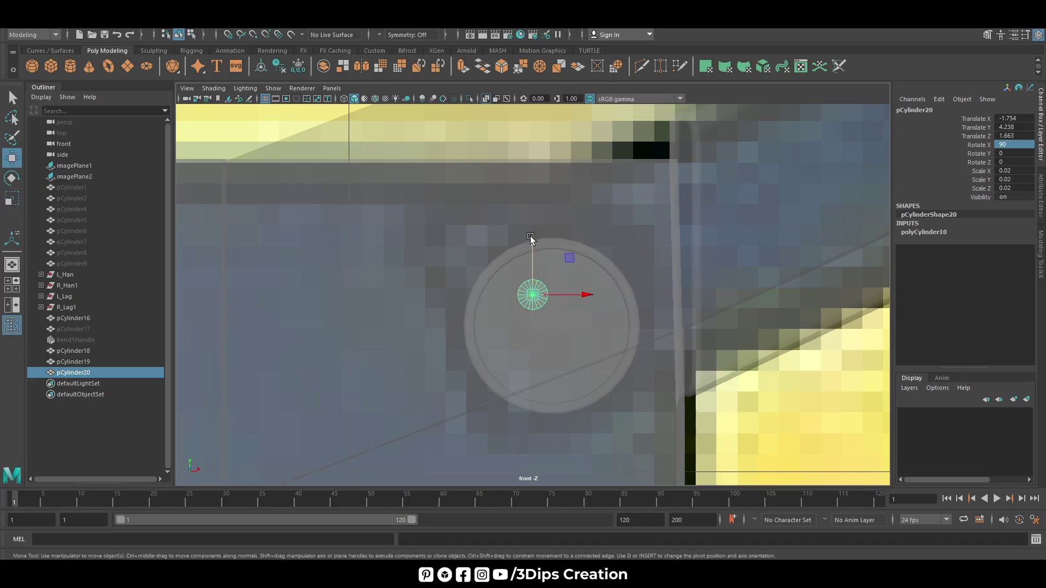
{"action": "mouse_move", "coordinate": [533, 295]}
{"action": "left_mouse_down"}
{"action": "mouse_move", "coordinate": [536, 314]}
{"action": "mouse_move", "coordinate": [586, 322]}
{"action": "left_mouse_up"}
{"action": "scroll", "coordinate": [585, 320], "scroll_direction": "up", "scroll_amount": 2}
{"action": "key", "text": "r"}
{"action": "key", "text": "w"}
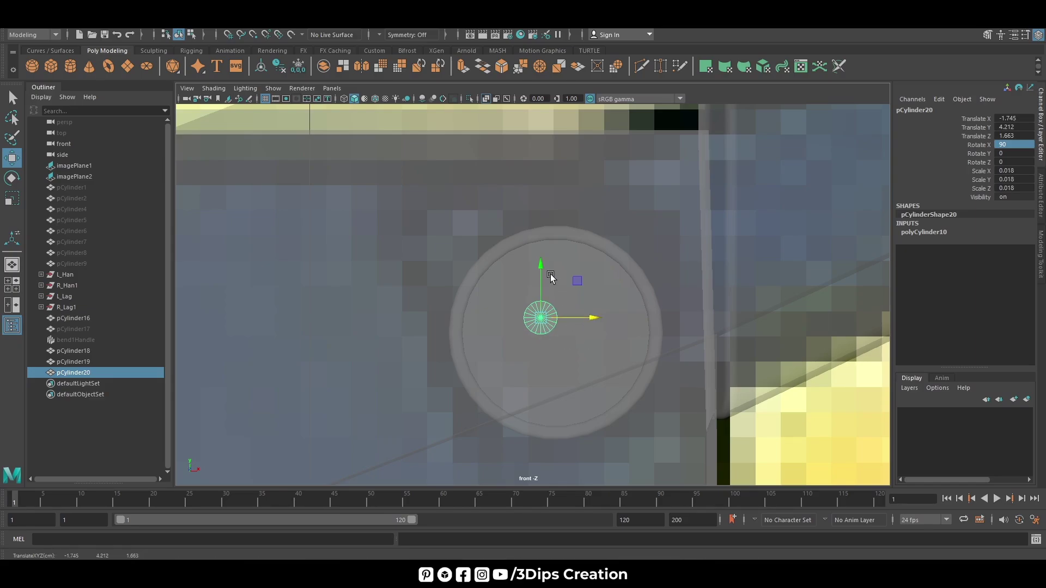
{"action": "left_click_drag", "start_coordinate": [551, 278], "coordinate": [544, 260]}
Step: Duplicate the hole to its right and center both holes in the ring in front view
{"action": "key", "text": "ctrl+d"}
{"action": "left_click_drag", "start_coordinate": [598, 315], "coordinate": [639, 313]}
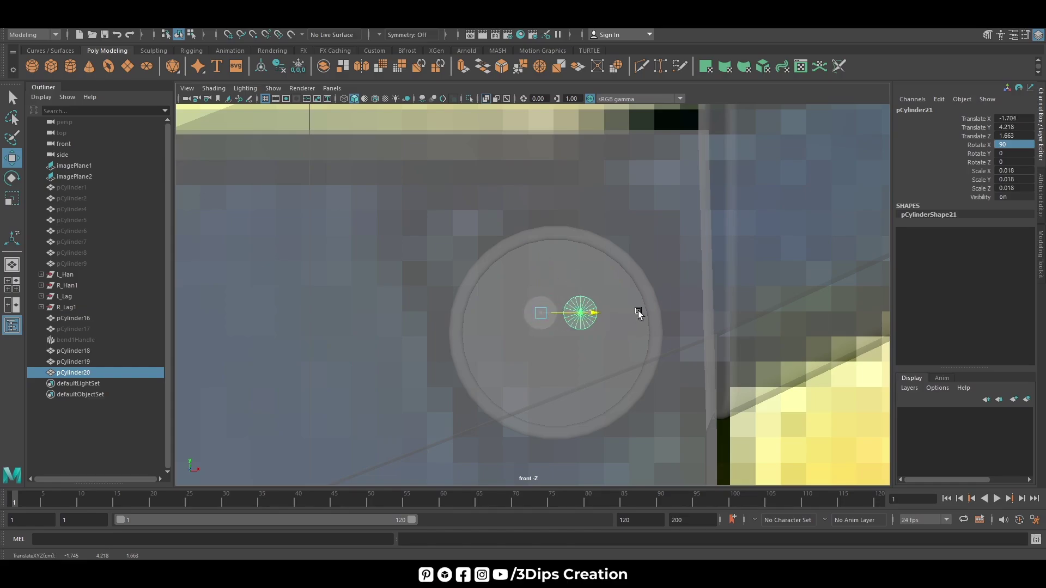
{"action": "left_click", "coordinate": [537, 313], "text": "shift"}
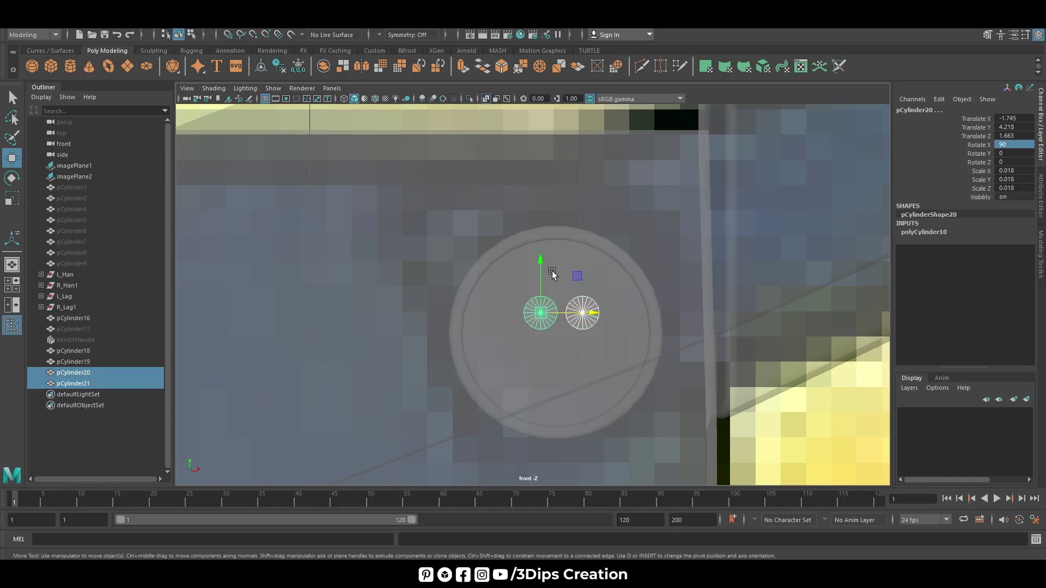
{"action": "left_click_drag", "start_coordinate": [545, 265], "coordinate": [546, 283]}
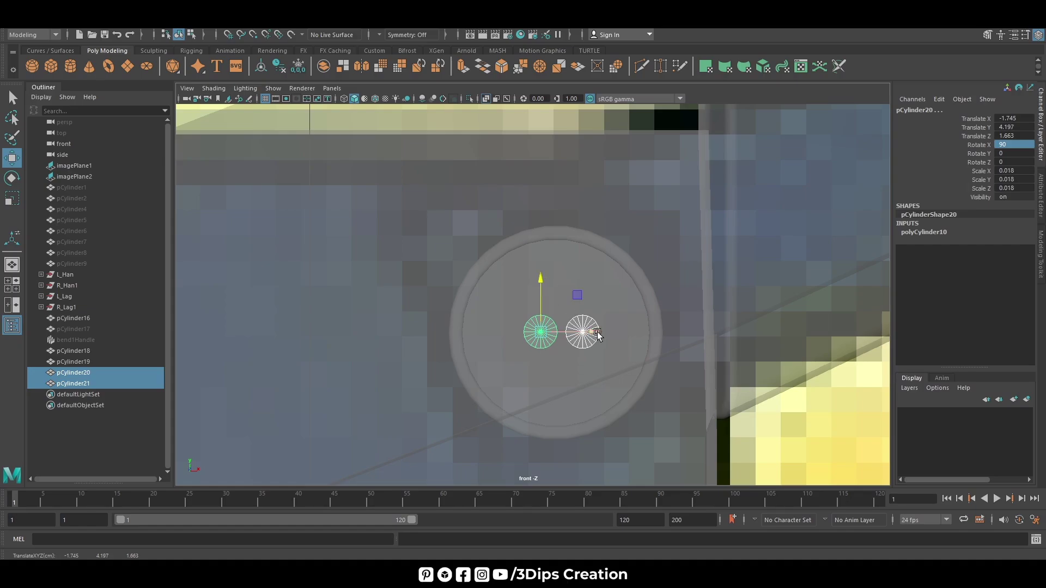
{"action": "left_click_drag", "start_coordinate": [594, 333], "coordinate": [586, 334]}
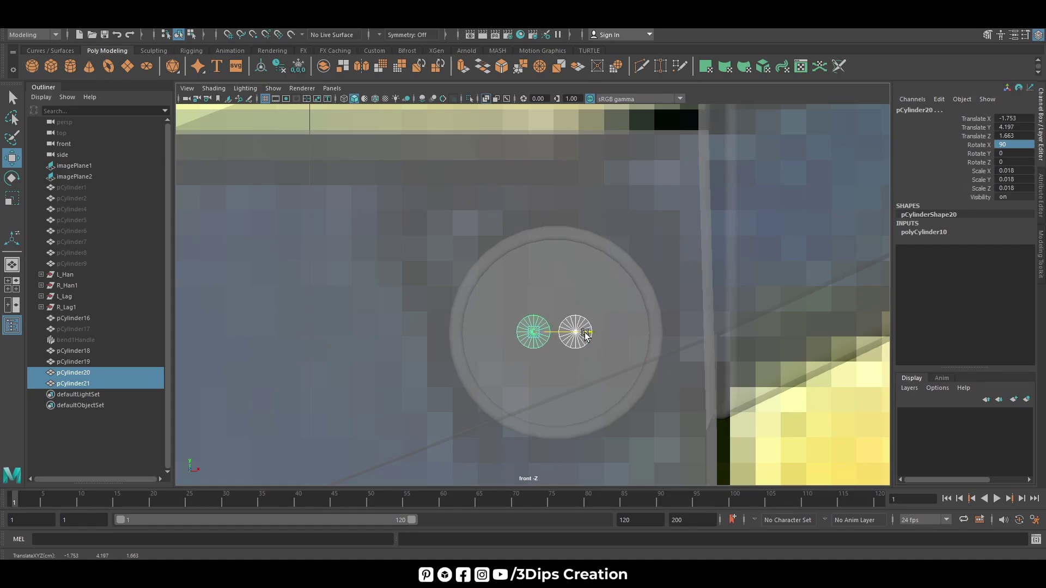
{"action": "left_click_drag", "start_coordinate": [534, 278], "coordinate": [535, 279]}
{"action": "left_click_drag", "start_coordinate": [587, 336], "coordinate": [587, 336]}
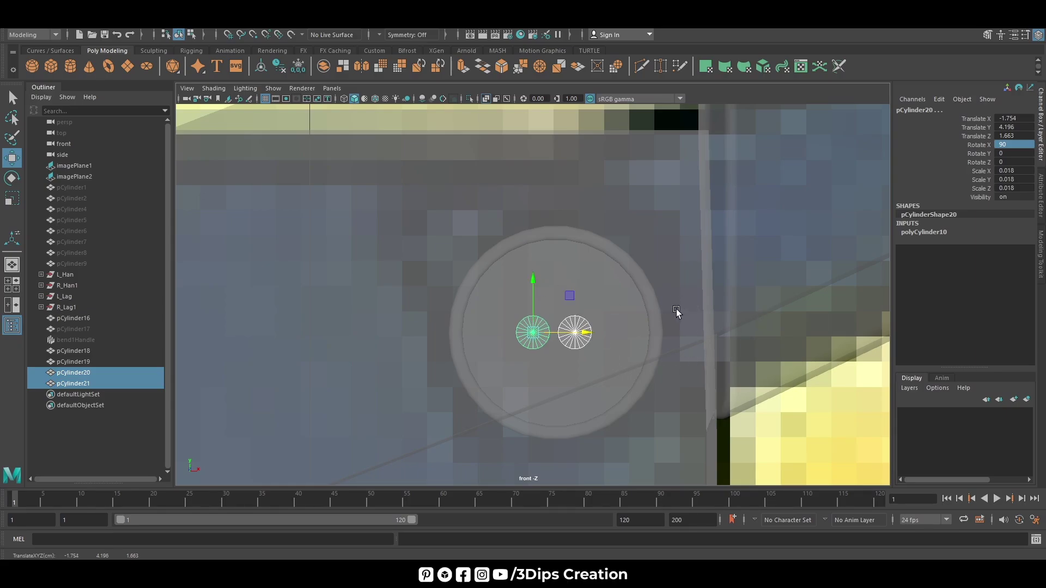
Step: In top view, set both holes' depth to pass through the ring, then select pCylinder19
{"action": "key", "text": "space"}
{"action": "key", "text": "space"}
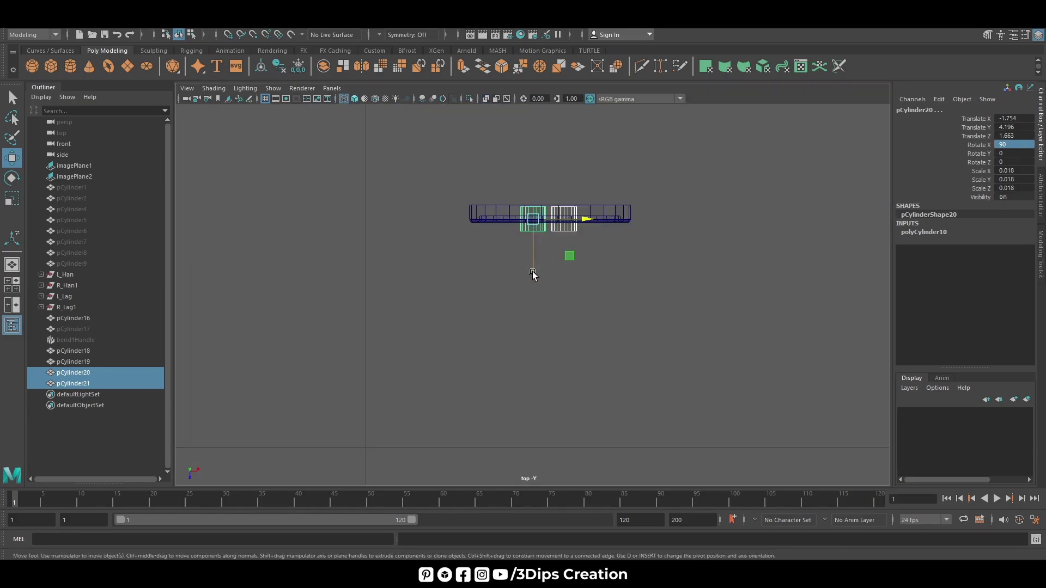
{"action": "left_click_drag", "start_coordinate": [584, 220], "coordinate": [586, 221]}
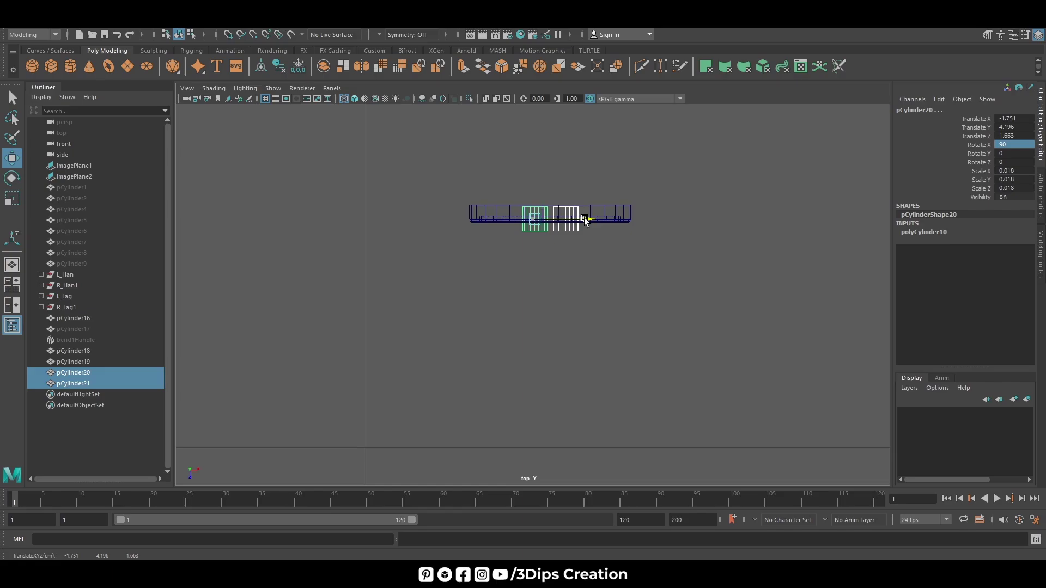
{"action": "left_click_drag", "start_coordinate": [536, 276], "coordinate": [541, 270]}
{"action": "left_click", "coordinate": [618, 219]}
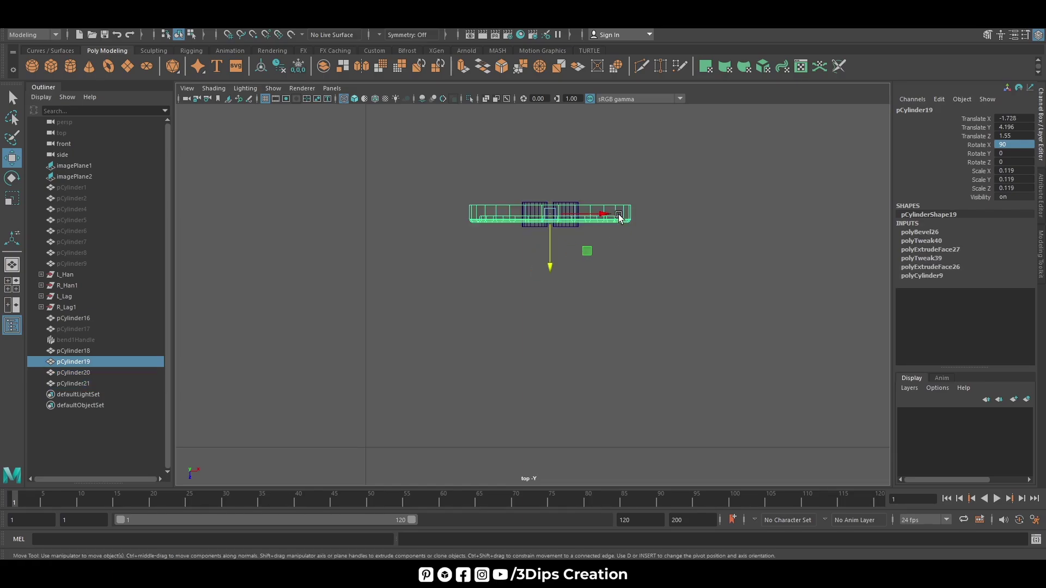
{"action": "key", "text": "space"}
{"action": "key", "text": "space"}
Step: Boolean-subtract the first small cylinder from the button to cut one hole
{"action": "left_click", "coordinate": [524, 333], "text": "shift"}
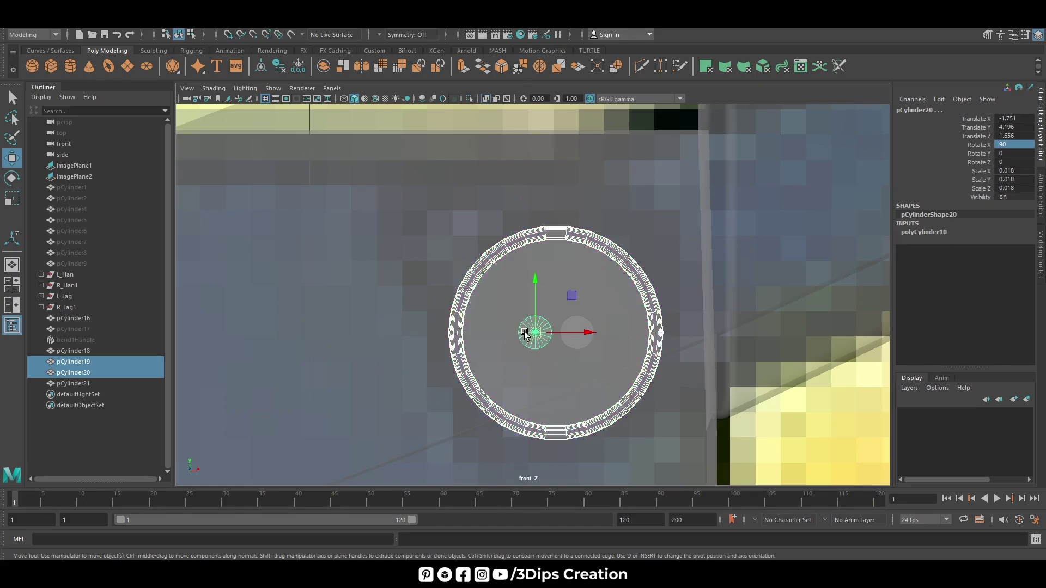
{"action": "left_click", "coordinate": [1042, 228]}
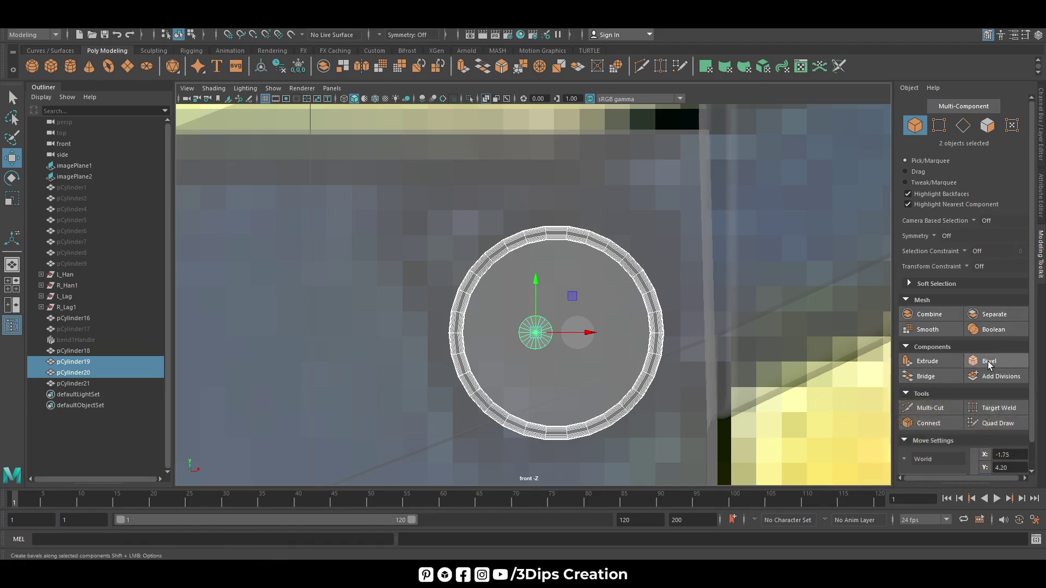
{"action": "left_click", "coordinate": [1003, 329]}
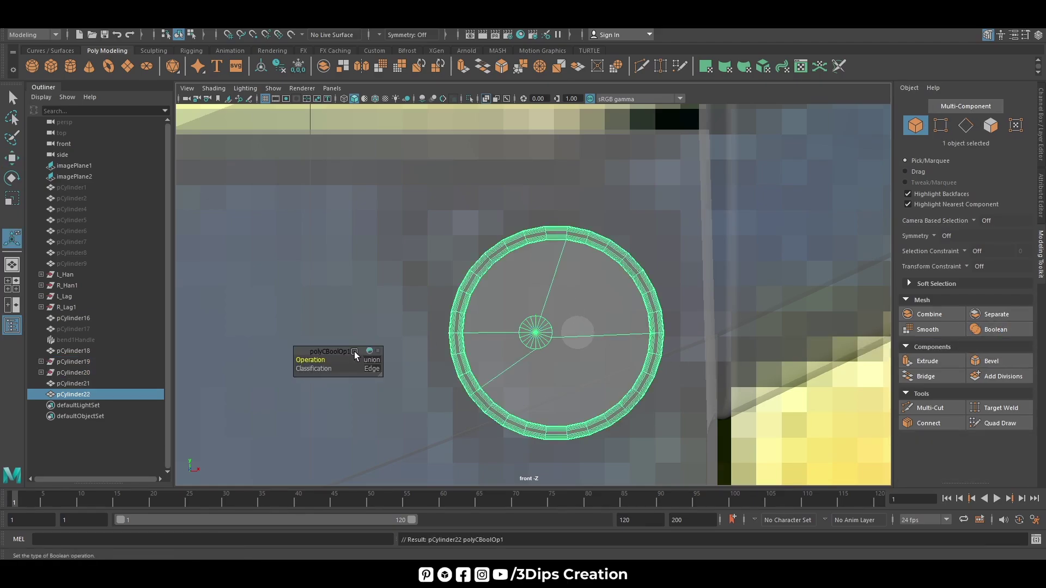
{"action": "key", "text": "space"}
{"action": "key", "text": "space"}
{"action": "key", "text": "f"}
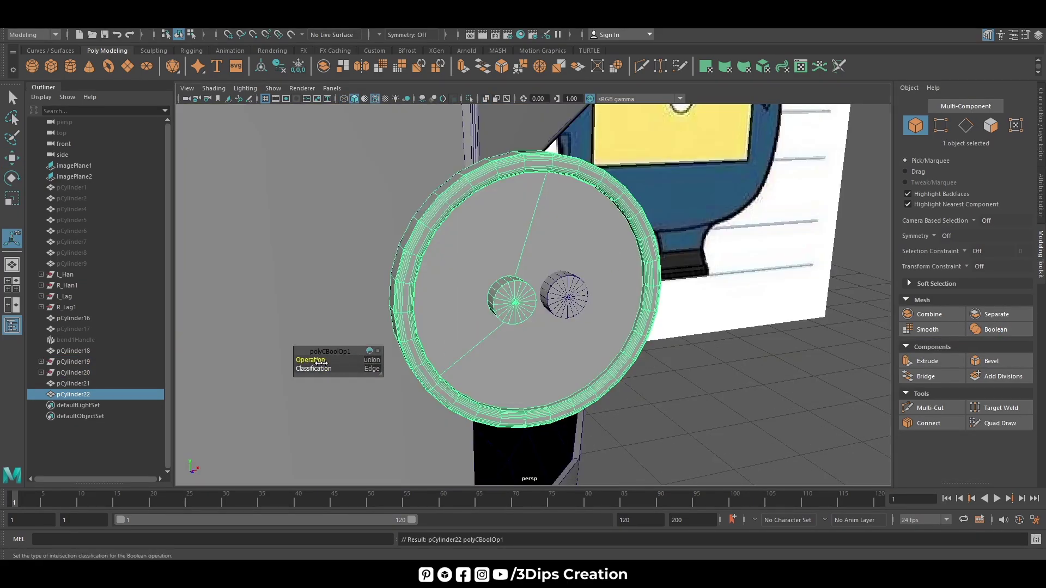
{"action": "mouse_move", "coordinate": [322, 362]}
{"action": "left_mouse_down"}
{"action": "mouse_move", "coordinate": [572, 289]}
{"action": "mouse_move", "coordinate": [587, 332]}
{"action": "left_mouse_up"}
{"action": "key", "text": "w"}
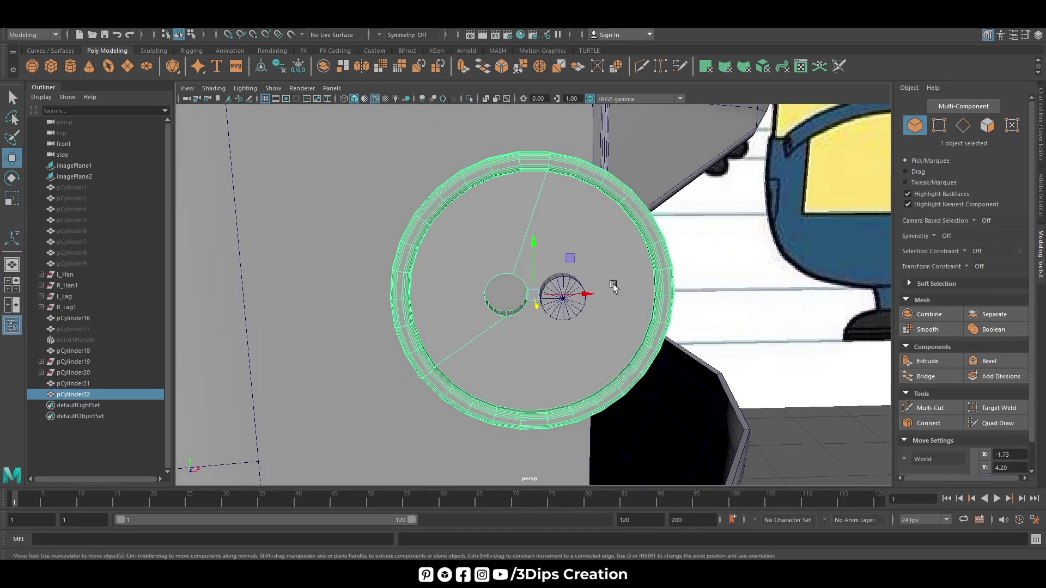
Step: Boolean-subtract the second small cylinder to cut the second hole, then orbit to inspect
{"action": "left_click", "coordinate": [583, 297]}
{"action": "left_click", "coordinate": [565, 296], "text": "shift"}
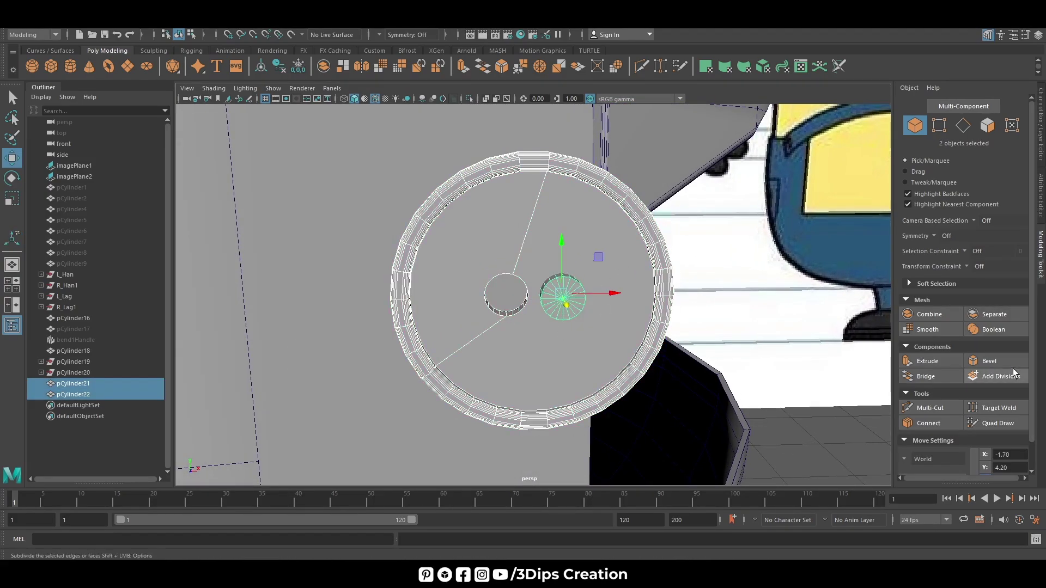
{"action": "left_click", "coordinate": [1002, 329]}
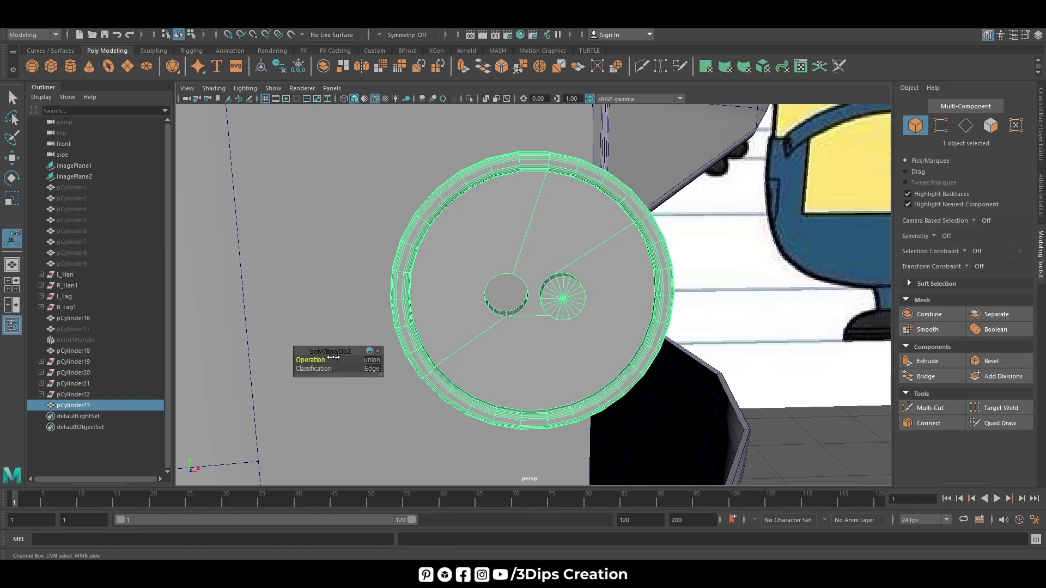
{"action": "left_click_drag", "start_coordinate": [332, 360], "coordinate": [439, 313]}
{"action": "key", "text": "w"}
{"action": "left_click_drag", "start_coordinate": [599, 305], "coordinate": [609, 275], "text": "alt"}
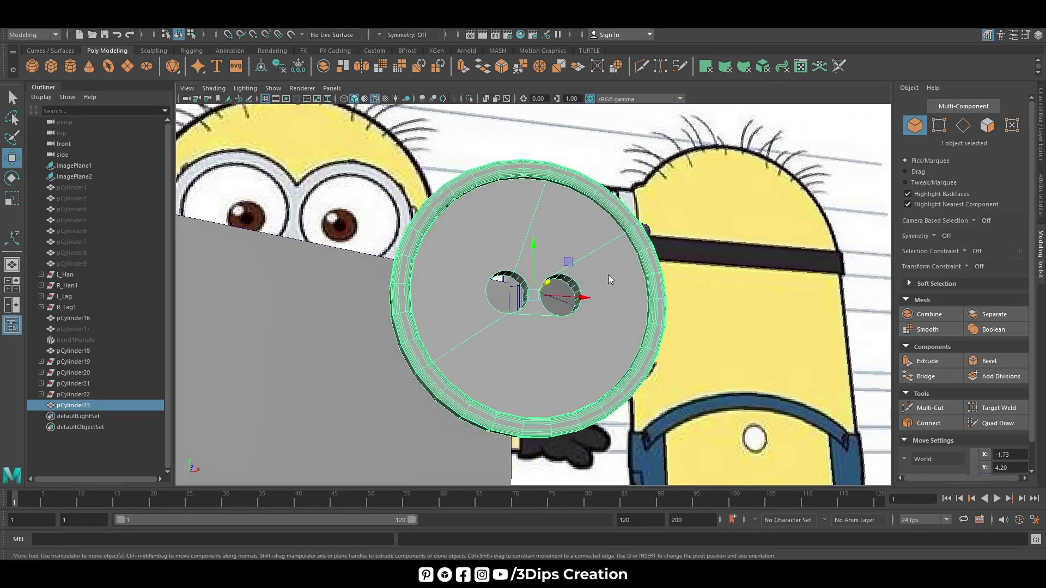
{"action": "left_click", "coordinate": [687, 330]}
{"action": "mouse_move", "coordinate": [607, 327]}
{"action": "left_mouse_down", "text": "alt"}
{"action": "mouse_move", "coordinate": [516, 390]}
{"action": "mouse_move", "coordinate": [563, 367]}
{"action": "left_mouse_up", "text": "alt"}
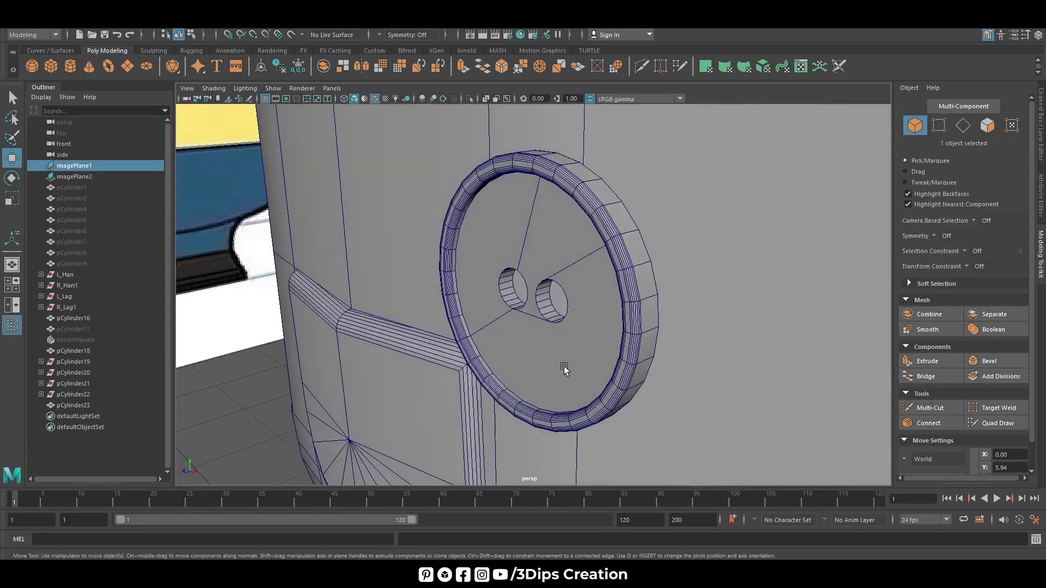
Step: Push the two-hole button toward the overalls front and rotate it about 25° in Y
{"action": "left_click", "coordinate": [563, 366]}
{"action": "key", "text": "space"}
{"action": "key", "text": "space"}
{"action": "left_click_drag", "start_coordinate": [382, 256], "coordinate": [353, 240], "text": "alt"}
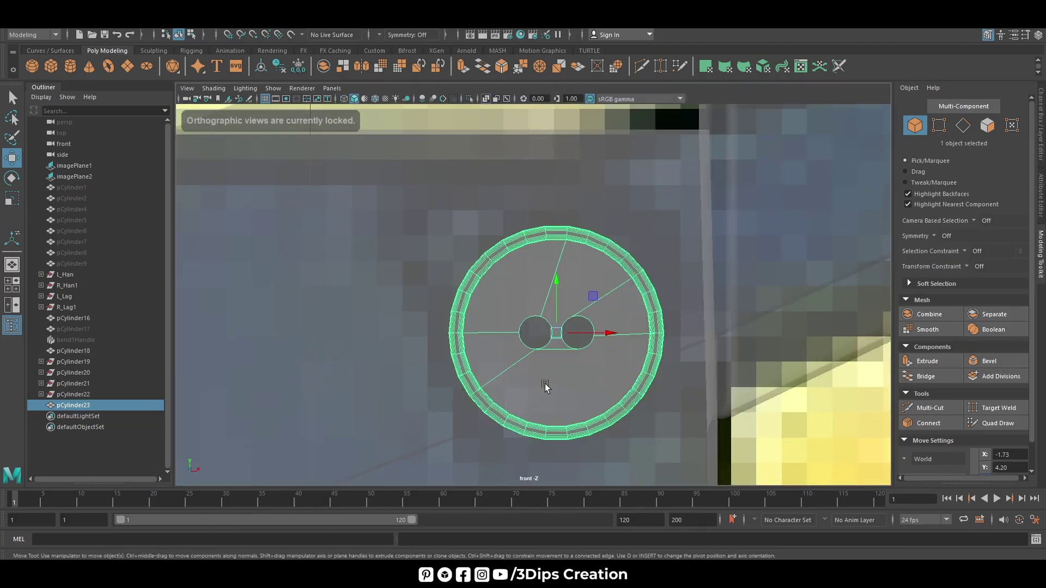
{"action": "key", "text": "space"}
{"action": "key", "text": "space"}
{"action": "scroll", "coordinate": [507, 257], "scroll_direction": "down", "scroll_amount": 5}
{"action": "left_click_drag", "start_coordinate": [536, 341], "coordinate": [535, 292]}
{"action": "scroll", "coordinate": [535, 326], "scroll_direction": "up", "scroll_amount": 10}
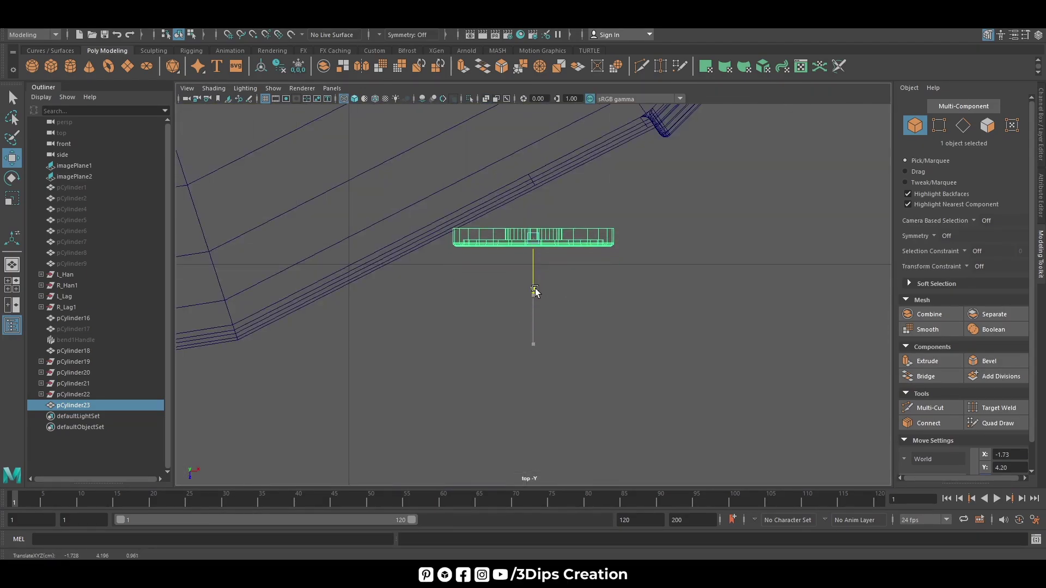
{"action": "key", "text": "e"}
{"action": "left_click_drag", "start_coordinate": [558, 238], "coordinate": [542, 266]}
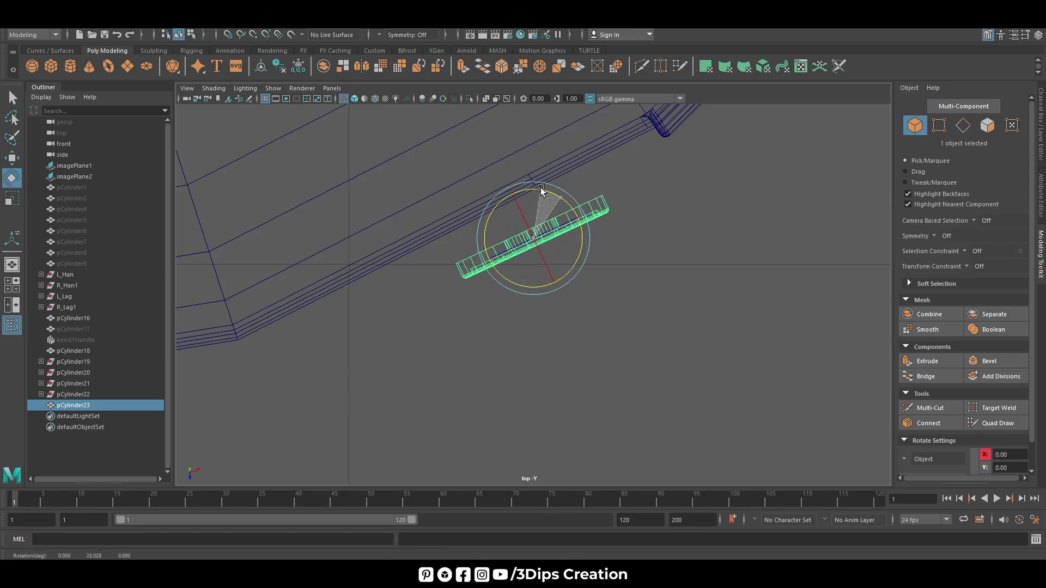
Step: Scale the button up slightly and shift it left against the bib
{"action": "key", "text": "w"}
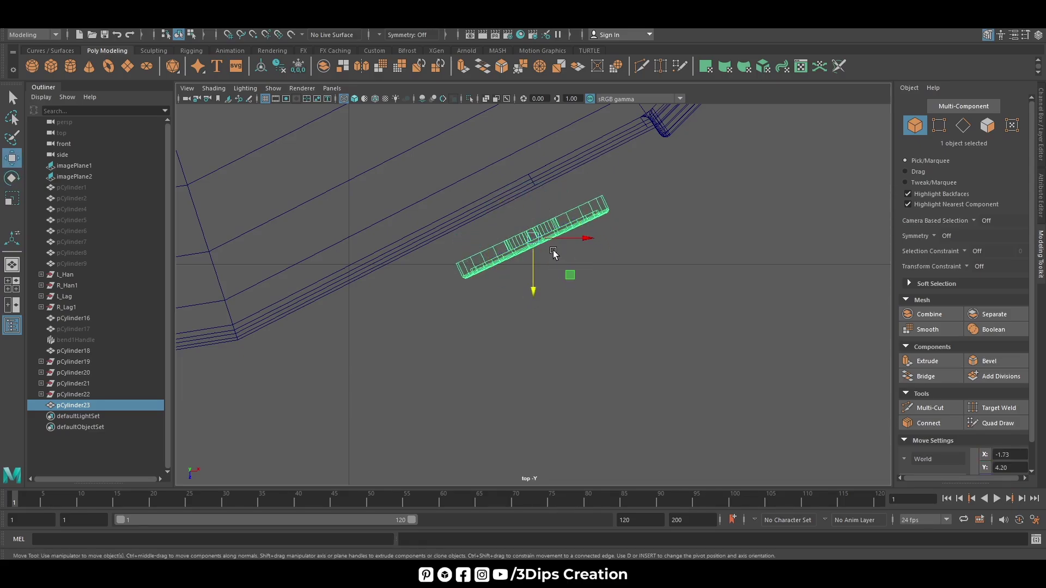
{"action": "key", "text": "r"}
{"action": "left_click_drag", "start_coordinate": [553, 285], "coordinate": [533, 260]}
{"action": "key", "text": "e"}
{"action": "key", "text": "w"}
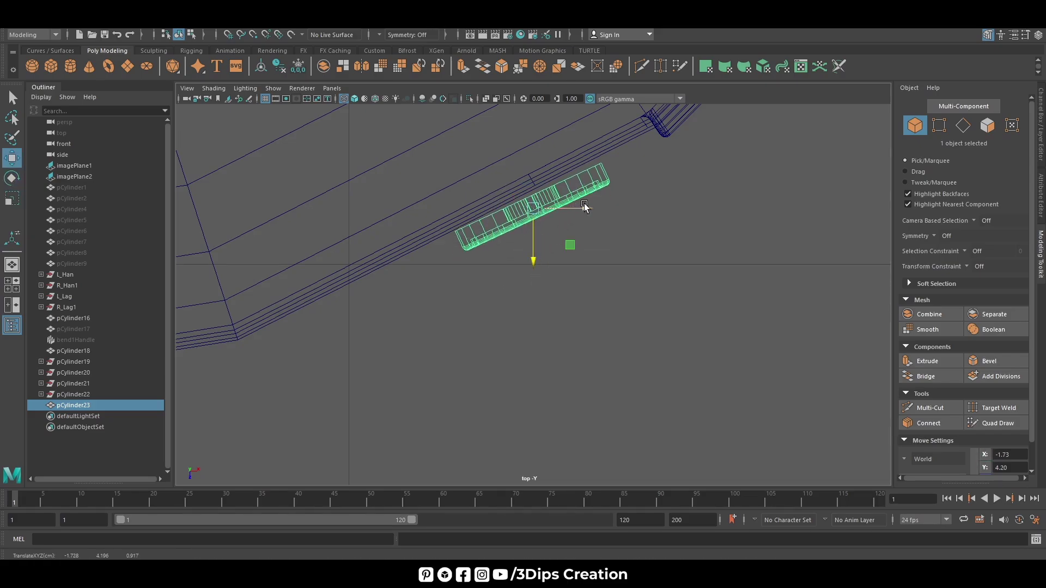
{"action": "left_click_drag", "start_coordinate": [585, 206], "coordinate": [569, 202]}
{"action": "key", "text": "e"}
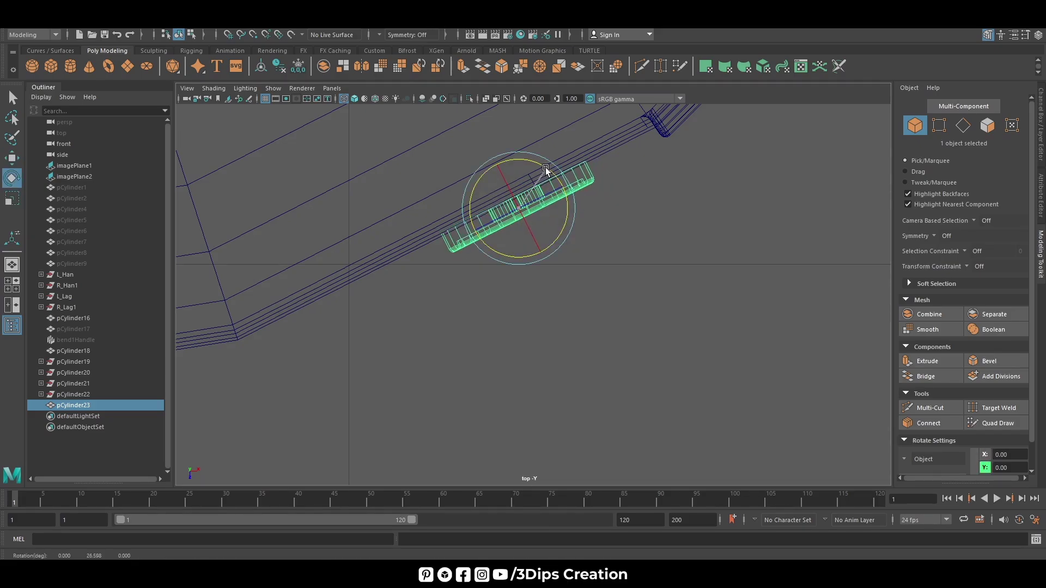
{"action": "key", "text": "w"}
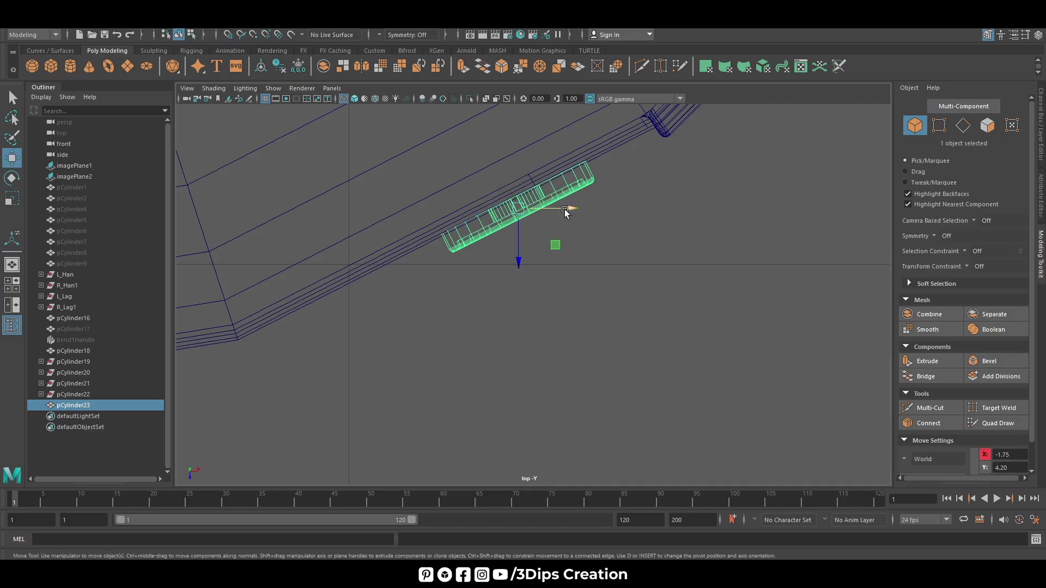
Step: Check the button placement in the perspective and four-view layouts, keeping it selected
{"action": "key", "text": "space"}
{"action": "key", "text": "space"}
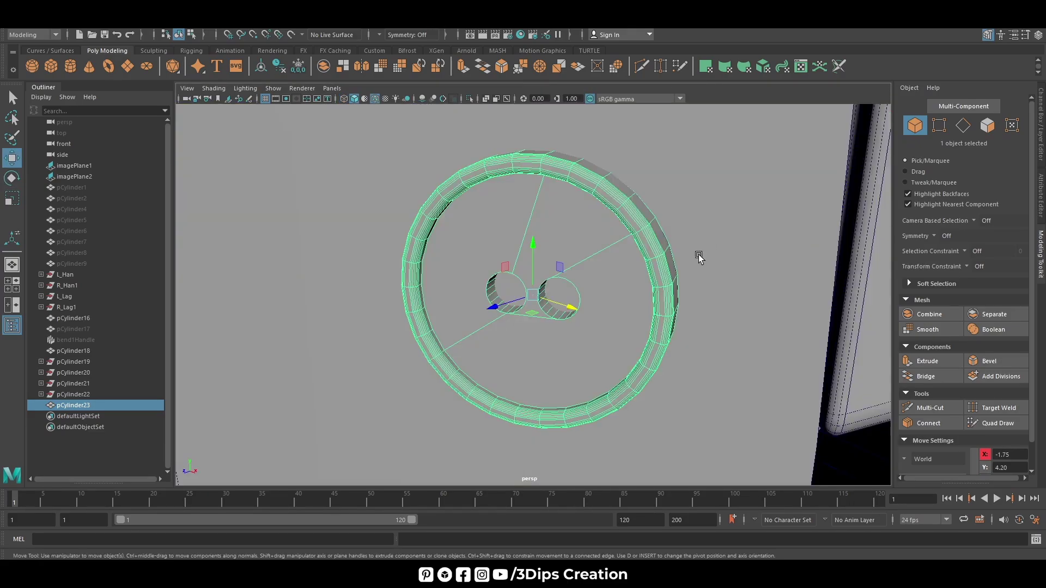
{"action": "scroll", "coordinate": [699, 257], "scroll_direction": "down", "scroll_amount": 3}
{"action": "left_click", "coordinate": [649, 296]}
{"action": "mouse_move", "coordinate": [649, 297]}
{"action": "left_mouse_down", "text": "alt"}
{"action": "mouse_move", "coordinate": [695, 282]}
{"action": "mouse_move", "coordinate": [602, 393]}
{"action": "left_mouse_up", "text": "alt"}
{"action": "scroll", "coordinate": [695, 282], "scroll_direction": "down", "scroll_amount": 3}
{"action": "left_click", "coordinate": [532, 297]}
{"action": "key", "text": "space"}
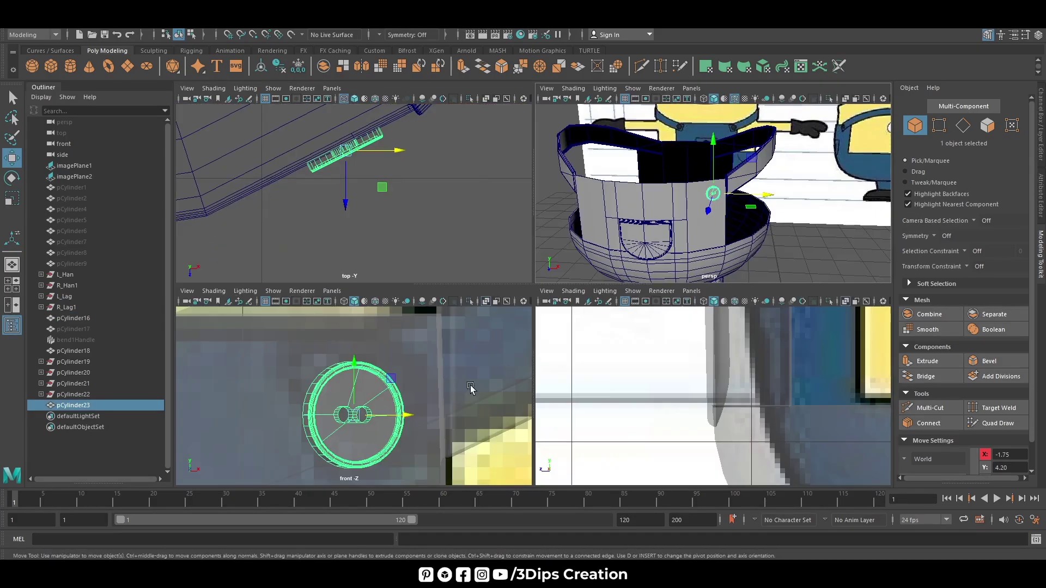
{"action": "key", "text": "space"}
{"action": "scroll", "coordinate": [482, 351], "scroll_direction": "down", "scroll_amount": 5}
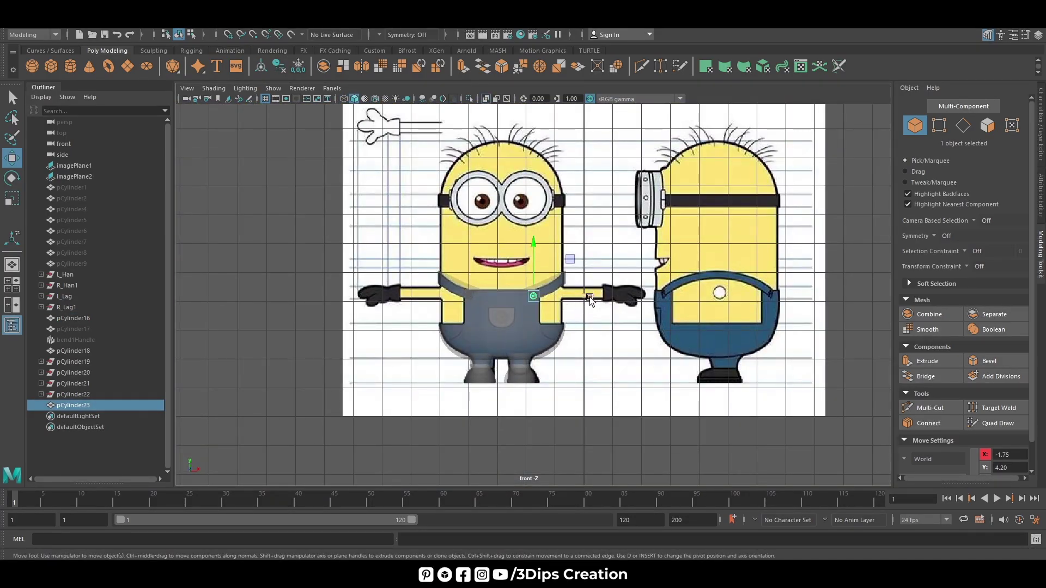
Step: Reselect the two-hole button and review its channel and attribute values
{"action": "scroll", "coordinate": [572, 304], "scroll_direction": "up", "scroll_amount": 5}
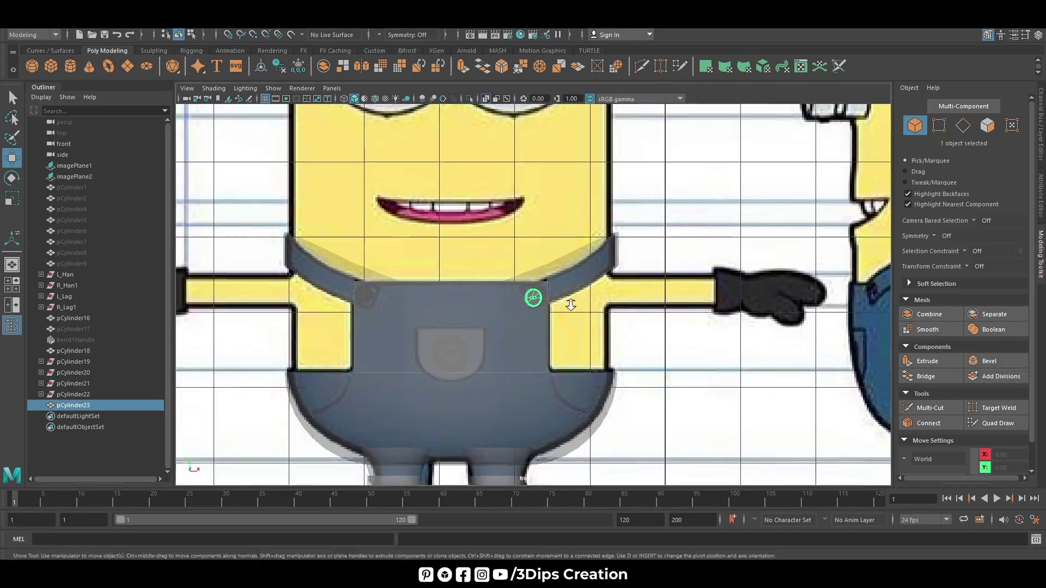
{"action": "scroll", "coordinate": [571, 305], "scroll_direction": "up", "scroll_amount": 2}
{"action": "left_click", "coordinate": [574, 310]}
{"action": "left_click", "coordinate": [533, 298]}
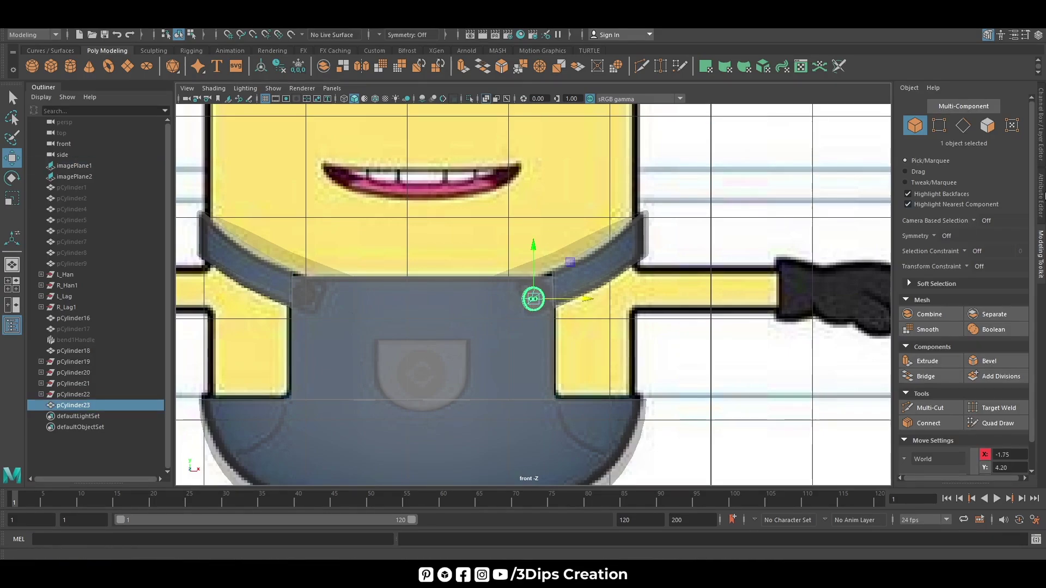
{"action": "left_click", "coordinate": [1043, 162]}
{"action": "left_click", "coordinate": [1042, 196]}
{"action": "left_click", "coordinate": [1043, 252]}
Step: Try mirroring the button across the Y axis, then undo the mirror
{"action": "left_click", "coordinate": [364, 70]}
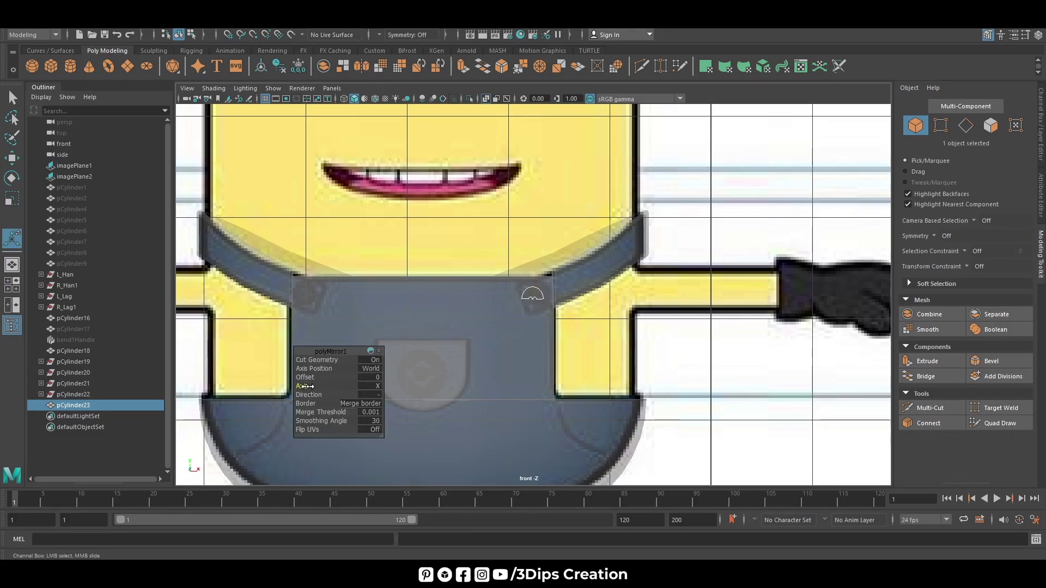
{"action": "left_click_drag", "start_coordinate": [306, 386], "coordinate": [341, 386]}
{"action": "left_click", "coordinate": [526, 348]}
{"action": "key", "text": "ctrl+z"}
{"action": "key", "text": "ctrl+z"}
{"action": "key", "text": "ctrl+z"}
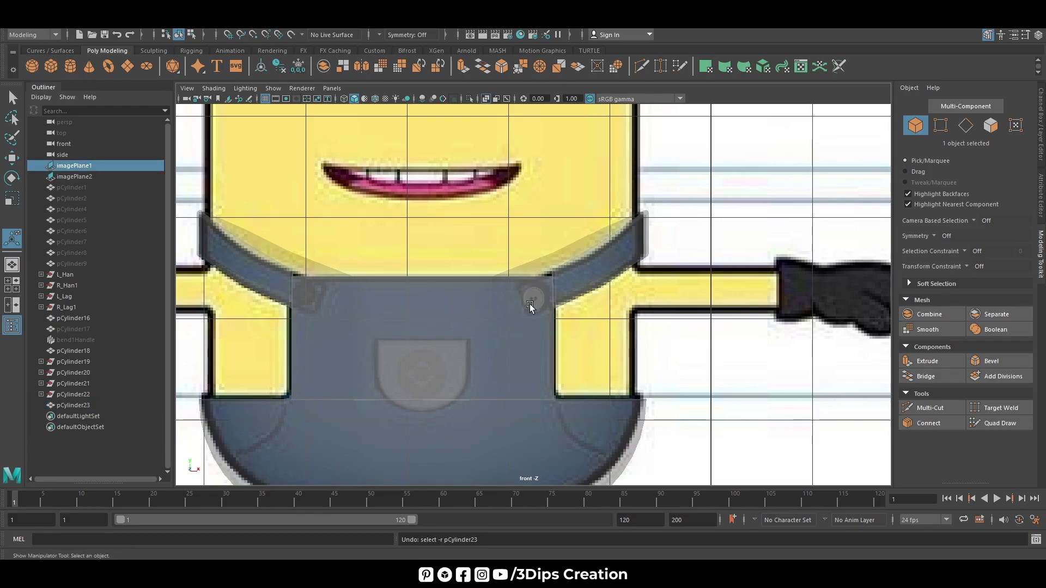
{"action": "key", "text": "ctrl+z"}
{"action": "key", "text": "ctrl+z"}
Step: Duplicate the two-hole button and move the copy to the left strap corner
{"action": "left_click", "coordinate": [534, 300]}
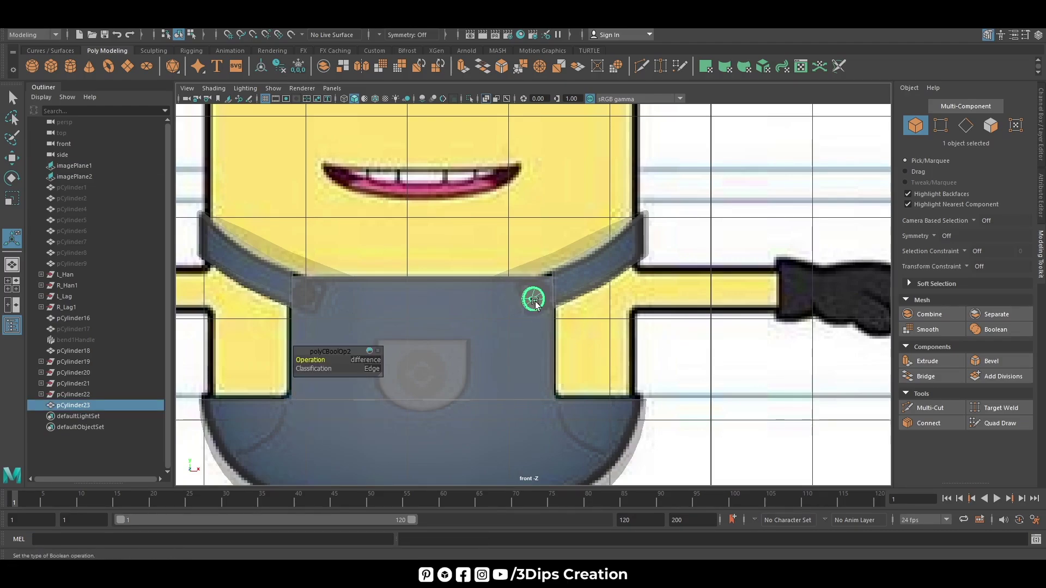
{"action": "key", "text": "ctrl+d"}
{"action": "key", "text": "w"}
{"action": "left_click_drag", "start_coordinate": [584, 299], "coordinate": [358, 333]}
{"action": "left_click", "coordinate": [1041, 152]}
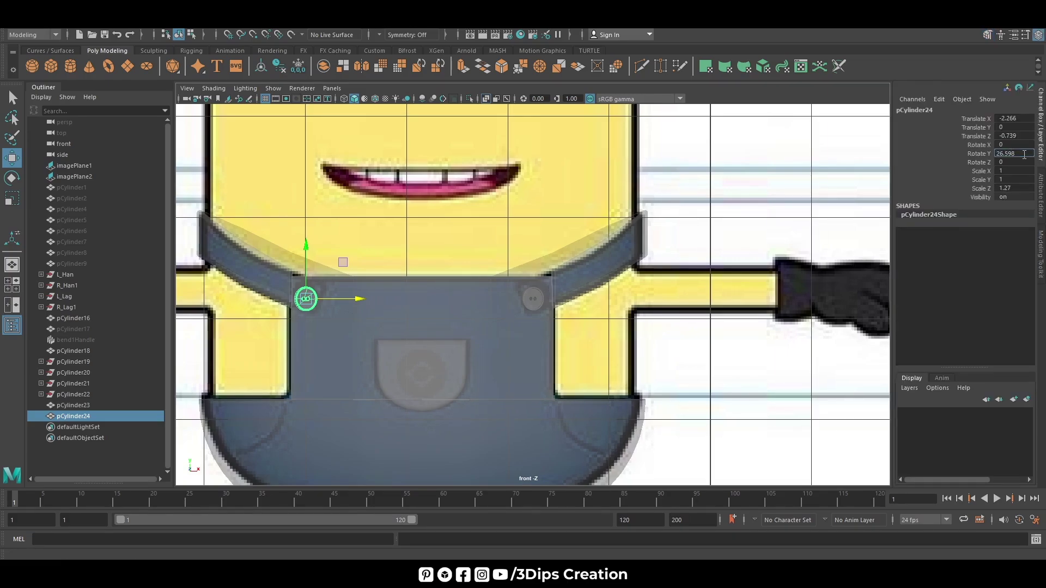
{"action": "type", "text": "-26.598"}
Step: Rotate pCylinder24 to -26.598° on Y and slide it along the overall strap in top view
{"action": "key", "text": "Return"}
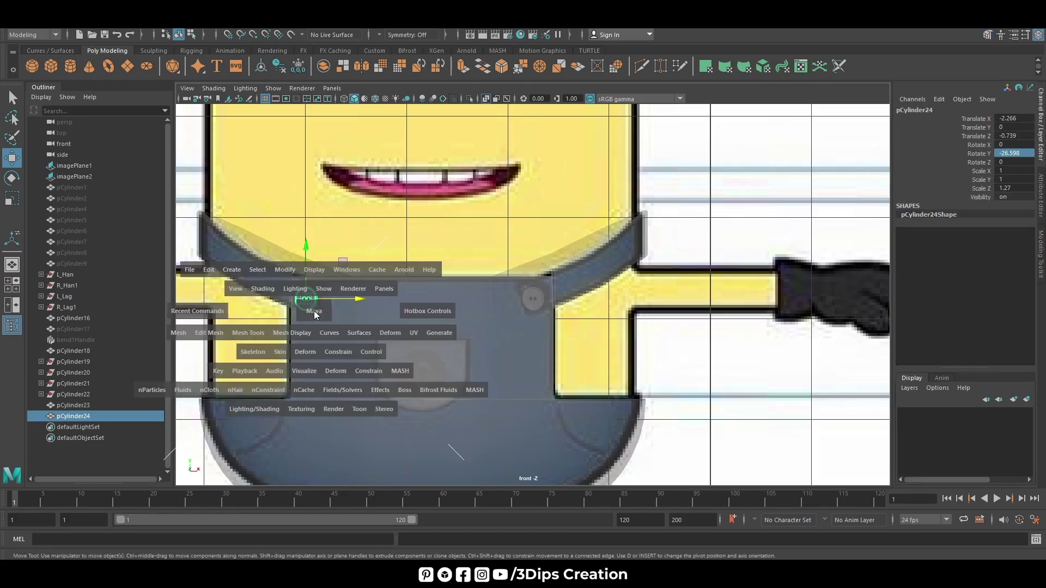
{"action": "key", "text": "space"}
{"action": "key", "text": "space"}
{"action": "key", "text": "f"}
{"action": "left_click_drag", "start_coordinate": [584, 295], "coordinate": [588, 297]}
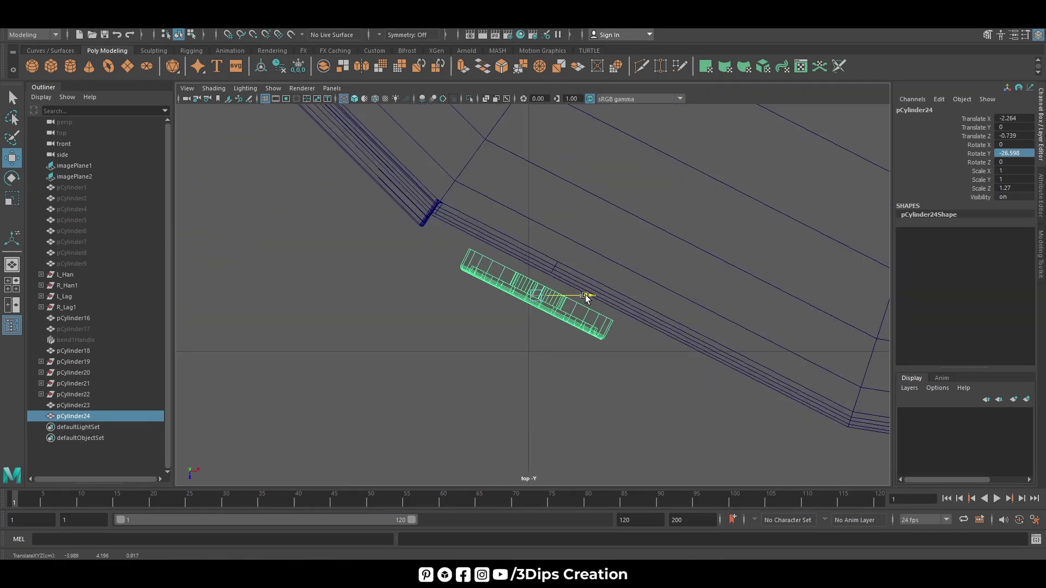
{"action": "left_click_drag", "start_coordinate": [547, 345], "coordinate": [557, 330]}
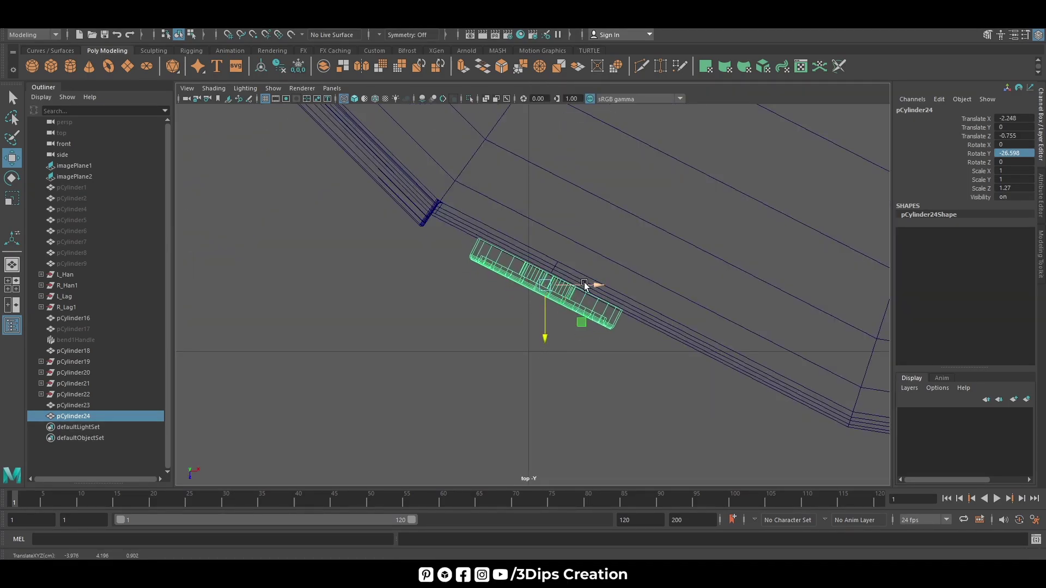
{"action": "left_click_drag", "start_coordinate": [585, 285], "coordinate": [602, 285]}
{"action": "left_click_drag", "start_coordinate": [553, 339], "coordinate": [555, 343]}
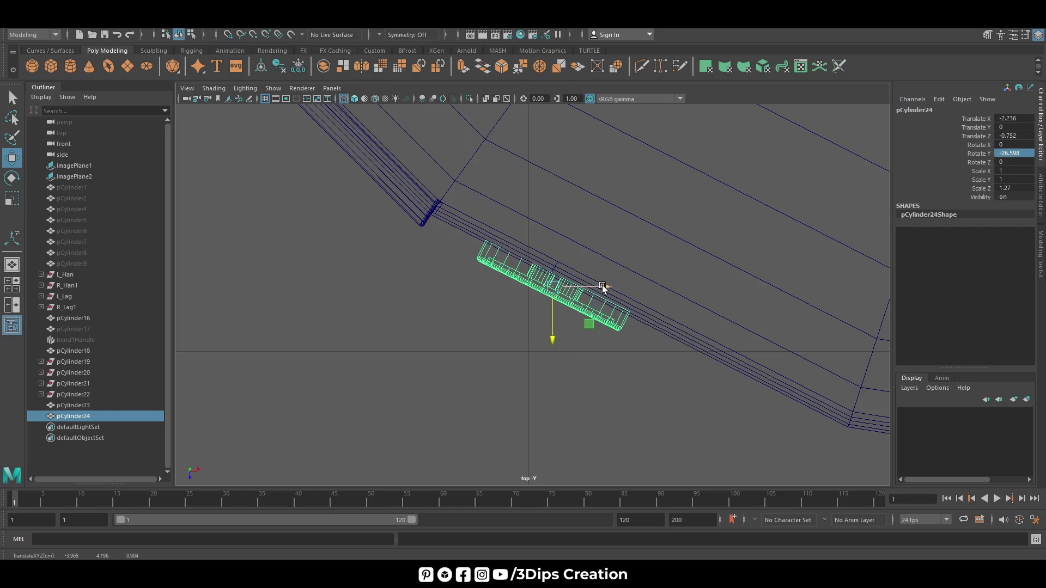
{"action": "left_click_drag", "start_coordinate": [602, 287], "coordinate": [633, 308]}
{"action": "left_click_drag", "start_coordinate": [588, 343], "coordinate": [591, 358]}
{"action": "left_click_drag", "start_coordinate": [633, 302], "coordinate": [660, 315]}
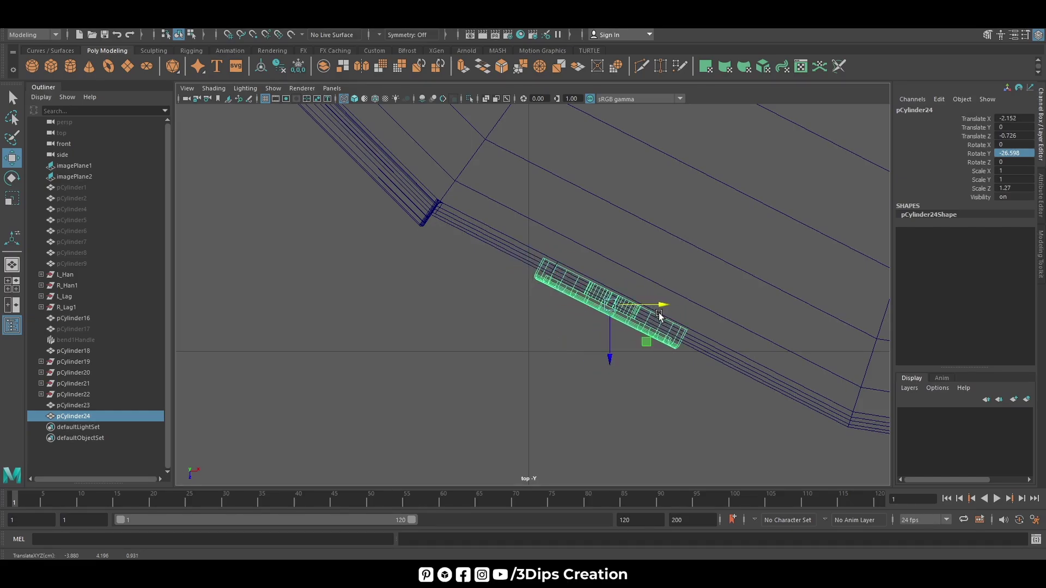
{"action": "left_click_drag", "start_coordinate": [611, 358], "coordinate": [607, 363]}
Step: Fine-tune the cylinder's X and Z position against the strap, then deselect it in perspective
{"action": "key", "text": "space"}
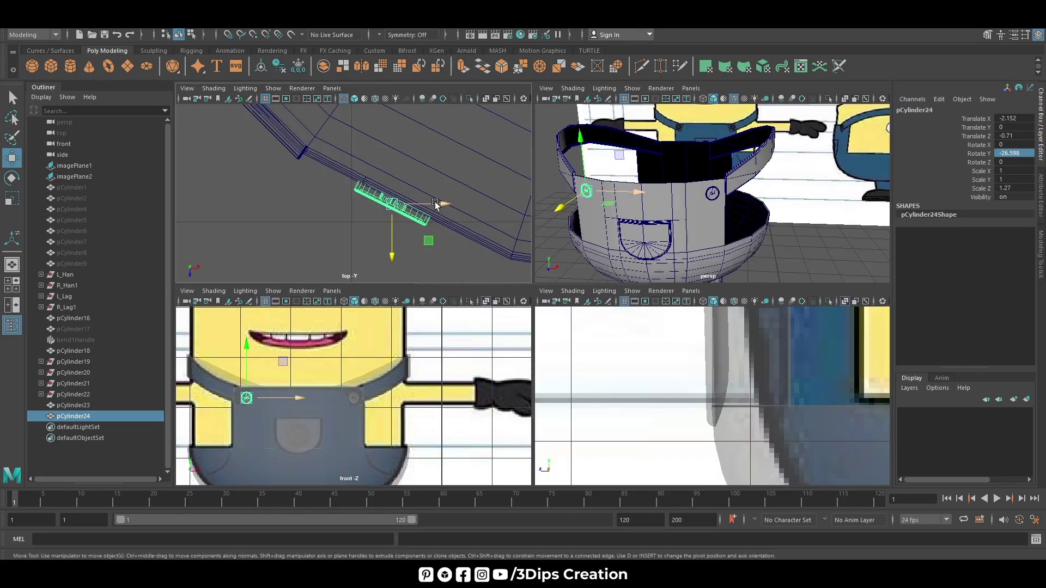
{"action": "key", "text": "space"}
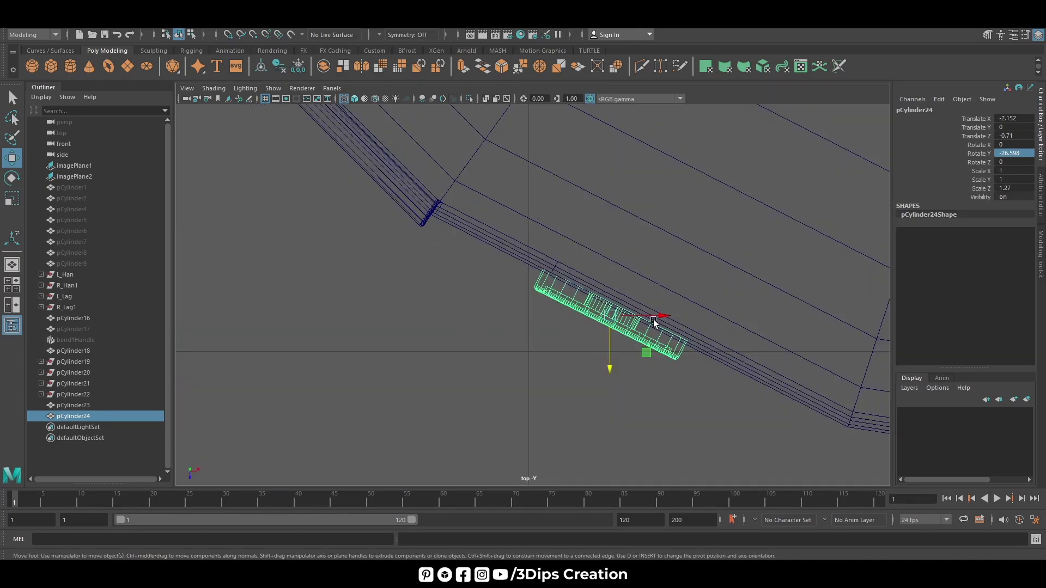
{"action": "mouse_move", "coordinate": [654, 322]}
{"action": "left_mouse_down"}
{"action": "mouse_move", "coordinate": [584, 320]}
{"action": "mouse_move", "coordinate": [600, 320]}
{"action": "left_mouse_up"}
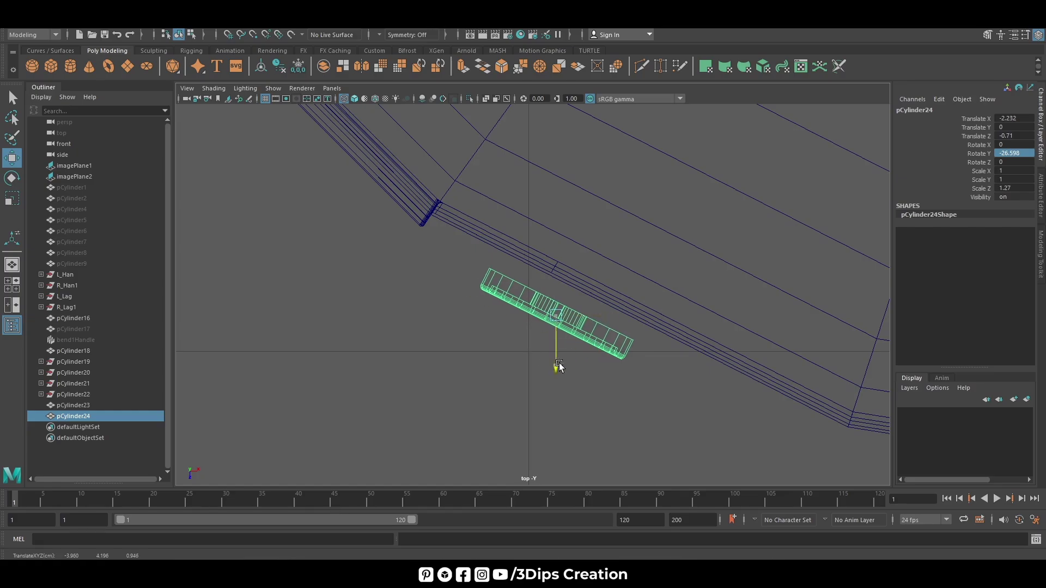
{"action": "mouse_move", "coordinate": [559, 366]}
{"action": "left_mouse_down"}
{"action": "mouse_move", "coordinate": [607, 299]}
{"action": "mouse_move", "coordinate": [563, 349]}
{"action": "left_mouse_up"}
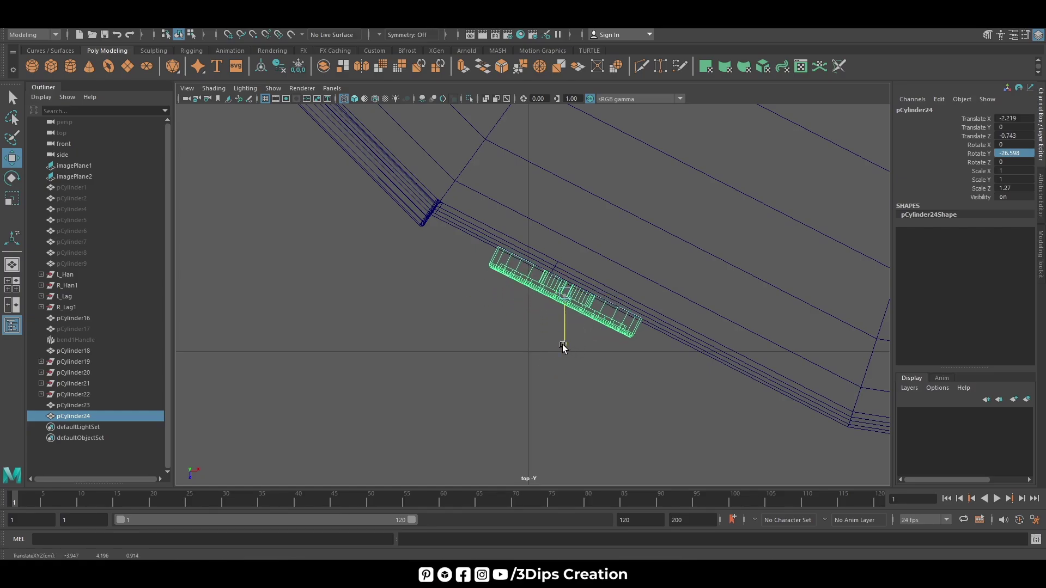
{"action": "key", "text": "space"}
{"action": "key", "text": "space"}
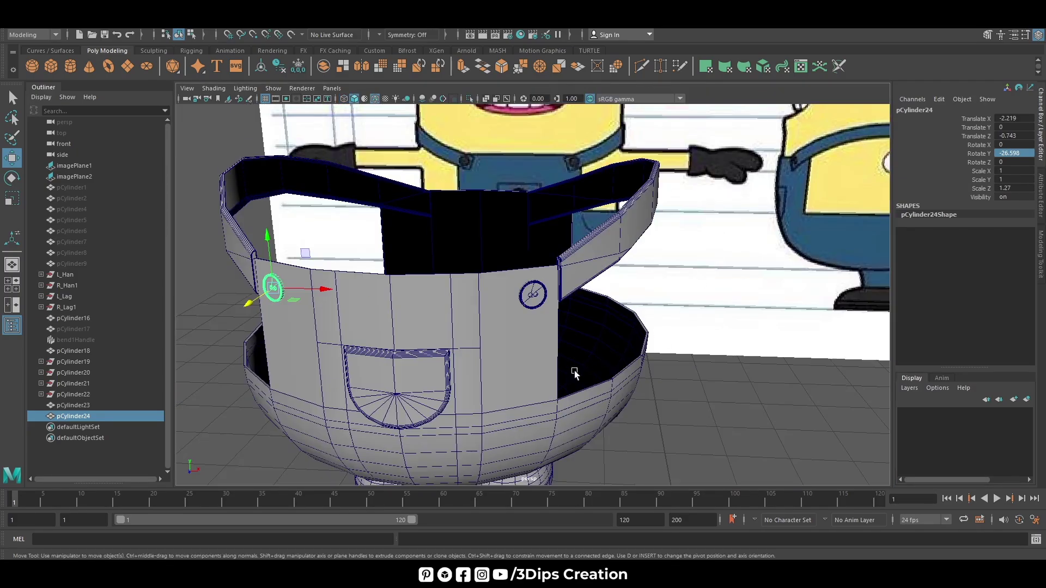
{"action": "left_click", "coordinate": [575, 374]}
Step: Unhide hidden objects, hide body cylinder pCylinder1, and reveal goggle rims pCylinder8 and pCylinder9
{"action": "key", "text": "a"}
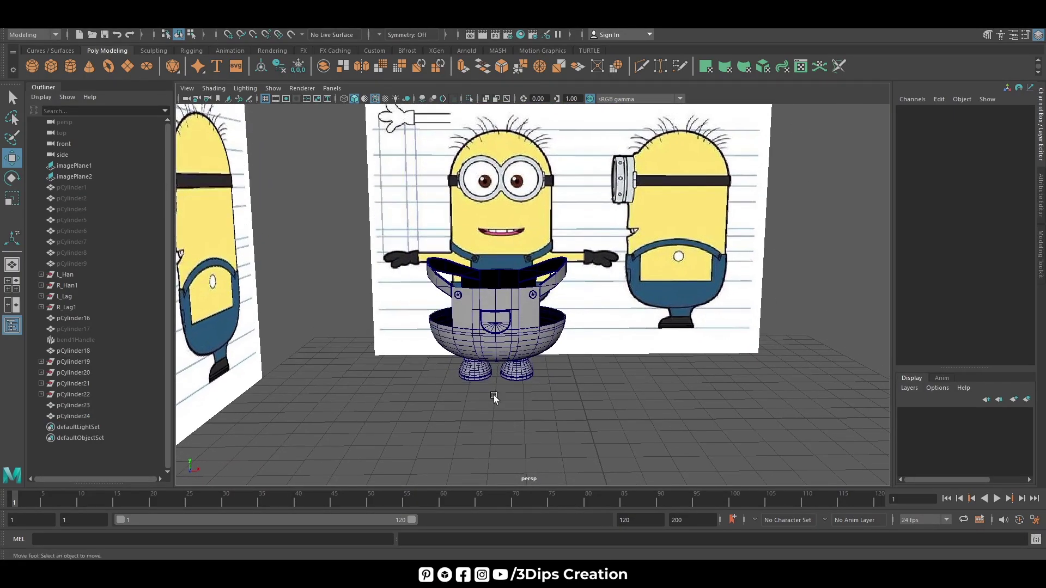
{"action": "left_click", "coordinate": [76, 188]}
{"action": "key", "text": "shift+h"}
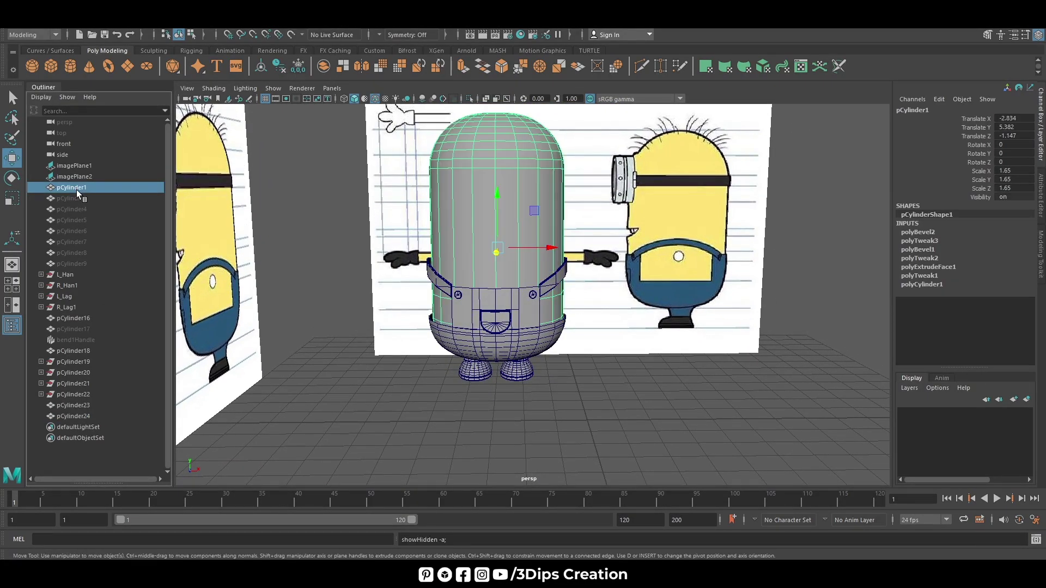
{"action": "key", "text": "ctrl+h"}
{"action": "left_click", "coordinate": [81, 240]}
{"action": "key", "text": "shift+h"}
{"action": "left_click", "coordinate": [83, 252]}
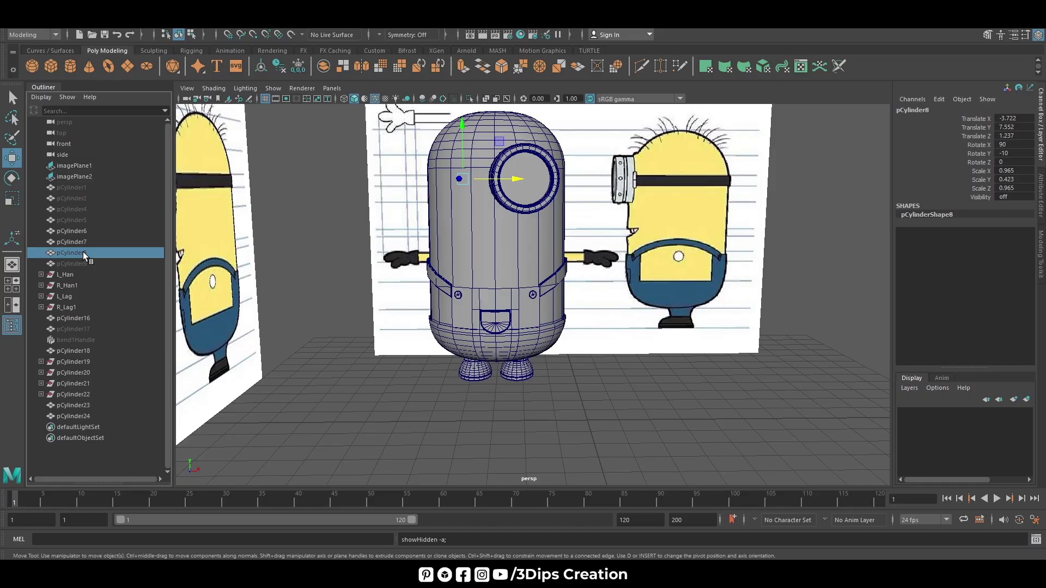
{"action": "left_click", "coordinate": [80, 264]}
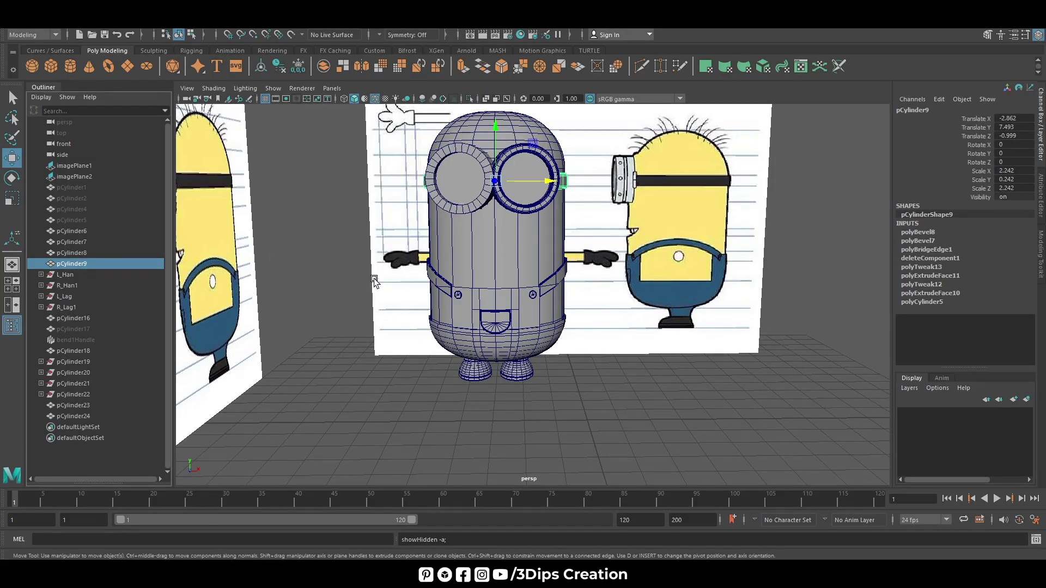
{"action": "left_click", "coordinate": [507, 416]}
{"action": "mouse_move", "coordinate": [507, 416]}
{"action": "left_mouse_down", "text": "alt"}
{"action": "mouse_move", "coordinate": [570, 378]}
{"action": "mouse_move", "coordinate": [535, 371]}
{"action": "mouse_move", "coordinate": [555, 335]}
{"action": "mouse_move", "coordinate": [528, 355]}
{"action": "mouse_move", "coordinate": [485, 338]}
{"action": "mouse_move", "coordinate": [561, 353]}
{"action": "mouse_move", "coordinate": [572, 331]}
{"action": "mouse_move", "coordinate": [545, 313]}
{"action": "left_mouse_up", "text": "alt"}
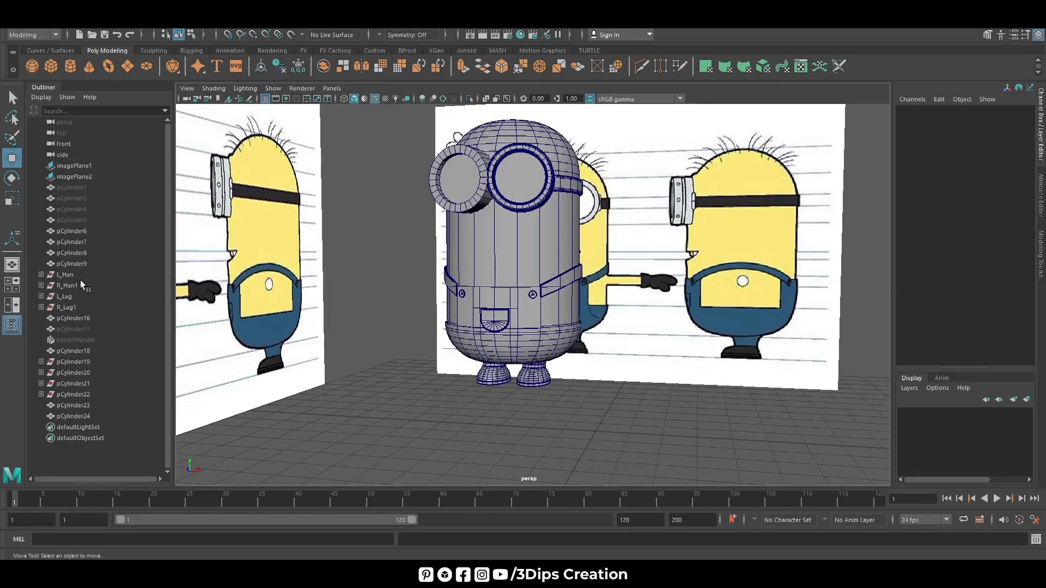
Step: Make all children of the left hand group L_Han visible
{"action": "left_click", "coordinate": [66, 274]}
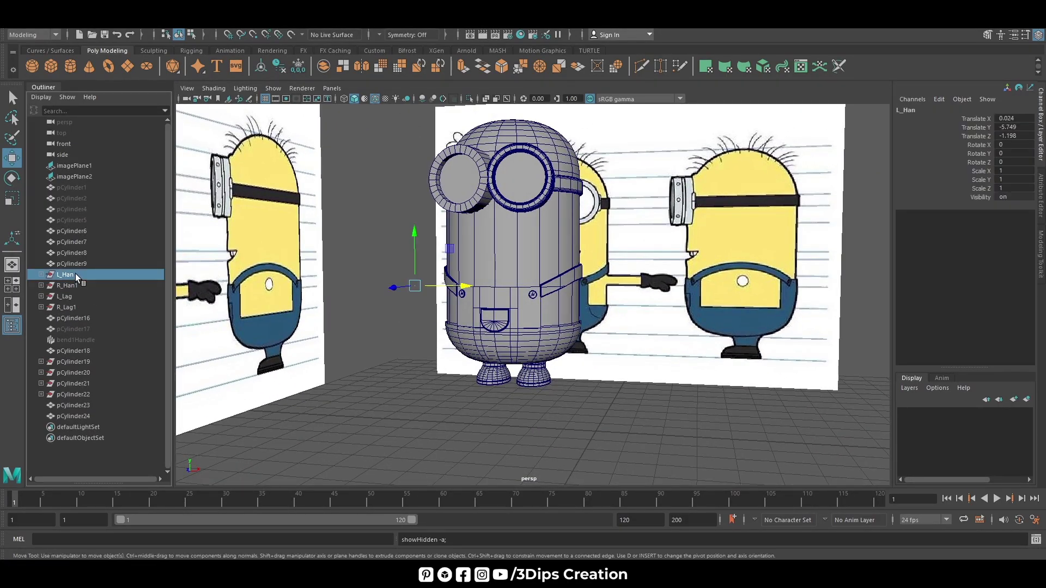
{"action": "left_click", "coordinate": [77, 284]}
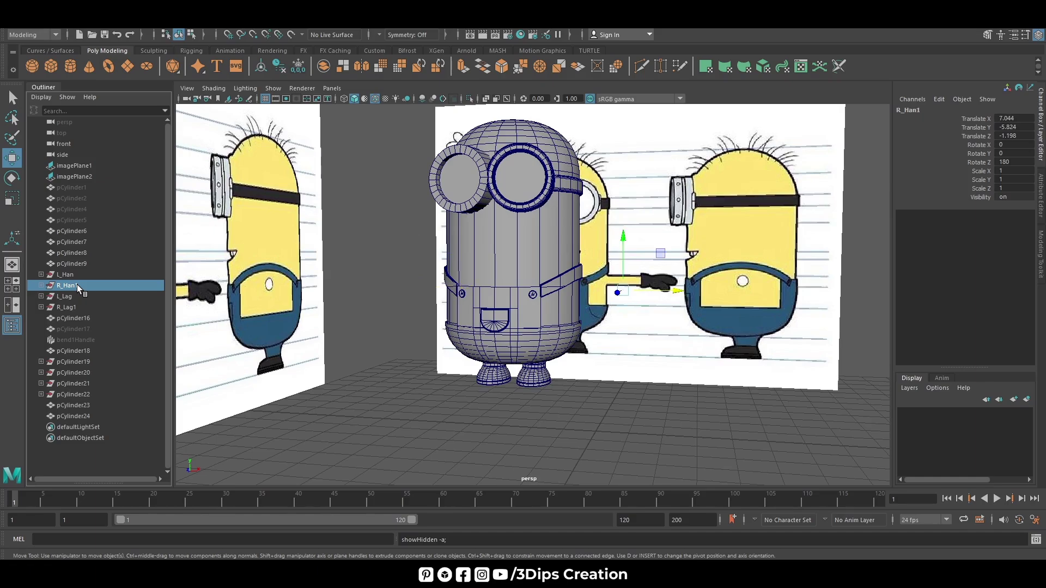
{"action": "left_click", "coordinate": [41, 275]}
{"action": "left_click", "coordinate": [72, 338]}
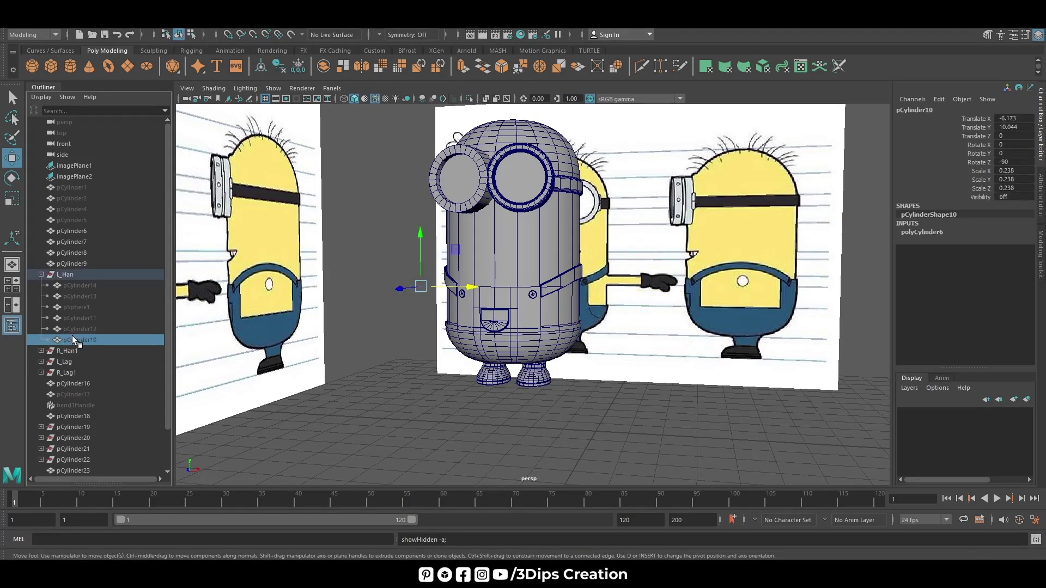
{"action": "left_click", "coordinate": [84, 285], "text": "shift"}
{"action": "key", "text": "shift+h"}
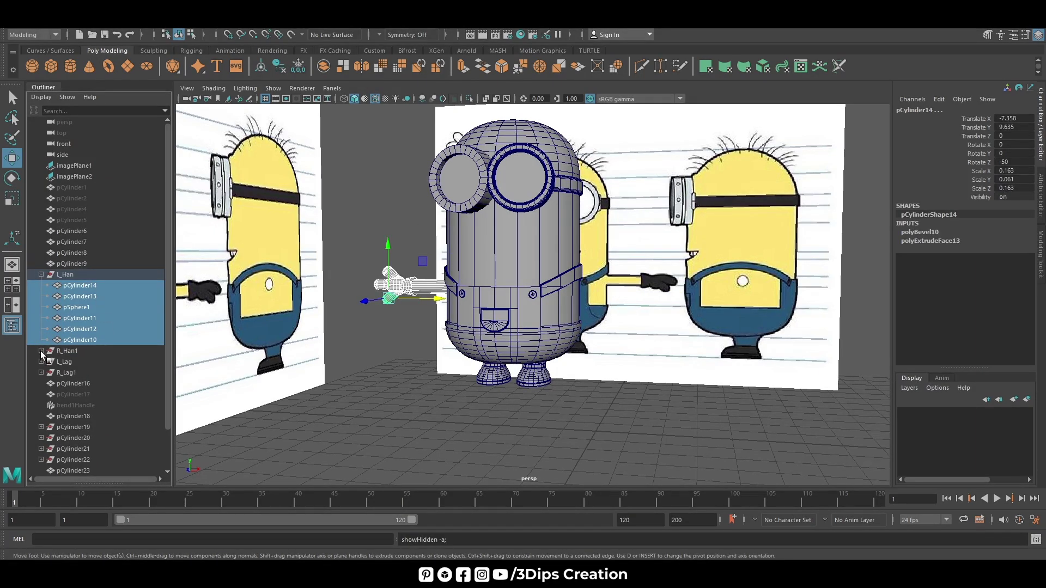
Step: Make all children of the right hand group R_Han1 visible and view the Minion frontally
{"action": "left_click", "coordinate": [40, 351]}
{"action": "left_click", "coordinate": [72, 416]}
{"action": "left_click", "coordinate": [85, 361], "text": "shift"}
{"action": "key", "text": "shift+h"}
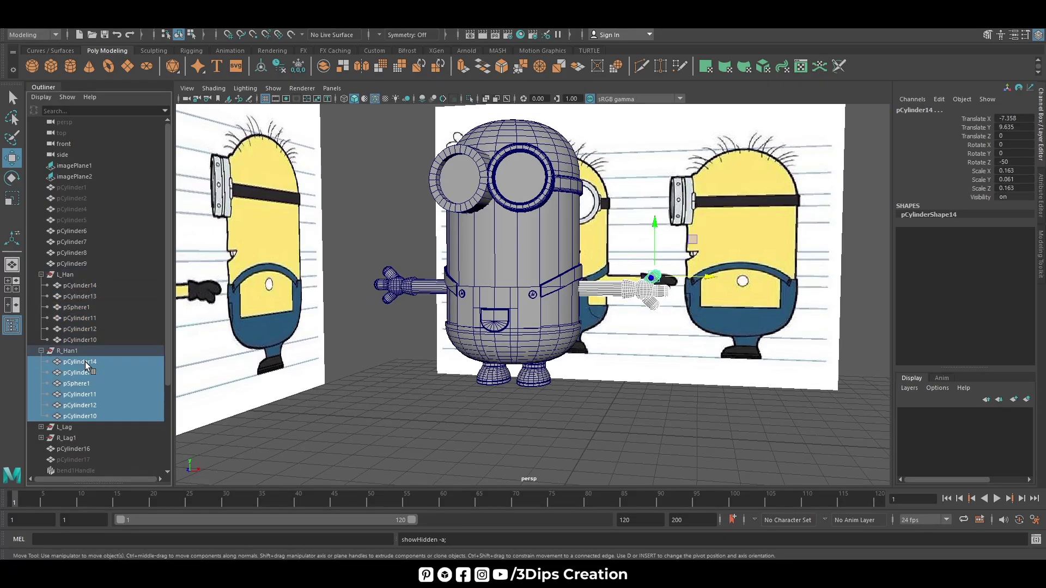
{"action": "left_click", "coordinate": [457, 405]}
{"action": "mouse_move", "coordinate": [456, 405]}
{"action": "left_mouse_down", "text": "alt"}
{"action": "mouse_move", "coordinate": [501, 404]}
{"action": "mouse_move", "coordinate": [428, 392]}
{"action": "mouse_move", "coordinate": [519, 141]}
{"action": "left_mouse_up", "text": "alt"}
Step: Frame goggle rim pCylinder7 and create a new polygon cylinder
{"action": "left_click", "coordinate": [518, 140]}
{"action": "key", "text": "f"}
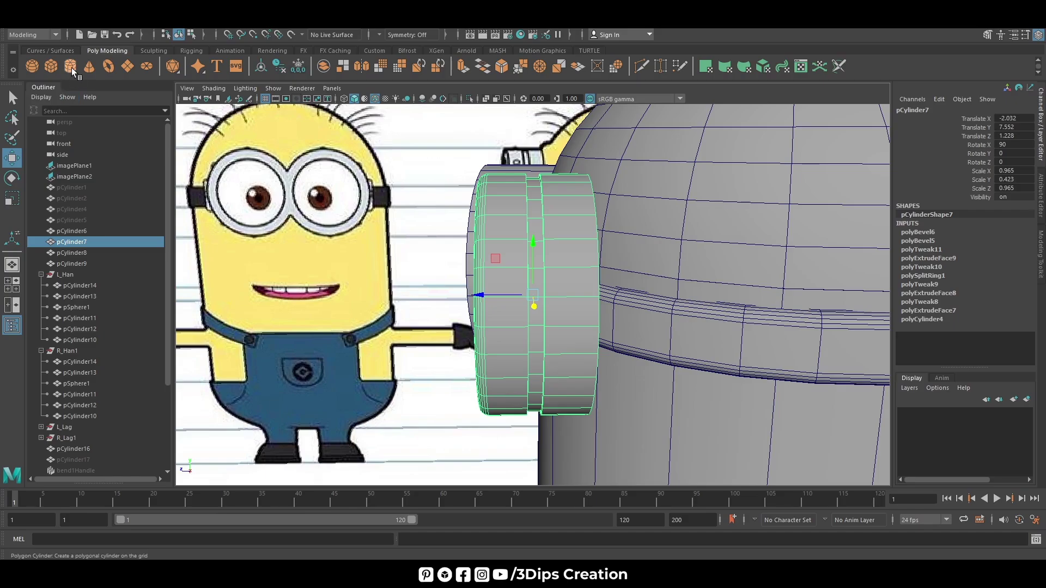
{"action": "left_click", "coordinate": [80, 70]}
{"action": "scroll", "coordinate": [456, 302], "scroll_direction": "down", "scroll_amount": 5}
{"action": "scroll", "coordinate": [457, 302], "scroll_direction": "down", "scroll_amount": 3}
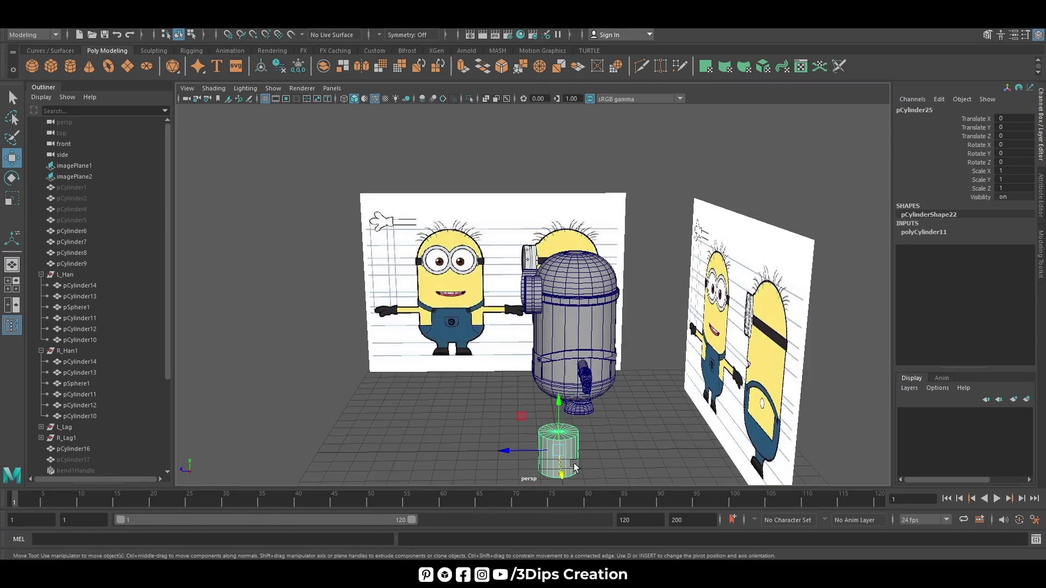
{"action": "key", "text": "f"}
{"action": "mouse_move", "coordinate": [571, 468]}
{"action": "left_mouse_down", "text": "alt"}
{"action": "mouse_move", "coordinate": [556, 327]}
{"action": "mouse_move", "coordinate": [537, 374]}
{"action": "mouse_move", "coordinate": [539, 320]}
{"action": "left_mouse_up", "text": "alt"}
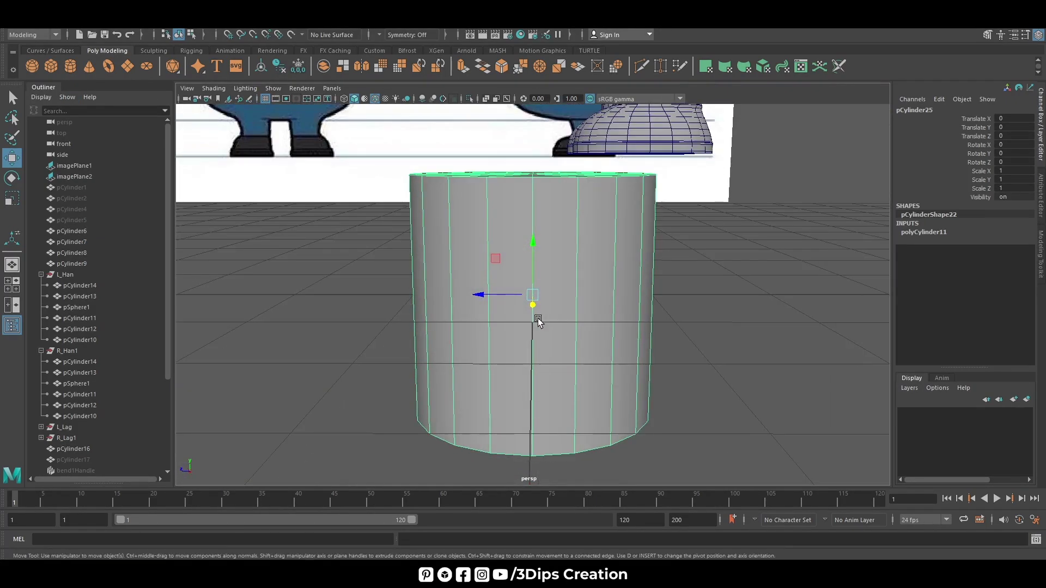
Step: Flatten the new cylinder vertically to about Scale Y 0.145
{"action": "key", "text": "r"}
{"action": "mouse_move", "coordinate": [534, 249]}
{"action": "left_mouse_down"}
{"action": "mouse_move", "coordinate": [544, 297]}
{"action": "mouse_move", "coordinate": [551, 276]}
{"action": "left_mouse_up"}
{"action": "left_click_drag", "start_coordinate": [521, 376], "coordinate": [584, 292], "text": "alt"}
{"action": "left_click_drag", "start_coordinate": [532, 243], "coordinate": [557, 323]}
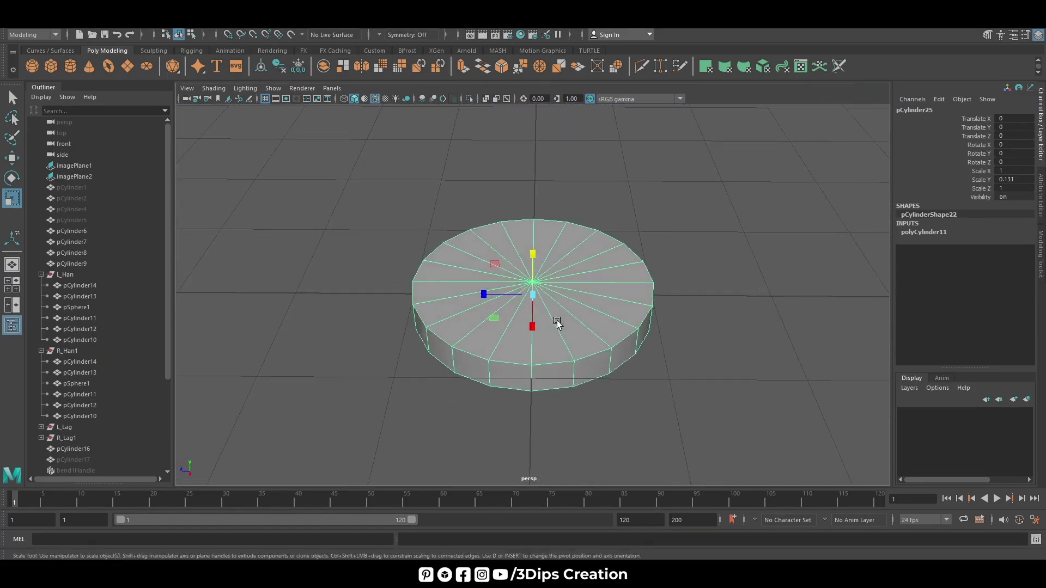
Step: Give the cylinder 30 axis subdivisions, no caps, and scale it to 0.411/0.125/0.411
{"action": "left_click", "coordinate": [939, 236]}
{"action": "type", "text": "2"}
{"action": "key", "text": "Return"}
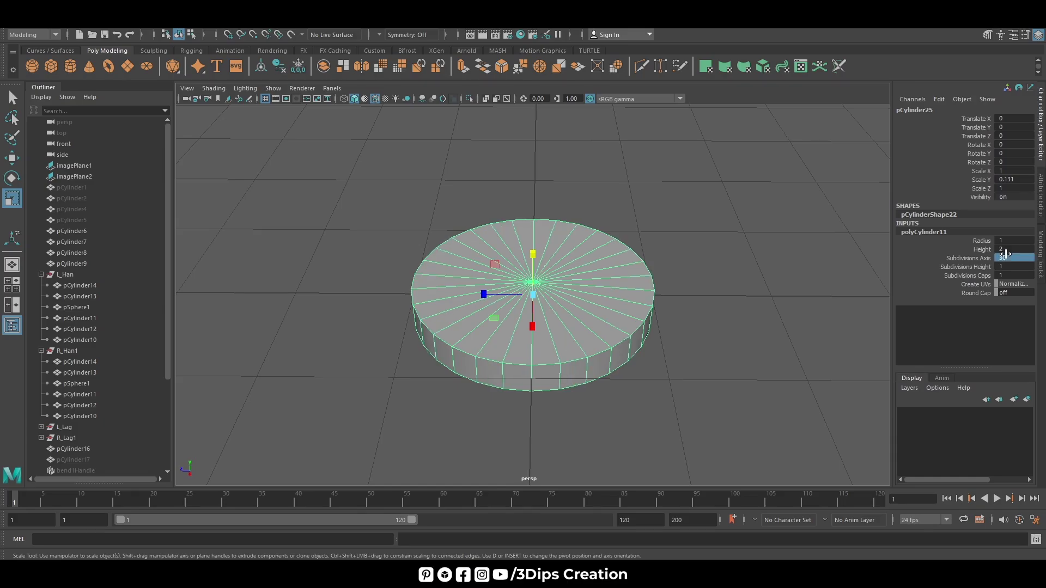
{"action": "left_click_drag", "start_coordinate": [1000, 277], "coordinate": [538, 147], "text": "ctrl"}
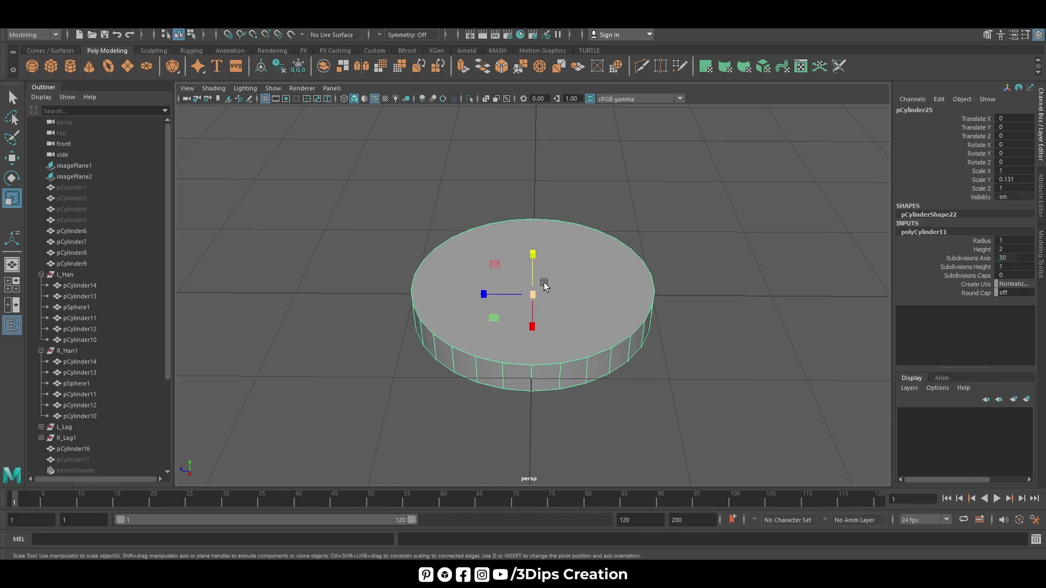
{"action": "left_click_drag", "start_coordinate": [532, 295], "coordinate": [474, 341]}
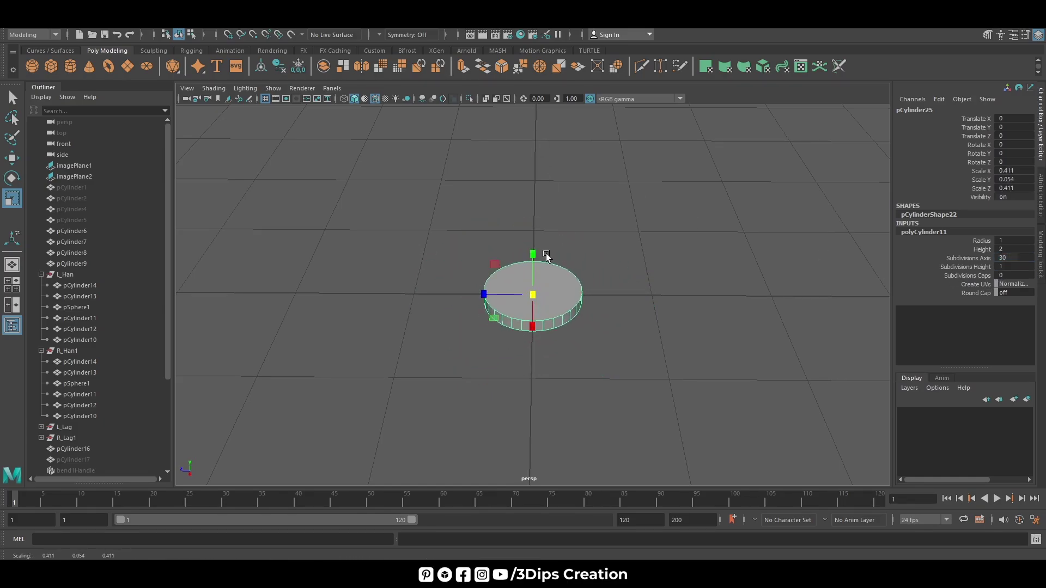
{"action": "left_click_drag", "start_coordinate": [546, 256], "coordinate": [535, 243]}
{"action": "left_click_drag", "start_coordinate": [595, 329], "coordinate": [545, 306], "text": "alt"}
Step: Extrude and inset the disc's top face, then push the inner face down into the disc
{"action": "right_click", "coordinate": [529, 268]}
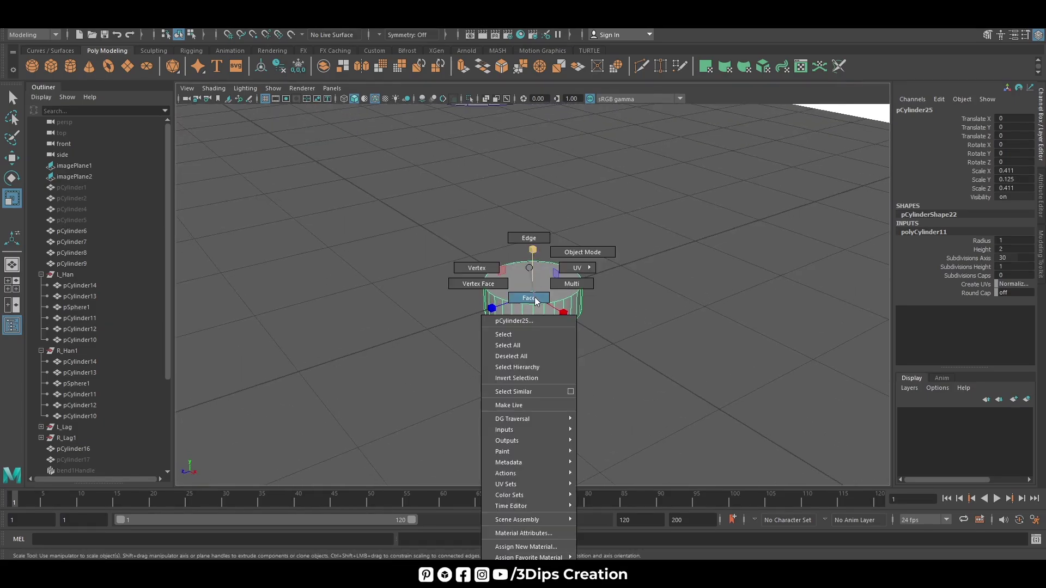
{"action": "left_click", "coordinate": [536, 300]}
{"action": "left_click", "coordinate": [557, 281]}
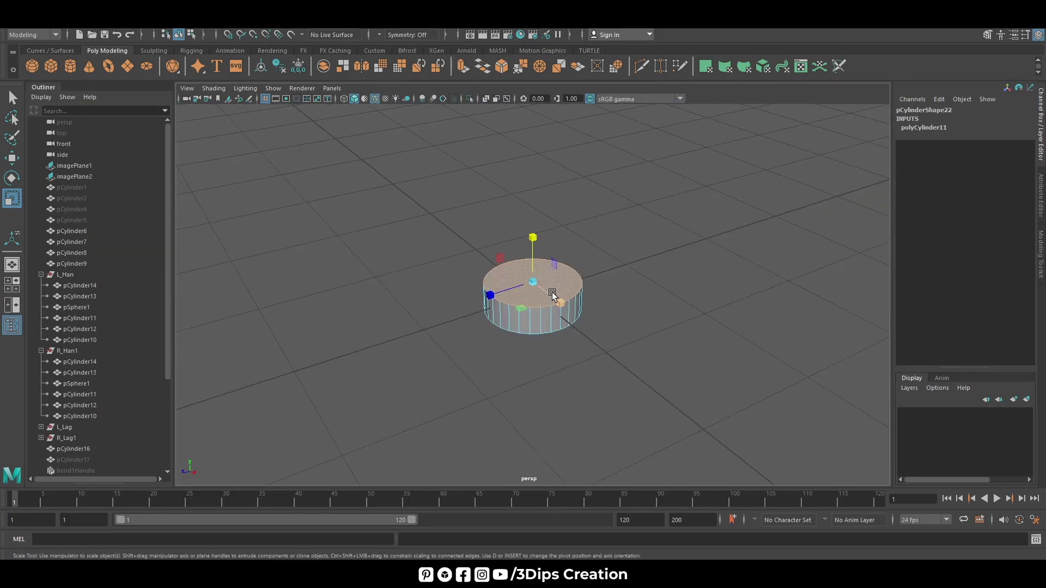
{"action": "key", "text": "ctrl+e"}
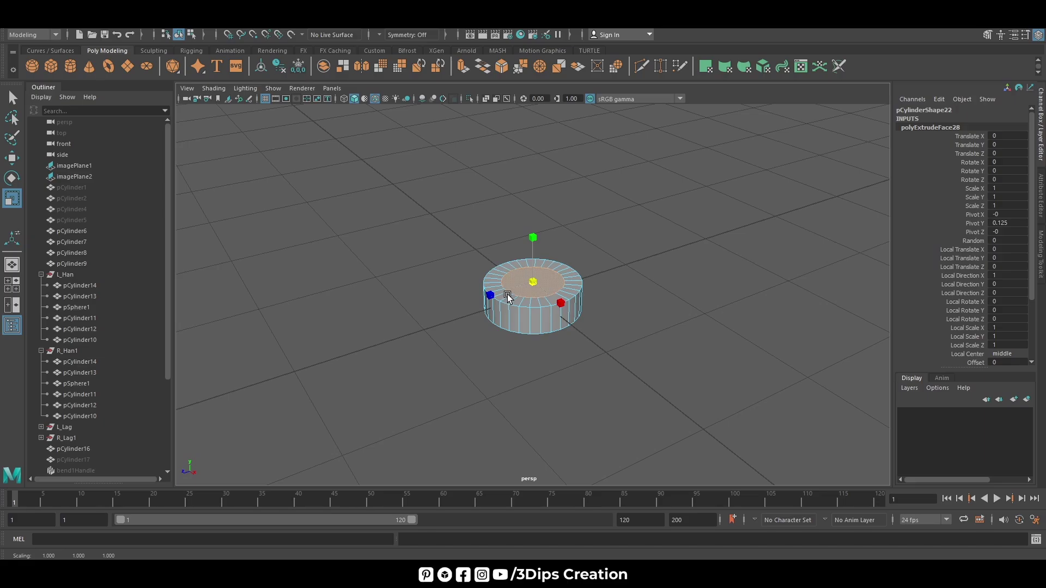
{"action": "left_click", "coordinate": [506, 297]}
{"action": "key", "text": "space"}
{"action": "key", "text": "space"}
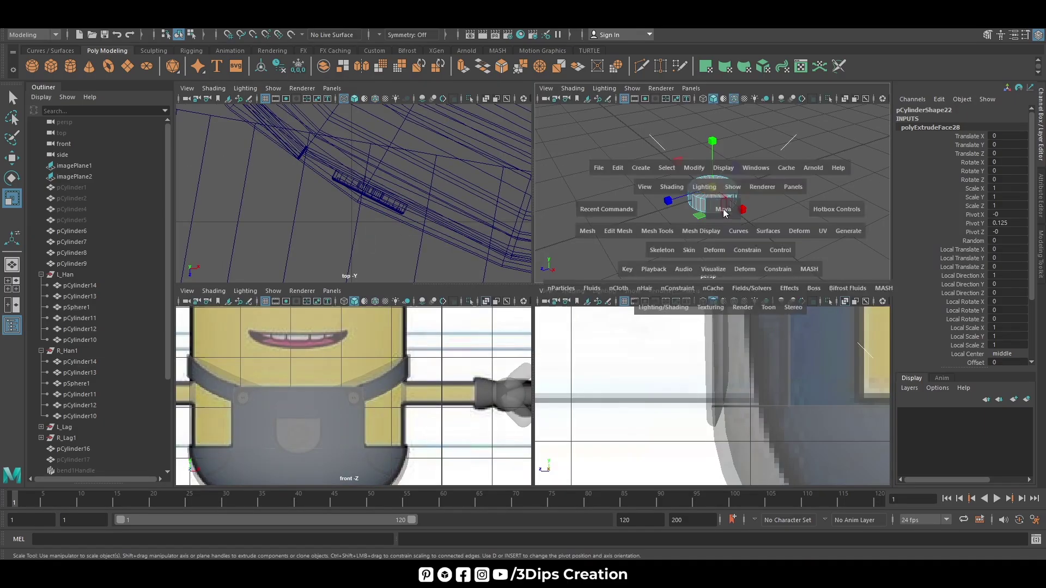
{"action": "key", "text": "w"}
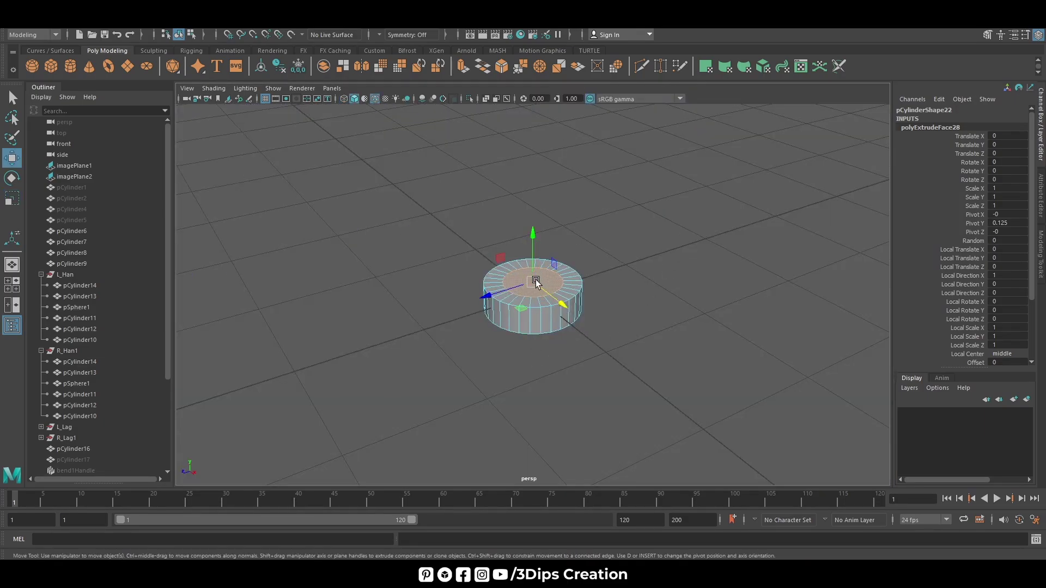
{"action": "left_click", "coordinate": [532, 237]}
{"action": "left_click_drag", "start_coordinate": [533, 245], "coordinate": [687, 347], "text": "alt"}
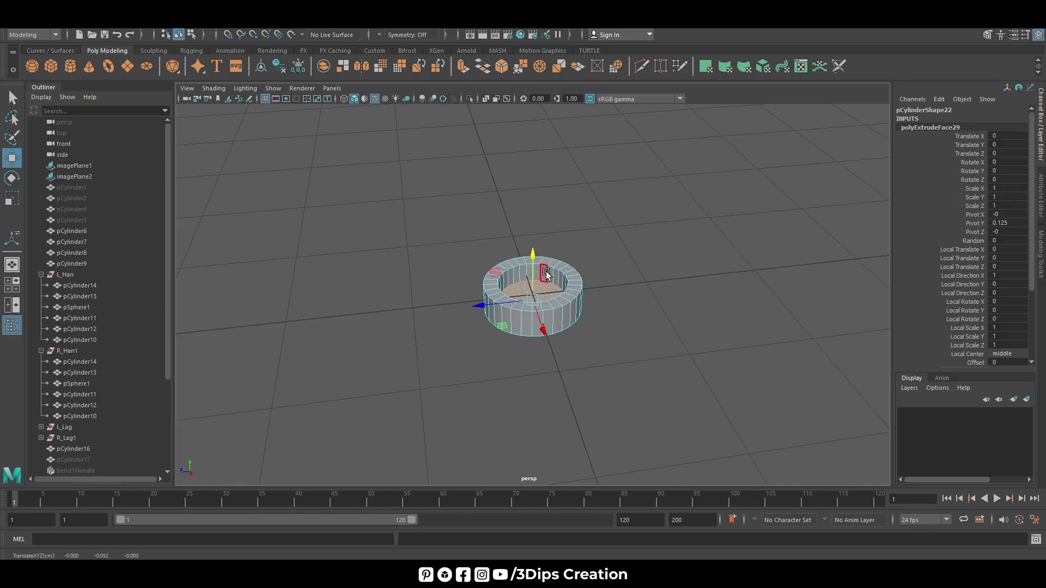
Step: Raise the ring to Translate Y 0.452 and select its top ring of faces
{"action": "left_click_drag", "start_coordinate": [547, 275], "coordinate": [579, 261], "text": "alt"}
{"action": "left_click", "coordinate": [627, 339]}
{"action": "middle_click_drag", "start_coordinate": [554, 267], "coordinate": [554, 245]}
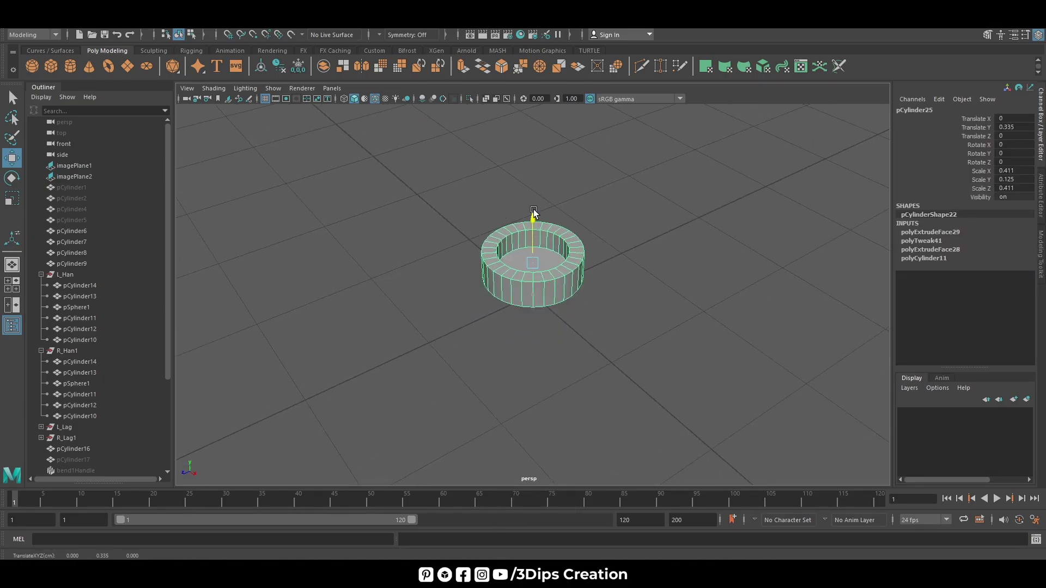
{"action": "left_click_drag", "start_coordinate": [553, 245], "coordinate": [565, 252], "text": "alt"}
{"action": "key", "text": "f"}
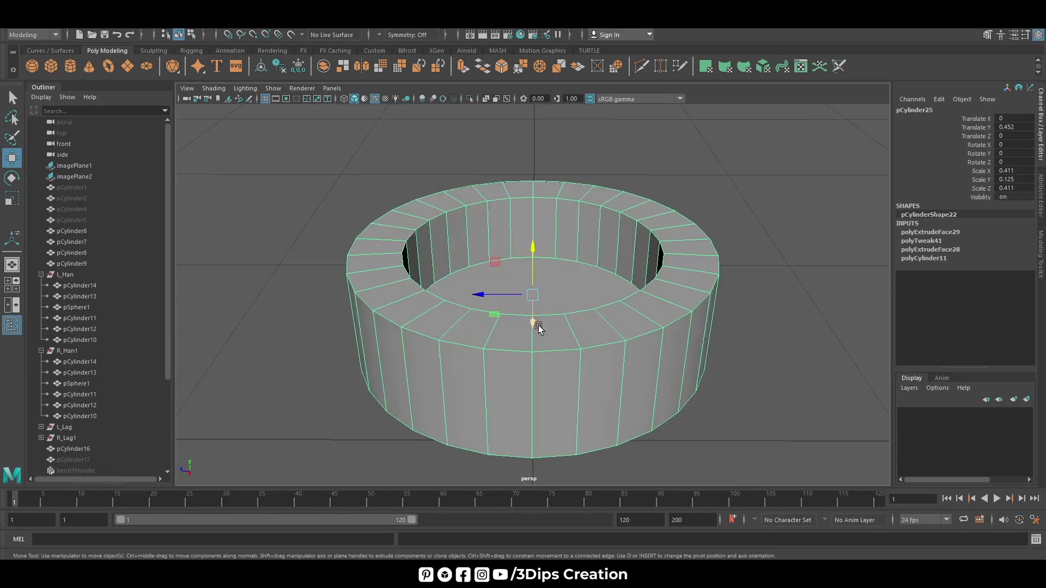
{"action": "right_click_drag", "start_coordinate": [546, 277], "coordinate": [549, 323]}
{"action": "left_click", "coordinate": [518, 334]}
{"action": "double_click", "coordinate": [479, 321]}
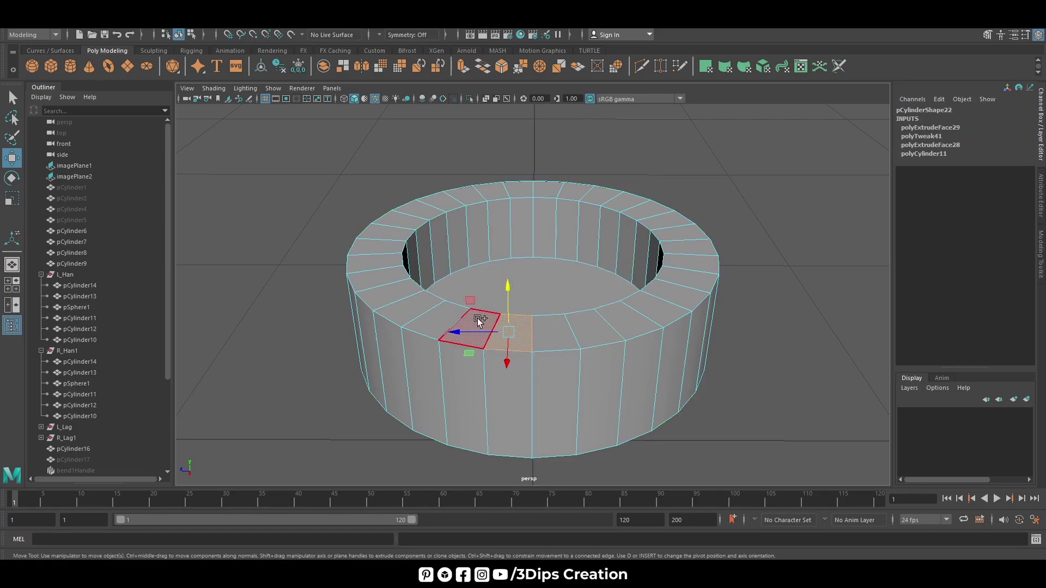
Step: Bevel the ring's top faces with 4 segments and Fraction 0.7, then clear the selection in Object Mode
{"action": "left_click", "coordinate": [501, 66]}
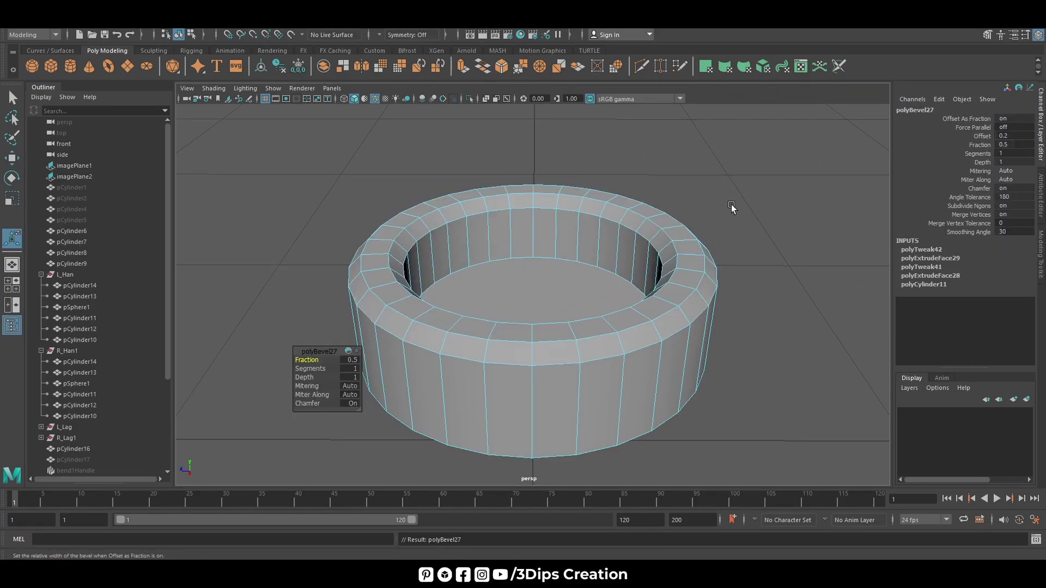
{"action": "left_click_drag", "start_coordinate": [310, 369], "coordinate": [316, 359]}
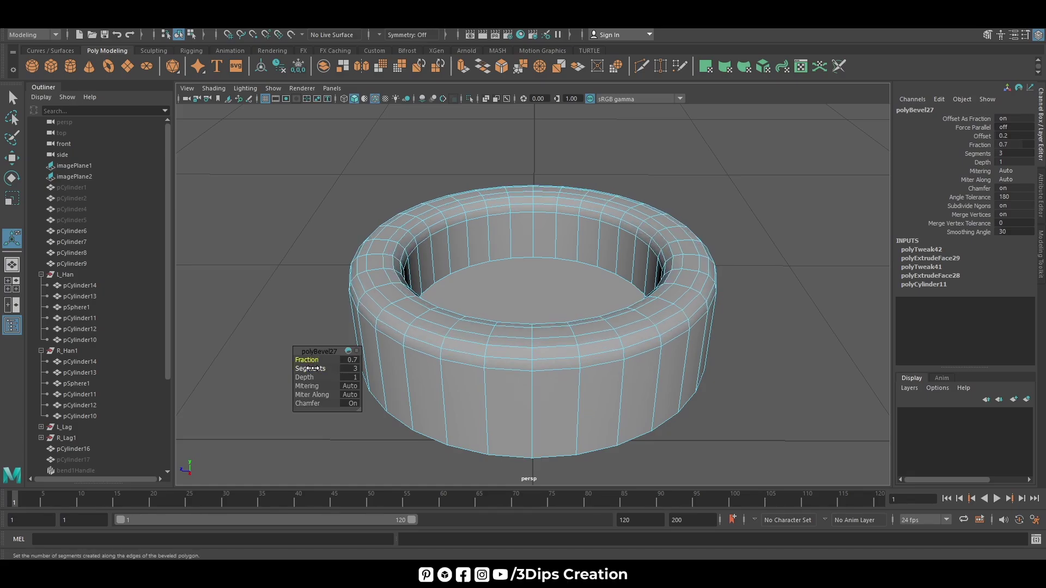
{"action": "key", "text": "w"}
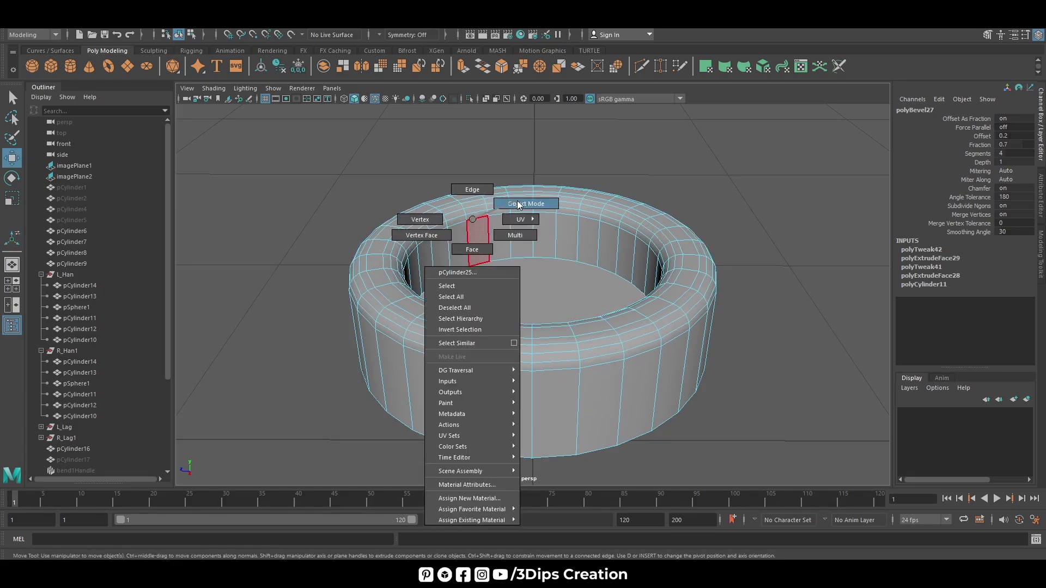
{"action": "right_click_drag", "start_coordinate": [480, 229], "coordinate": [532, 206]}
{"action": "left_click", "coordinate": [694, 201]}
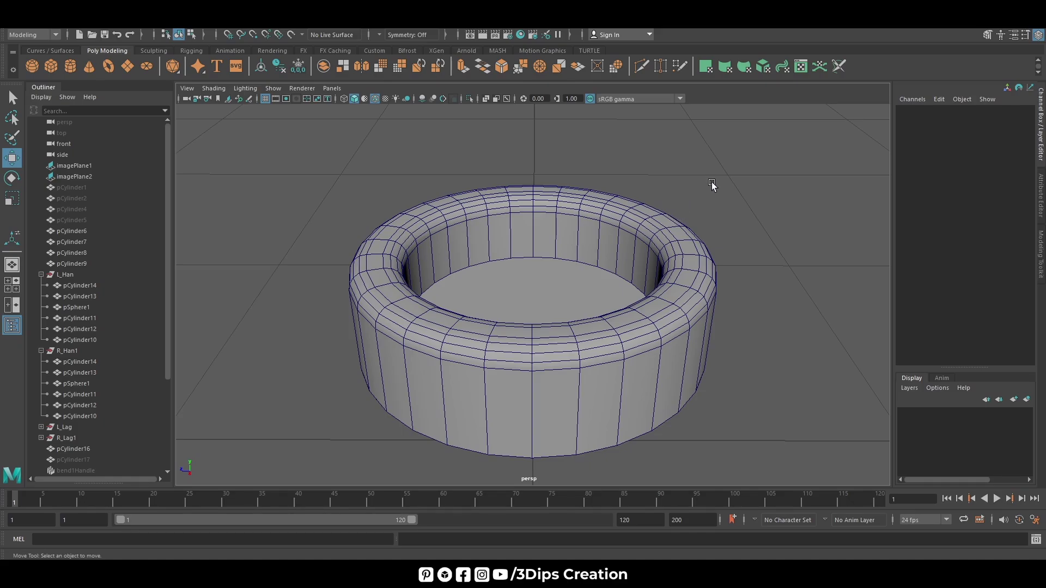
Step: In front view, lift the ring above the goggles and shrink it to 0.177 scale
{"action": "scroll", "coordinate": [557, 347], "scroll_direction": "down", "scroll_amount": 5}
{"action": "scroll", "coordinate": [542, 356], "scroll_direction": "down", "scroll_amount": 3}
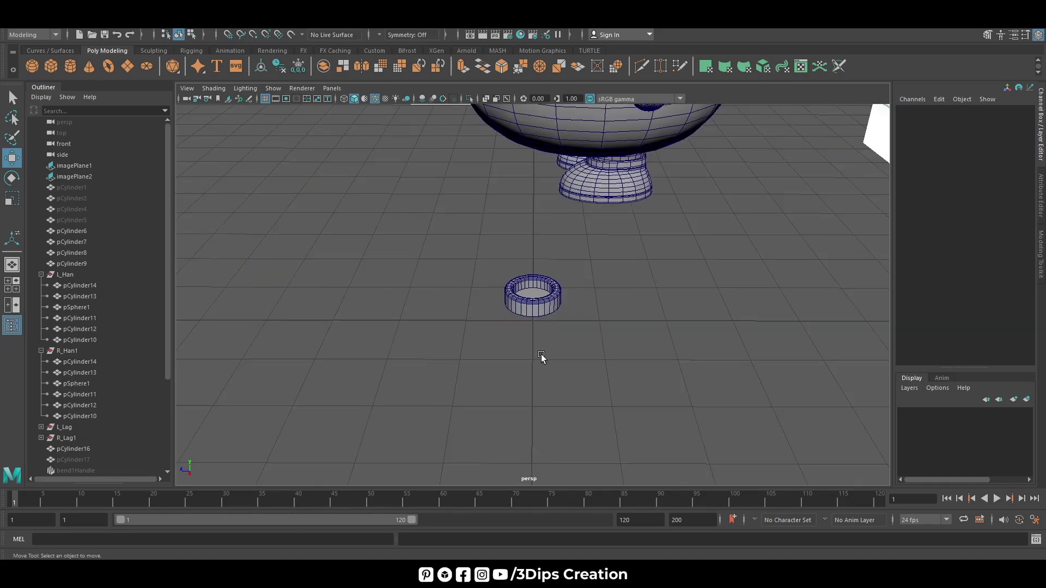
{"action": "mouse_move", "coordinate": [542, 356]}
{"action": "left_mouse_down", "text": "alt"}
{"action": "mouse_move", "coordinate": [583, 325]}
{"action": "mouse_move", "coordinate": [571, 348]}
{"action": "mouse_move", "coordinate": [516, 133]}
{"action": "left_mouse_up", "text": "alt"}
{"action": "left_click", "coordinate": [558, 303]}
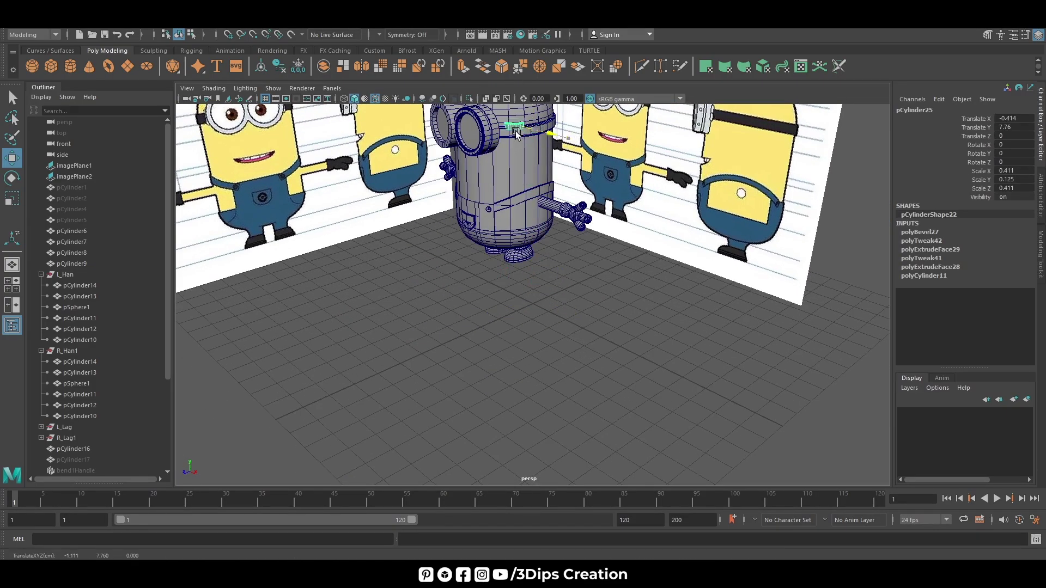
{"action": "key", "text": "space"}
{"action": "key", "text": "space"}
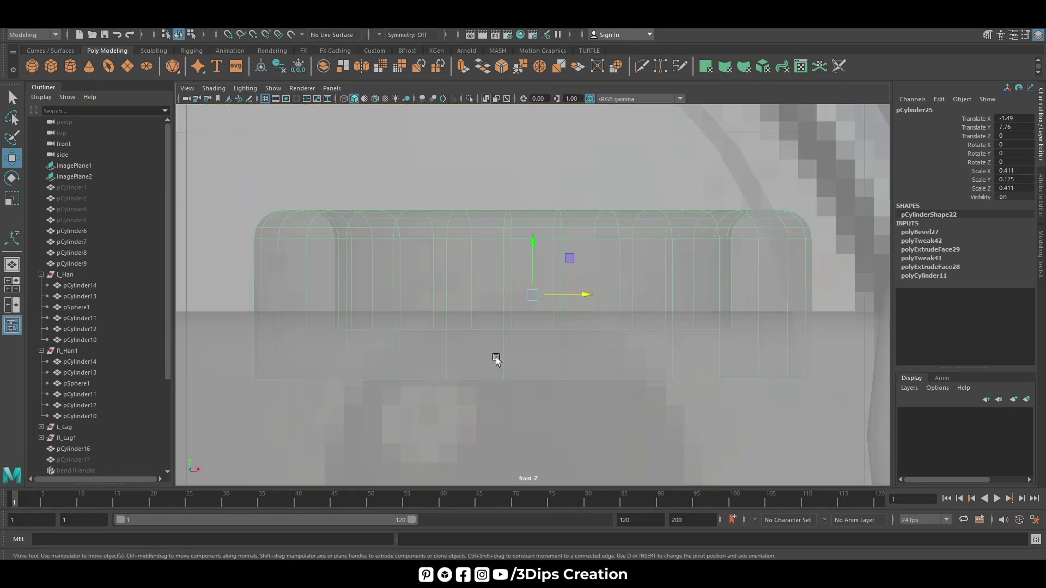
{"action": "scroll", "coordinate": [551, 322], "scroll_direction": "down", "scroll_amount": 5}
{"action": "left_click_drag", "start_coordinate": [543, 257], "coordinate": [544, 182]}
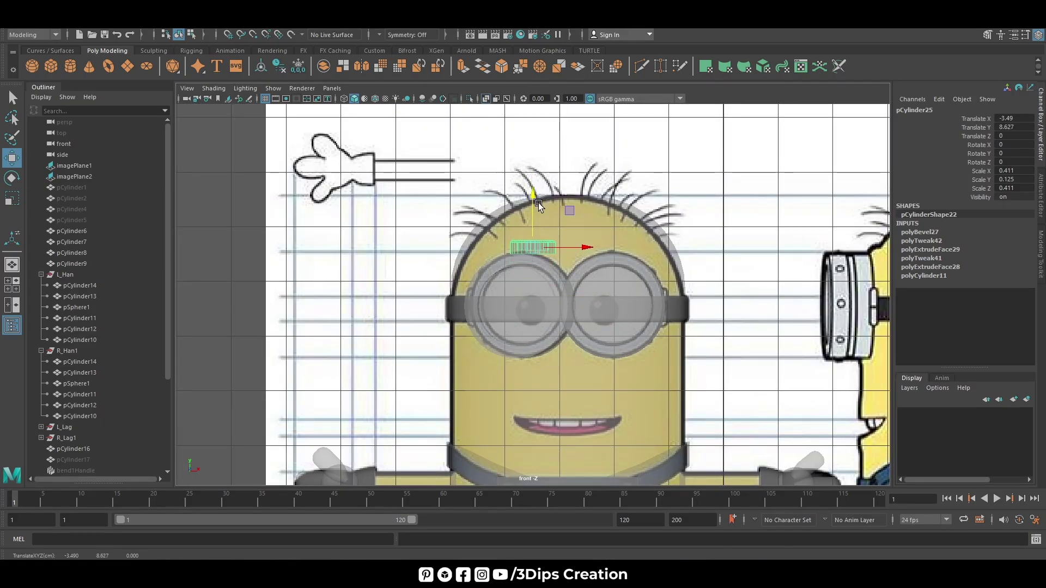
{"action": "key", "text": "r"}
{"action": "left_click_drag", "start_coordinate": [527, 257], "coordinate": [512, 256]}
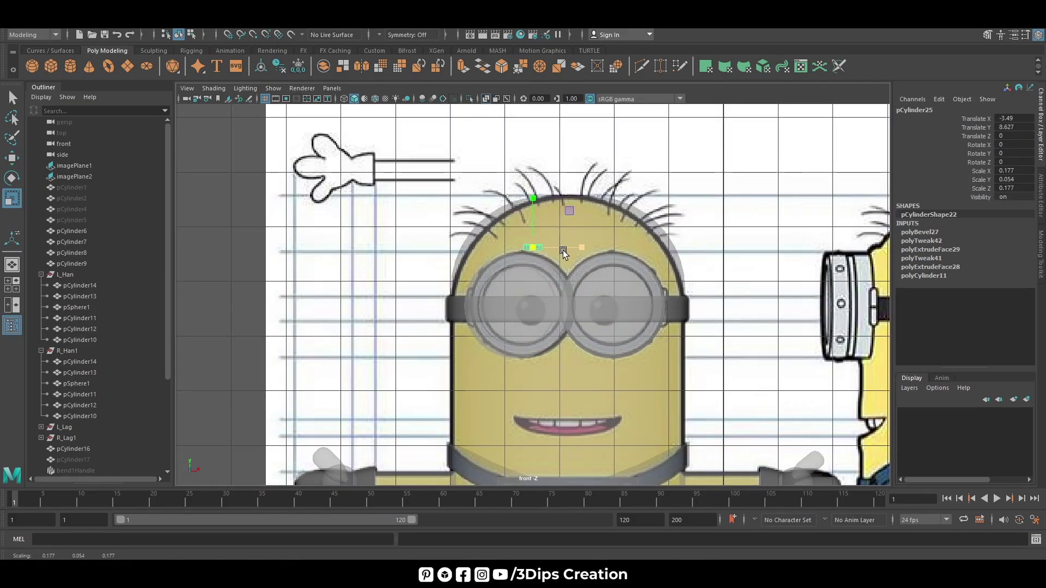
{"action": "key", "text": "f"}
{"action": "mouse_move", "coordinate": [524, 276]}
{"action": "right_mouse_down"}
{"action": "mouse_move", "coordinate": [494, 293]}
{"action": "mouse_move", "coordinate": [488, 276]}
{"action": "mouse_move", "coordinate": [541, 260]}
{"action": "right_mouse_up"}
Step: Move the small ring forward along Z onto the goggle rim front in wireframe perspective
{"action": "left_click", "coordinate": [598, 303]}
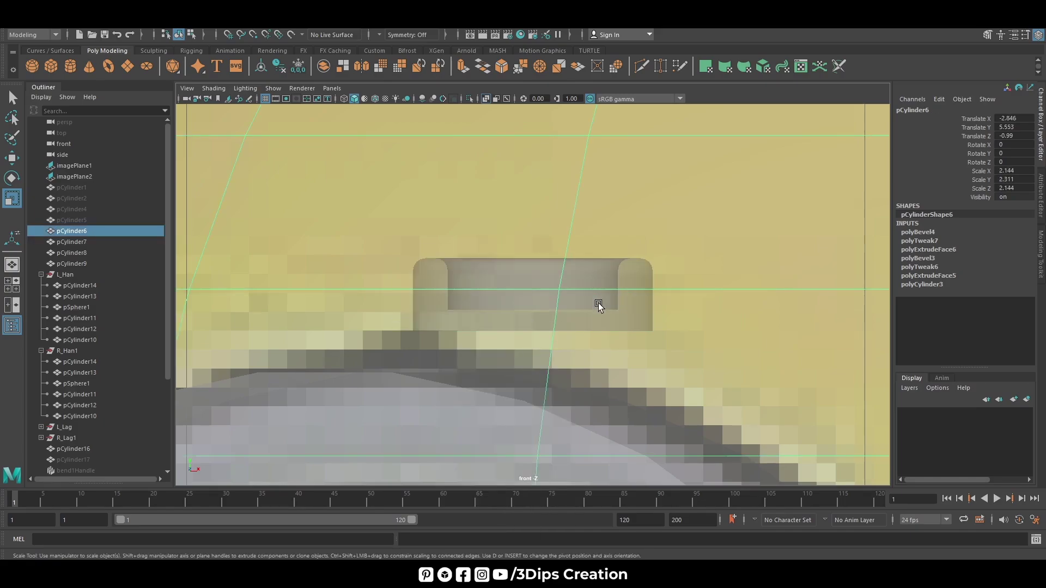
{"action": "key", "text": "space"}
{"action": "key", "text": "space"}
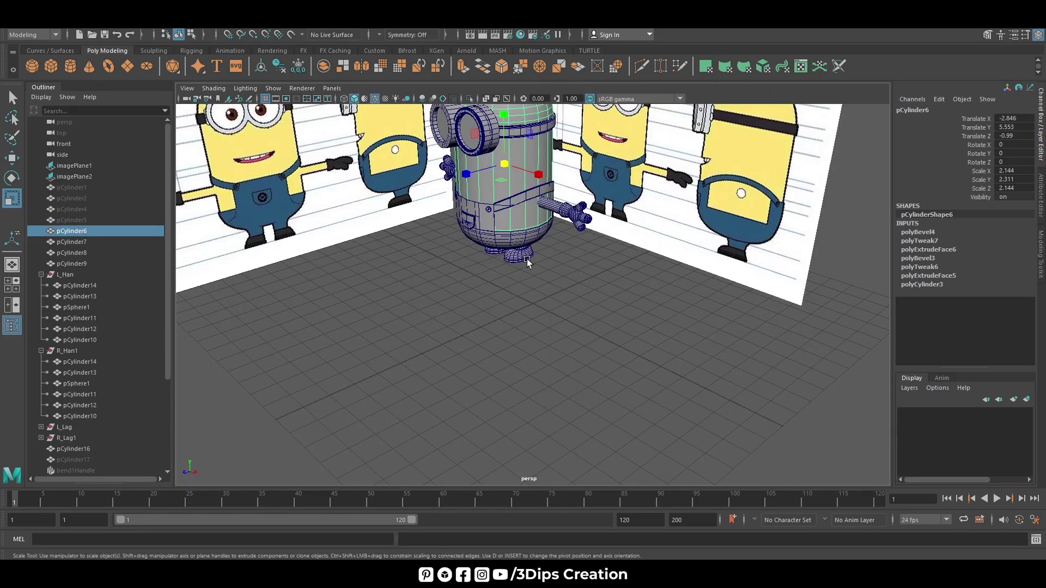
{"action": "key", "text": "f"}
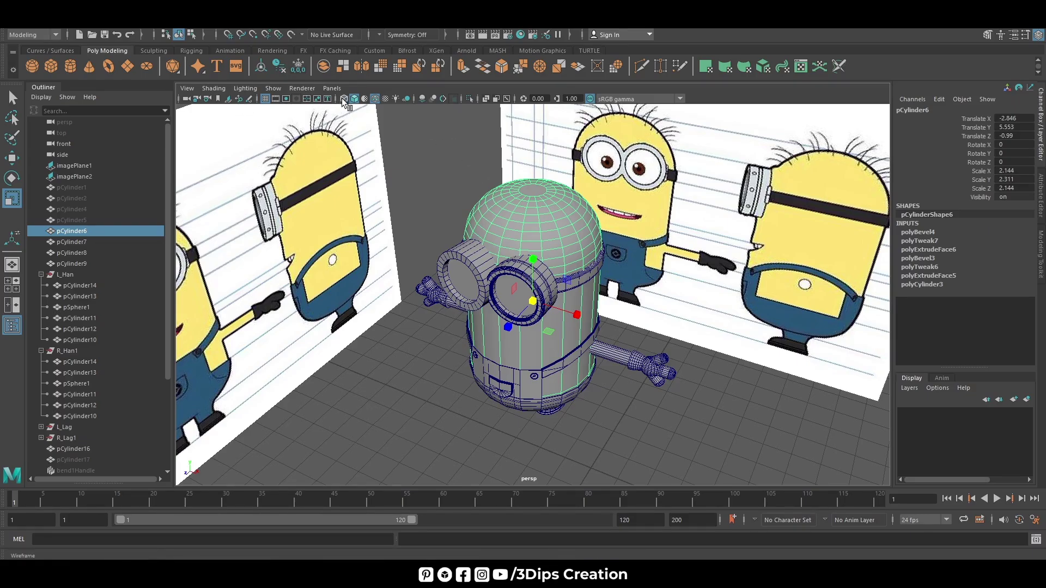
{"action": "key", "text": "4"}
{"action": "mouse_move", "coordinate": [238, 111]}
{"action": "left_mouse_down", "text": "alt"}
{"action": "mouse_move", "coordinate": [478, 304]}
{"action": "mouse_move", "coordinate": [478, 285]}
{"action": "left_mouse_up", "text": "alt"}
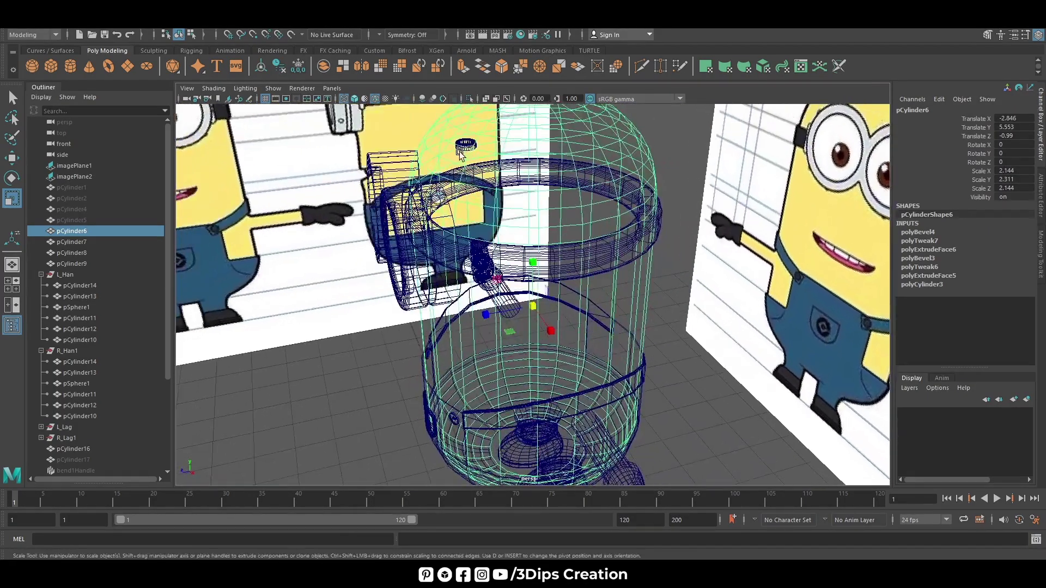
{"action": "left_click", "coordinate": [484, 146]}
{"action": "key", "text": "w"}
{"action": "left_click_drag", "start_coordinate": [418, 154], "coordinate": [346, 171]}
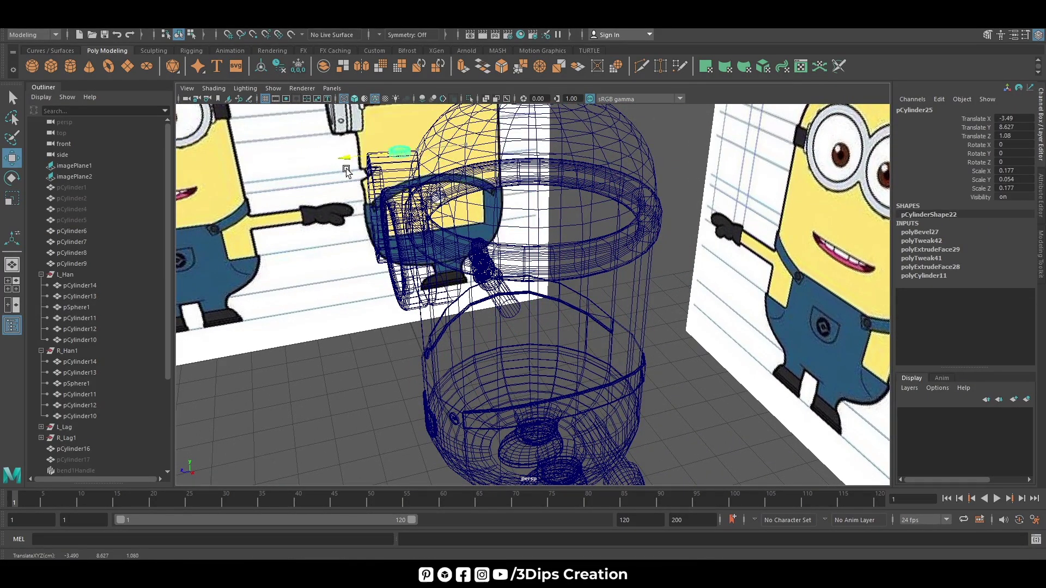
{"action": "mouse_move", "coordinate": [366, 242]}
{"action": "left_mouse_down", "text": "alt"}
{"action": "mouse_move", "coordinate": [443, 235]}
{"action": "mouse_move", "coordinate": [542, 247]}
{"action": "left_mouse_up", "text": "alt"}
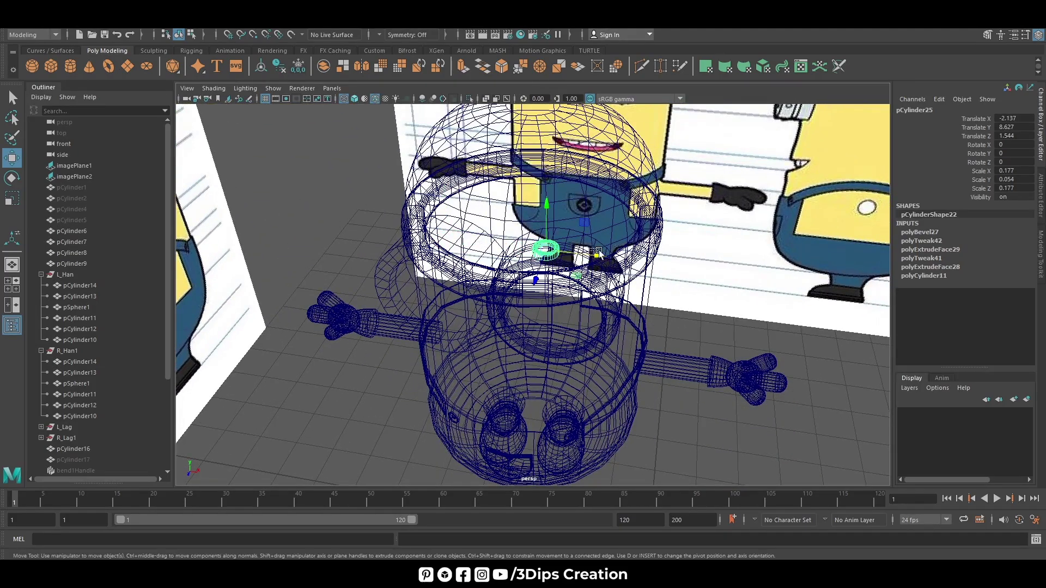
{"action": "left_click", "coordinate": [568, 261]}
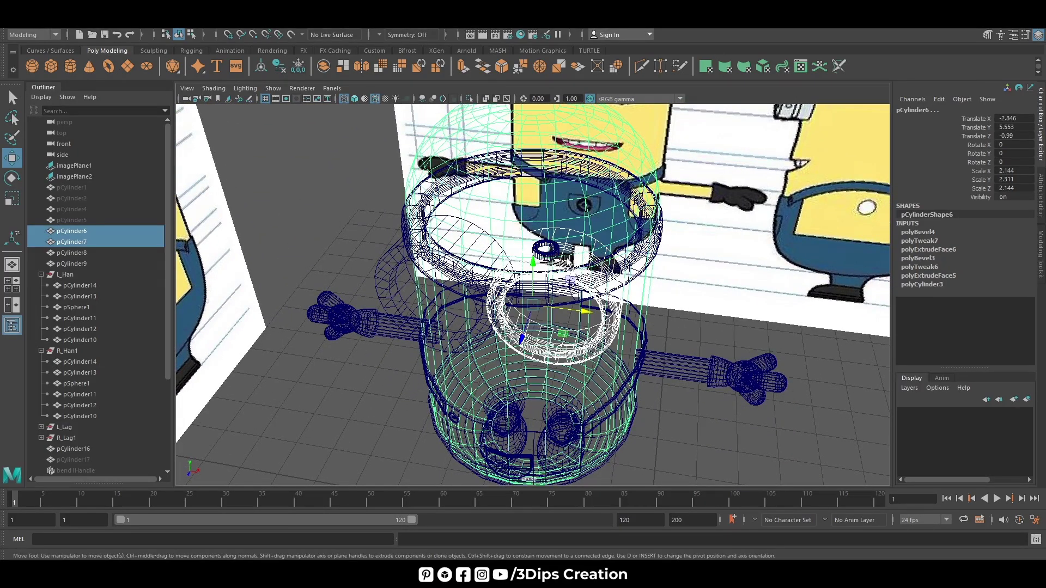
{"action": "left_click", "coordinate": [355, 99]}
{"action": "mouse_move", "coordinate": [599, 317]}
{"action": "left_mouse_down", "text": "alt"}
{"action": "mouse_move", "coordinate": [370, 255]}
{"action": "mouse_move", "coordinate": [393, 258]}
{"action": "left_mouse_up", "text": "alt"}
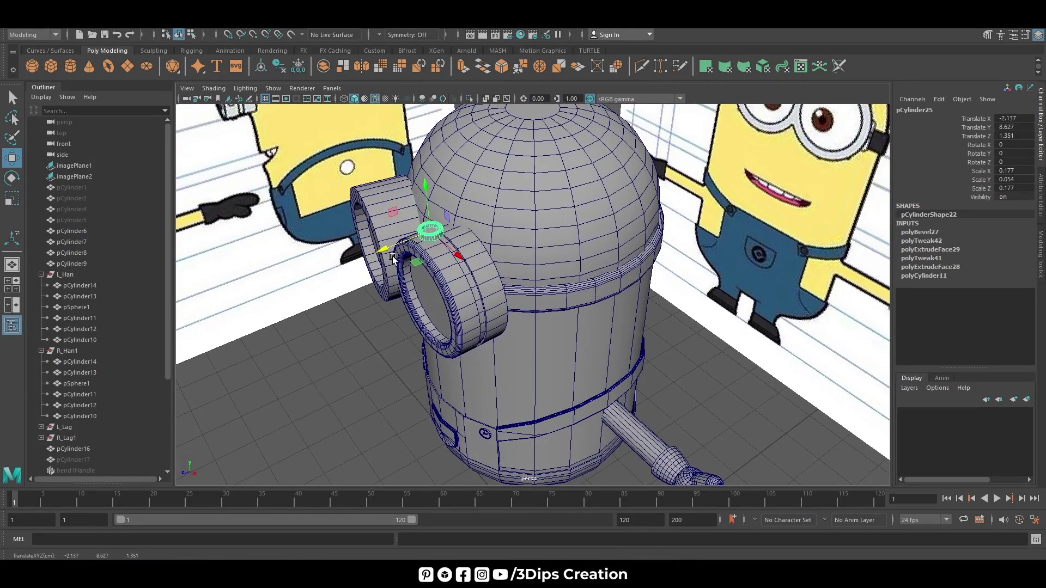
Step: Shrink the ring further and lower it onto the goggle rim's top surface
{"action": "key", "text": "f"}
{"action": "left_click_drag", "start_coordinate": [479, 350], "coordinate": [560, 350], "text": "alt"}
{"action": "key", "text": "r"}
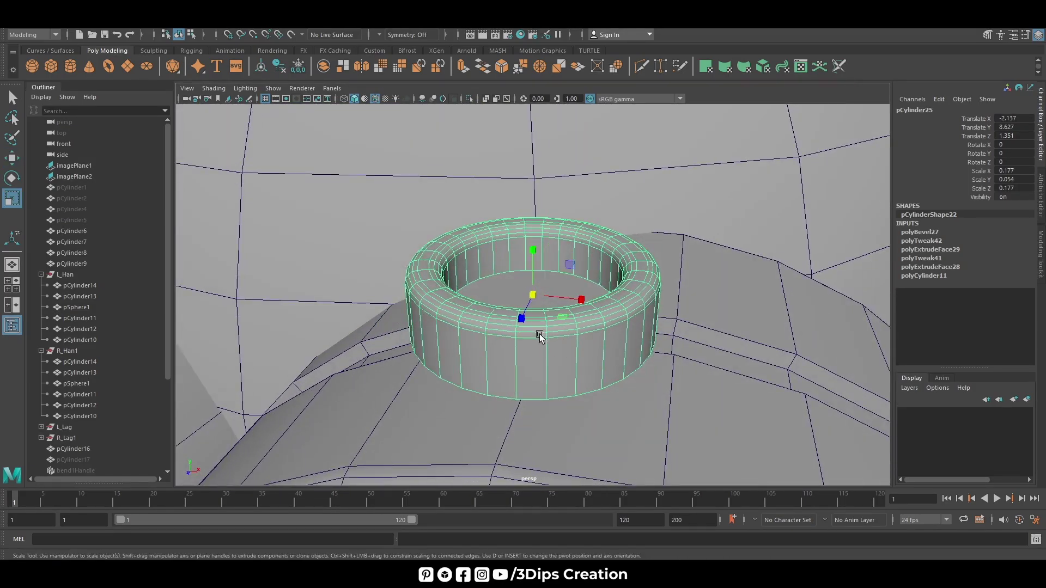
{"action": "left_click_drag", "start_coordinate": [534, 297], "coordinate": [468, 329]}
{"action": "key", "text": "w"}
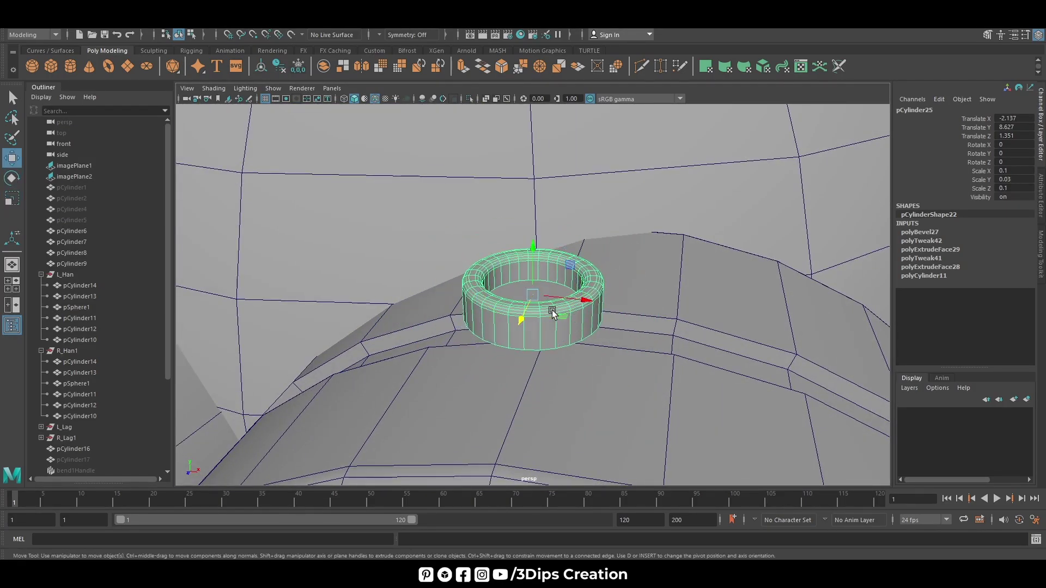
{"action": "left_click_drag", "start_coordinate": [586, 308], "coordinate": [646, 318]}
{"action": "scroll", "coordinate": [646, 319], "scroll_direction": "down", "scroll_amount": 3}
{"action": "mouse_move", "coordinate": [610, 252]}
{"action": "left_mouse_down"}
{"action": "mouse_move", "coordinate": [614, 354]}
{"action": "mouse_move", "coordinate": [619, 332]}
{"action": "mouse_move", "coordinate": [572, 325]}
{"action": "mouse_move", "coordinate": [570, 359]}
{"action": "left_mouse_up"}
{"action": "left_click_drag", "start_coordinate": [458, 395], "coordinate": [402, 385]}
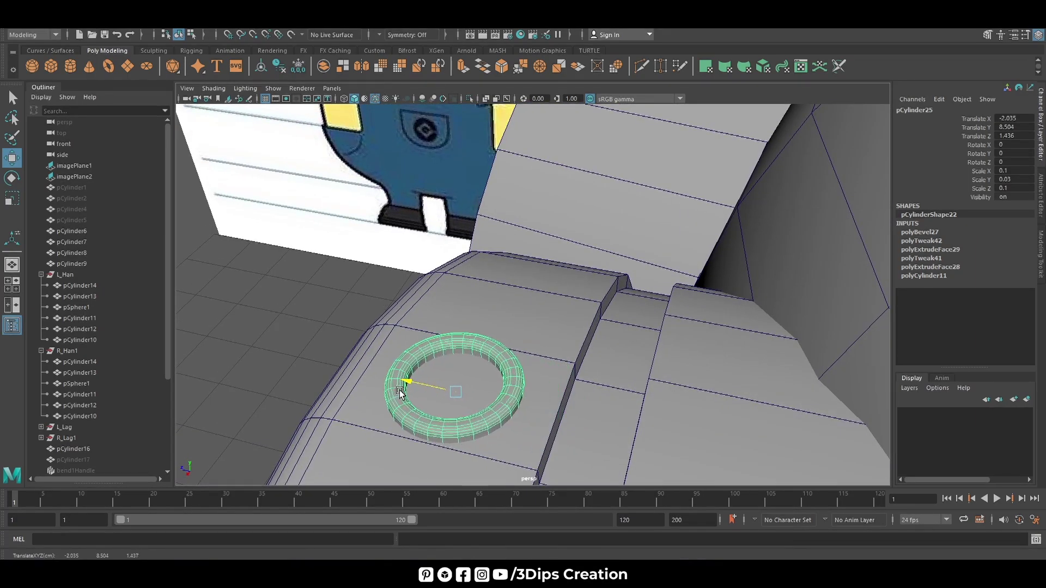
{"action": "mouse_move", "coordinate": [519, 415]}
{"action": "left_mouse_down", "text": "alt"}
{"action": "mouse_move", "coordinate": [415, 402]}
{"action": "mouse_move", "coordinate": [420, 414]}
{"action": "mouse_move", "coordinate": [460, 408]}
{"action": "mouse_move", "coordinate": [423, 404]}
{"action": "left_mouse_up", "text": "alt"}
Step: Fine-tune the rivet to 0.064/0.019/0.064 seated on the rim top, then select pCylinder8
{"action": "key", "text": "r"}
{"action": "key", "text": "w"}
{"action": "mouse_move", "coordinate": [521, 414]}
{"action": "left_mouse_down", "text": "alt"}
{"action": "mouse_move", "coordinate": [585, 323]}
{"action": "mouse_move", "coordinate": [720, 396]}
{"action": "left_mouse_up", "text": "alt"}
{"action": "mouse_move", "coordinate": [720, 397]}
{"action": "right_mouse_down", "text": "alt"}
{"action": "mouse_move", "coordinate": [577, 357]}
{"action": "mouse_move", "coordinate": [618, 396]}
{"action": "right_mouse_up", "text": "alt"}
{"action": "left_click_drag", "start_coordinate": [618, 396], "coordinate": [678, 375], "text": "alt"}
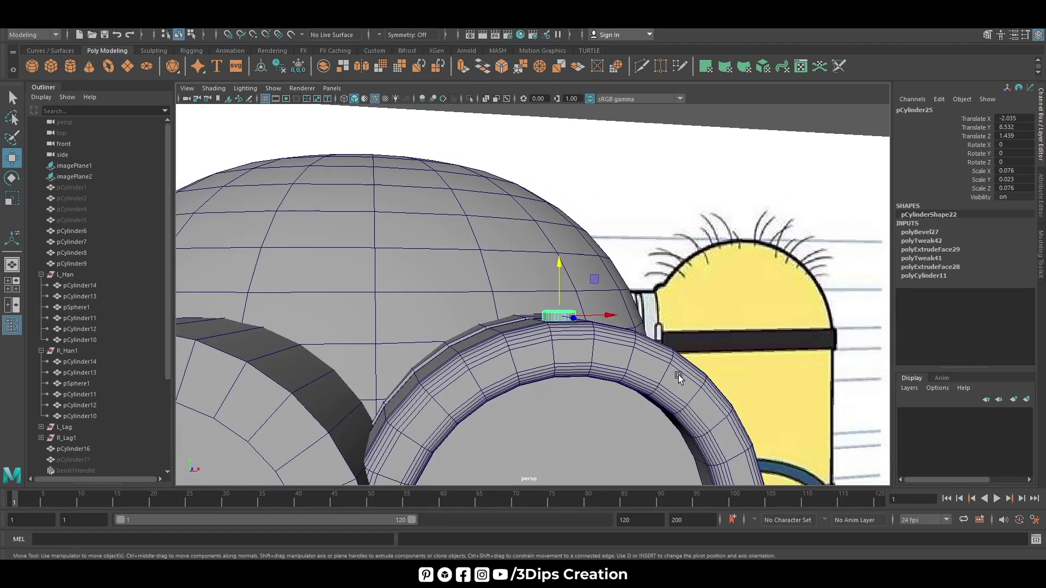
{"action": "left_click_drag", "start_coordinate": [564, 258], "coordinate": [561, 262]}
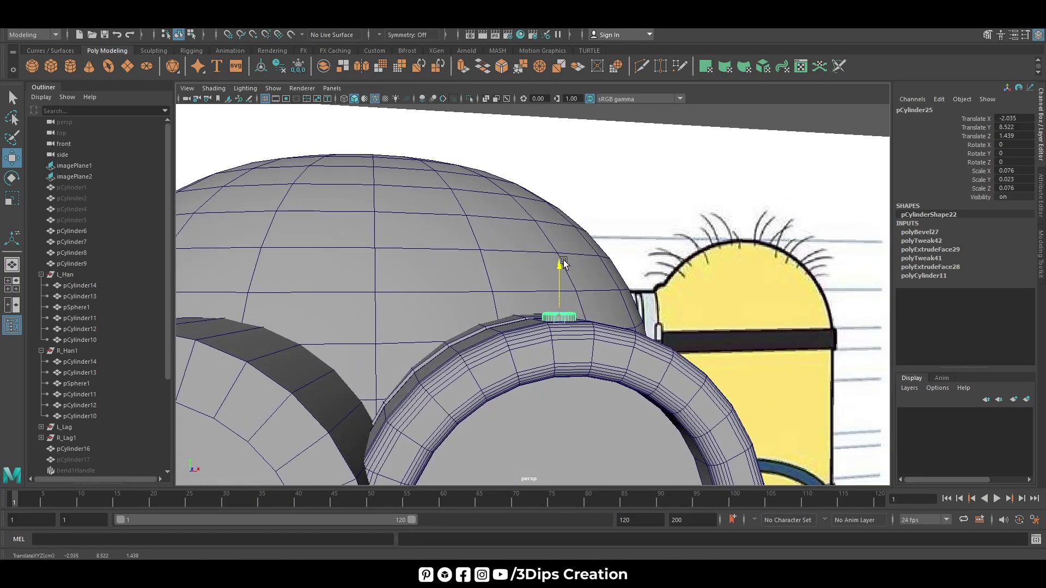
{"action": "key", "text": "f"}
{"action": "mouse_move", "coordinate": [572, 322]}
{"action": "left_mouse_down", "text": "alt"}
{"action": "mouse_move", "coordinate": [566, 355]}
{"action": "mouse_move", "coordinate": [553, 312]}
{"action": "mouse_move", "coordinate": [497, 320]}
{"action": "mouse_move", "coordinate": [589, 358]}
{"action": "mouse_move", "coordinate": [550, 250]}
{"action": "mouse_move", "coordinate": [532, 250]}
{"action": "mouse_move", "coordinate": [602, 341]}
{"action": "mouse_move", "coordinate": [531, 267]}
{"action": "mouse_move", "coordinate": [559, 301]}
{"action": "mouse_move", "coordinate": [561, 210]}
{"action": "mouse_move", "coordinate": [543, 273]}
{"action": "mouse_move", "coordinate": [536, 250]}
{"action": "left_mouse_up", "text": "alt"}
{"action": "key", "text": "r"}
{"action": "key", "text": "w"}
{"action": "scroll", "coordinate": [557, 279], "scroll_direction": "down", "scroll_amount": 5}
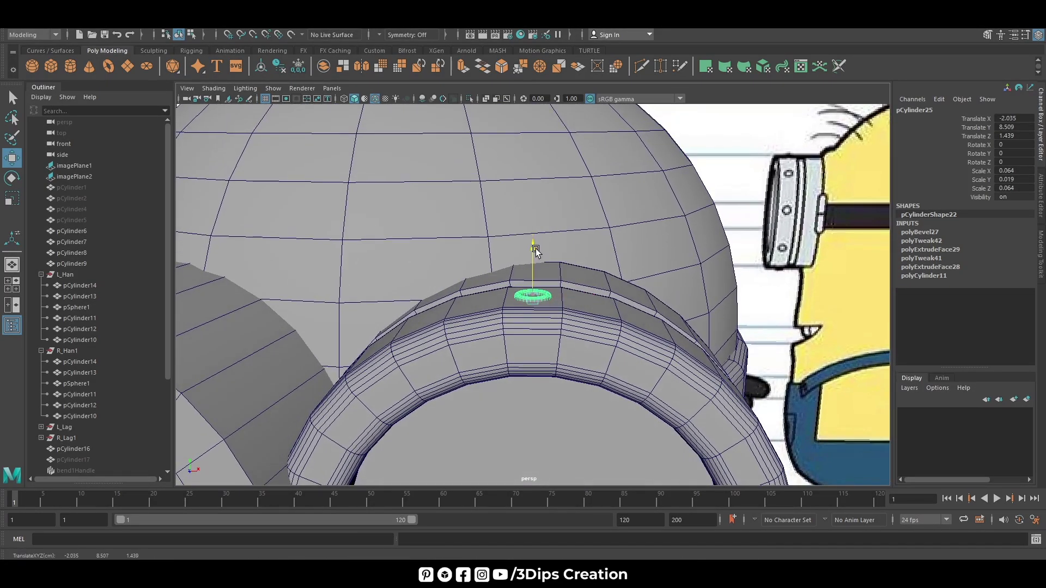
{"action": "left_click_drag", "start_coordinate": [590, 348], "coordinate": [593, 366], "text": "alt"}
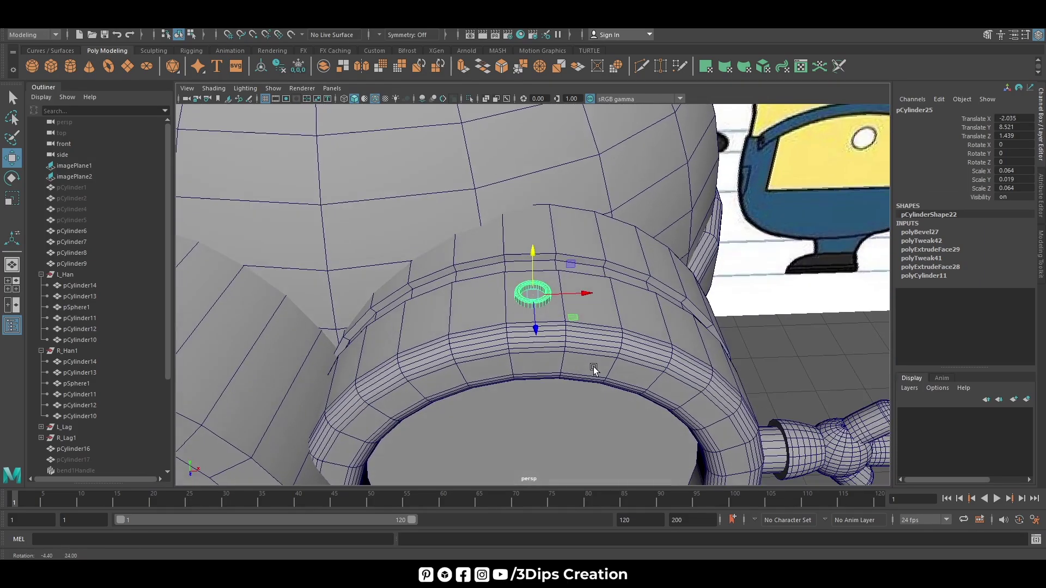
{"action": "left_click", "coordinate": [266, 373]}
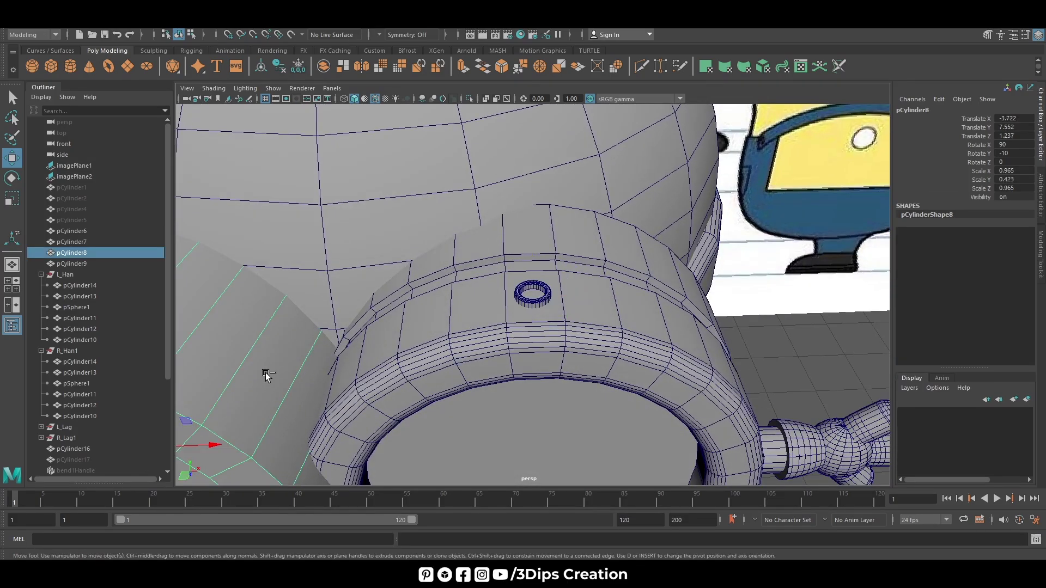
Step: Hide pCylinder8 and select the small rivet ring for moving
{"action": "key", "text": "ctrl+h"}
{"action": "left_click", "coordinate": [529, 301]}
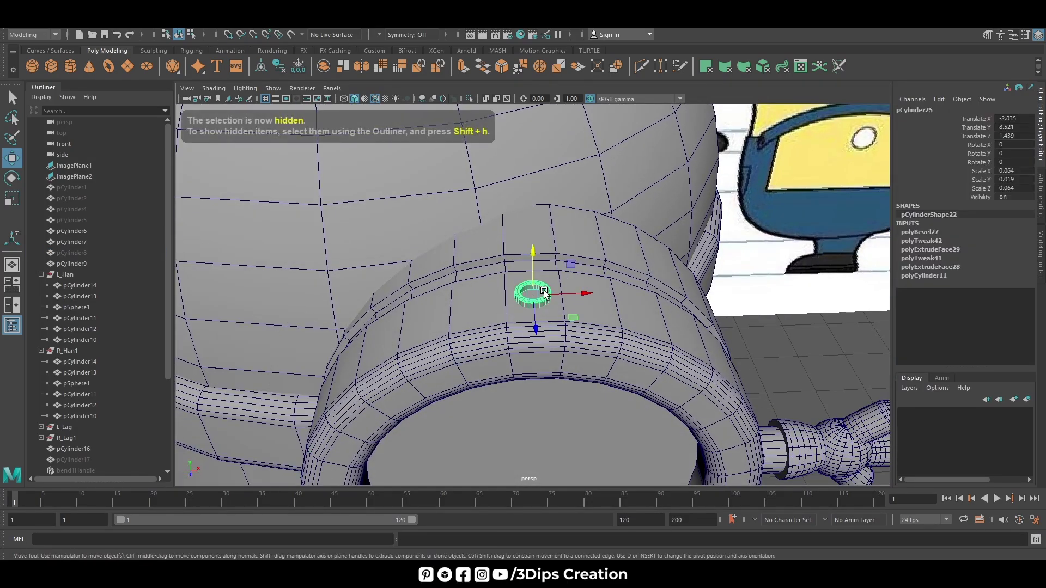
{"action": "key", "text": "r"}
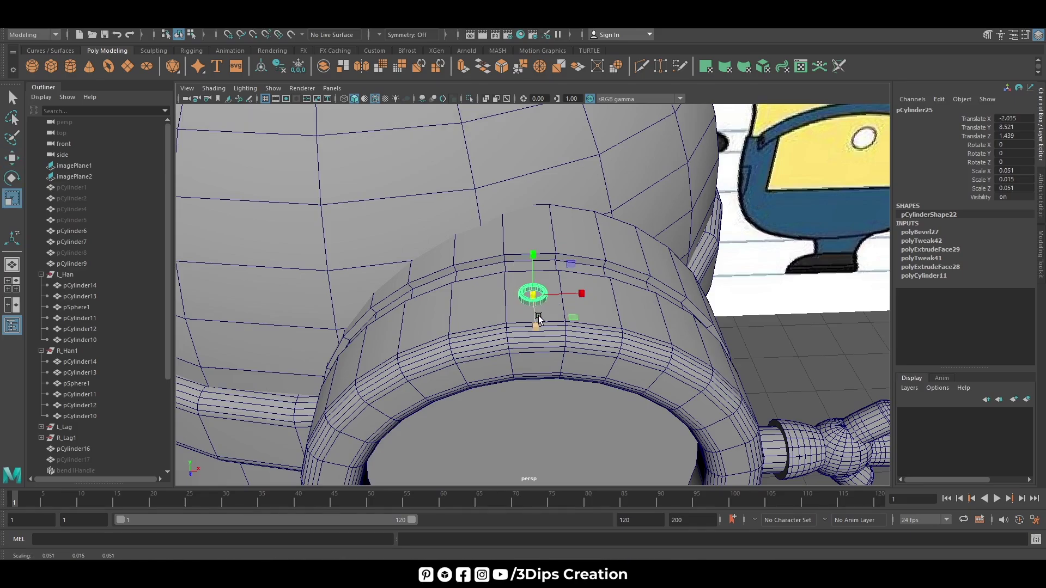
{"action": "key", "text": "w"}
Step: Duplicate the rivet, then slide and tilt the copy along the rim
{"action": "key", "text": "ctrl+d"}
{"action": "left_click_drag", "start_coordinate": [567, 294], "coordinate": [626, 297]}
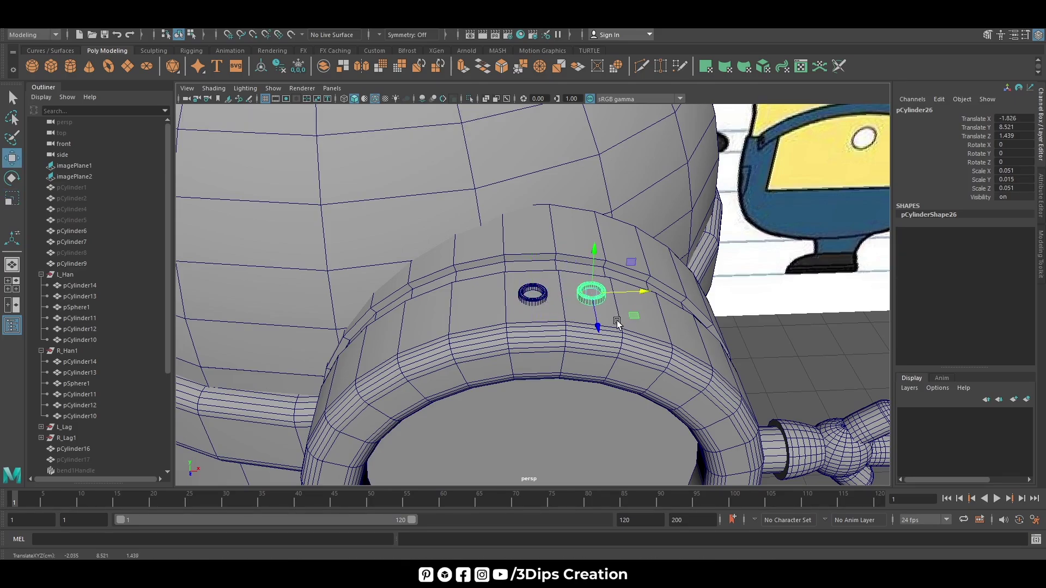
{"action": "scroll", "coordinate": [621, 316], "scroll_direction": "down", "scroll_amount": 5}
{"action": "key", "text": "space"}
{"action": "key", "text": "space"}
{"action": "key", "text": "e"}
{"action": "left_click_drag", "start_coordinate": [534, 247], "coordinate": [399, 137]}
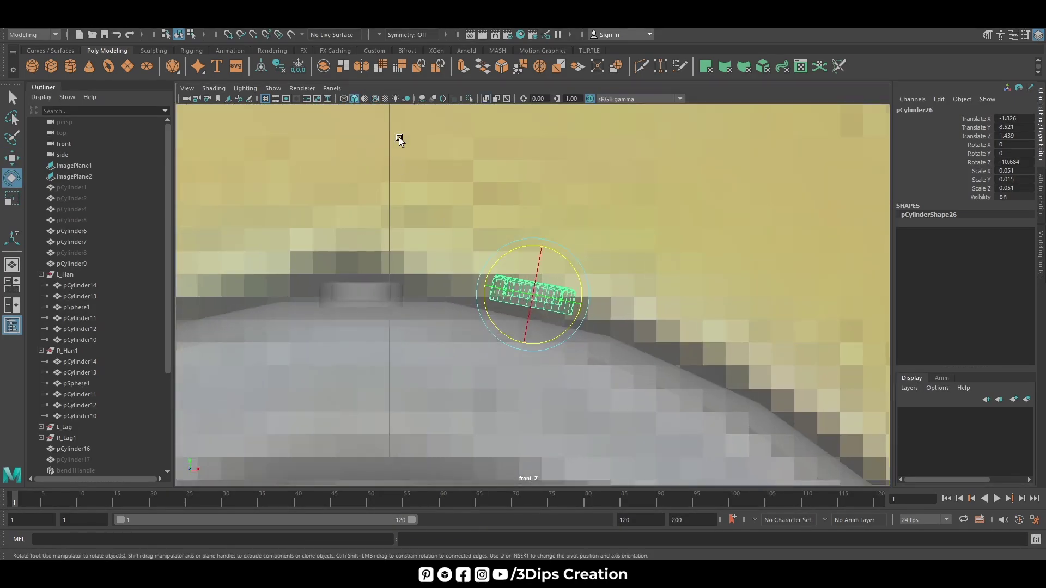
Step: Show wireframe on the shaded model, set the copy's Z rotation to -12, and seat it on the rim
{"action": "left_click", "coordinate": [375, 99]}
{"action": "key", "text": "w"}
{"action": "left_click_drag", "start_coordinate": [567, 284], "coordinate": [580, 302]}
{"action": "key", "text": "e"}
{"action": "left_click", "coordinate": [1014, 162]}
{"action": "type", "text": "-11"}
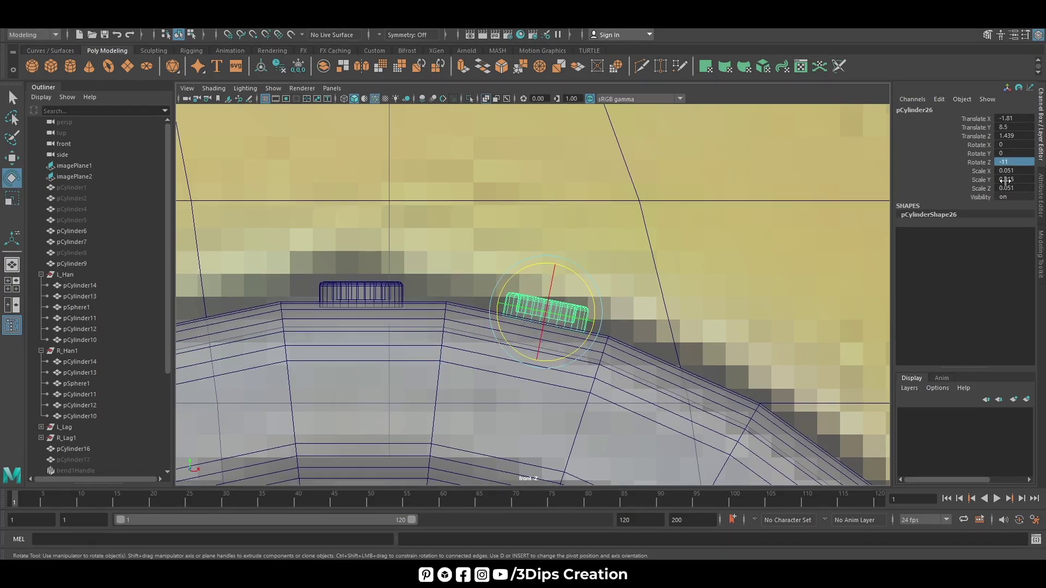
{"action": "type", "text": "-12"}
{"action": "key", "text": "Return"}
{"action": "key", "text": "w"}
{"action": "left_click_drag", "start_coordinate": [534, 250], "coordinate": [569, 294]}
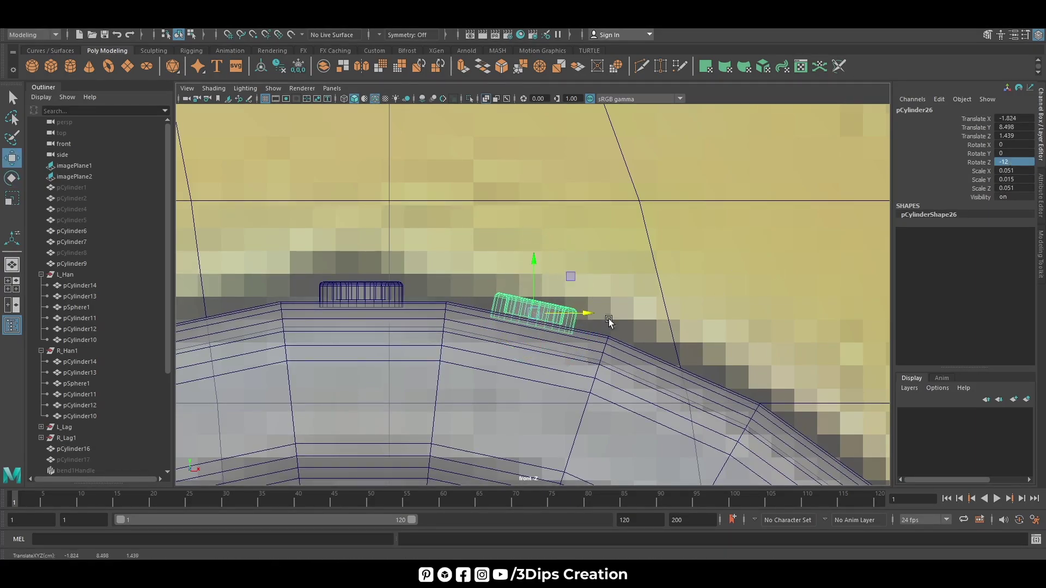
Step: Add a second rivet copy further along the rim, tilted to follow its curve
{"action": "scroll", "coordinate": [609, 318], "scroll_direction": "down", "scroll_amount": 3}
{"action": "key", "text": "ctrl+d"}
{"action": "scroll", "coordinate": [632, 327], "scroll_direction": "up", "scroll_amount": 3}
{"action": "key", "text": "e"}
{"action": "left_click_drag", "start_coordinate": [571, 257], "coordinate": [581, 268]}
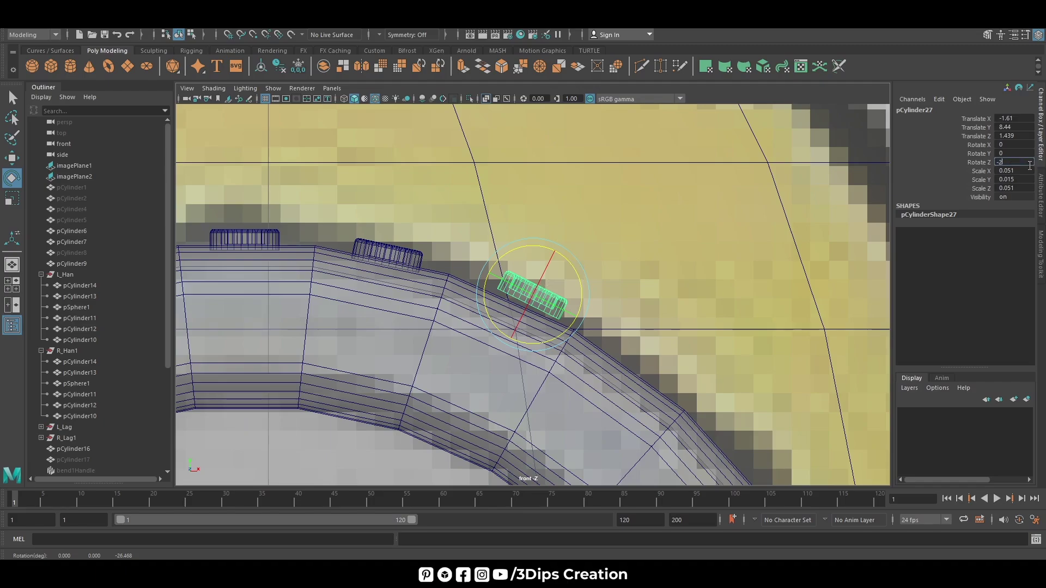
{"action": "middle_click_drag", "start_coordinate": [1028, 165], "coordinate": [568, 304]}
{"action": "key", "text": "w"}
{"action": "left_click_drag", "start_coordinate": [560, 299], "coordinate": [567, 305]}
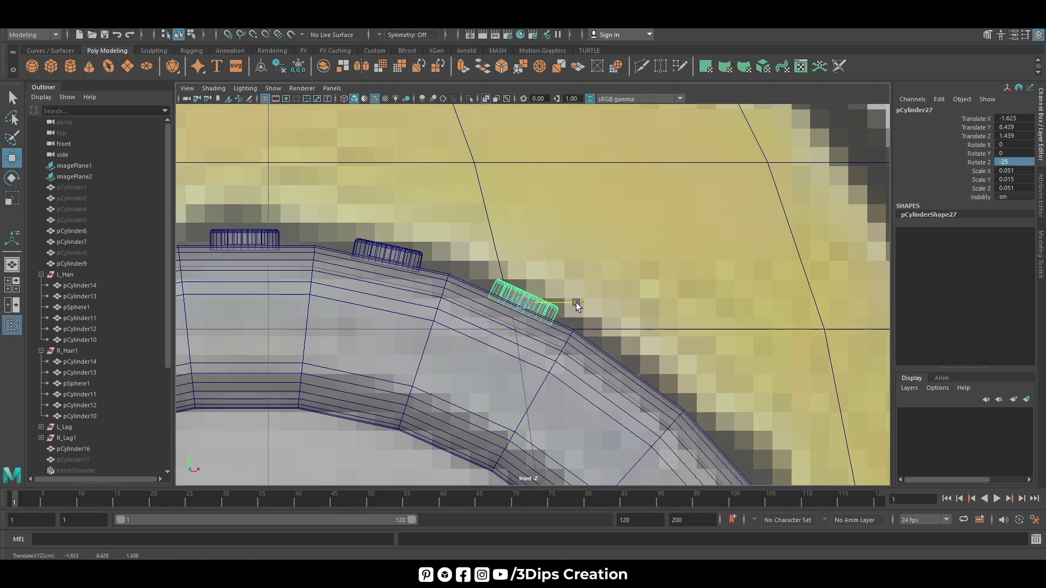
Step: Add a third rivet copy further along the rim, rotated -45 on Z
{"action": "scroll", "coordinate": [567, 304], "scroll_direction": "down", "scroll_amount": 2}
{"action": "key", "text": "ctrl+d"}
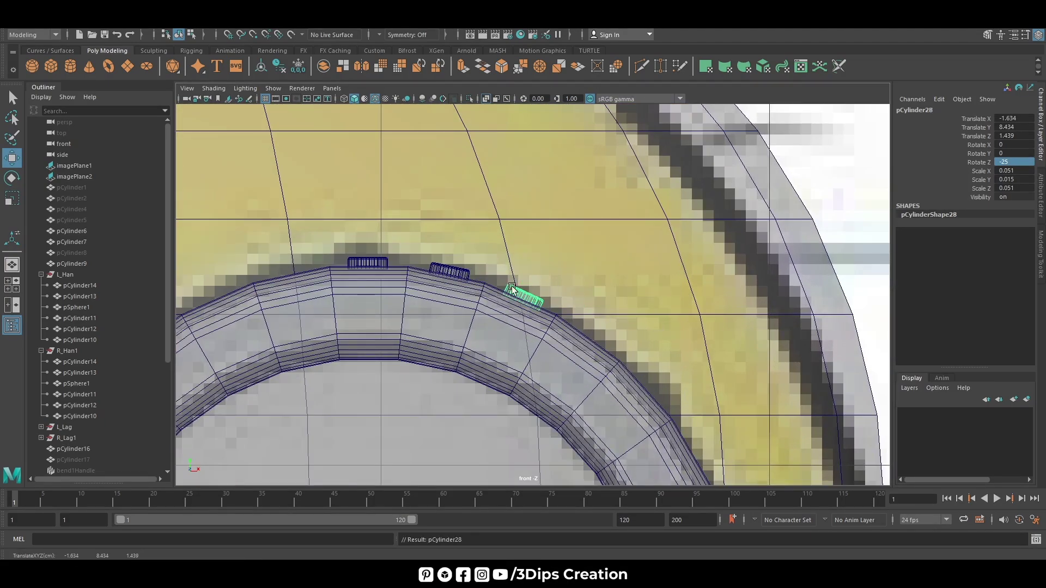
{"action": "scroll", "coordinate": [567, 277], "scroll_direction": "up", "scroll_amount": 1}
{"action": "mouse_move", "coordinate": [512, 287]}
{"action": "left_mouse_down"}
{"action": "mouse_move", "coordinate": [567, 277]}
{"action": "mouse_move", "coordinate": [584, 296]}
{"action": "left_mouse_up"}
{"action": "scroll", "coordinate": [584, 295], "scroll_direction": "up", "scroll_amount": 3}
{"action": "key", "text": "e"}
{"action": "left_click_drag", "start_coordinate": [535, 253], "coordinate": [584, 265]}
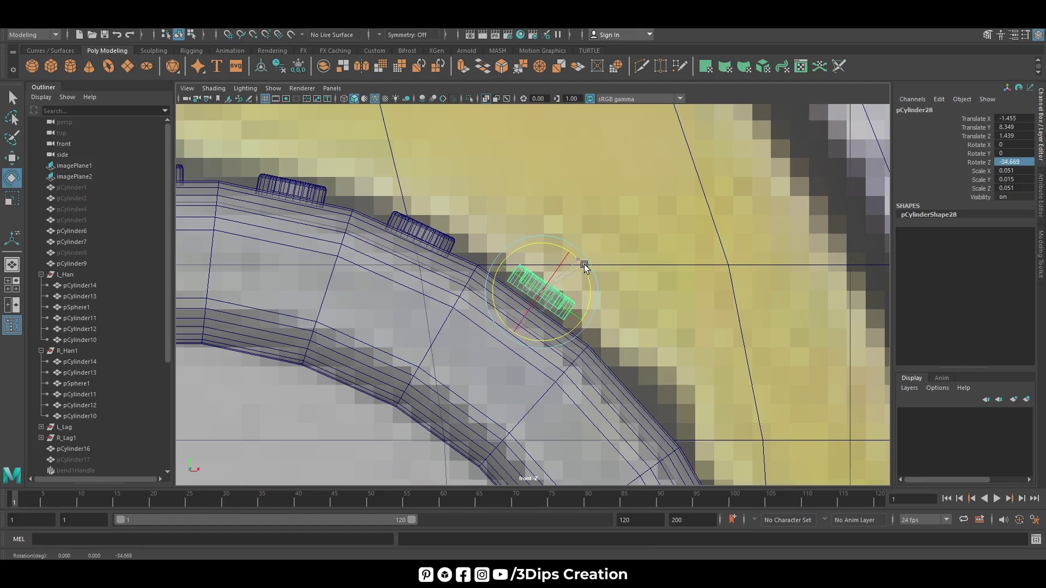
{"action": "type", "text": "-45"}
{"action": "key", "text": "Return"}
Step: Add more rivet copies running down the side of the rim
{"action": "key", "text": "w"}
{"action": "key", "text": "ctrl+d"}
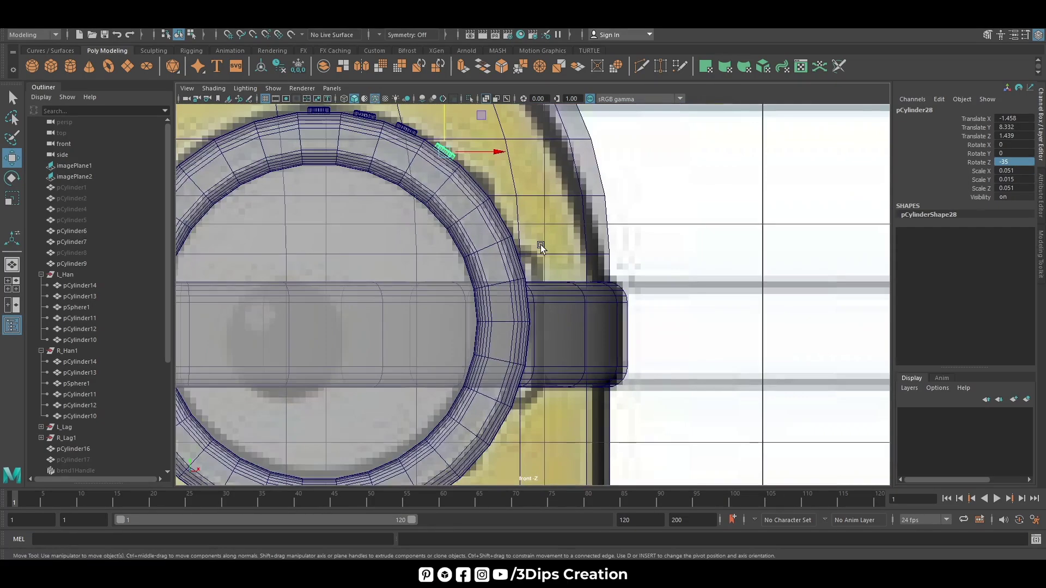
{"action": "left_click_drag", "start_coordinate": [571, 306], "coordinate": [669, 399]}
{"action": "type", "text": "-48"}
{"action": "key", "text": "Return"}
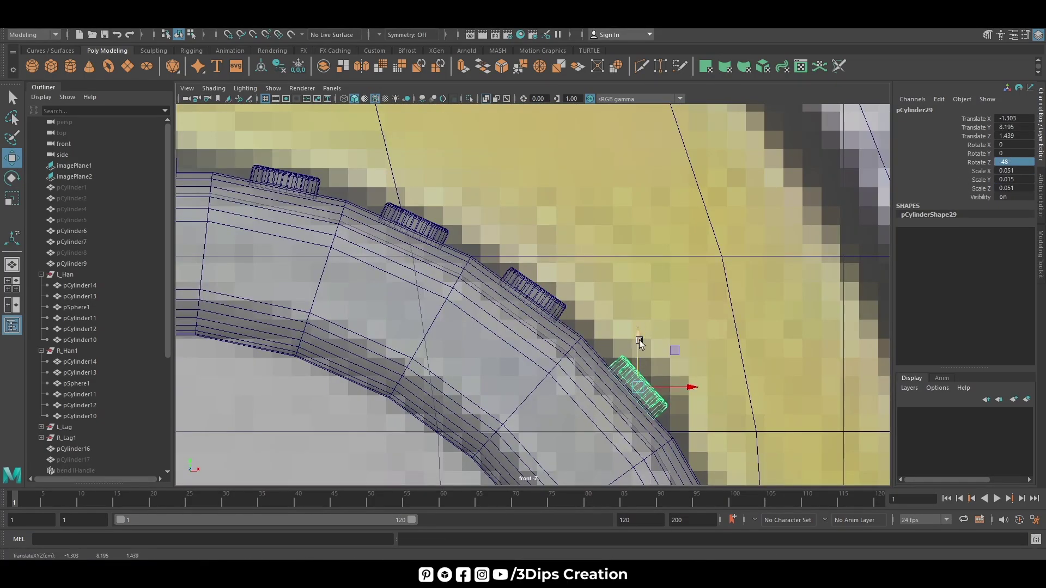
{"action": "middle_click_drag", "start_coordinate": [633, 332], "coordinate": [685, 364], "text": "alt"}
{"action": "key", "text": "ctrl+d"}
{"action": "key", "text": "f"}
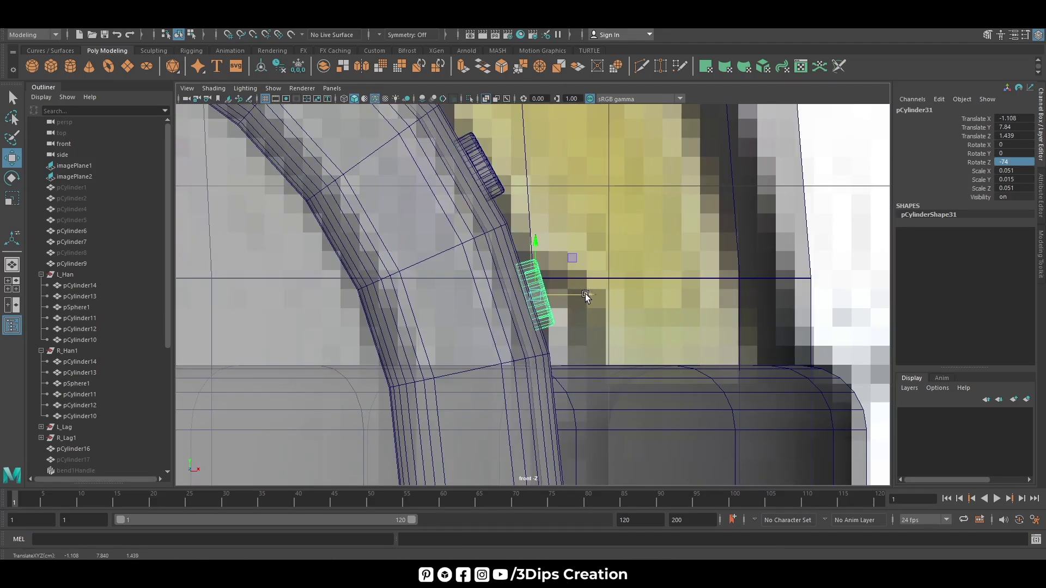
{"action": "left_click_drag", "start_coordinate": [586, 293], "coordinate": [606, 286]}
{"action": "middle_click_drag", "start_coordinate": [658, 499], "coordinate": [625, 368], "text": "alt"}
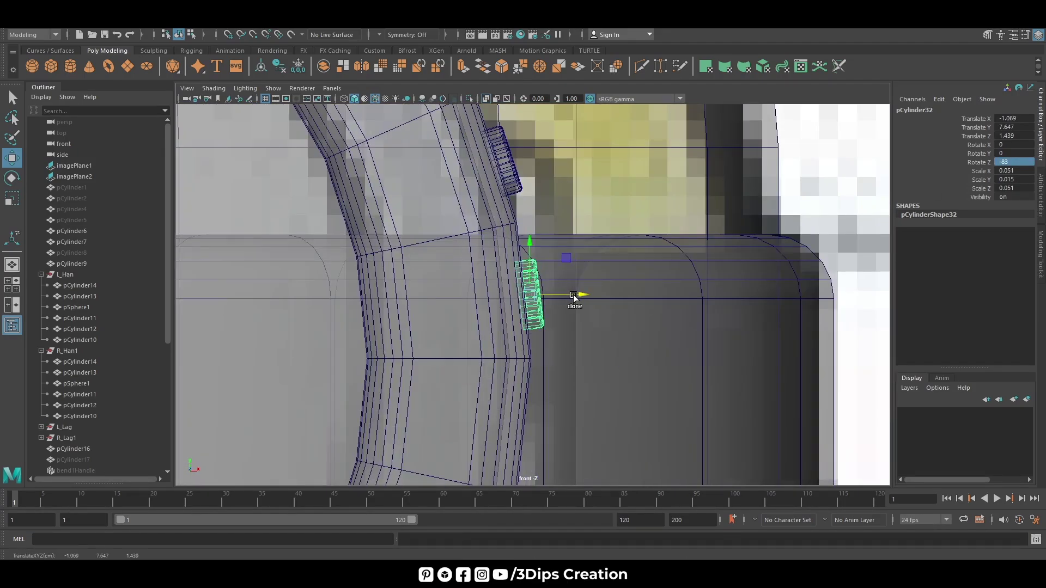
Step: Add a lower rivet copy rotated -96 on Z to follow the rim
{"action": "key", "text": "ctrl+d"}
{"action": "left_click_drag", "start_coordinate": [573, 299], "coordinate": [566, 402]}
{"action": "key", "text": "e"}
{"action": "left_click", "coordinate": [1017, 162]}
{"action": "type", "text": "-96"}
{"action": "key", "text": "Return"}
{"action": "middle_click_drag", "start_coordinate": [599, 327], "coordinate": [599, 218], "text": "alt"}
Step: Keep duplicating rivets lower along the rim, tilting each to match the curve
{"action": "key", "text": "ctrl+d"}
{"action": "key", "text": "w"}
{"action": "left_click_drag", "start_coordinate": [540, 366], "coordinate": [559, 429]}
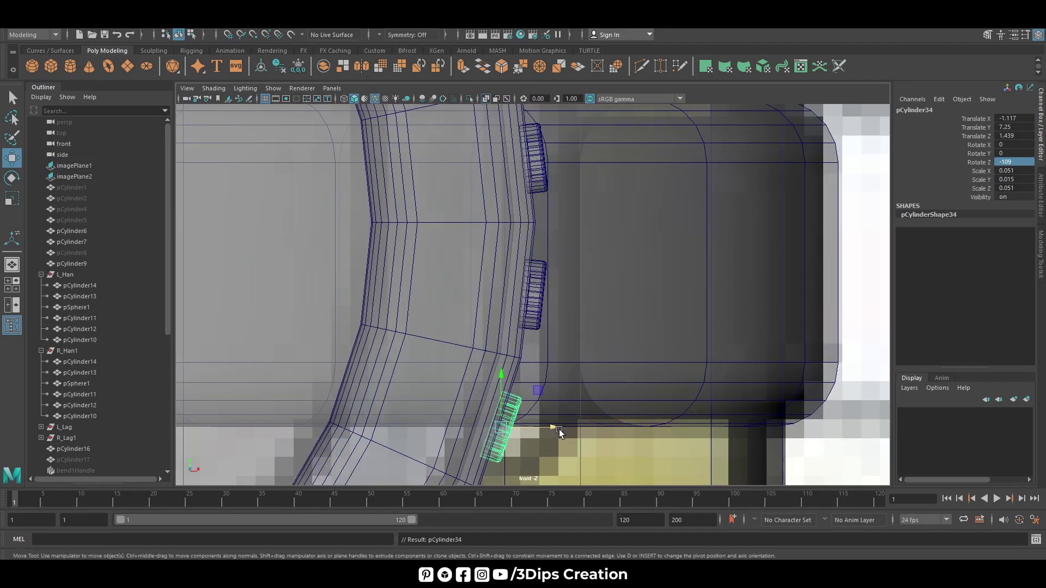
{"action": "middle_click_drag", "start_coordinate": [557, 430], "coordinate": [504, 372]}
{"action": "key", "text": "ctrl+d"}
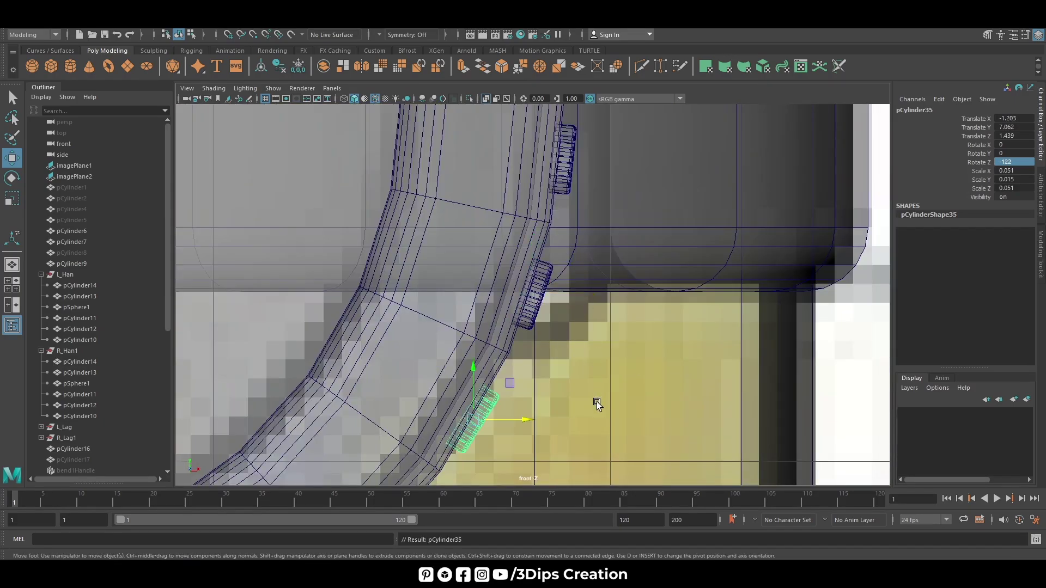
{"action": "left_click_drag", "start_coordinate": [522, 414], "coordinate": [512, 394]}
{"action": "key", "text": "Return"}
{"action": "mouse_move", "coordinate": [578, 305]}
{"action": "middle_mouse_down", "text": "alt"}
{"action": "mouse_move", "coordinate": [528, 417]}
{"action": "mouse_move", "coordinate": [581, 345]}
{"action": "middle_mouse_up", "text": "alt"}
Step: Place rivet copies toward and at the bottom of the rim
{"action": "key", "text": "ctrl+d"}
{"action": "left_click_drag", "start_coordinate": [581, 346], "coordinate": [490, 402]}
{"action": "middle_click_drag", "start_coordinate": [490, 402], "coordinate": [532, 248], "text": "alt"}
{"action": "key", "text": "ctrl+d"}
{"action": "left_click_drag", "start_coordinate": [532, 248], "coordinate": [218, 420]}
{"action": "key", "text": "ctrl+d"}
{"action": "middle_click_drag", "start_coordinate": [537, 353], "coordinate": [578, 297], "text": "alt"}
Step: Duplicate rivets with Shift+D up the rim's left side, tilting each to fit
{"action": "key", "text": "shift+d"}
{"action": "key", "text": "shift+d"}
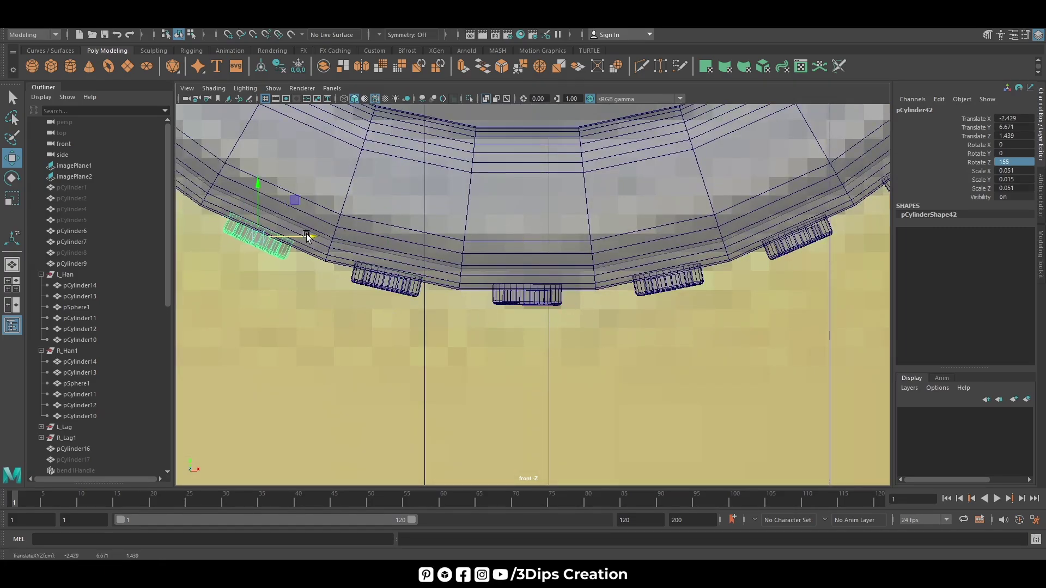
{"action": "middle_click_drag", "start_coordinate": [306, 233], "coordinate": [536, 318], "text": "alt"}
{"action": "key", "text": "shift+d"}
{"action": "key", "text": "shift+d"}
{"action": "mouse_move", "coordinate": [468, 227]}
{"action": "middle_mouse_down", "text": "alt"}
{"action": "mouse_move", "coordinate": [561, 247]}
{"action": "mouse_move", "coordinate": [564, 352]}
{"action": "middle_mouse_up", "text": "alt"}
{"action": "key", "text": "shift+d"}
{"action": "key", "text": "shift+d"}
{"action": "middle_click_drag", "start_coordinate": [480, 163], "coordinate": [549, 268], "text": "alt"}
Step: Close the ring with rivets toward the rim top, ending at pCylinder54
{"action": "key", "text": "shift+d"}
{"action": "middle_click_drag", "start_coordinate": [581, 175], "coordinate": [584, 297], "text": "alt"}
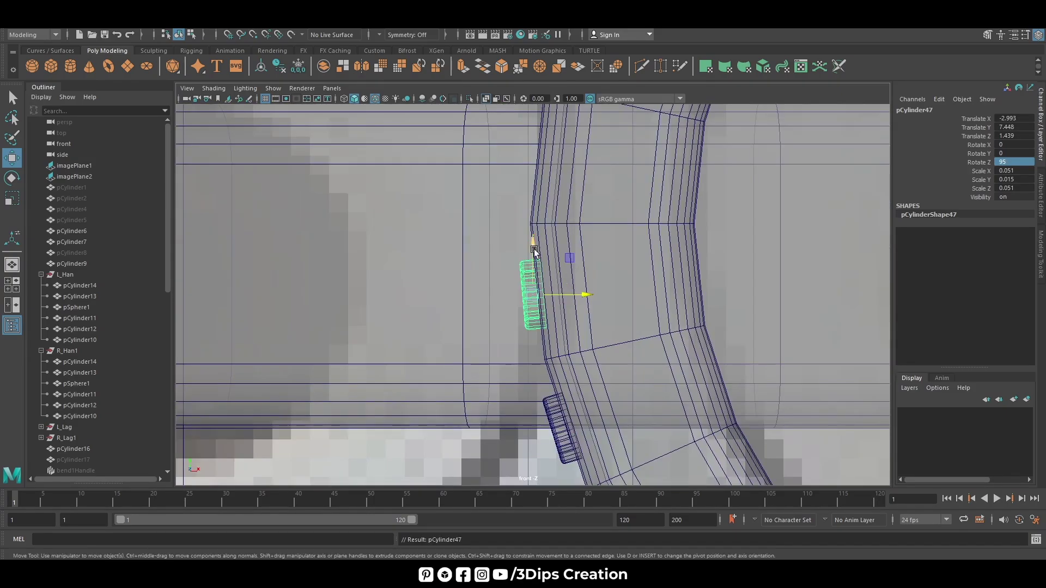
{"action": "key", "text": "shift+d"}
{"action": "middle_click_drag", "start_coordinate": [586, 180], "coordinate": [584, 299], "text": "alt"}
{"action": "key", "text": "shift+d"}
{"action": "middle_click_drag", "start_coordinate": [577, 142], "coordinate": [535, 245], "text": "alt"}
{"action": "key", "text": "shift+d"}
{"action": "middle_click_drag", "start_coordinate": [589, 164], "coordinate": [586, 286], "text": "alt"}
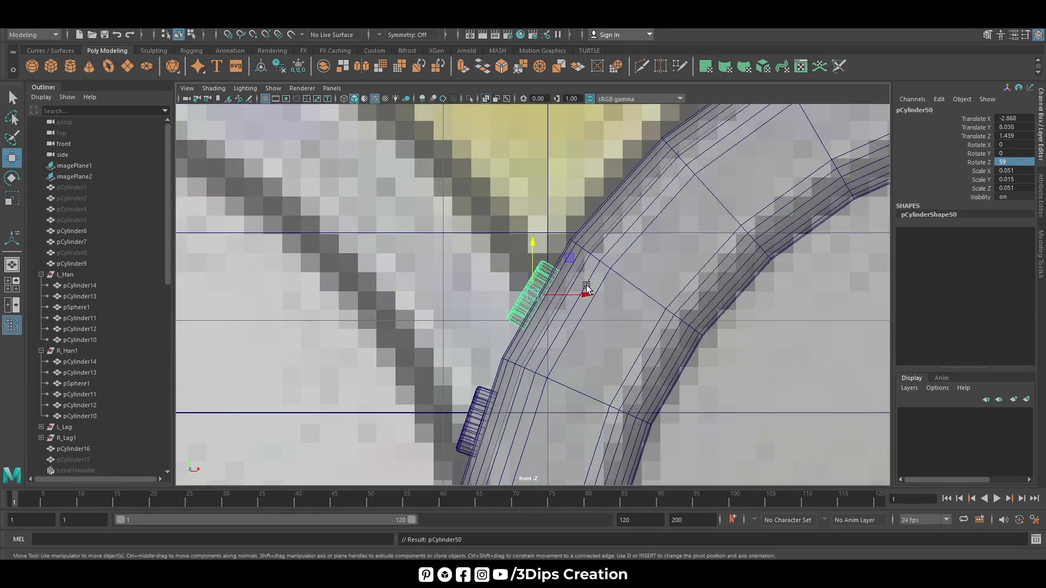
{"action": "key", "text": "shift+d"}
{"action": "key", "text": "shift+d"}
{"action": "middle_click_drag", "start_coordinate": [616, 132], "coordinate": [594, 305], "text": "alt"}
{"action": "key", "text": "shift+d"}
{"action": "key", "text": "shift+d"}
{"action": "left_click_drag", "start_coordinate": [786, 143], "coordinate": [787, 141]}
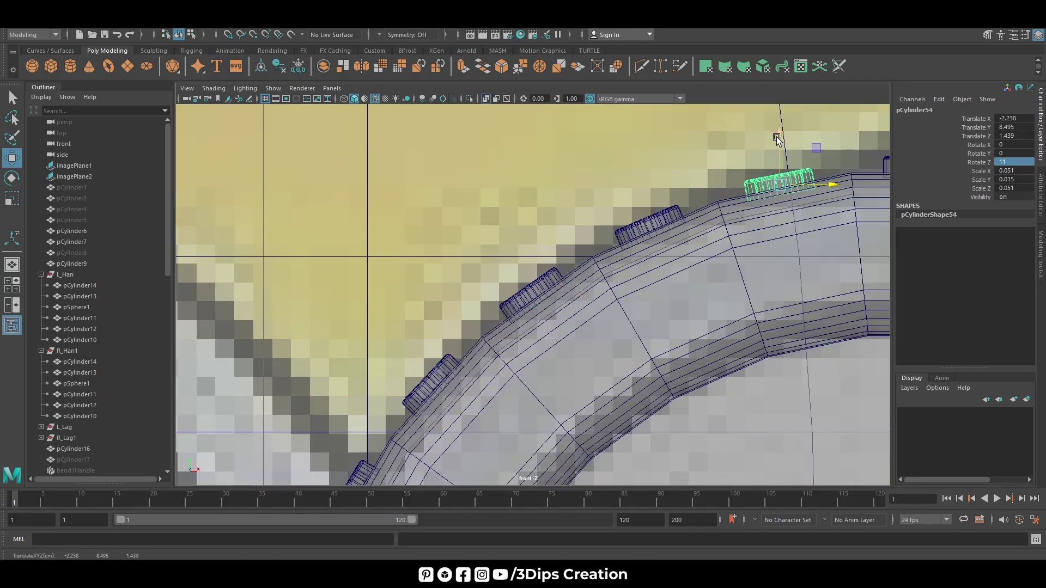
{"action": "scroll", "coordinate": [571, 289], "scroll_direction": "down", "scroll_amount": 10}
{"action": "mouse_move", "coordinate": [572, 289]}
{"action": "left_mouse_down", "text": "alt"}
{"action": "mouse_move", "coordinate": [472, 142]}
{"action": "mouse_move", "coordinate": [524, 377]}
{"action": "left_mouse_up", "text": "alt"}
{"action": "left_click", "coordinate": [472, 142]}
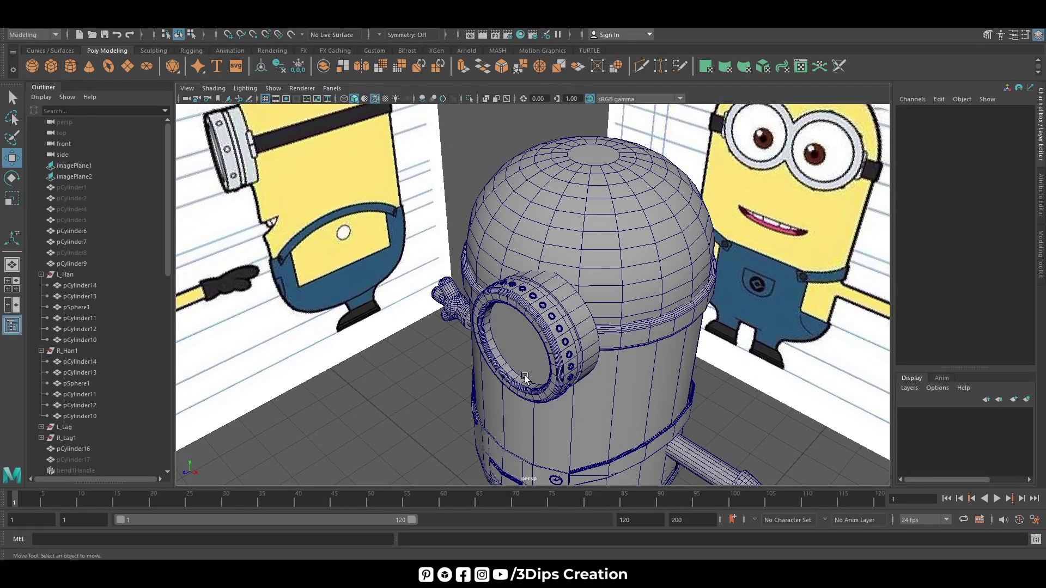
Step: Select the rivet copies up to pCylinder54 plus the rim pCylinder7, and group them as group1
{"action": "left_click", "coordinate": [574, 342]}
{"action": "scroll", "coordinate": [158, 364], "scroll_direction": "down", "scroll_amount": 10}
{"action": "left_click", "coordinate": [82, 439]}
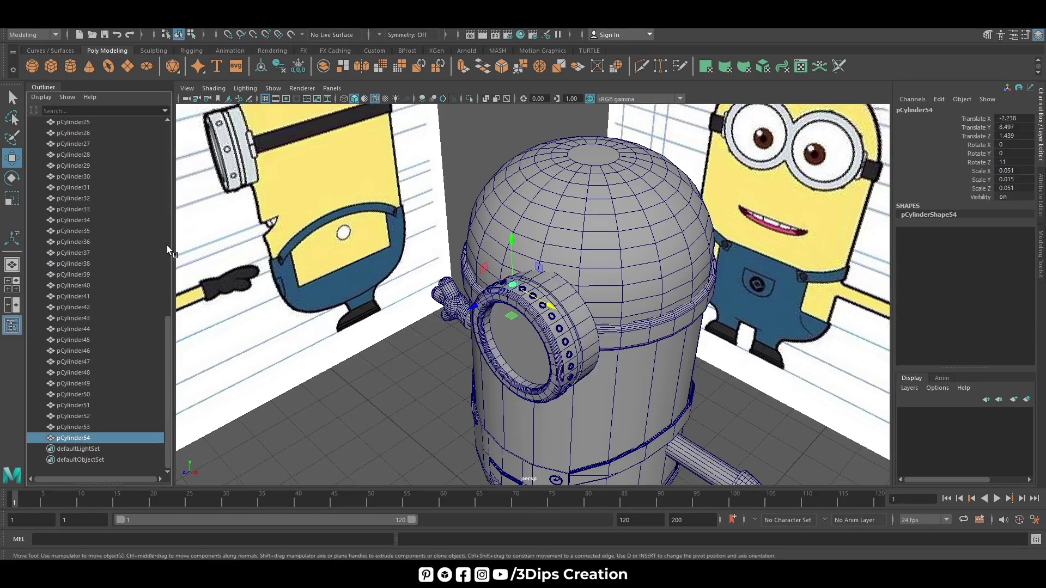
{"action": "scroll", "coordinate": [77, 236], "scroll_direction": "up", "scroll_amount": 4}
{"action": "left_click", "coordinate": [78, 234], "text": "shift"}
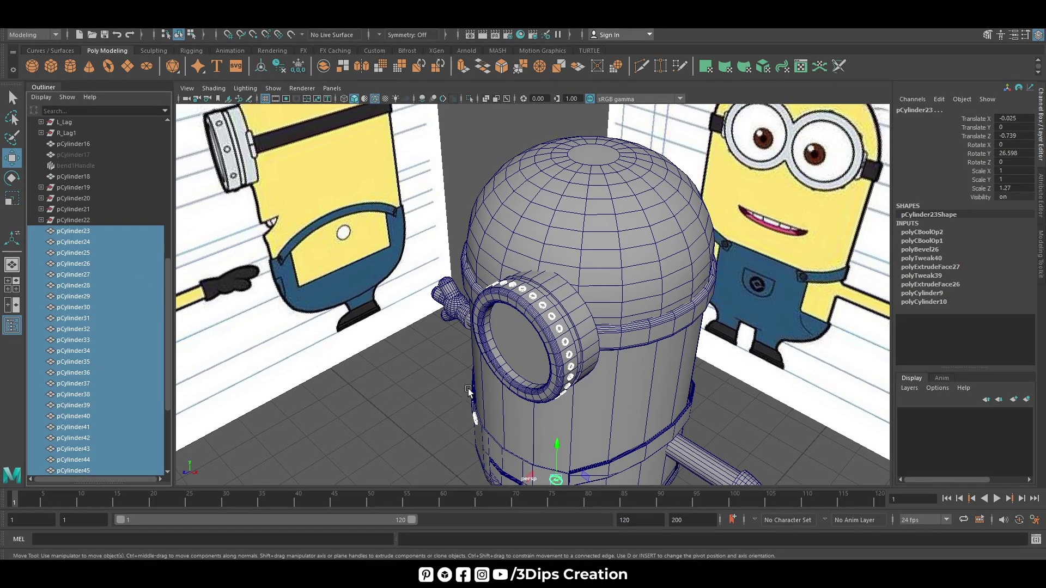
{"action": "left_click_drag", "start_coordinate": [469, 387], "coordinate": [504, 376], "text": "alt"}
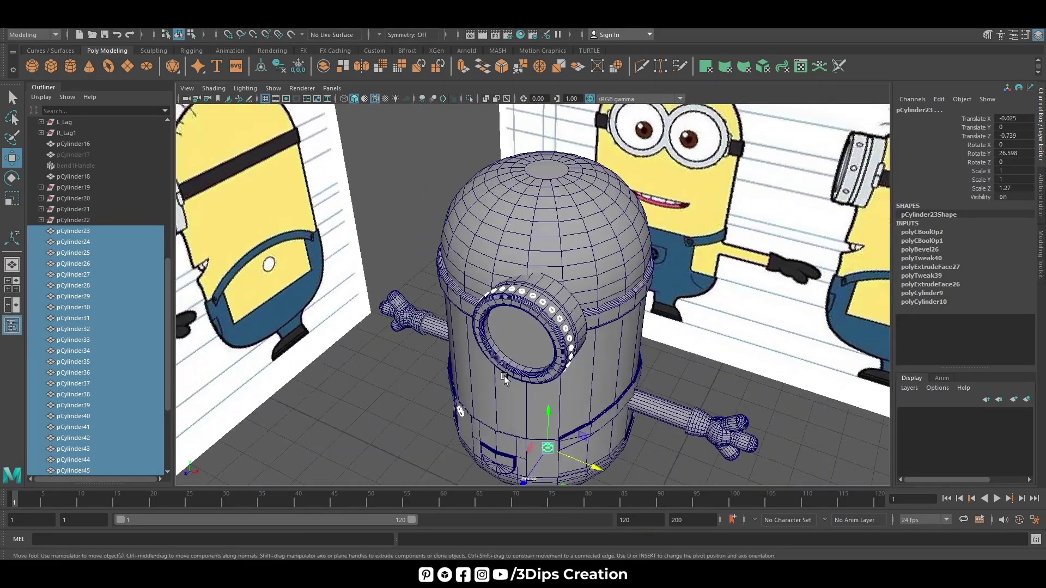
{"action": "left_click", "coordinate": [79, 232], "text": "ctrl"}
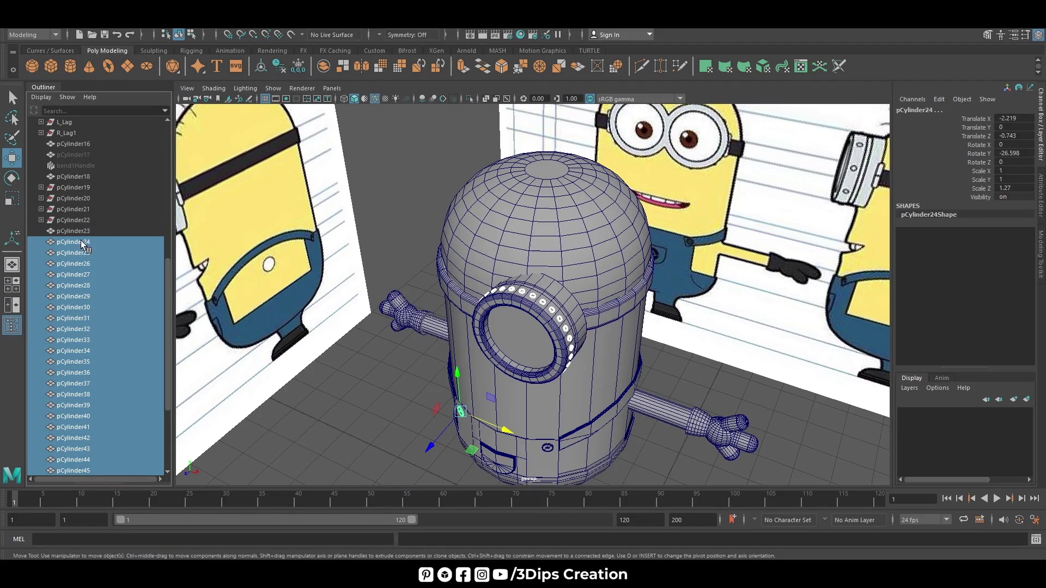
{"action": "left_click", "coordinate": [81, 241], "text": "ctrl"}
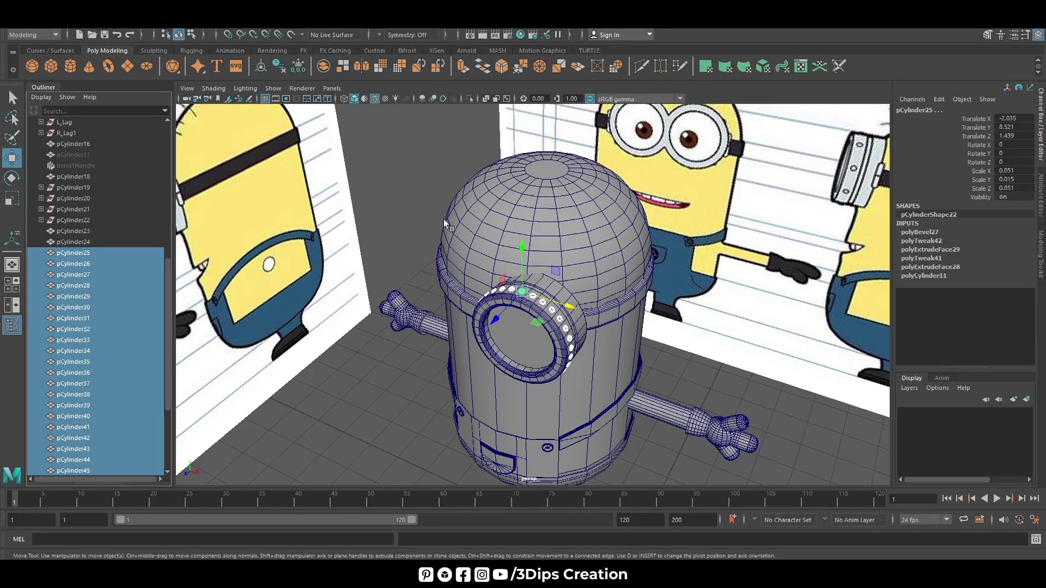
{"action": "left_click", "coordinate": [581, 335], "text": "shift"}
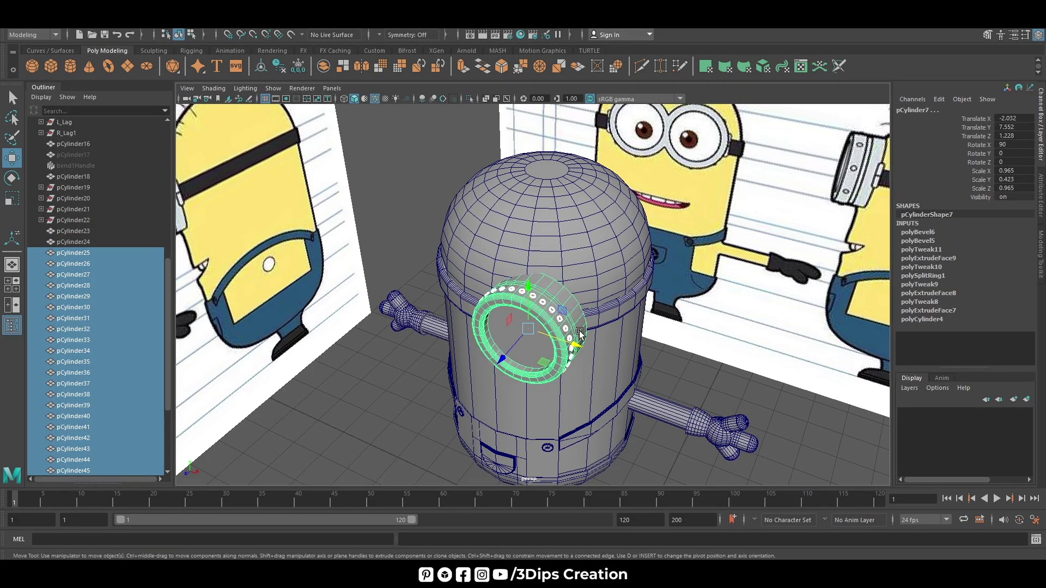
{"action": "key", "text": "ctrl+g"}
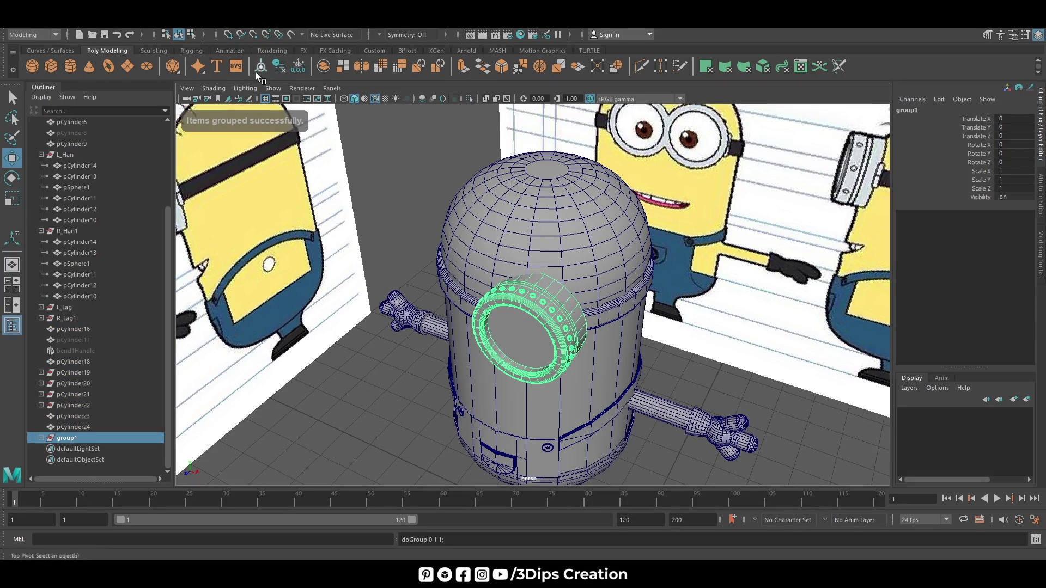
Step: Rotate the goggle group around Y, first committing 10 degrees
{"action": "key", "text": "e"}
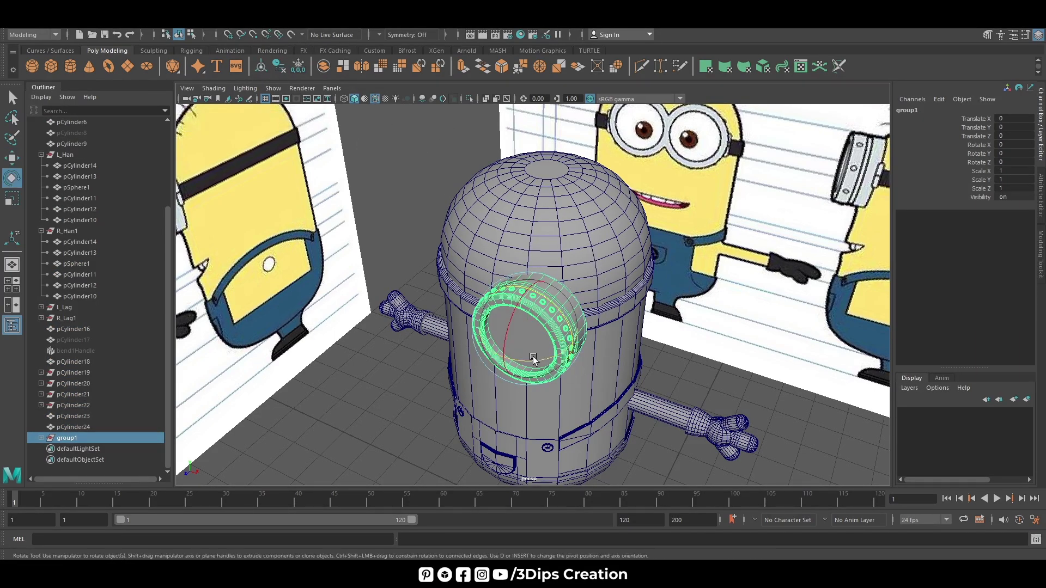
{"action": "left_click_drag", "start_coordinate": [536, 363], "coordinate": [549, 360]}
{"action": "type", "text": "10"}
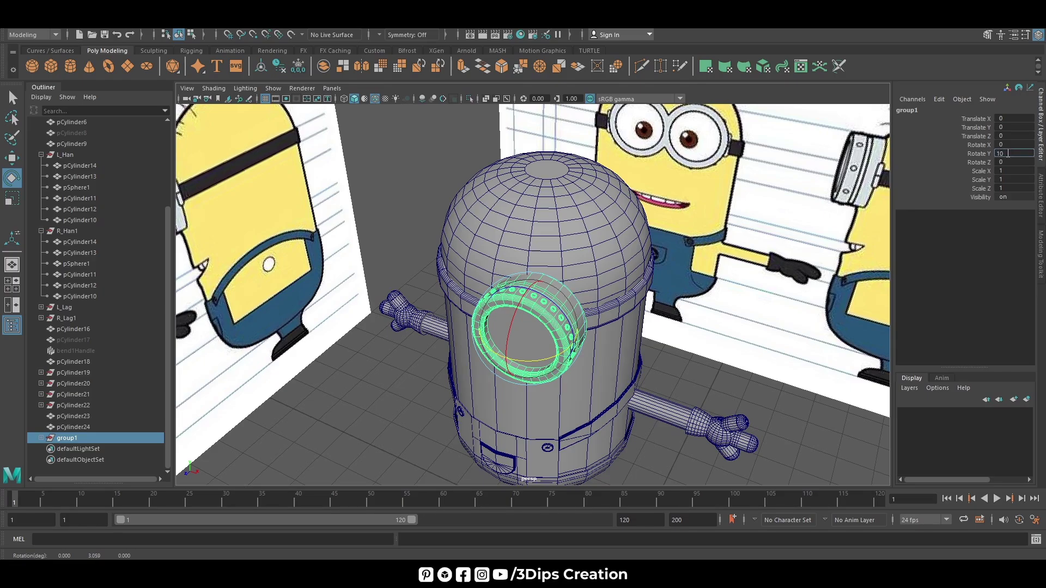
{"action": "key", "text": "Return"}
{"action": "mouse_move", "coordinate": [599, 327]}
{"action": "left_mouse_down", "text": "alt"}
{"action": "mouse_move", "coordinate": [518, 351]}
{"action": "mouse_move", "coordinate": [510, 327]}
{"action": "left_mouse_up", "text": "alt"}
Step: Finalize Rotate Y at 12 and push the group back to Translate Z -0.275
{"action": "key", "text": "w"}
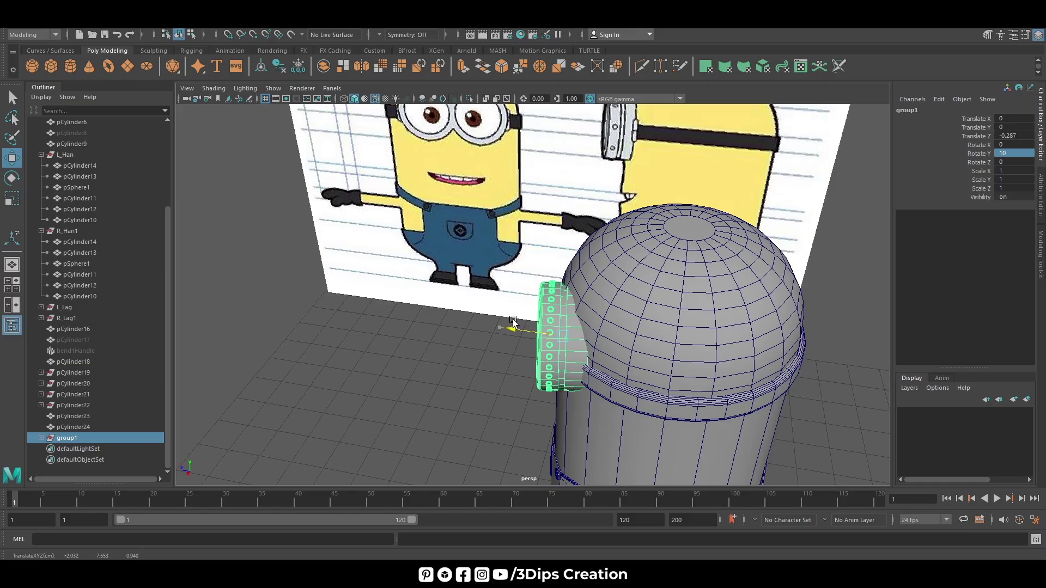
{"action": "mouse_move", "coordinate": [486, 383]}
{"action": "left_mouse_down", "text": "alt"}
{"action": "mouse_move", "coordinate": [521, 376]}
{"action": "mouse_move", "coordinate": [507, 413]}
{"action": "left_mouse_up", "text": "alt"}
{"action": "key", "text": "ctrl+z"}
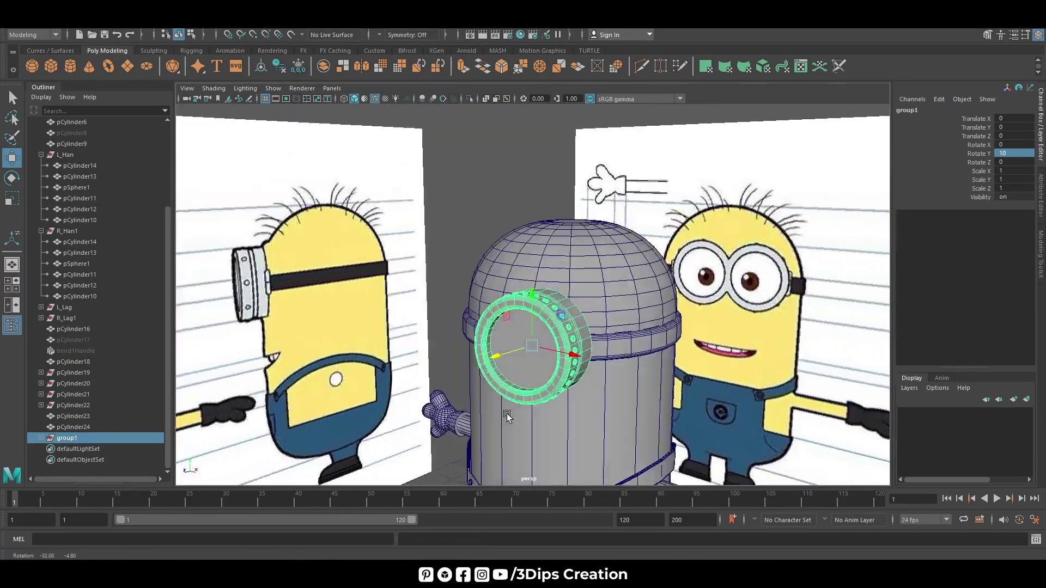
{"action": "mouse_move", "coordinate": [626, 416]}
{"action": "left_mouse_down", "text": "alt"}
{"action": "mouse_move", "coordinate": [473, 424]}
{"action": "mouse_move", "coordinate": [494, 407]}
{"action": "left_mouse_up", "text": "alt"}
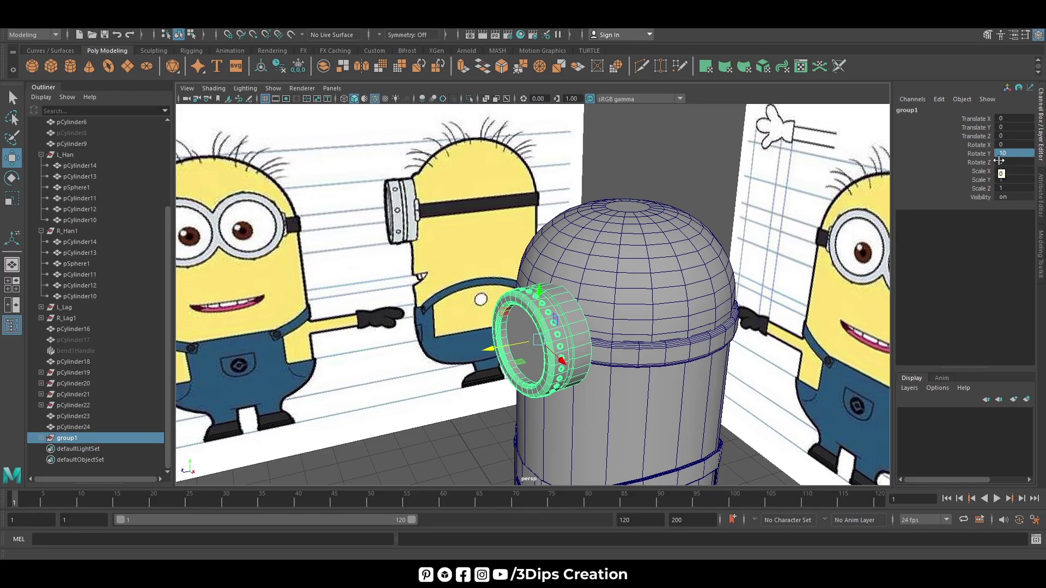
{"action": "key", "text": "Escape"}
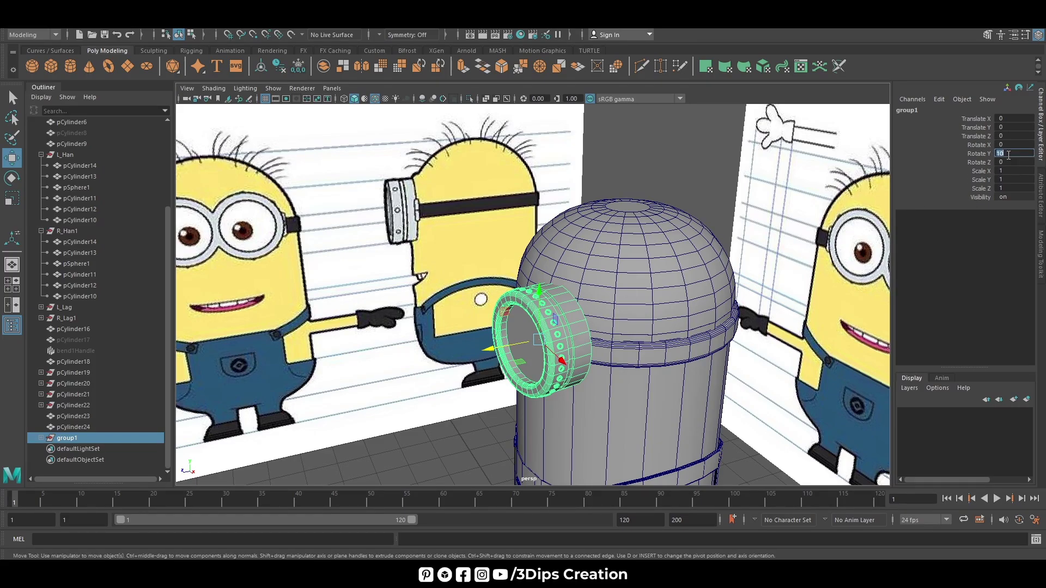
{"action": "type", "text": "1"}
{"action": "key", "text": "Return"}
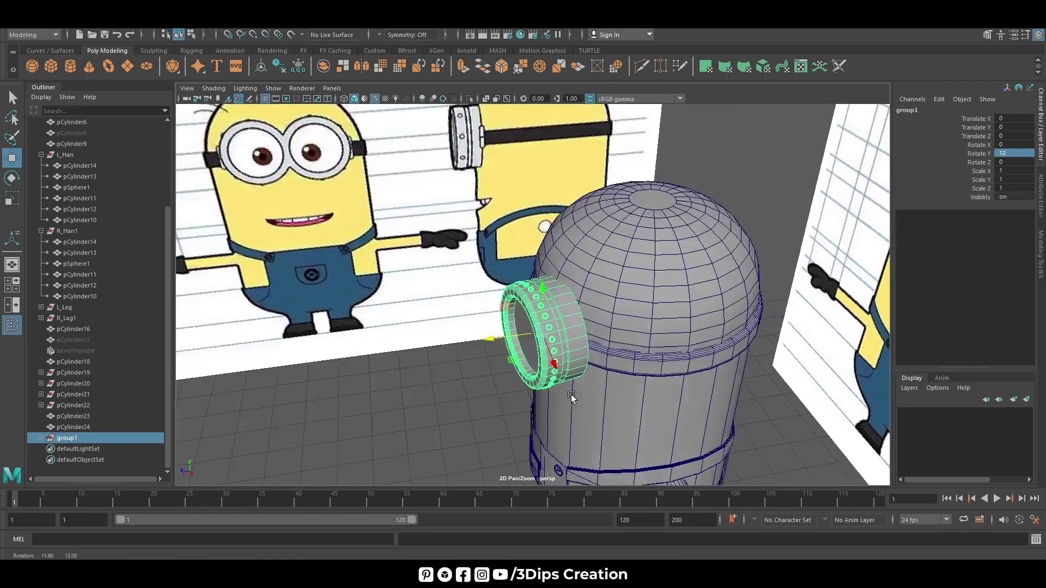
{"action": "mouse_move", "coordinate": [627, 305]}
{"action": "left_mouse_down", "text": "alt"}
{"action": "mouse_move", "coordinate": [496, 349]}
{"action": "mouse_move", "coordinate": [501, 325]}
{"action": "mouse_move", "coordinate": [668, 332]}
{"action": "mouse_move", "coordinate": [655, 345]}
{"action": "mouse_move", "coordinate": [585, 355]}
{"action": "left_mouse_up", "text": "alt"}
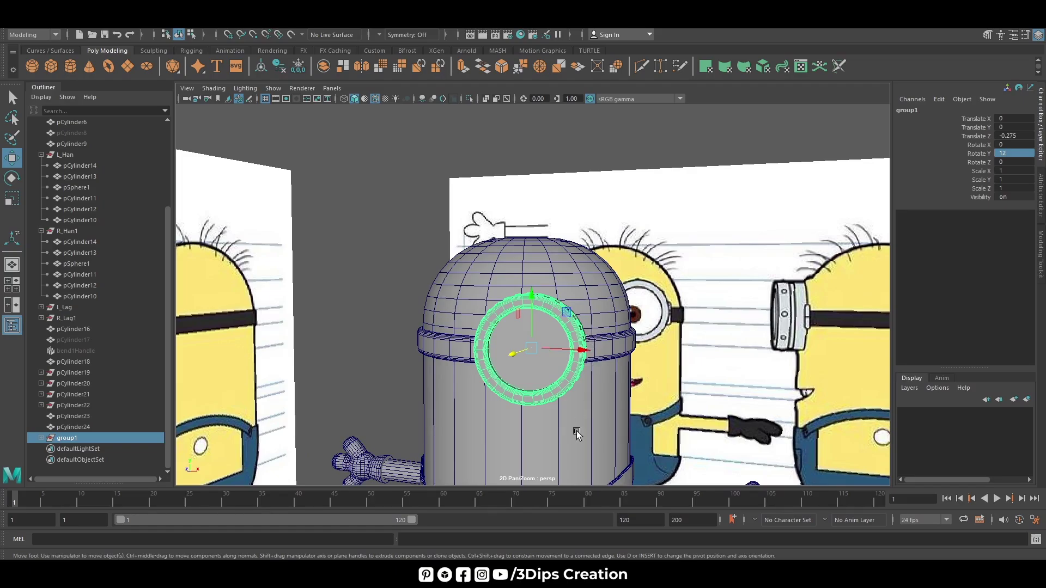
{"action": "key", "text": "space"}
{"action": "key", "text": "space"}
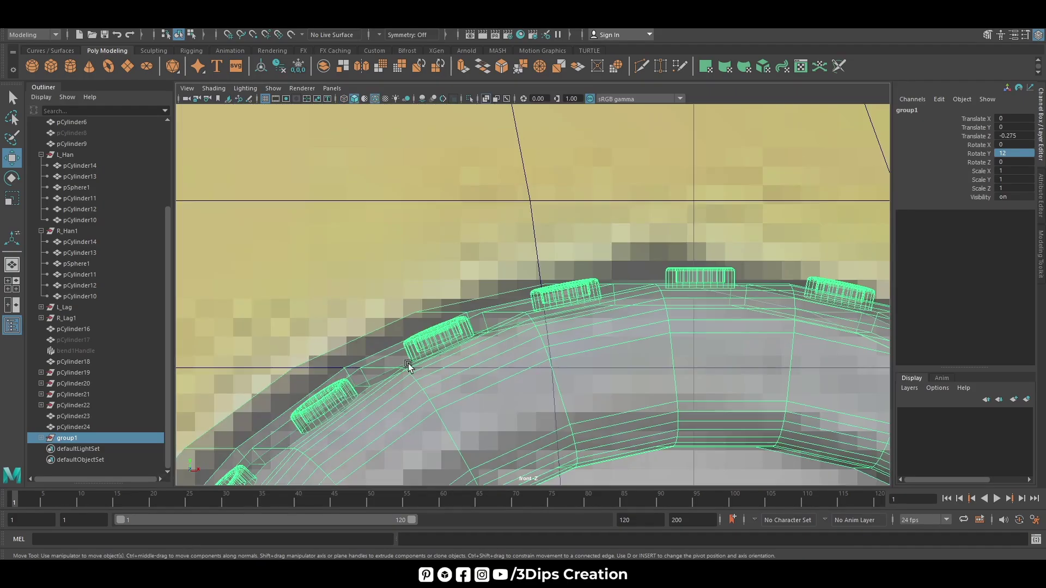
Step: Duplicate group1 as group2, move it to Translate X -1.645, and set Rotate Y to -12
{"action": "scroll", "coordinate": [407, 364], "scroll_direction": "down", "scroll_amount": 10}
{"action": "scroll", "coordinate": [452, 347], "scroll_direction": "up", "scroll_amount": 3}
{"action": "scroll", "coordinate": [692, 309], "scroll_direction": "up", "scroll_amount": 3}
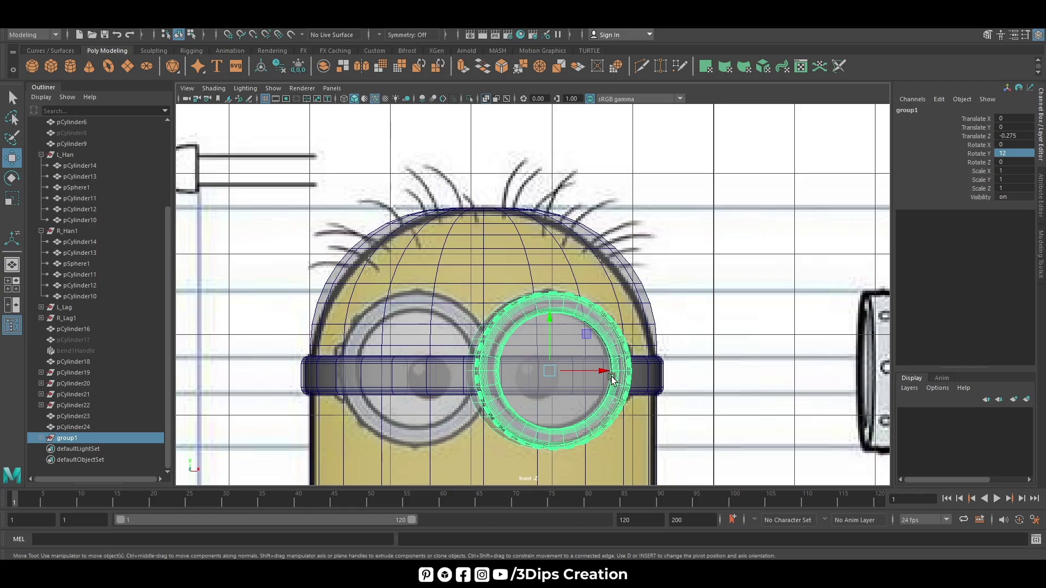
{"action": "key", "text": "ctrl+d"}
{"action": "mouse_move", "coordinate": [600, 370]}
{"action": "left_mouse_down"}
{"action": "mouse_move", "coordinate": [518, 382]}
{"action": "mouse_move", "coordinate": [468, 371]}
{"action": "left_mouse_up"}
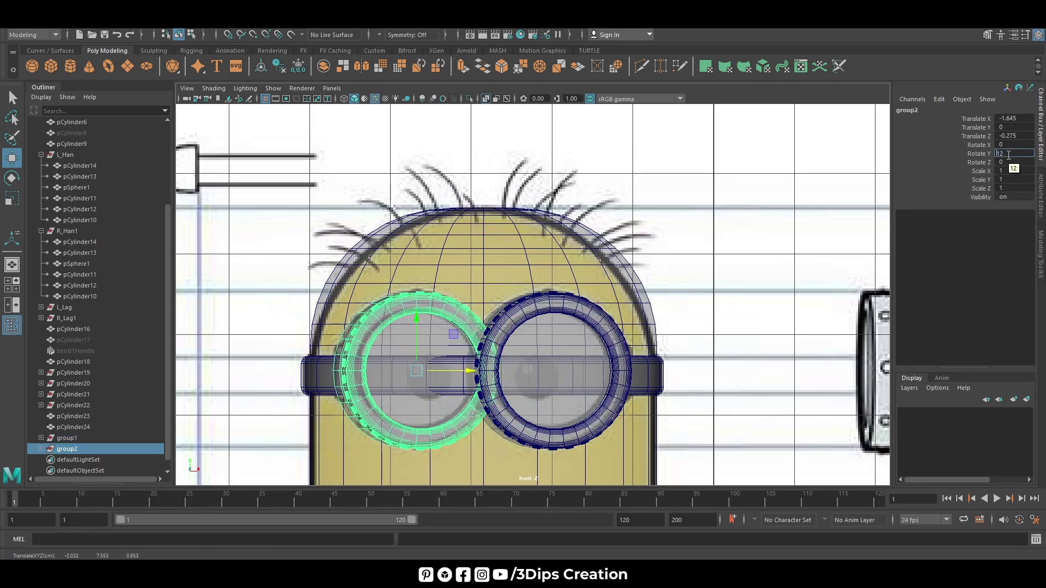
{"action": "type", "text": "-12"}
{"action": "key", "text": "Return"}
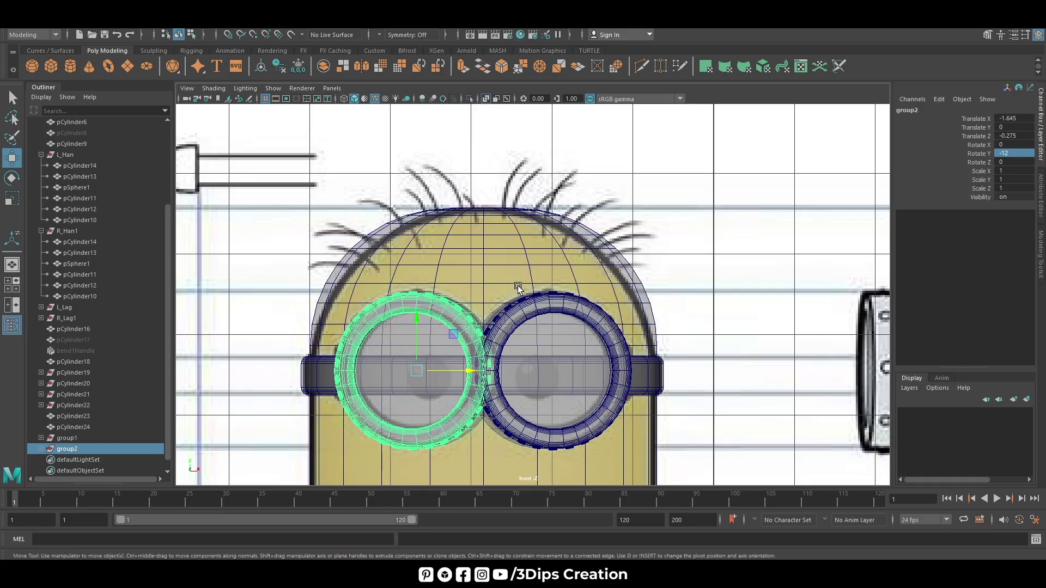
{"action": "key", "text": "space"}
{"action": "key", "text": "space"}
{"action": "mouse_move", "coordinate": [627, 338]}
{"action": "left_mouse_down", "text": "alt"}
{"action": "mouse_move", "coordinate": [542, 343]}
{"action": "mouse_move", "coordinate": [542, 367]}
{"action": "mouse_move", "coordinate": [551, 386]}
{"action": "mouse_move", "coordinate": [642, 365]}
{"action": "mouse_move", "coordinate": [633, 378]}
{"action": "mouse_move", "coordinate": [539, 349]}
{"action": "left_mouse_up", "text": "alt"}
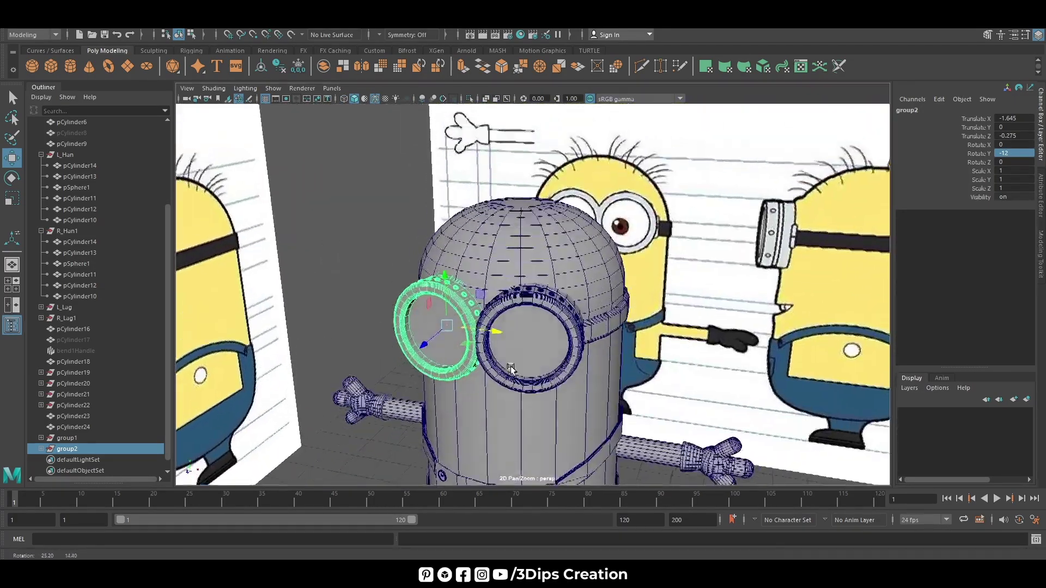
{"action": "right_click", "coordinate": [526, 295]}
{"action": "left_click", "coordinate": [423, 251]}
{"action": "scroll", "coordinate": [423, 251], "scroll_direction": "down", "scroll_amount": 5}
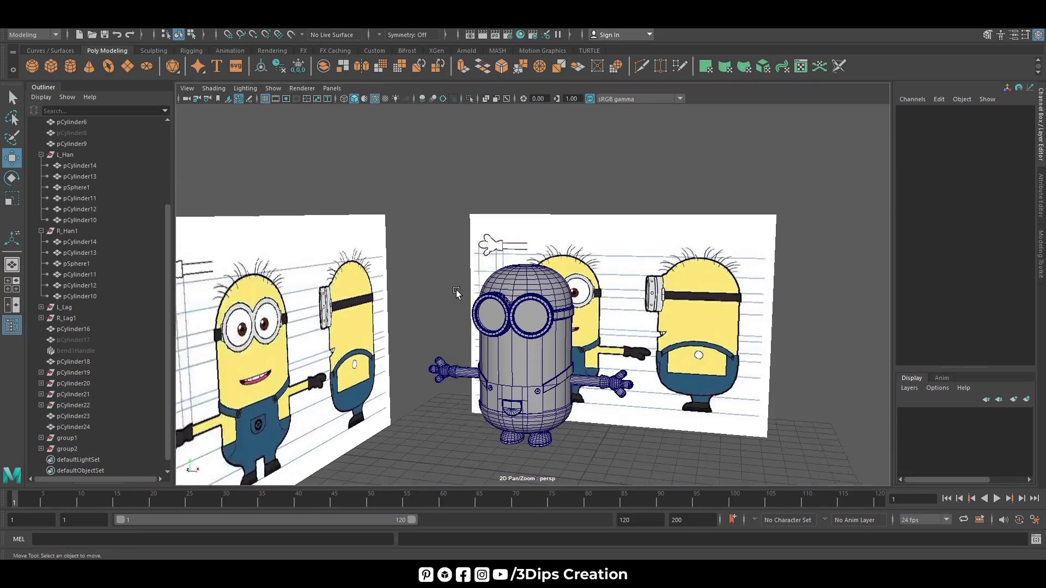
{"action": "mouse_move", "coordinate": [460, 292]}
{"action": "left_mouse_down", "text": "alt"}
{"action": "mouse_move", "coordinate": [485, 306]}
{"action": "mouse_move", "coordinate": [534, 377]}
{"action": "mouse_move", "coordinate": [585, 381]}
{"action": "left_mouse_up", "text": "alt"}
{"action": "scroll", "coordinate": [534, 377], "scroll_direction": "up", "scroll_amount": 5}
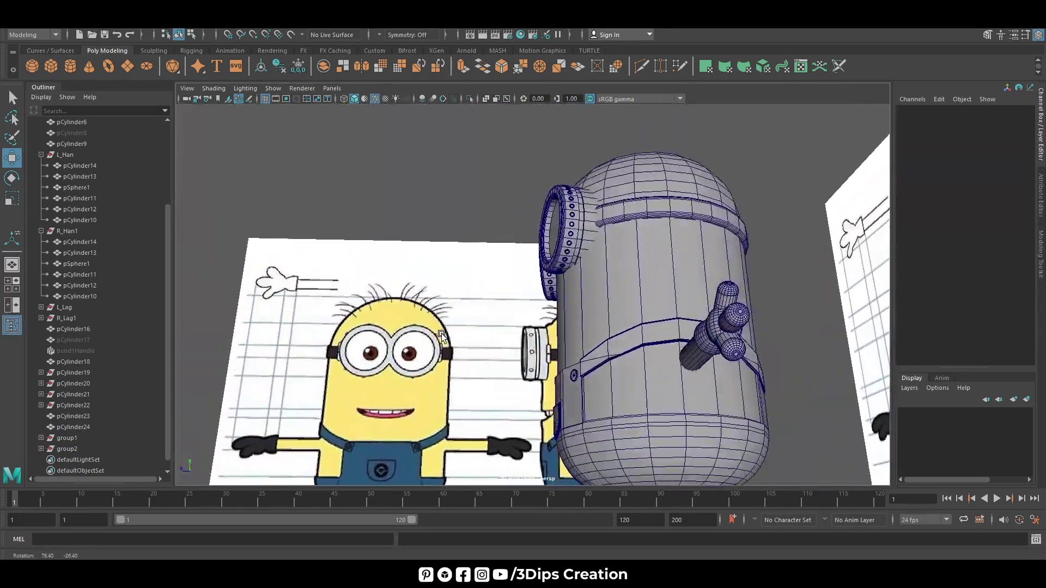